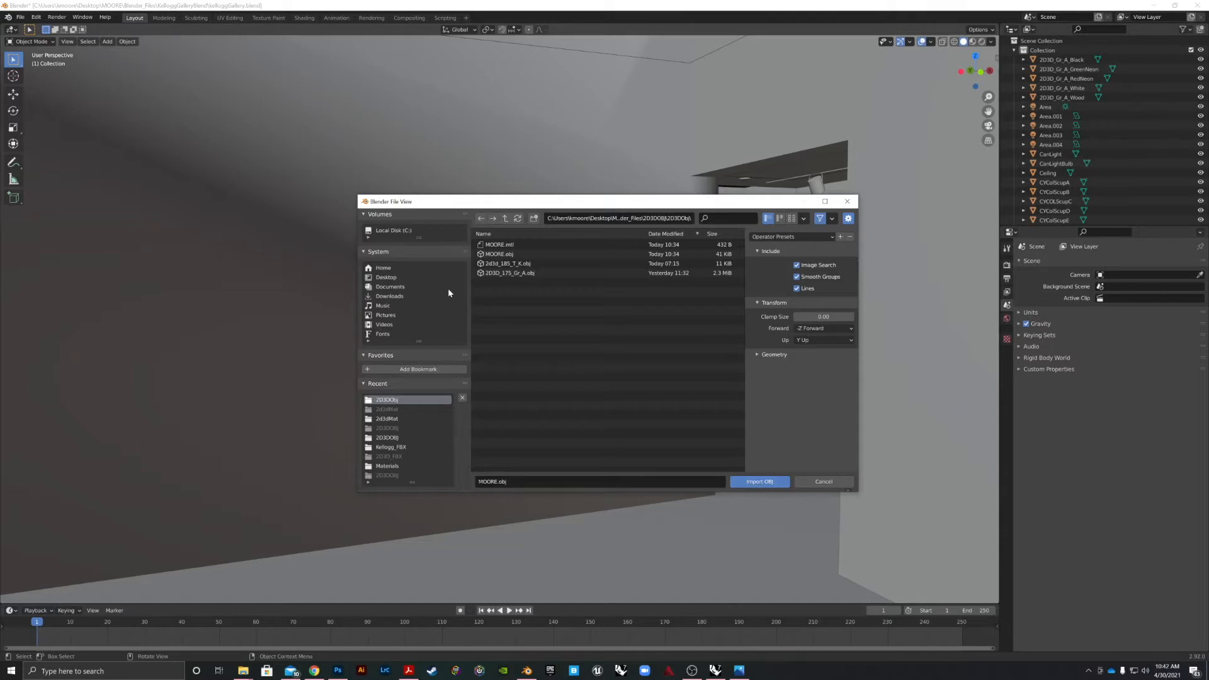
- Import MOORE.obj from the 2D3DObj folder inside the desktop's MOORE Blender_Files folder, with the geometry split by object
click(387, 277)
click(497, 255)
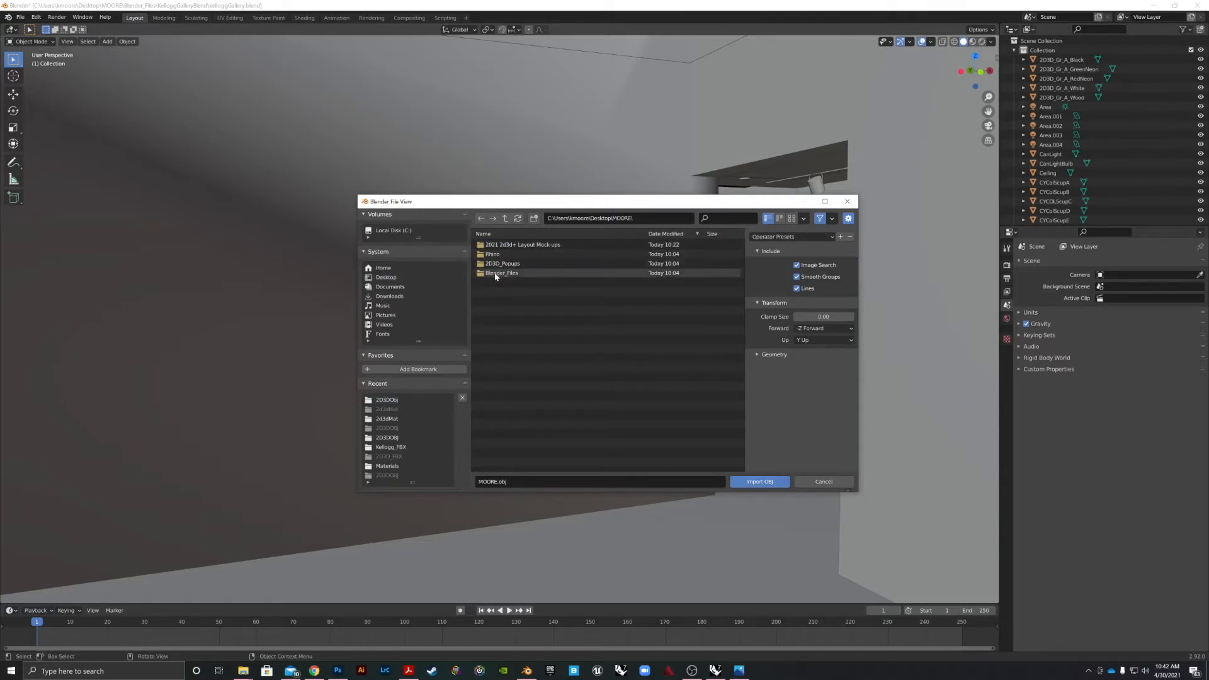
click(497, 274)
click(497, 245)
click(501, 245)
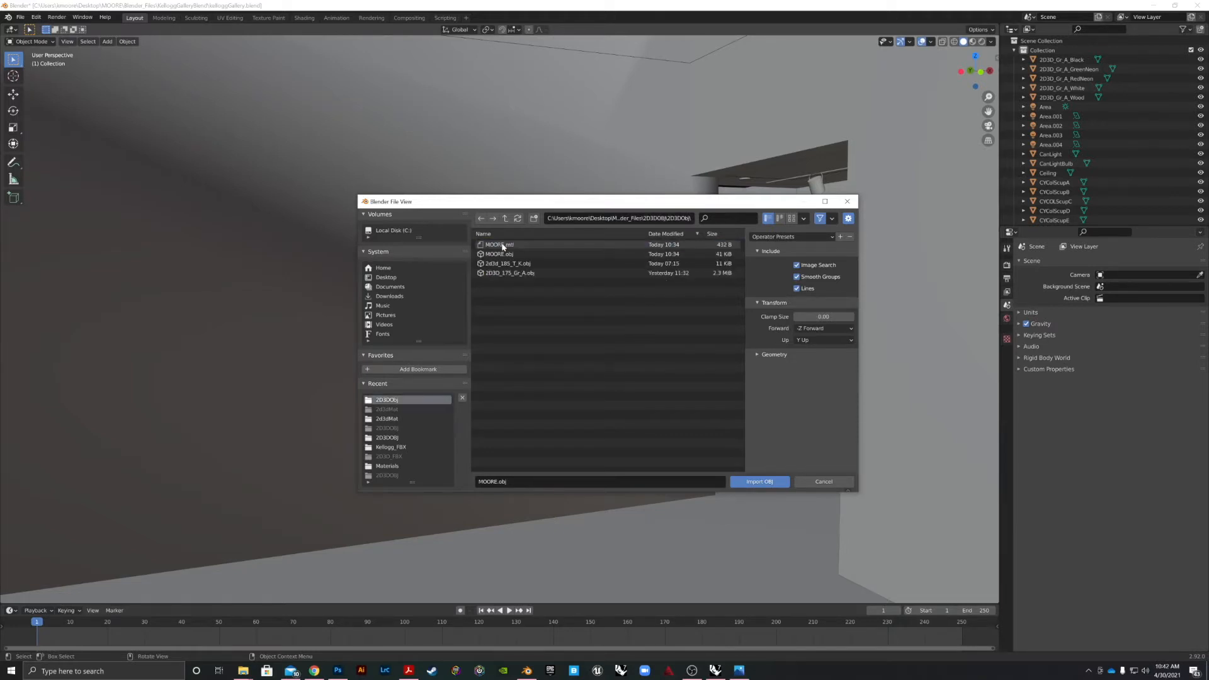
click(502, 245)
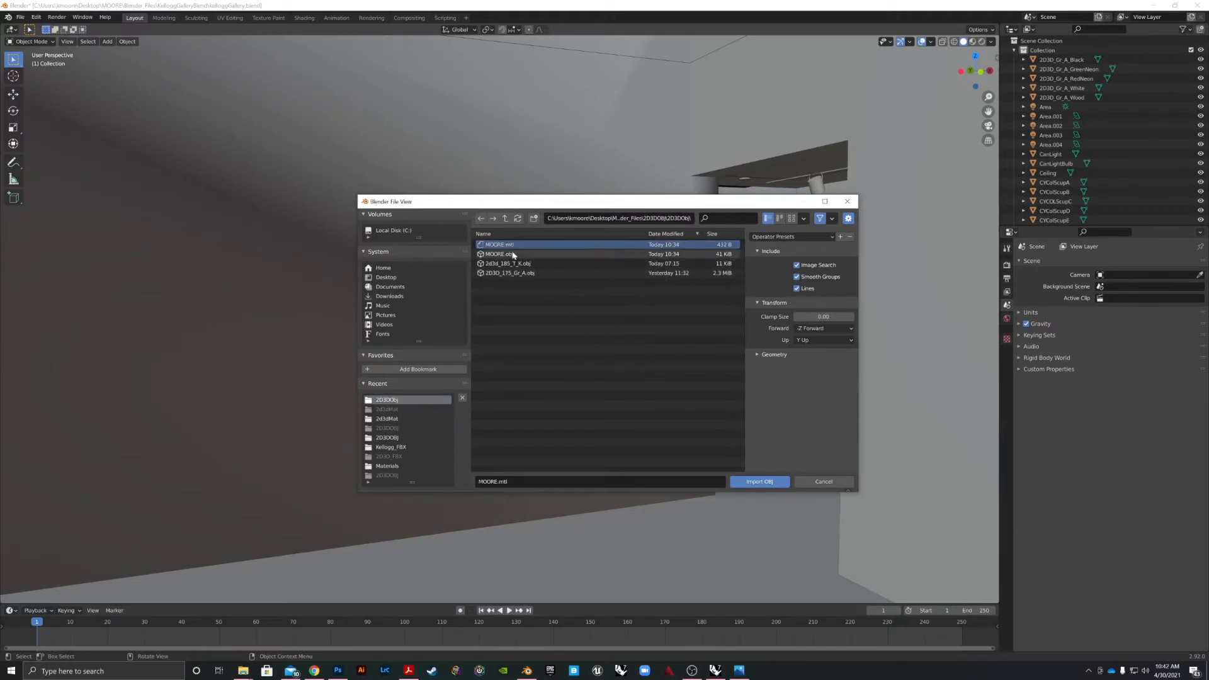
click(514, 254)
click(762, 355)
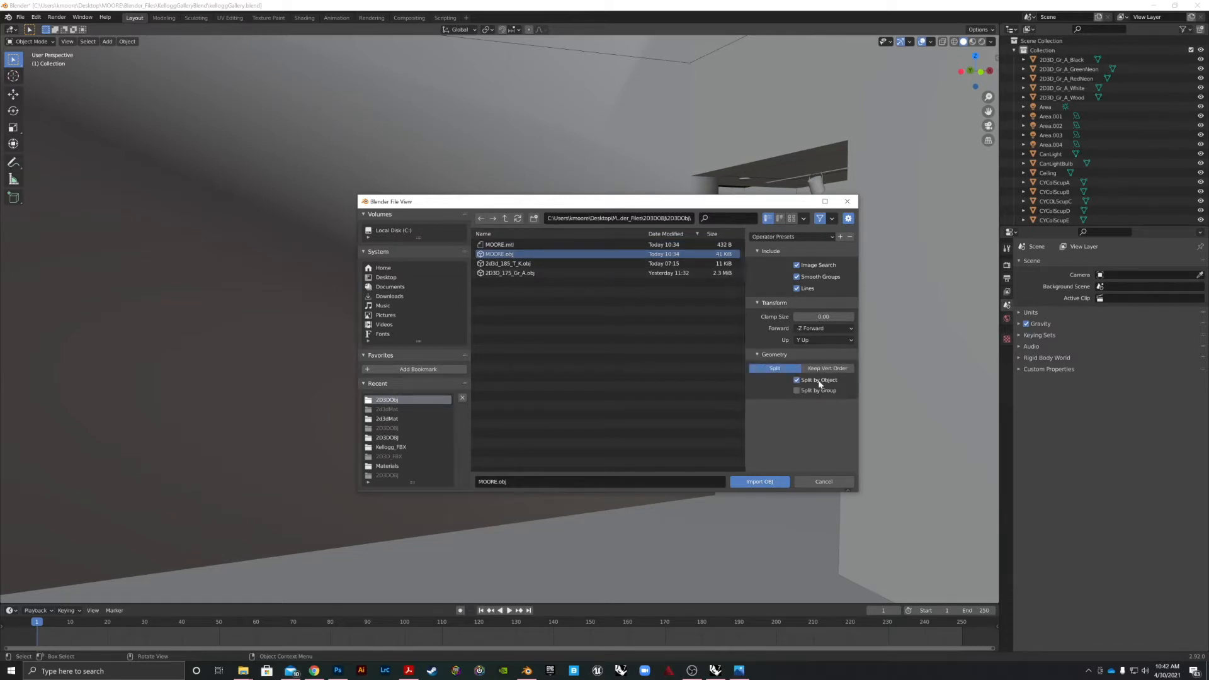
click(760, 482)
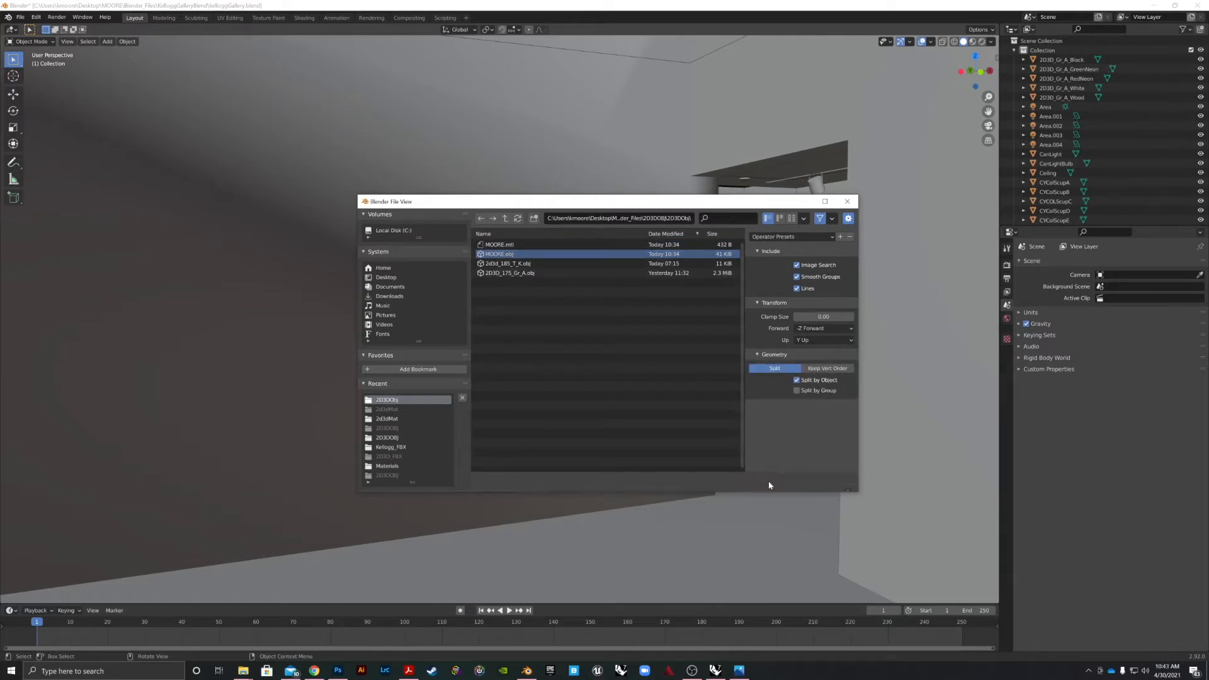
- Apply Shade Flat to the imported frames on the wall: the tall green one, the small green one and the wide black one
scroll(625, 301, up, 5)
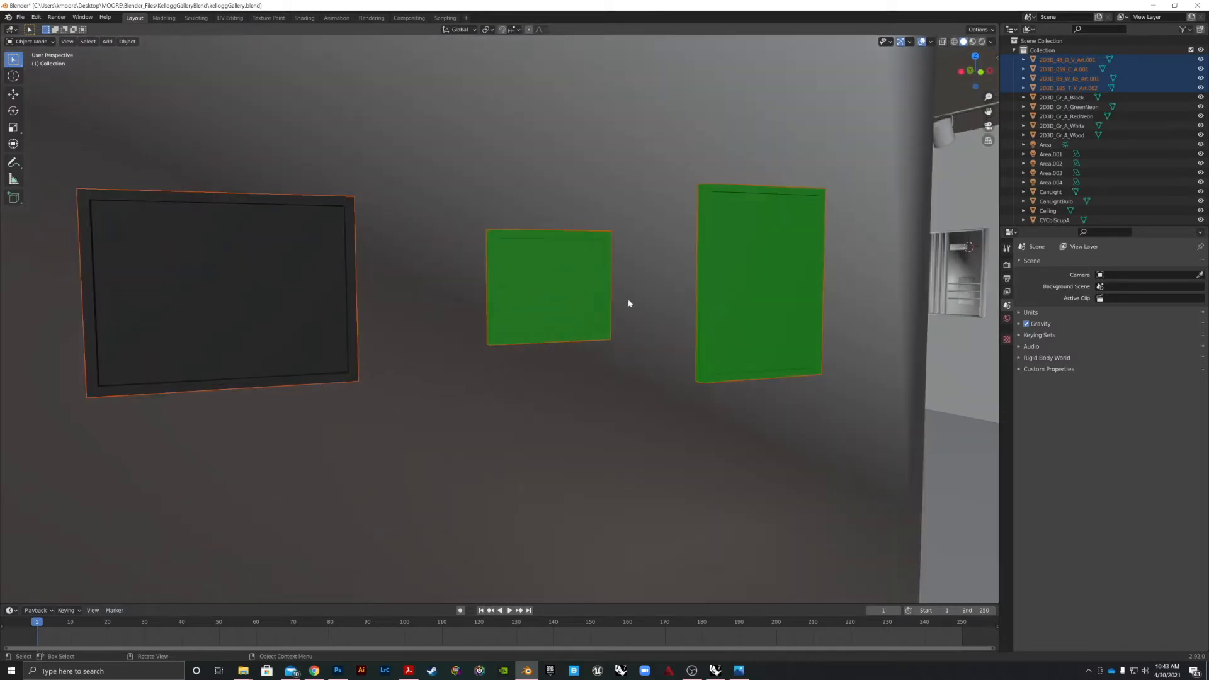
click(735, 299)
right_click(743, 255)
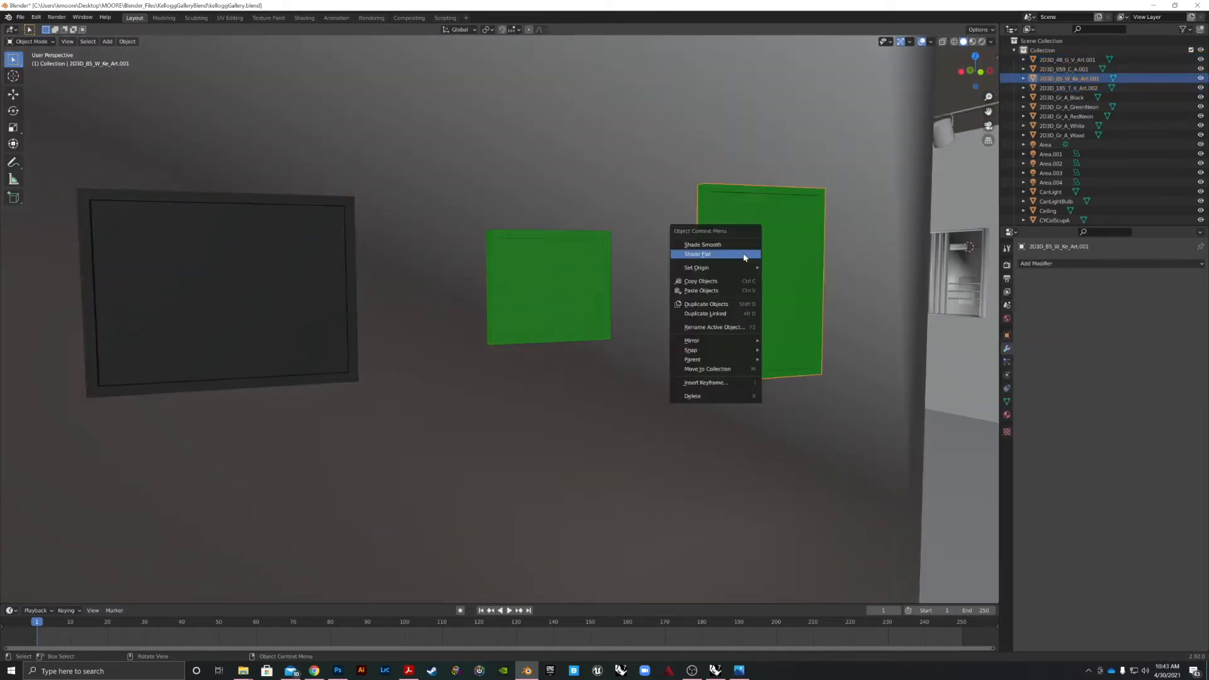
click(725, 255)
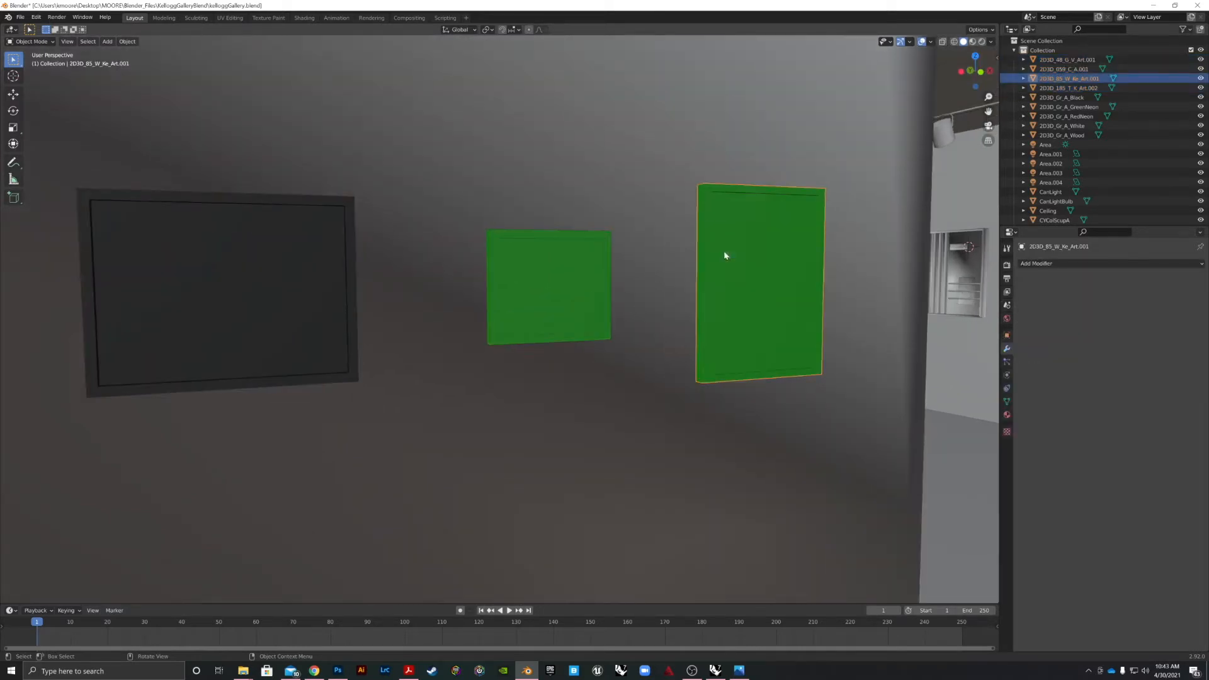
right_click(560, 284)
click(561, 285)
right_click(299, 287)
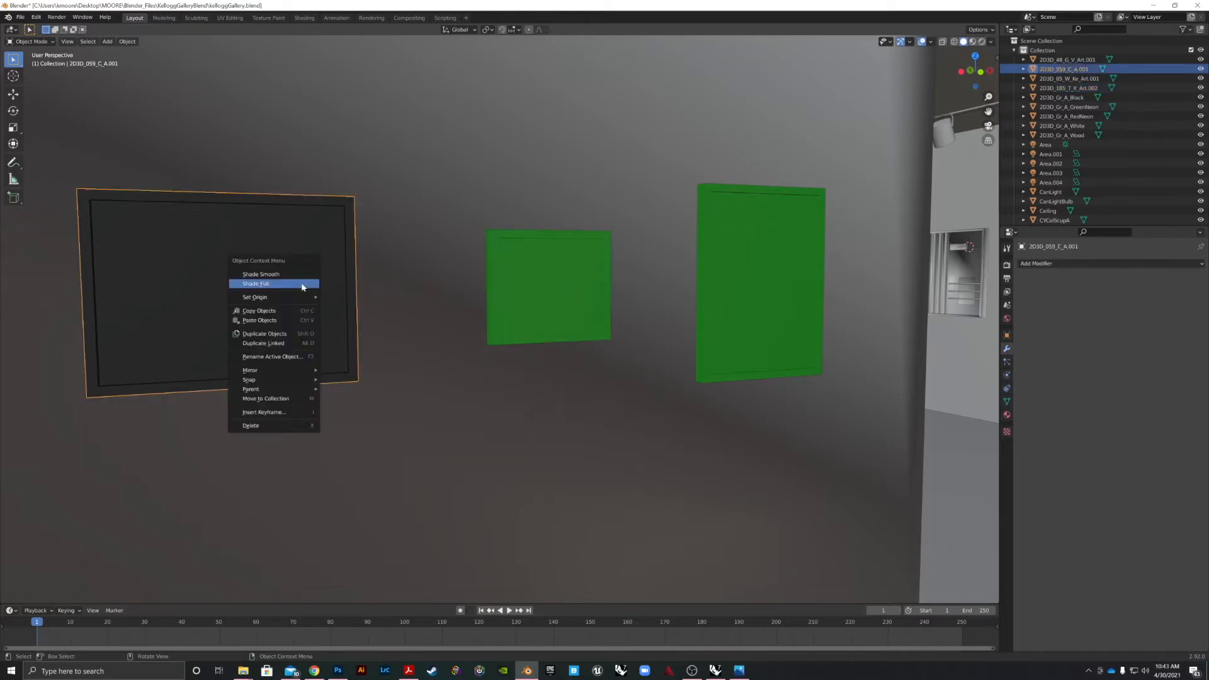
click(292, 283)
- Display the scene in wireframe and enter Edit Mode on the tall green frame
click(763, 288)
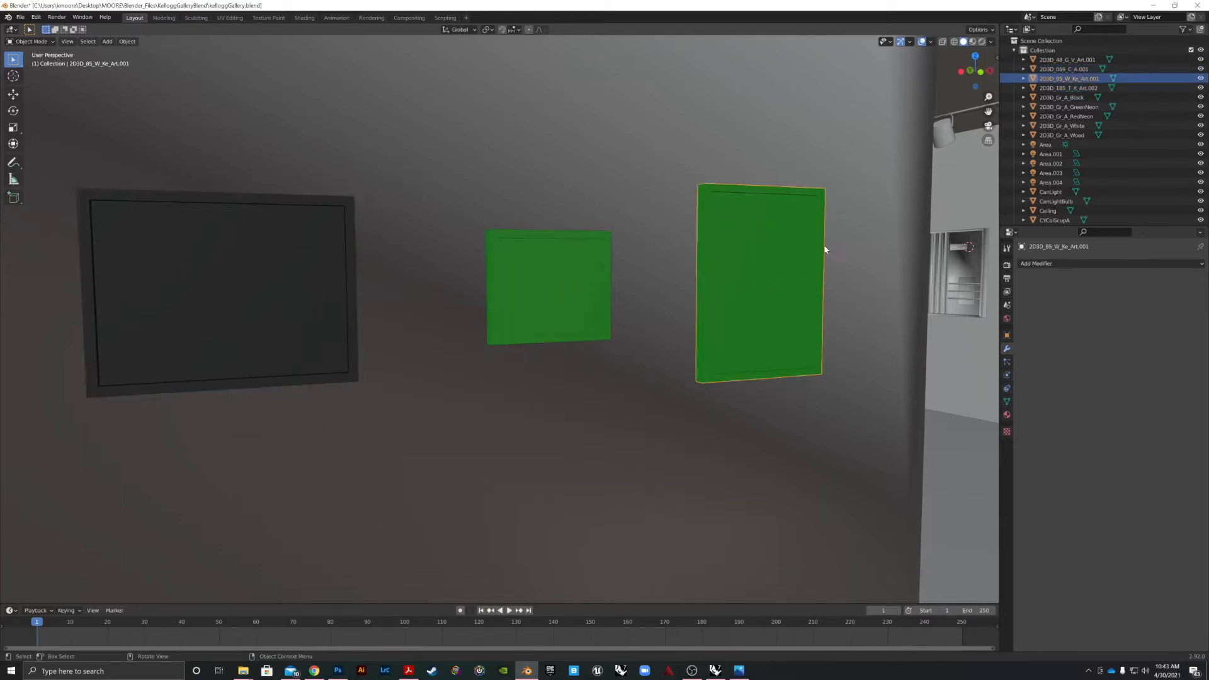
click(955, 41)
scroll(776, 234, down, 2)
scroll(776, 243, up, 5)
drag(842, 292, 815, 303)
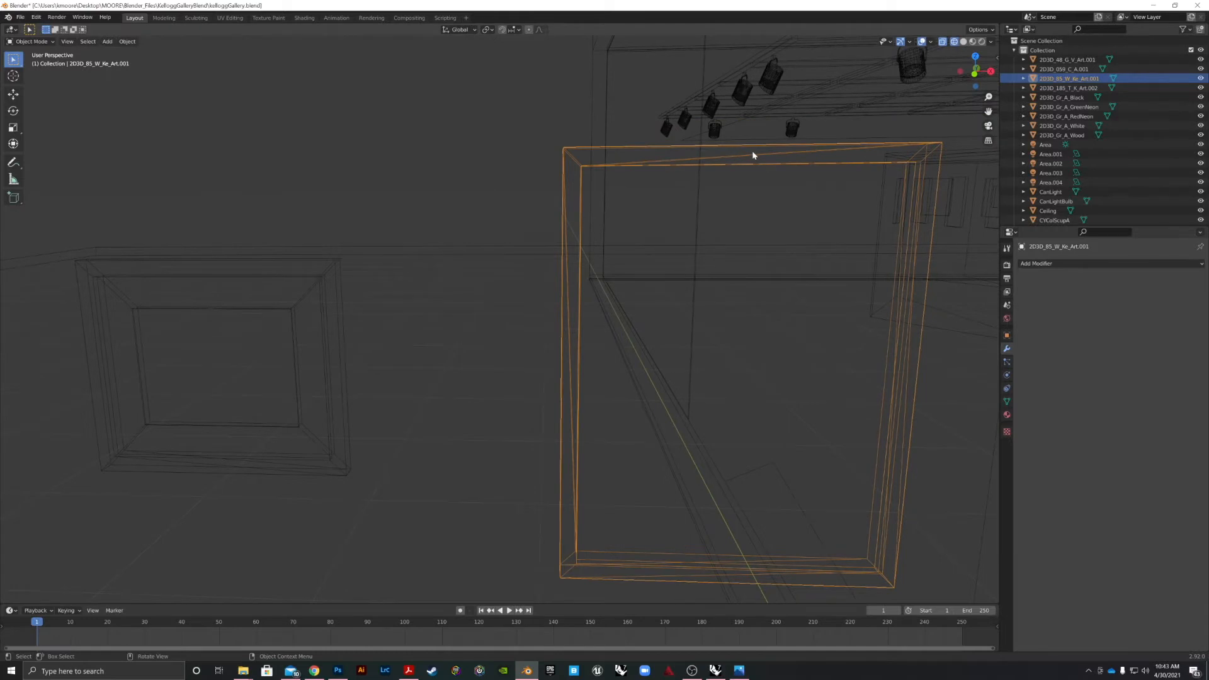
scroll(742, 160, up, 2)
scroll(737, 163, down, 2)
click(53, 41)
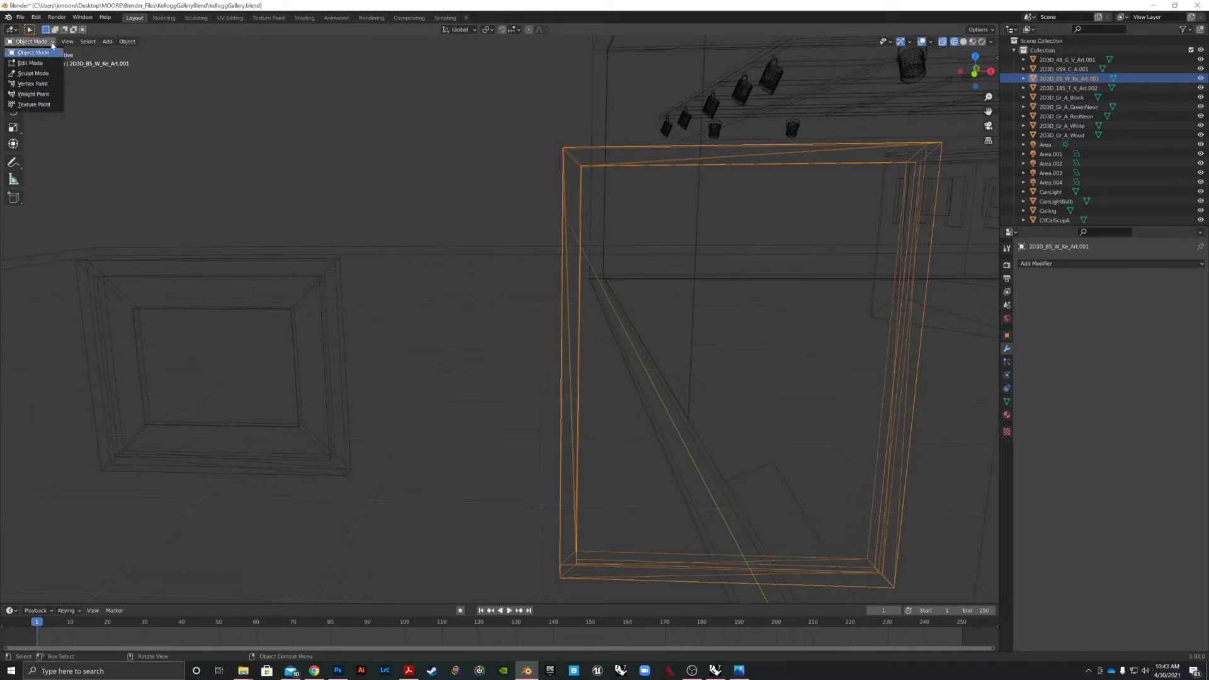
click(88, 42)
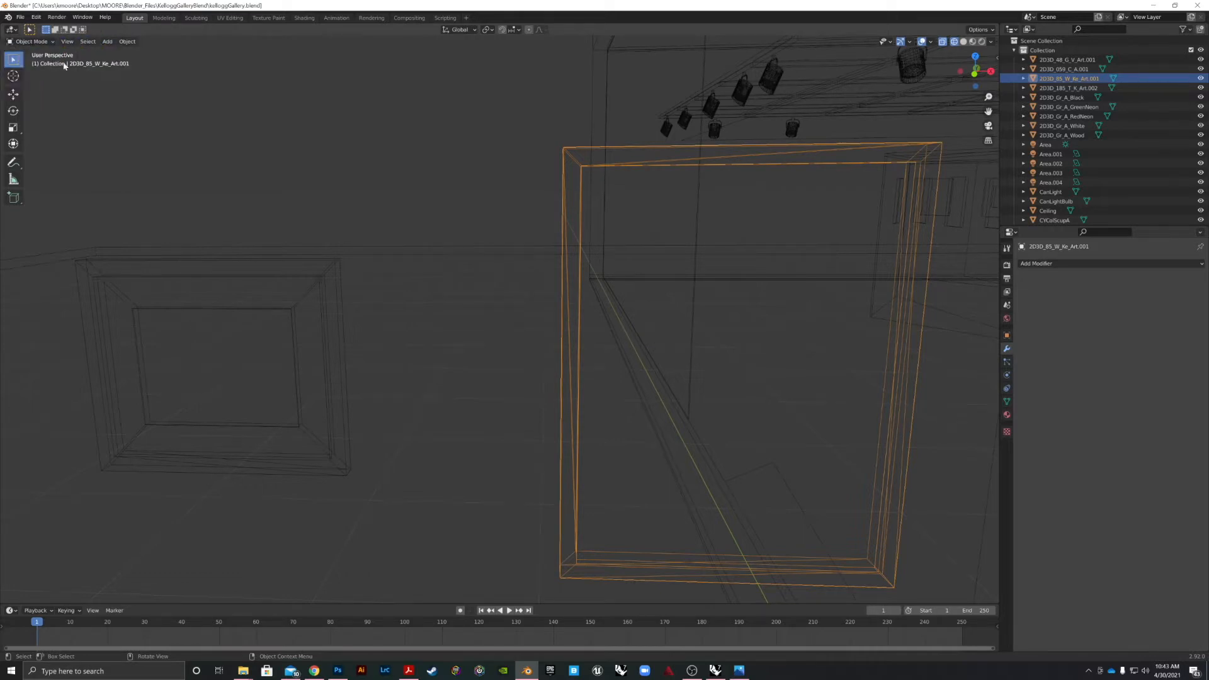
key(Tab)
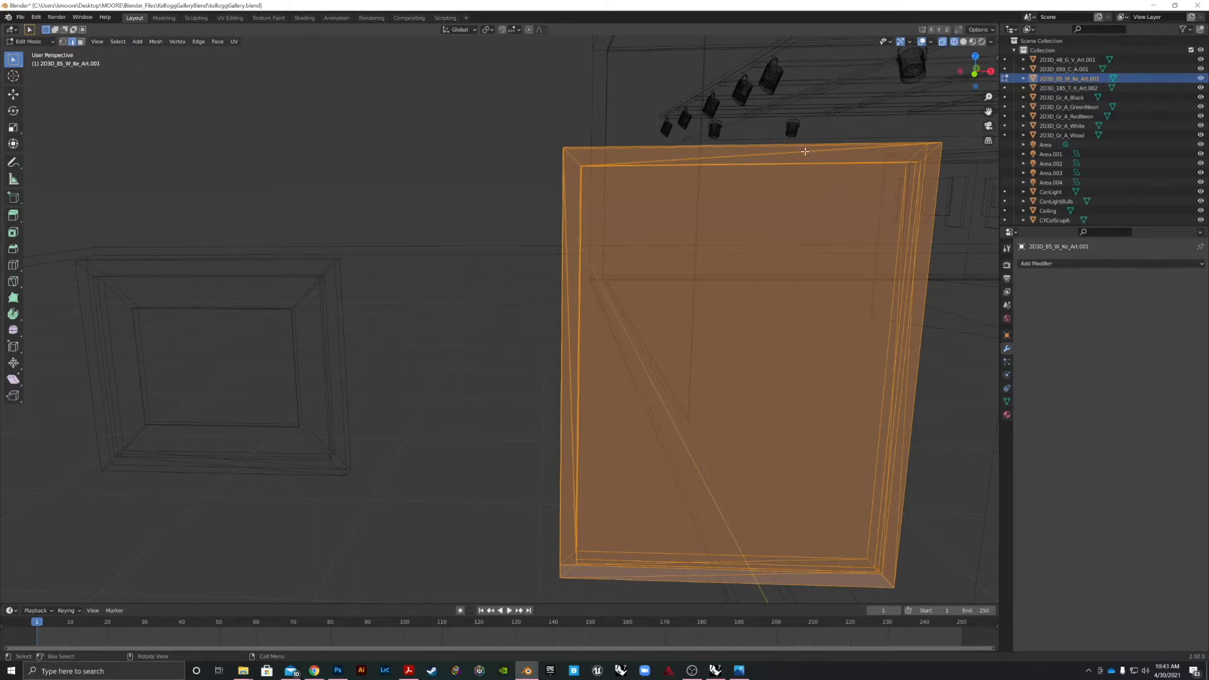
- Remove the diagonal edges across the tall frame's top and left strips with Limited Dissolve
click(780, 154)
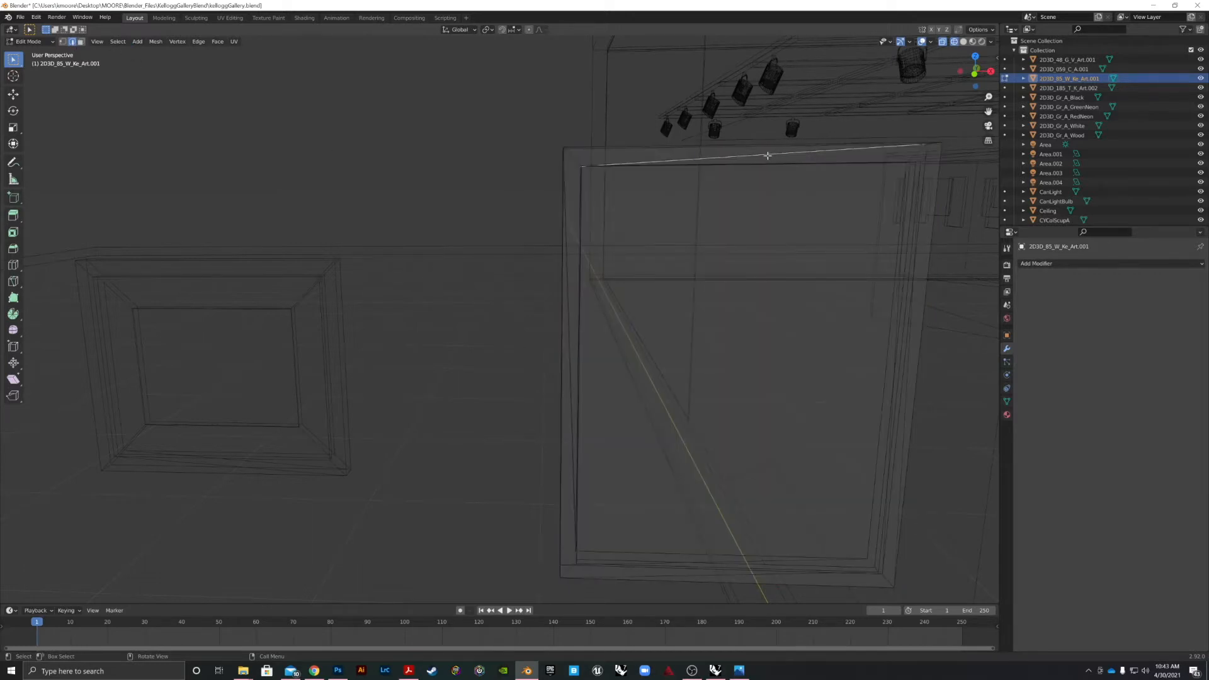
key(x)
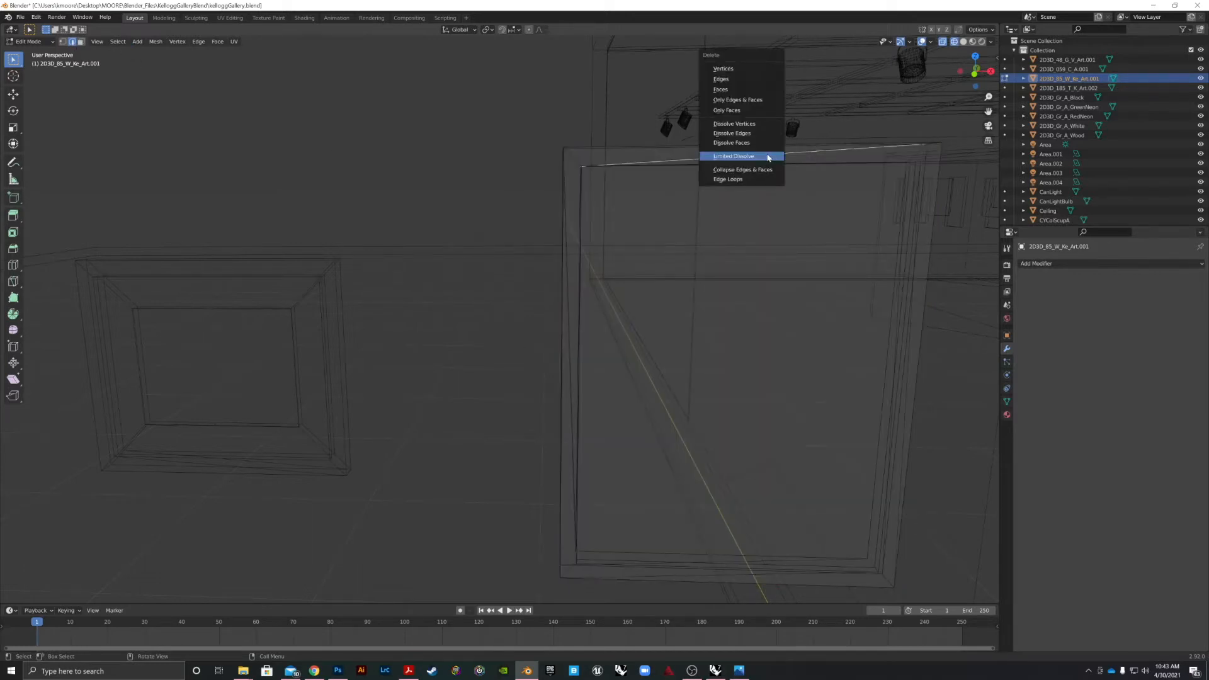
click(769, 157)
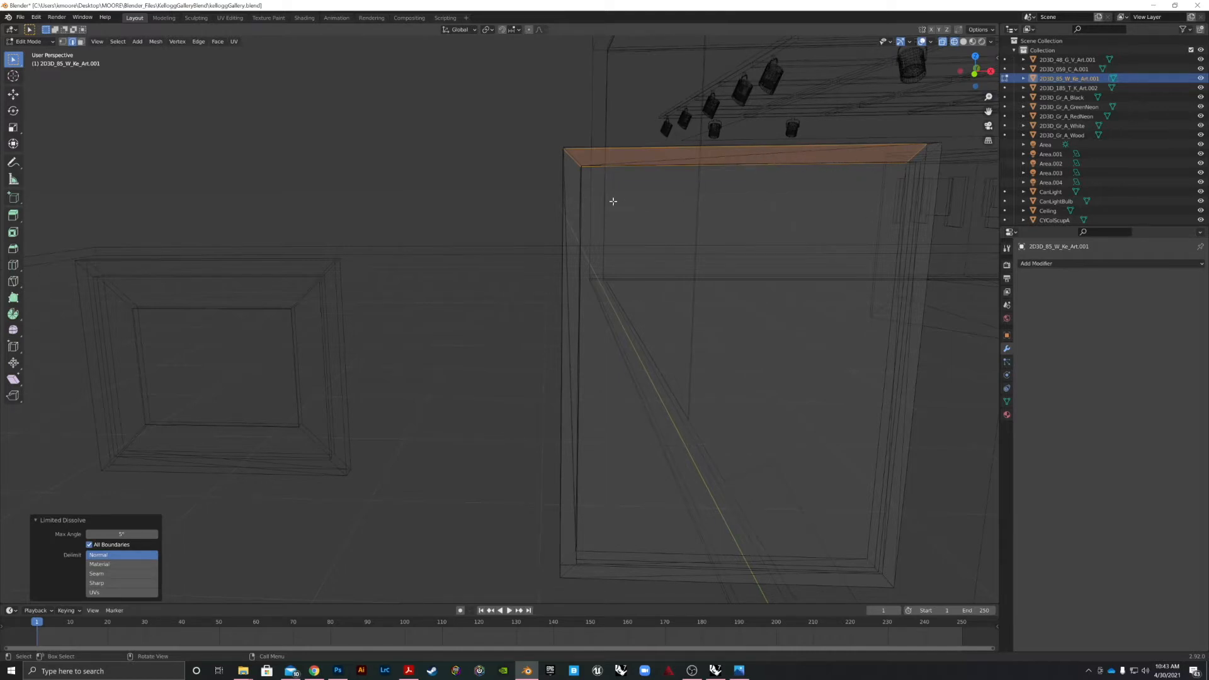
click(564, 197)
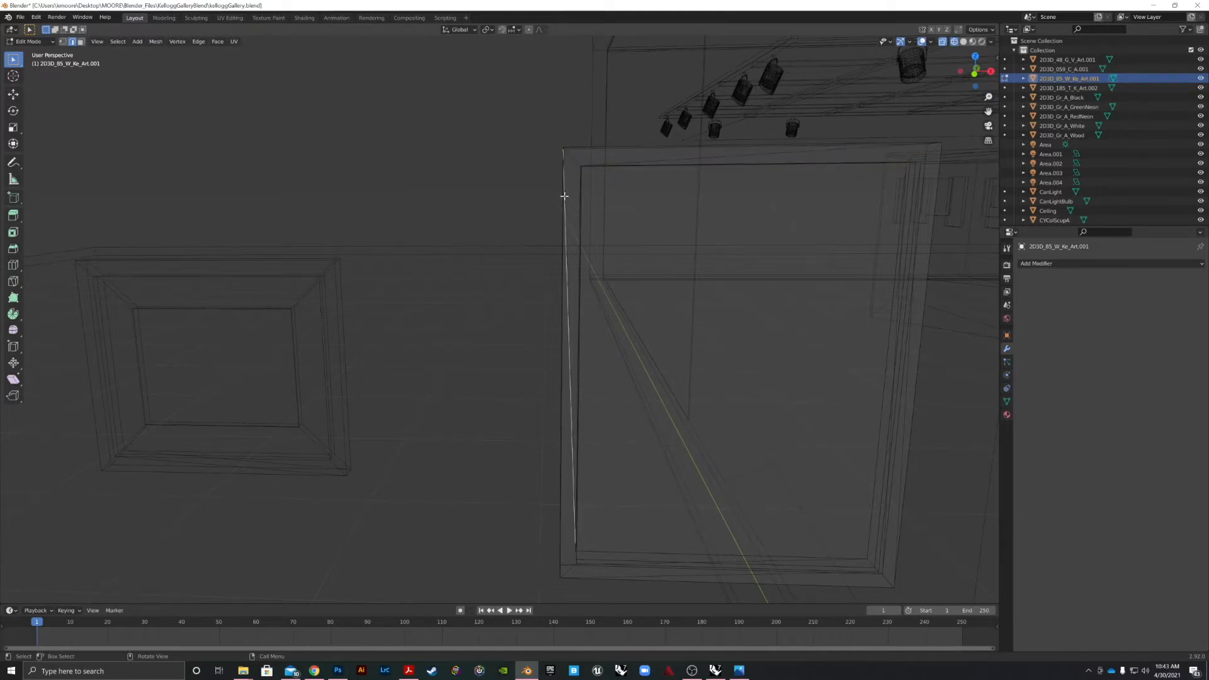
key(x)
click(546, 196)
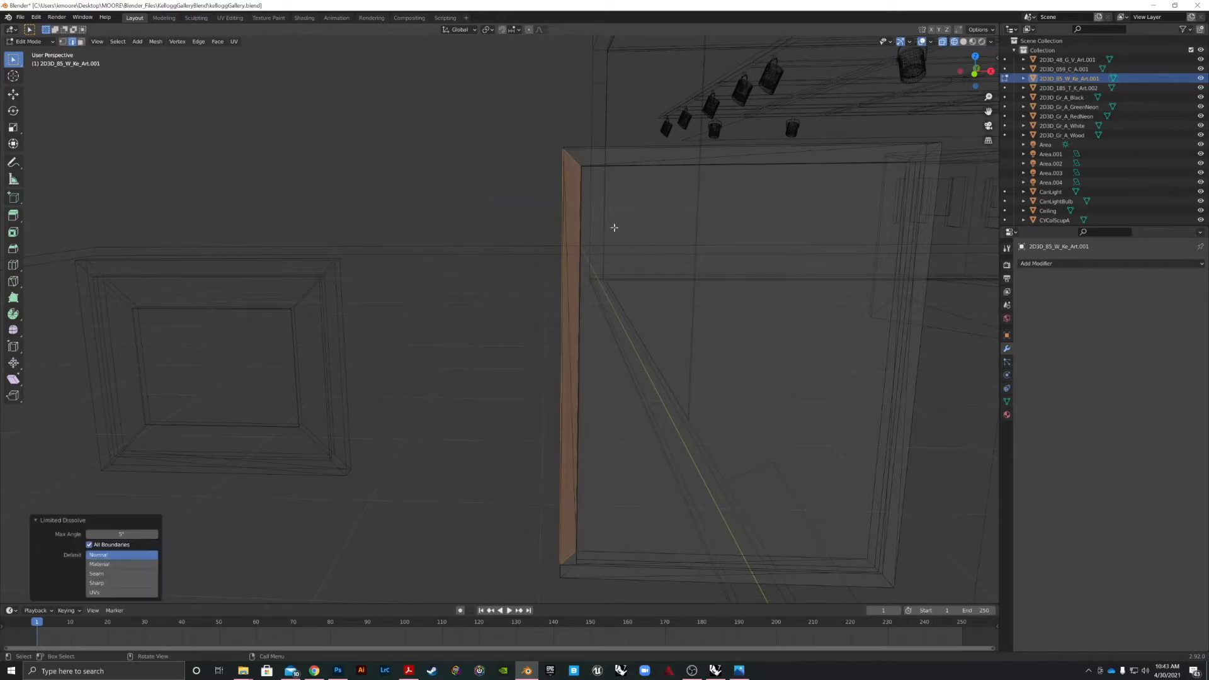
- Remove the diagonal edges across the tall frame's bottom and right strips with Limited Dissolve
click(664, 576)
key(x)
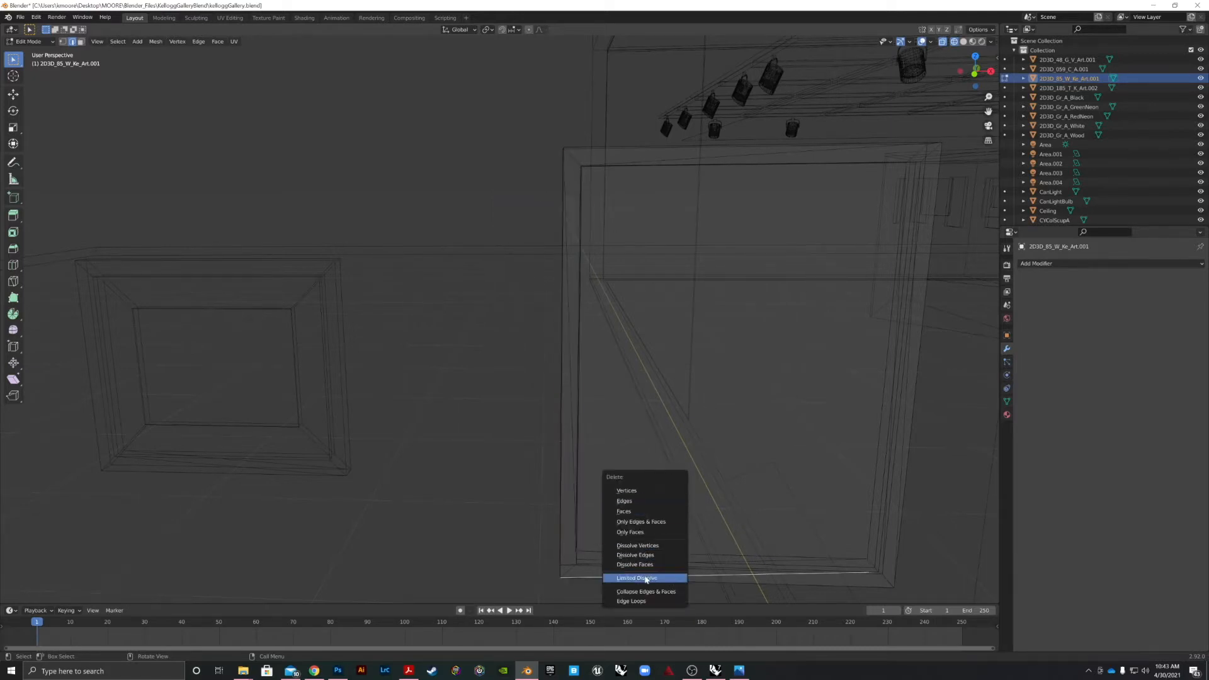
click(646, 578)
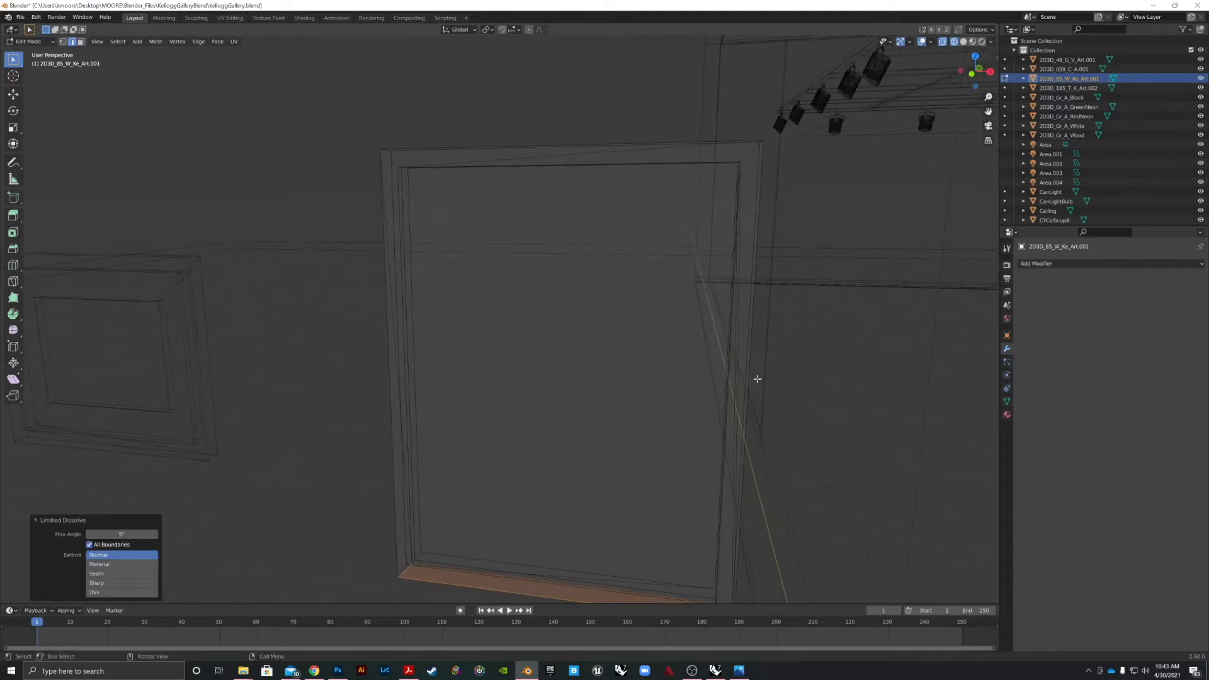
click(739, 335)
key(x)
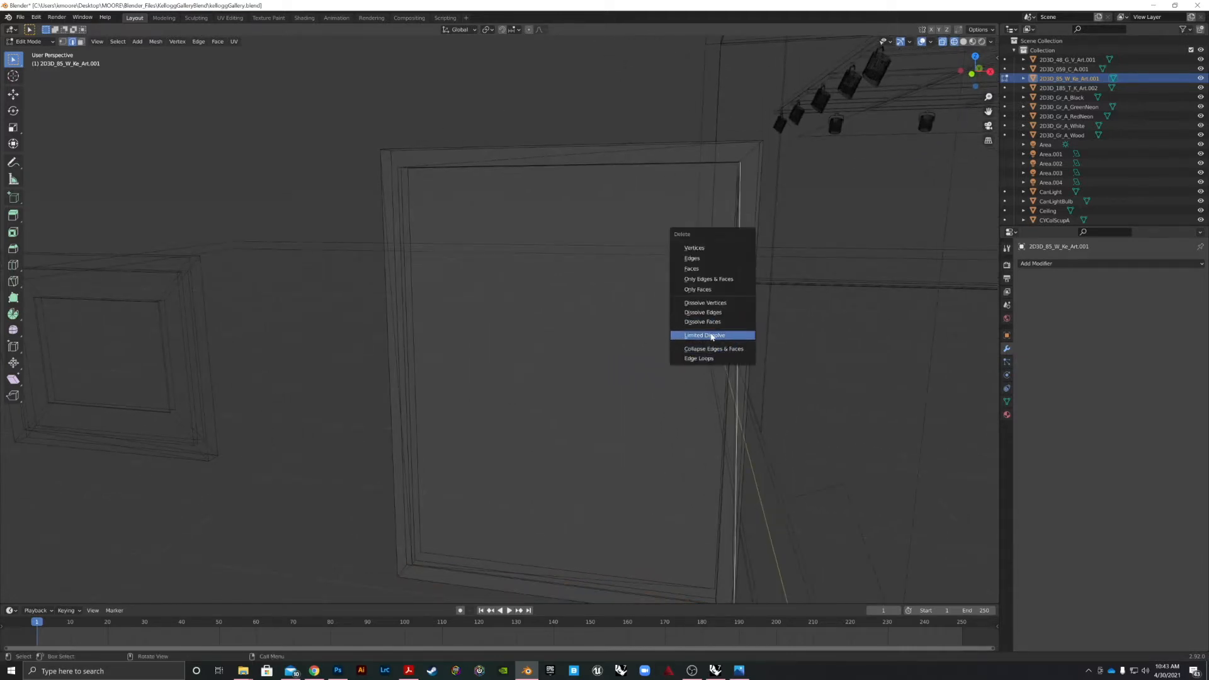
click(712, 337)
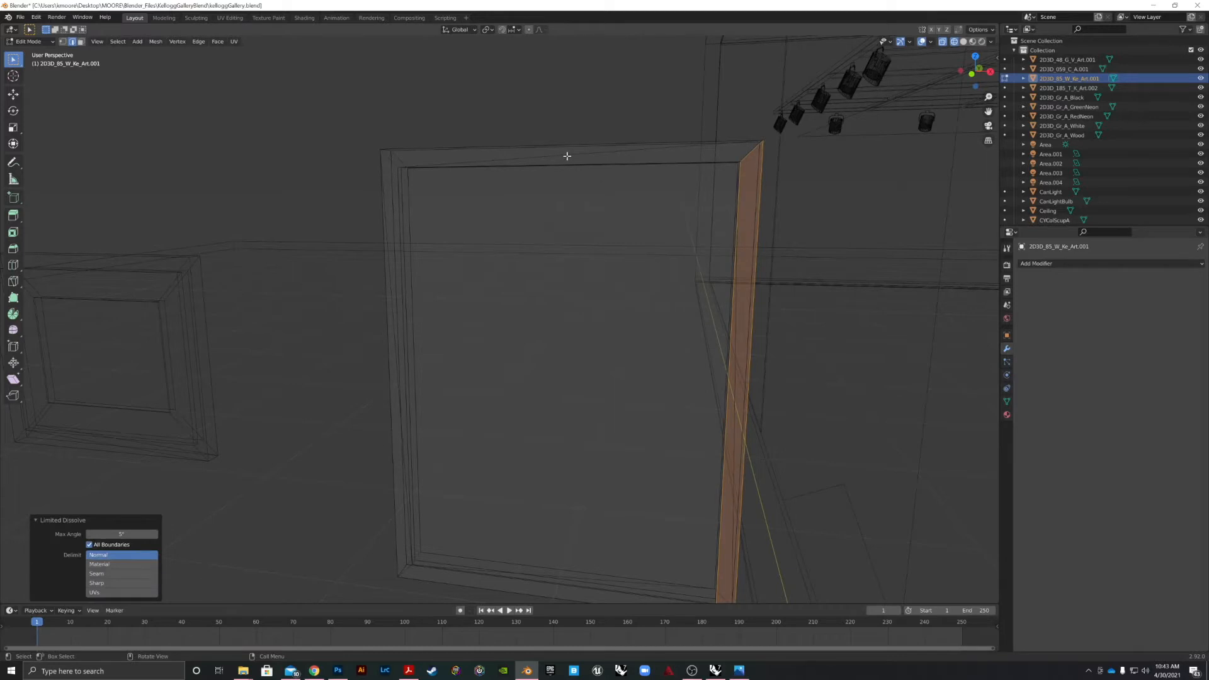
- Use Limited Dissolve on the remaining diagonal edges along the tall frame's top and left sides
click(567, 155)
key(x)
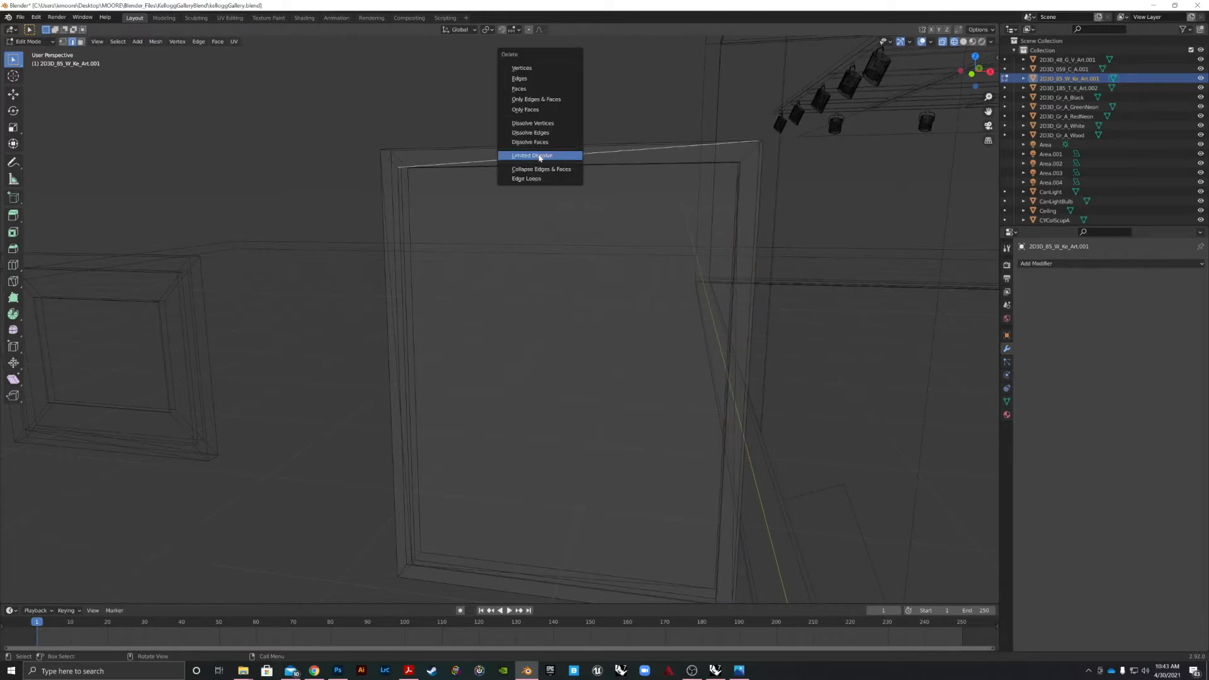
click(539, 157)
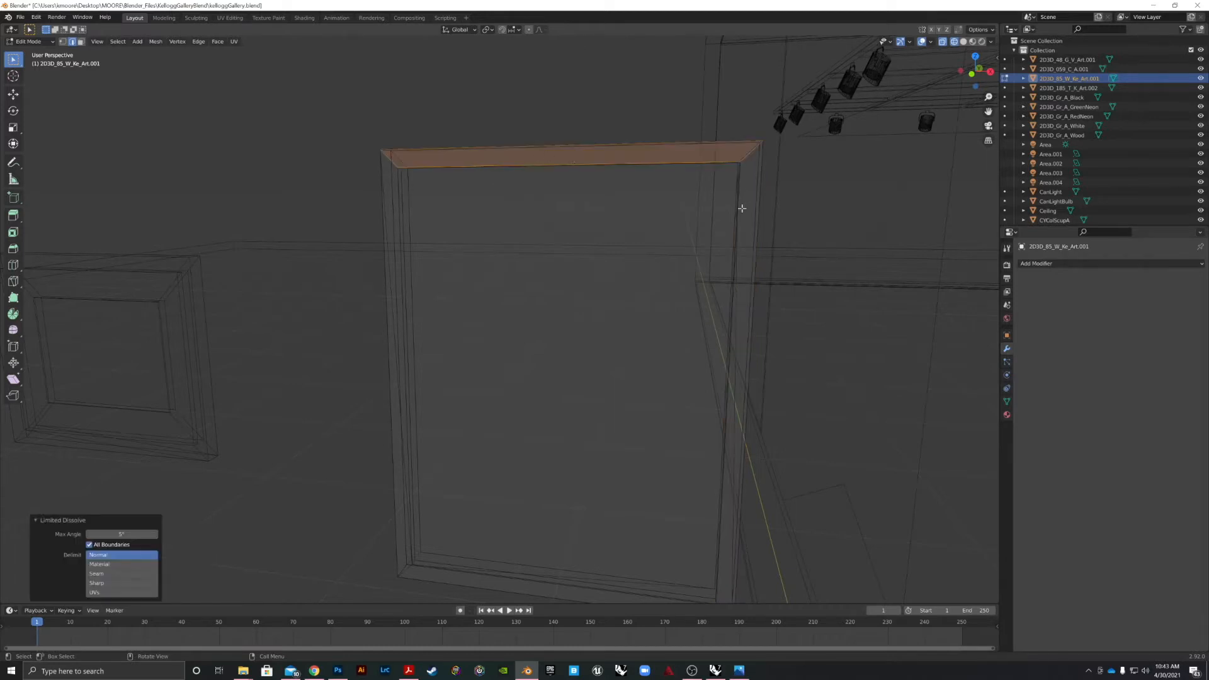
drag(582, 230, 570, 229)
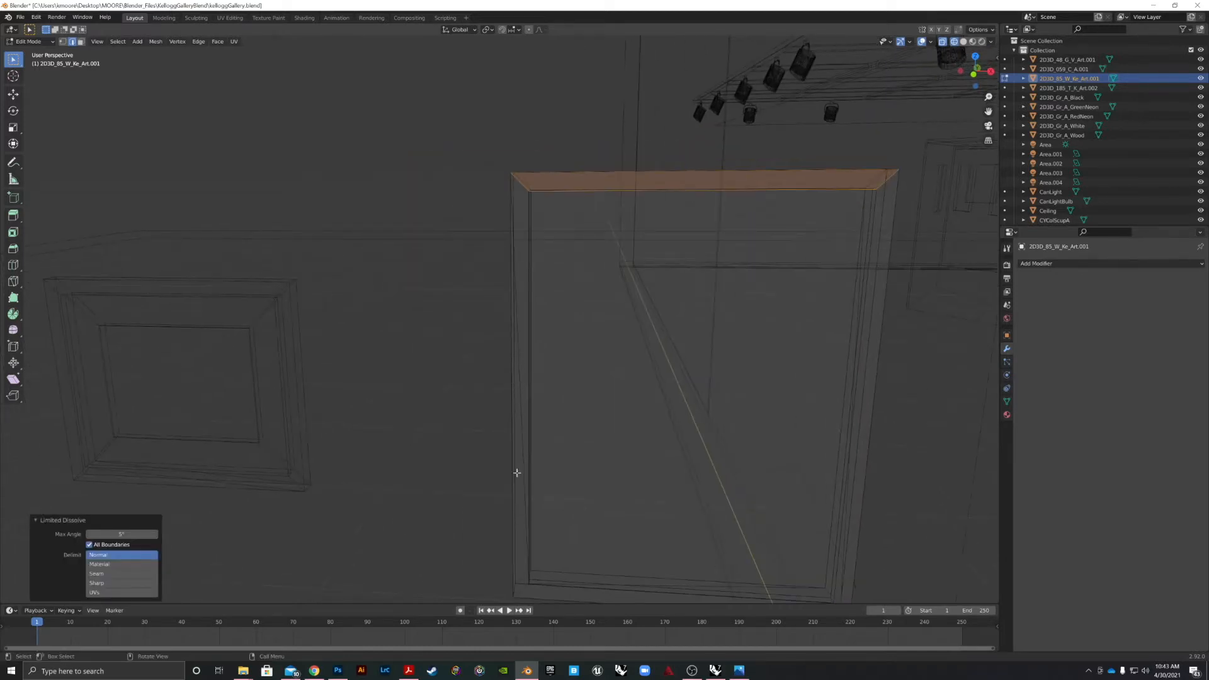
click(523, 477)
key(x)
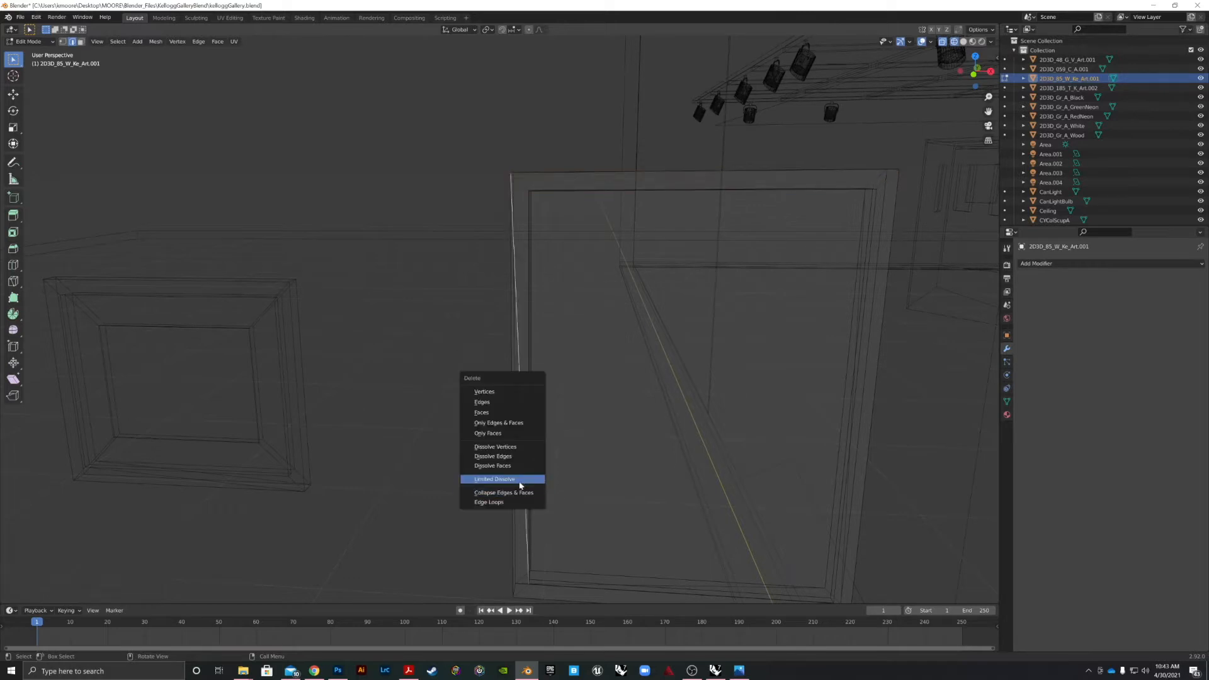
click(510, 478)
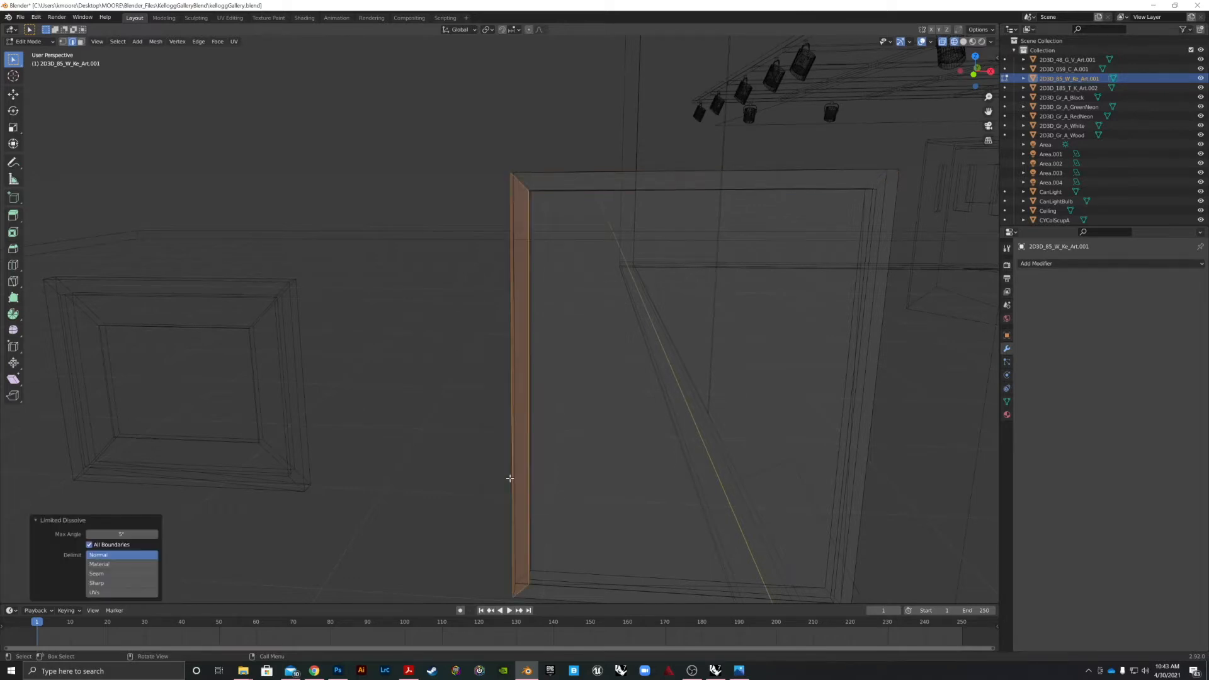
- Use Limited Dissolve on the remaining diagonal edge along the tall frame's bottom side
drag(618, 488, 580, 492)
scroll(580, 491, up, 2)
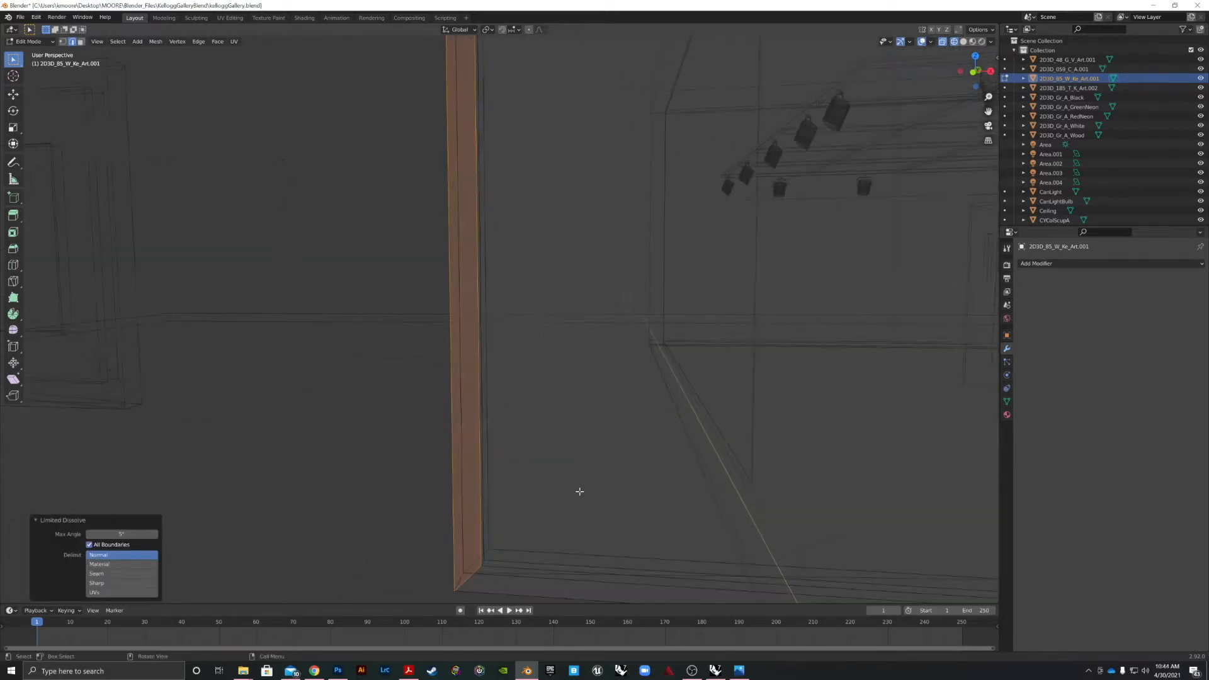
click(507, 575)
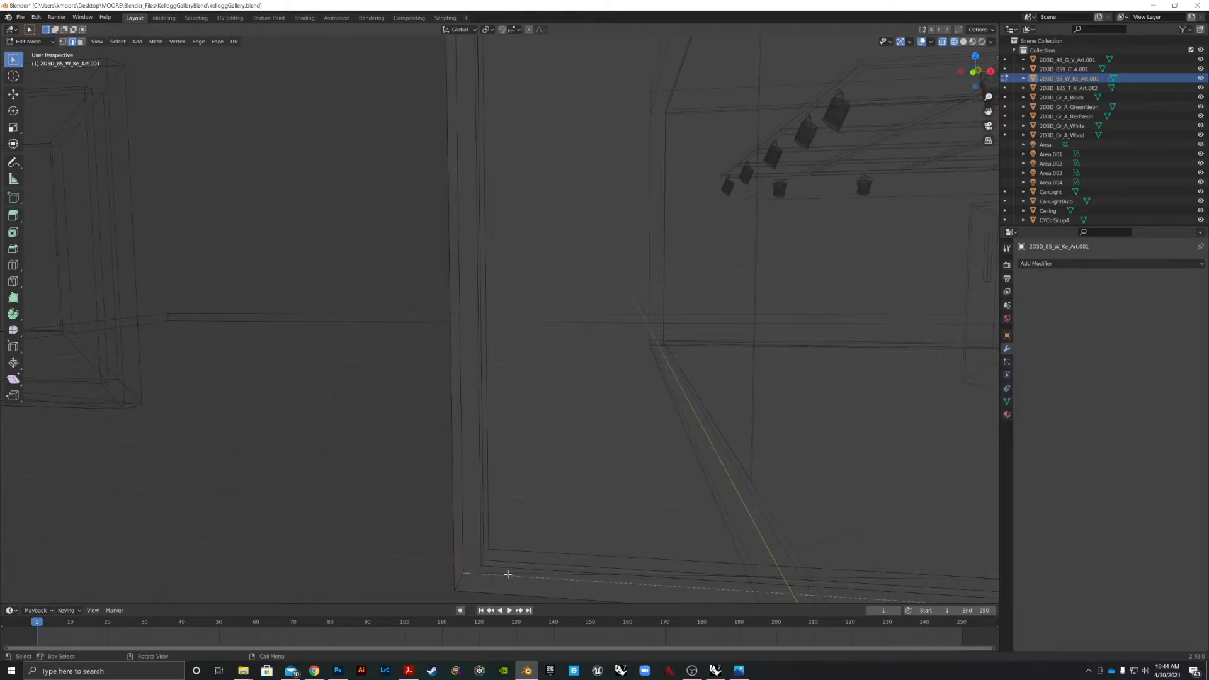
click(512, 574)
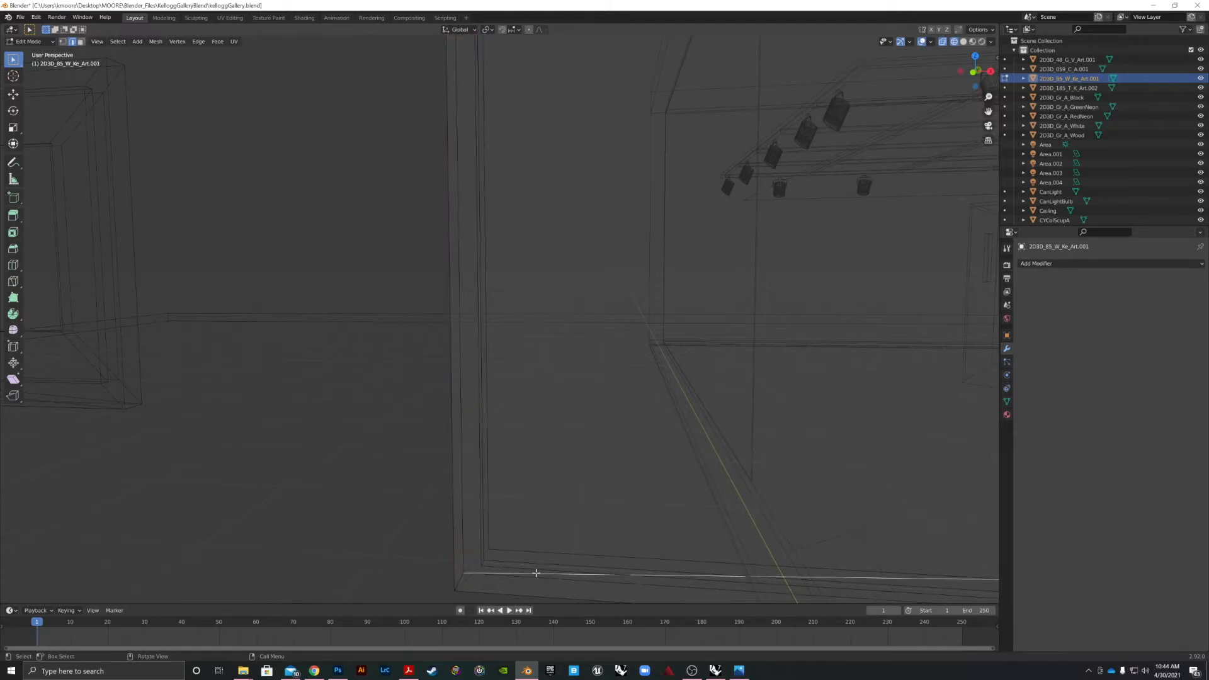
key(x)
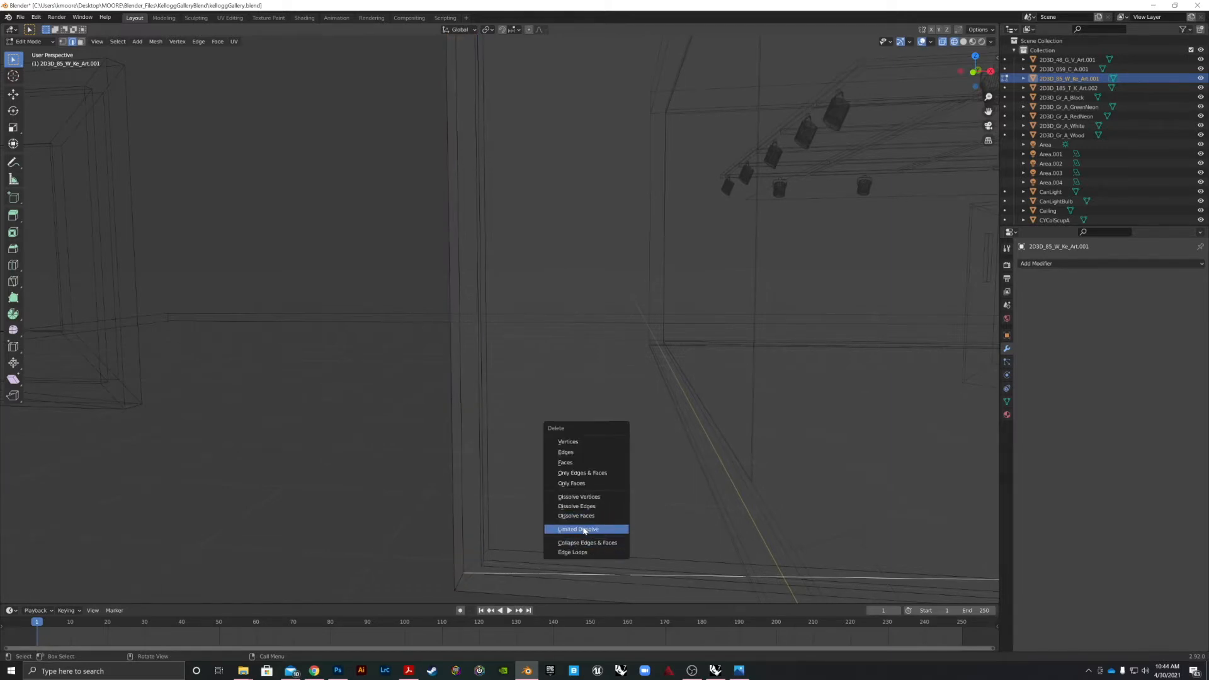
click(585, 529)
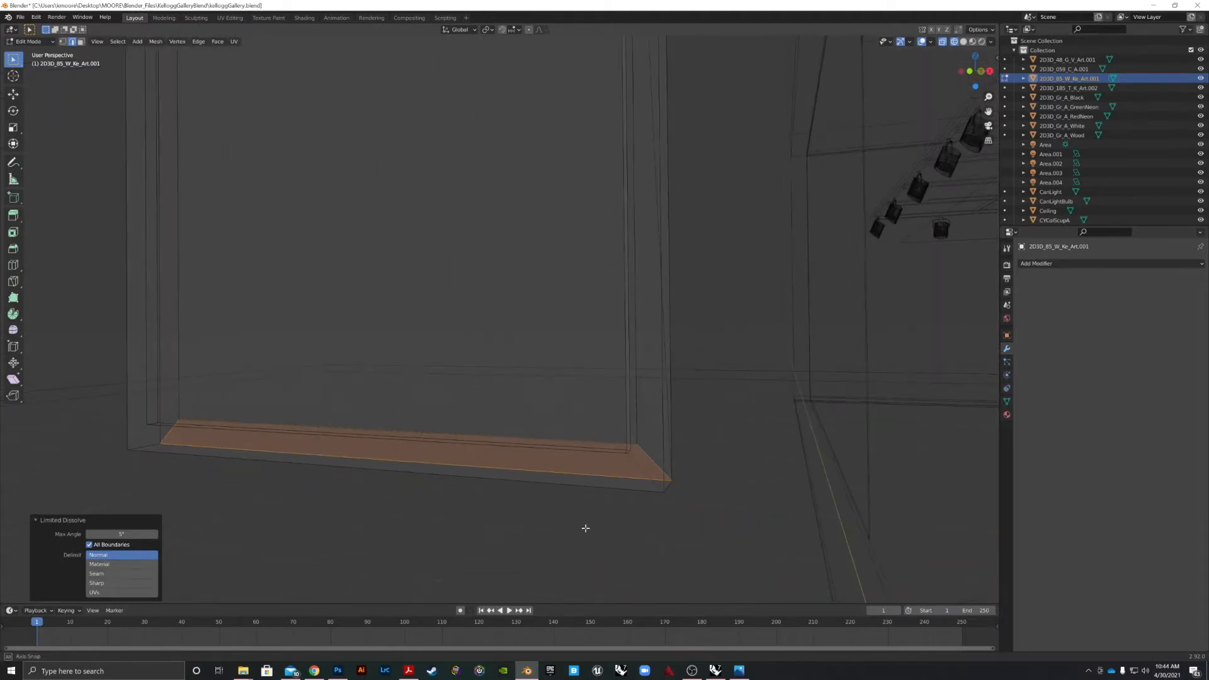
drag(586, 528, 598, 528)
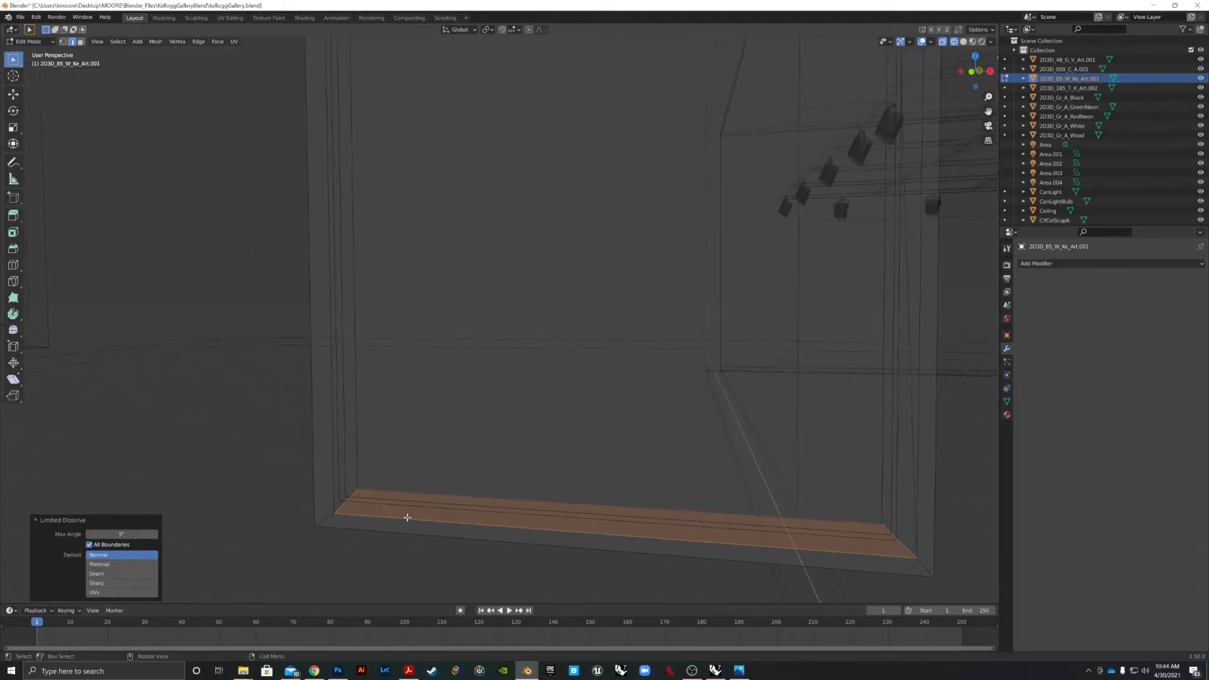
scroll(385, 476, down, 5)
drag(395, 452, 365, 445)
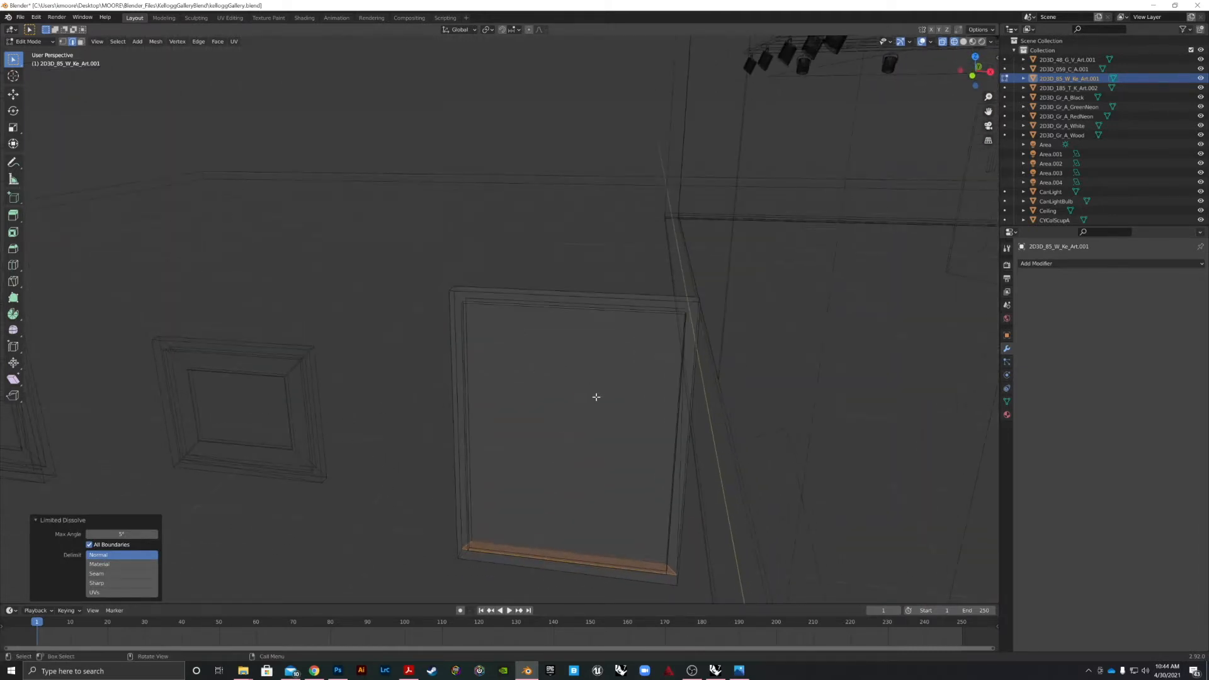
- Check the tall frame's wireframe for leftover diagonal edges and switch the viewport to solid shading
drag(621, 430, 397, 427)
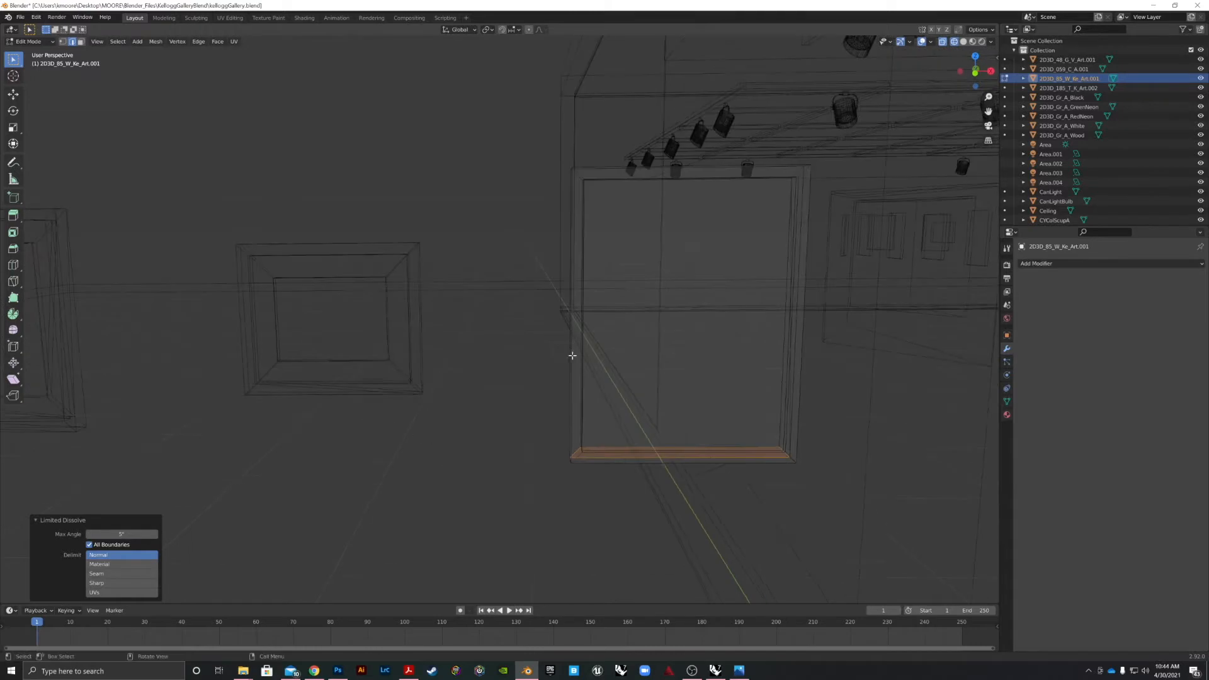
drag(602, 376, 555, 413)
key(Tab)
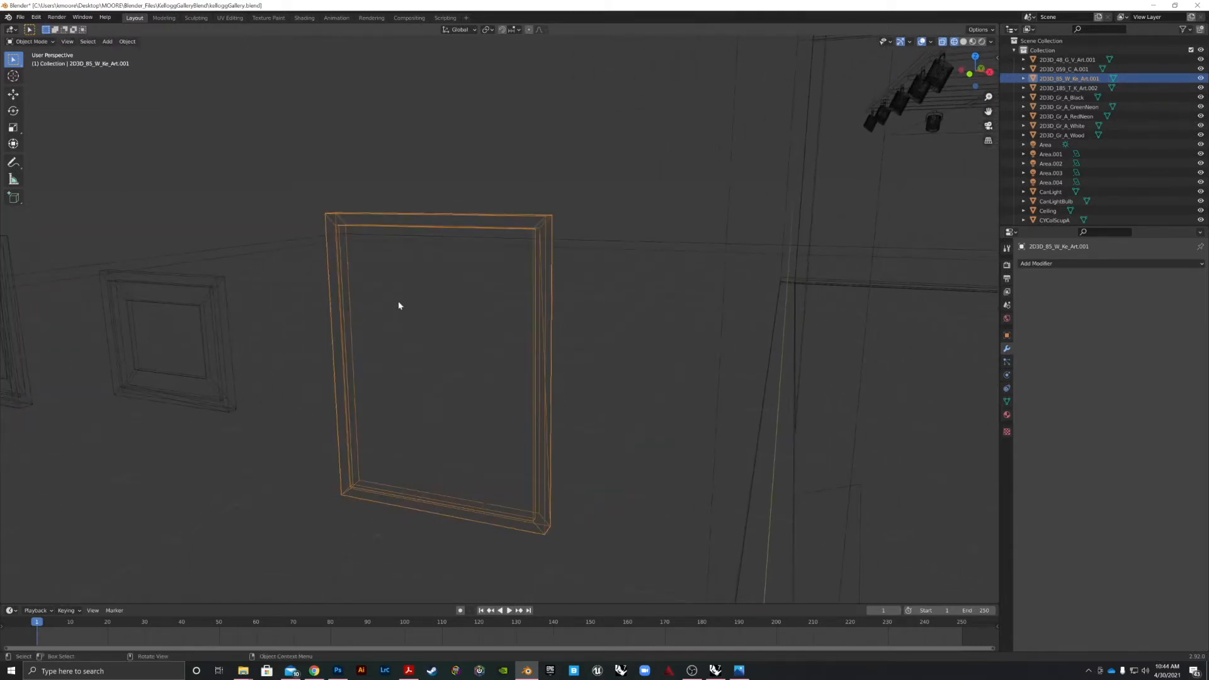
scroll(553, 522, up, 2)
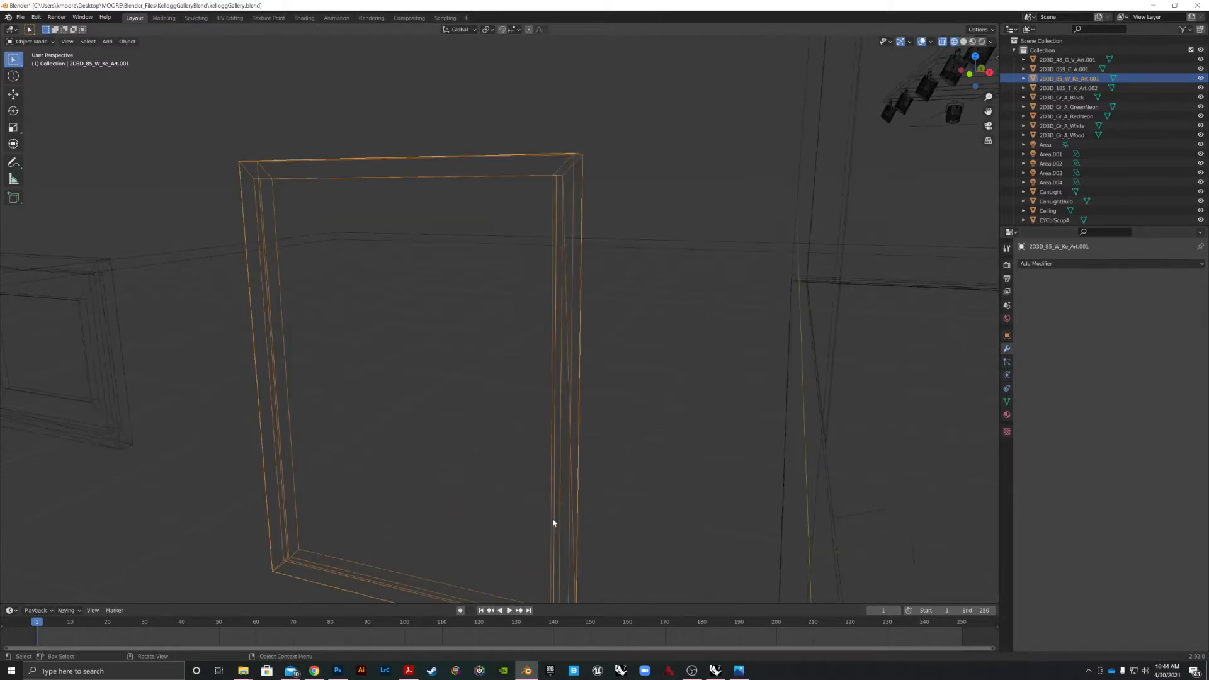
drag(570, 362, 582, 353)
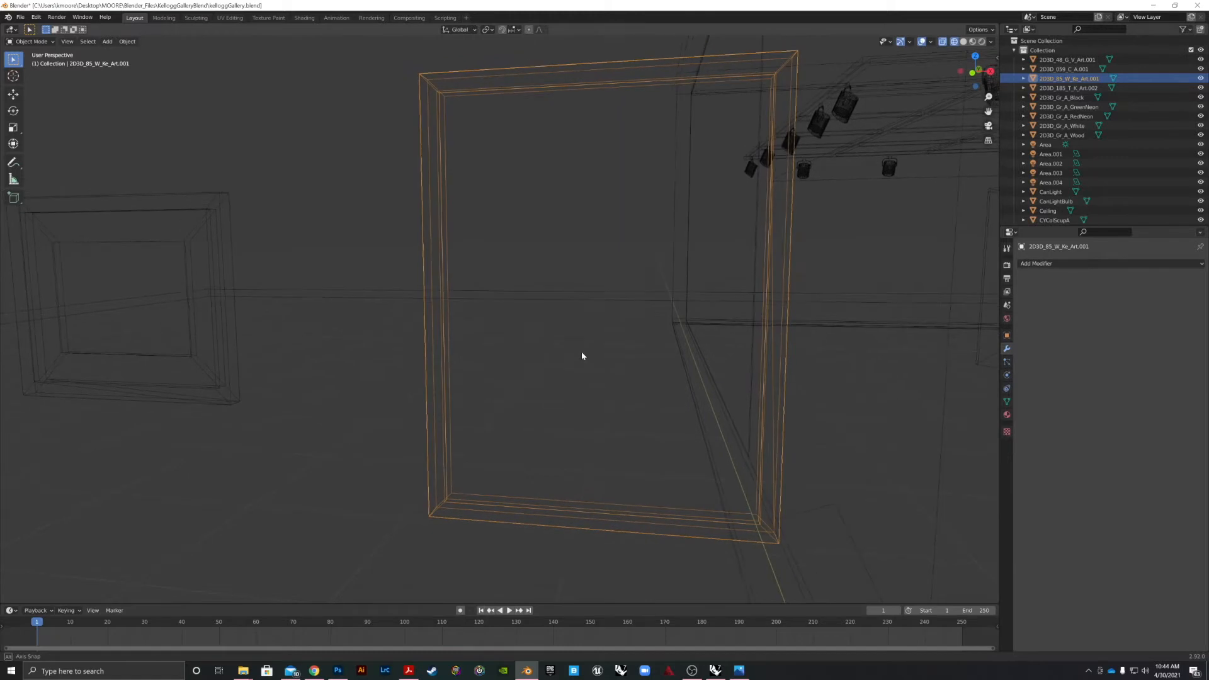
key(Tab)
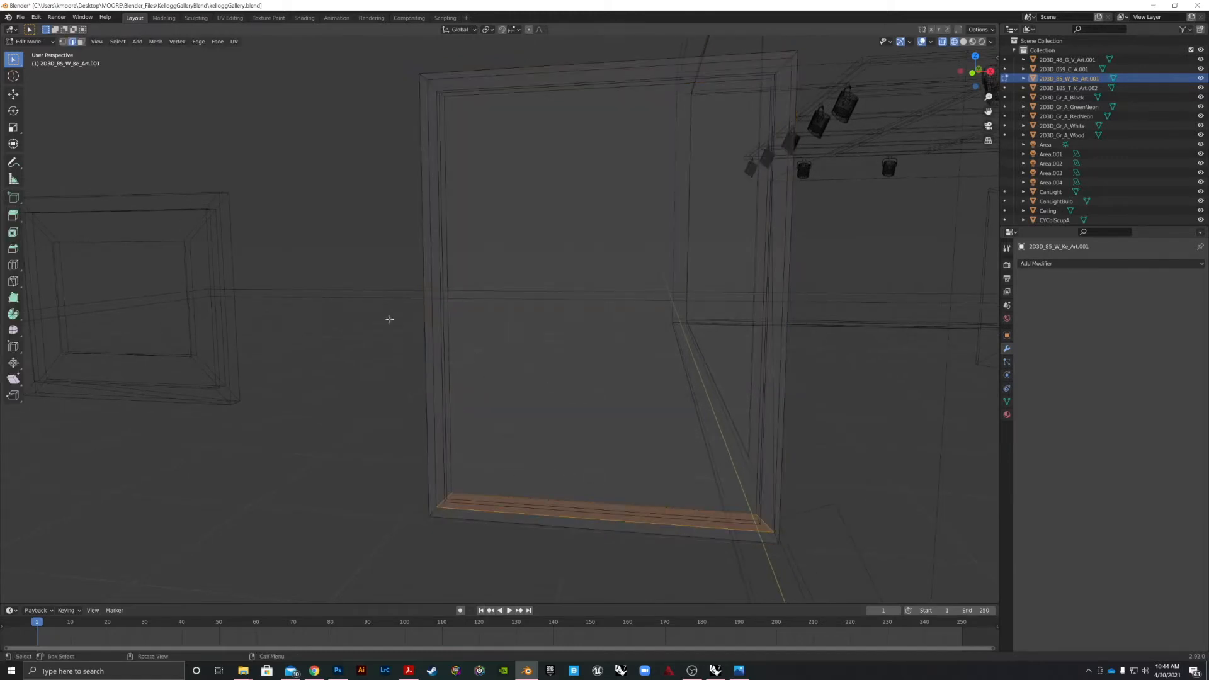
click(966, 42)
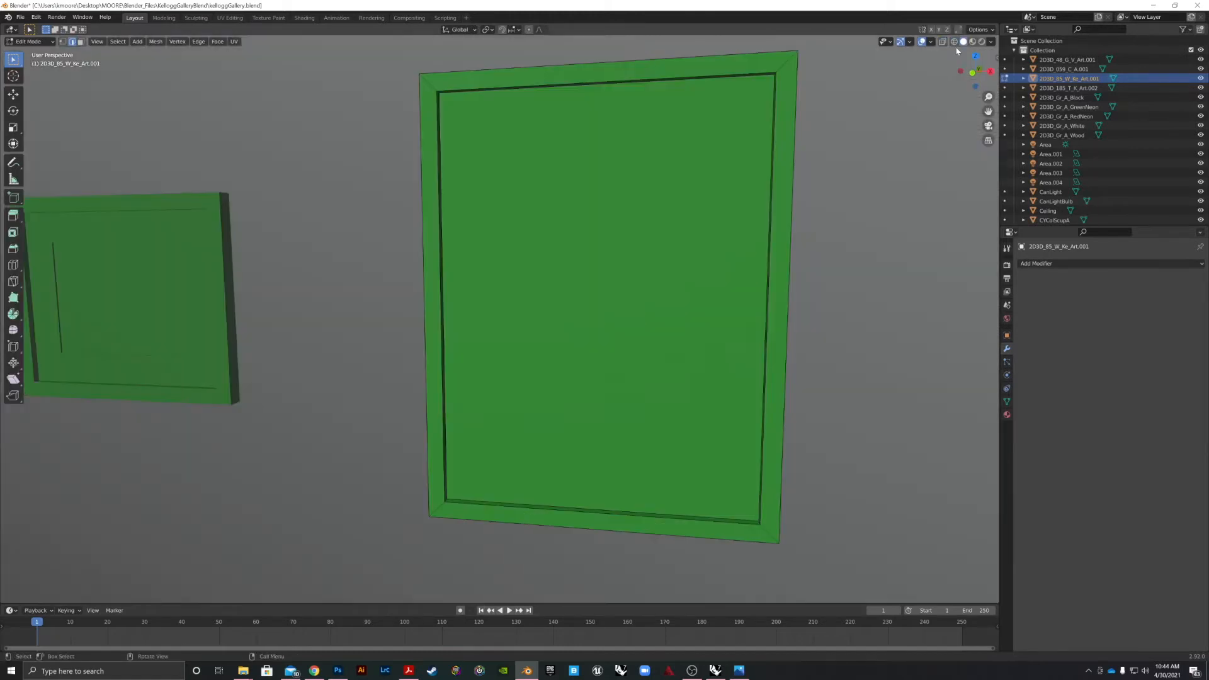
- Select the tall frame's whole mesh and unwrap it with Smart UV Project in the UV Editing workspace
click(777, 158)
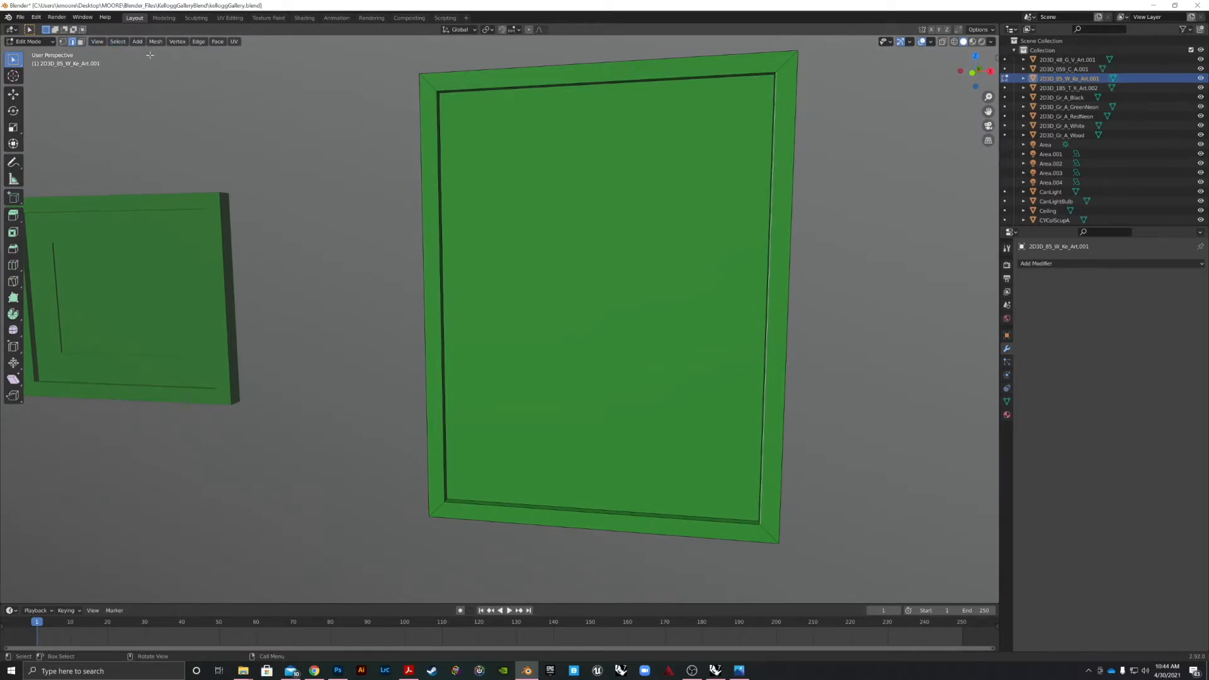
key(a)
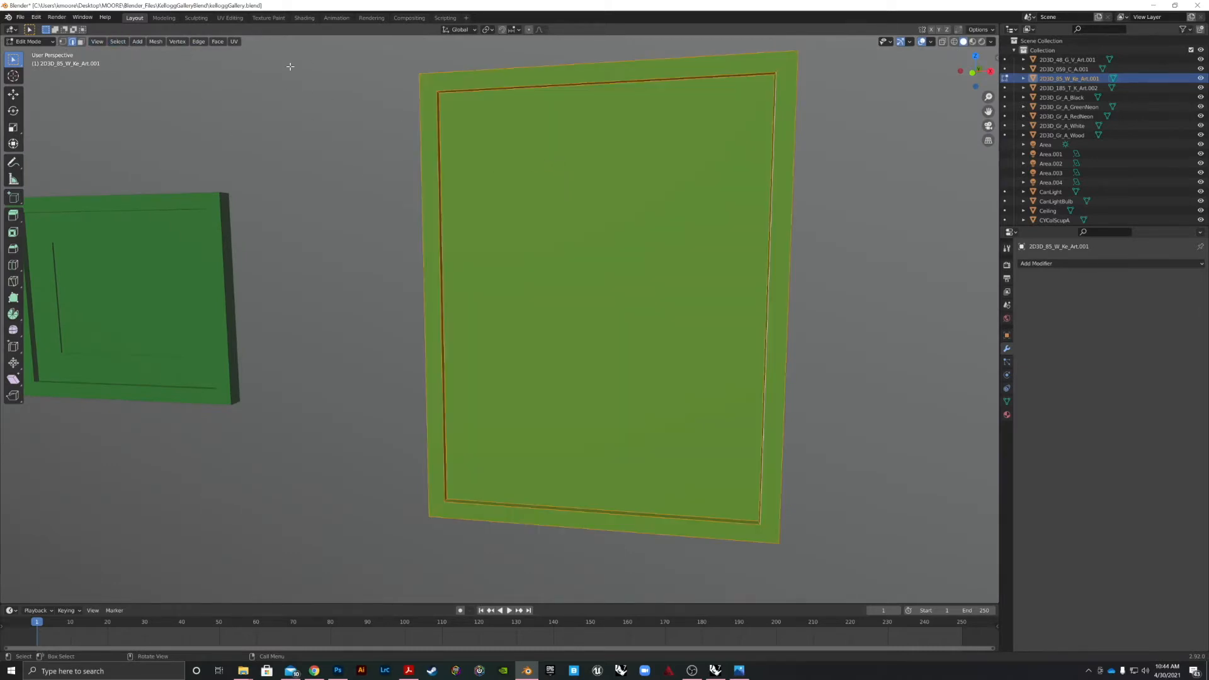
click(230, 17)
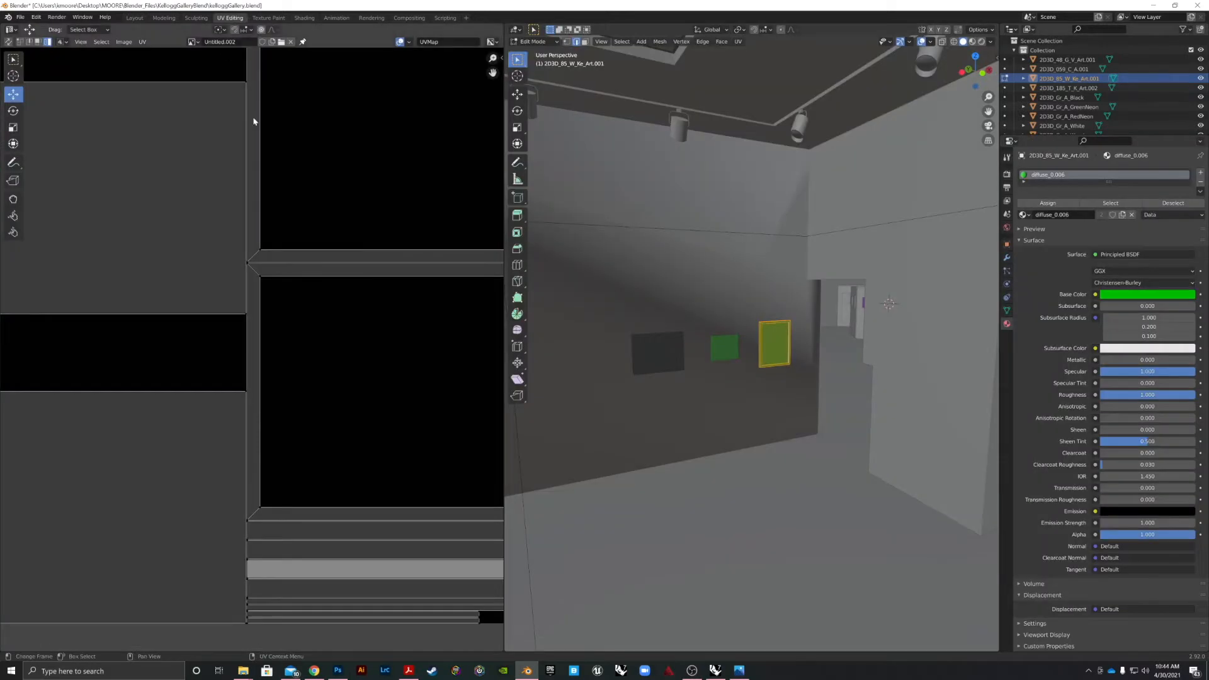
scroll(305, 256, down, 4)
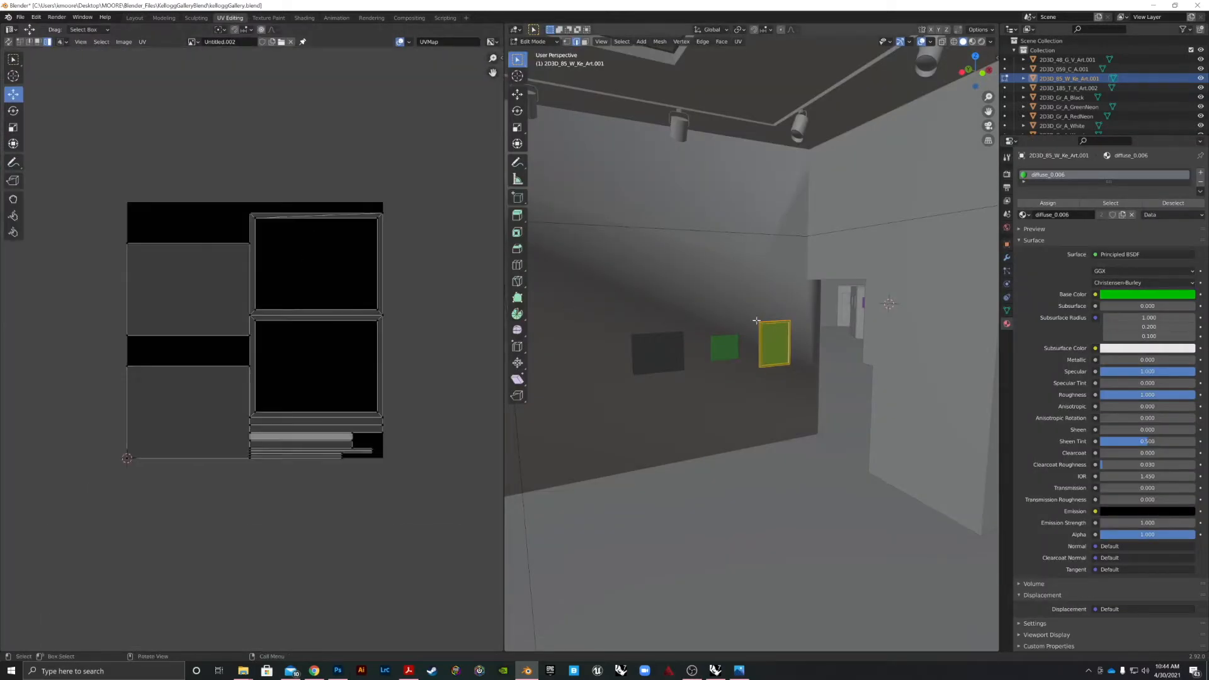
click(738, 42)
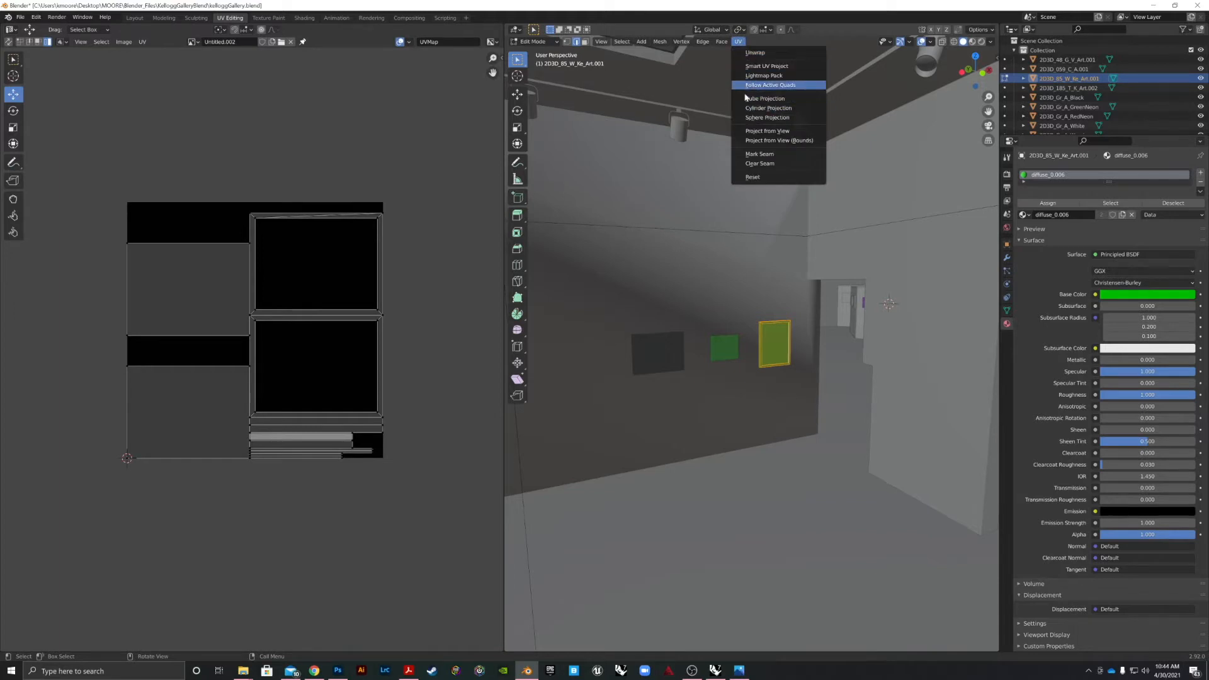
click(766, 66)
click(737, 138)
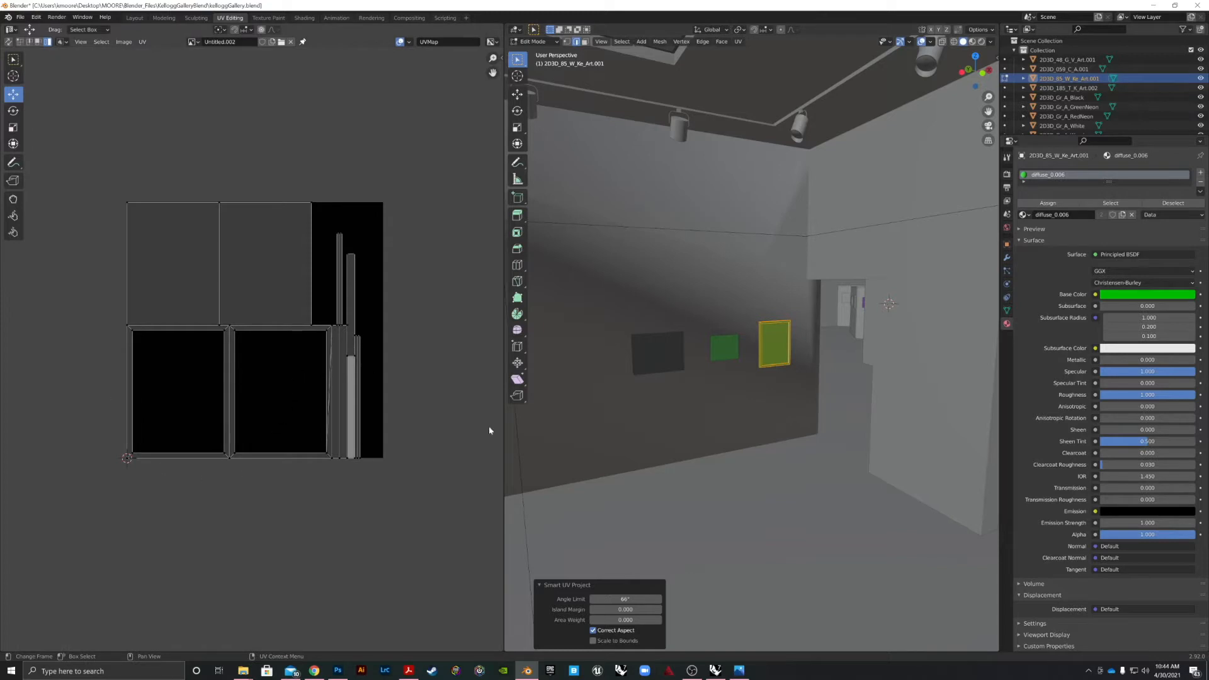
- Select the tall frame's artwork face and its front border faces in face select mode
scroll(794, 334, up, 6)
click(585, 41)
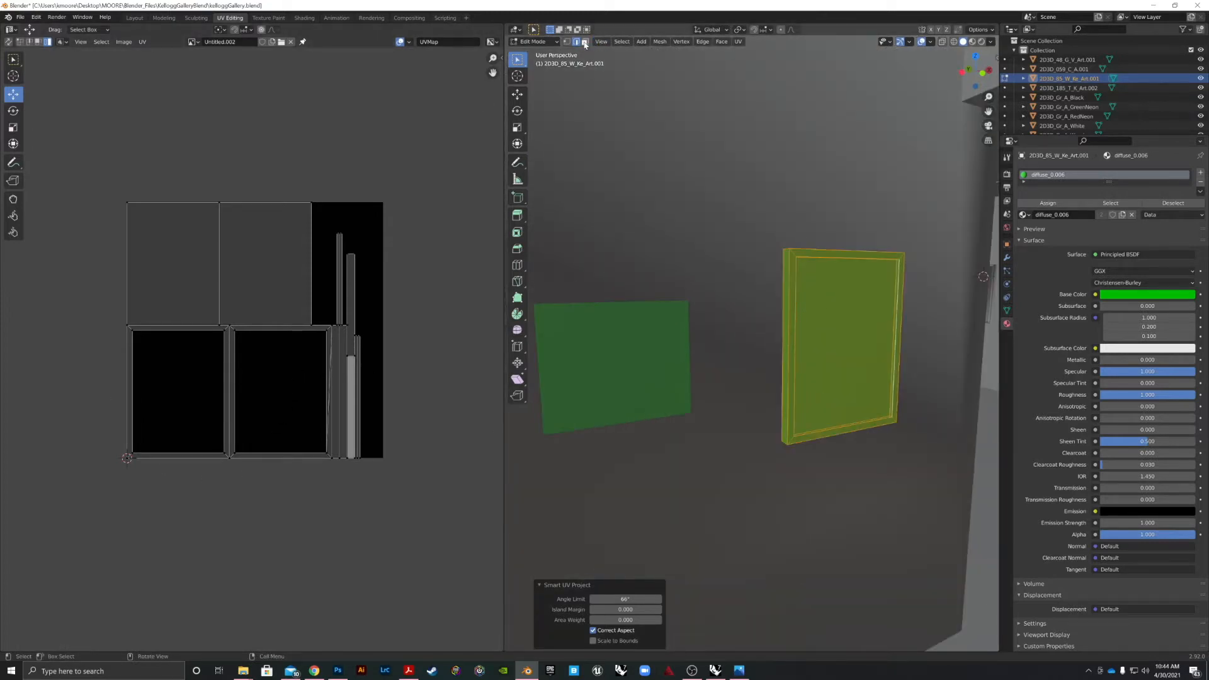
click(850, 318)
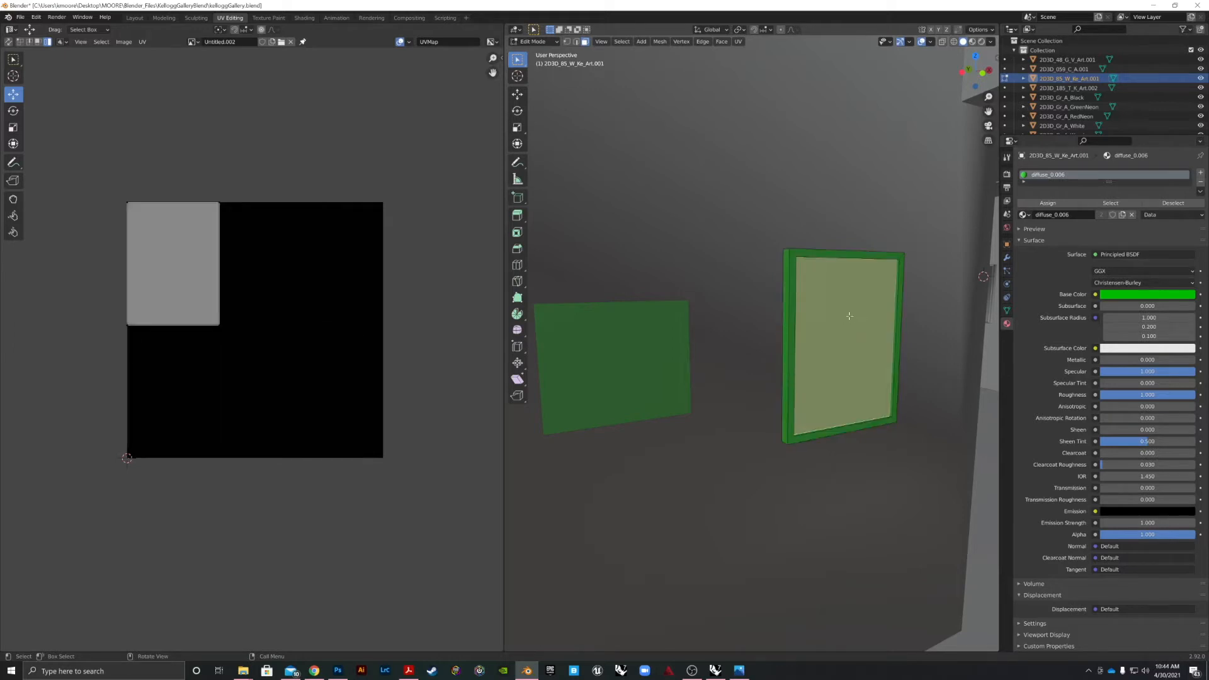
shift+click(793, 273)
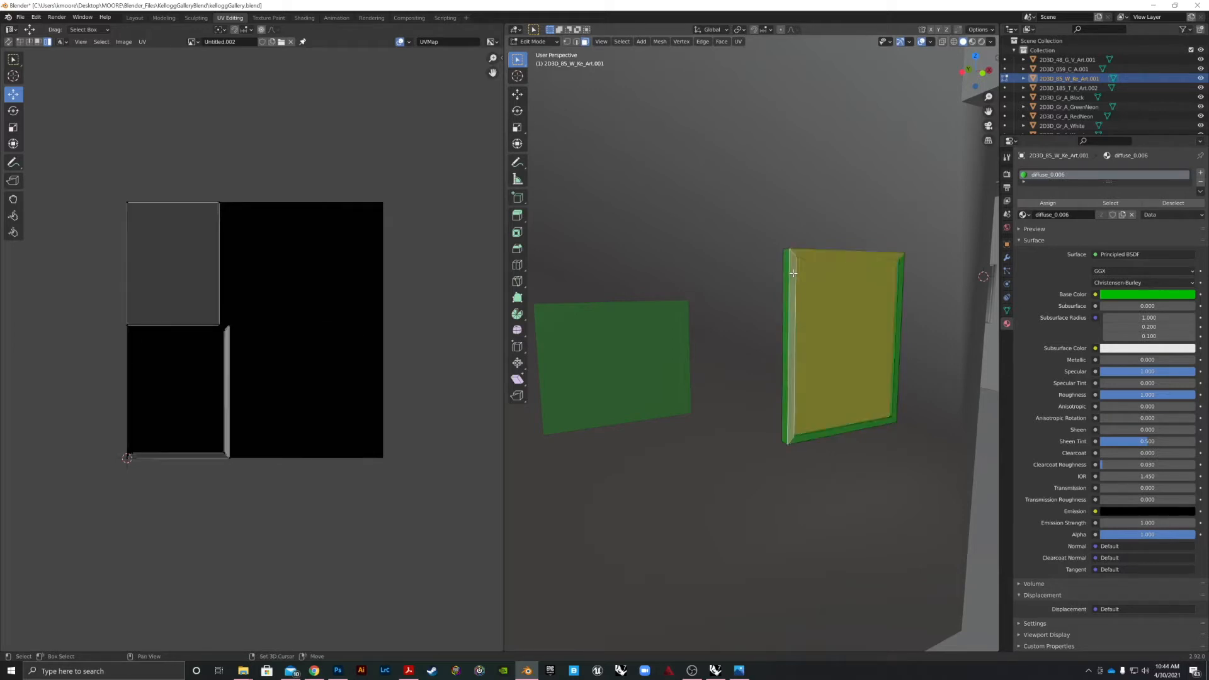
shift+click(847, 422)
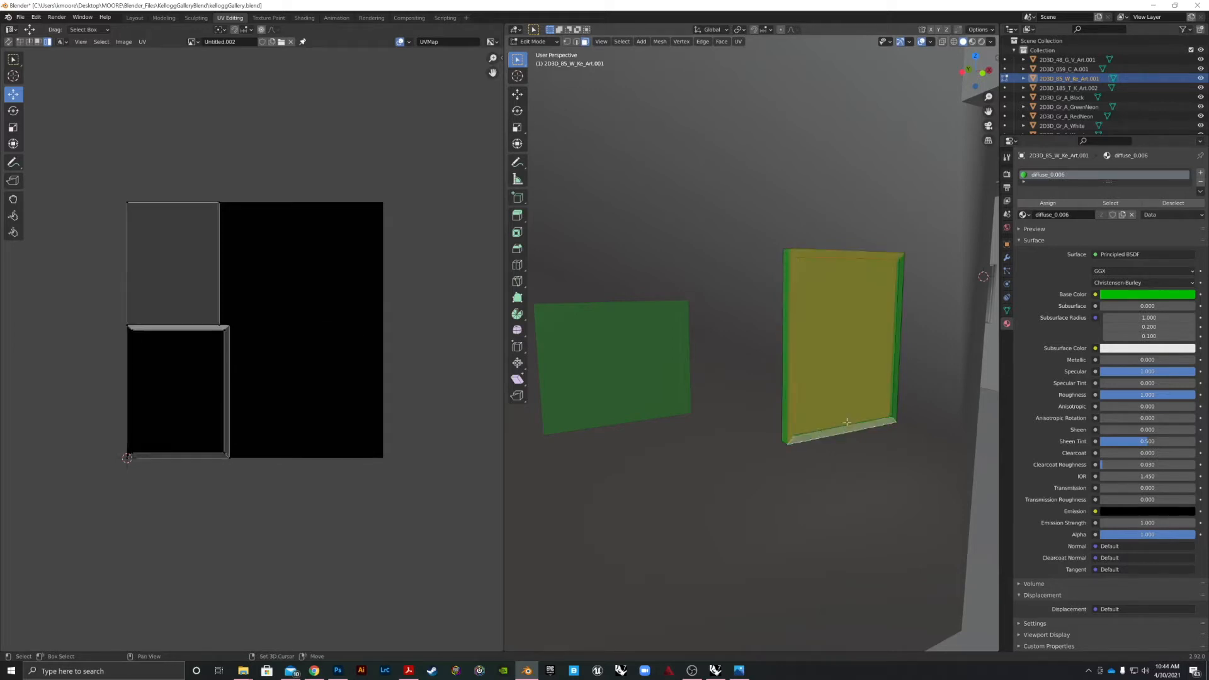
shift+click(894, 400)
- Add the tall frame's outer left and top side faces to the selection
scroll(890, 398, up, 5)
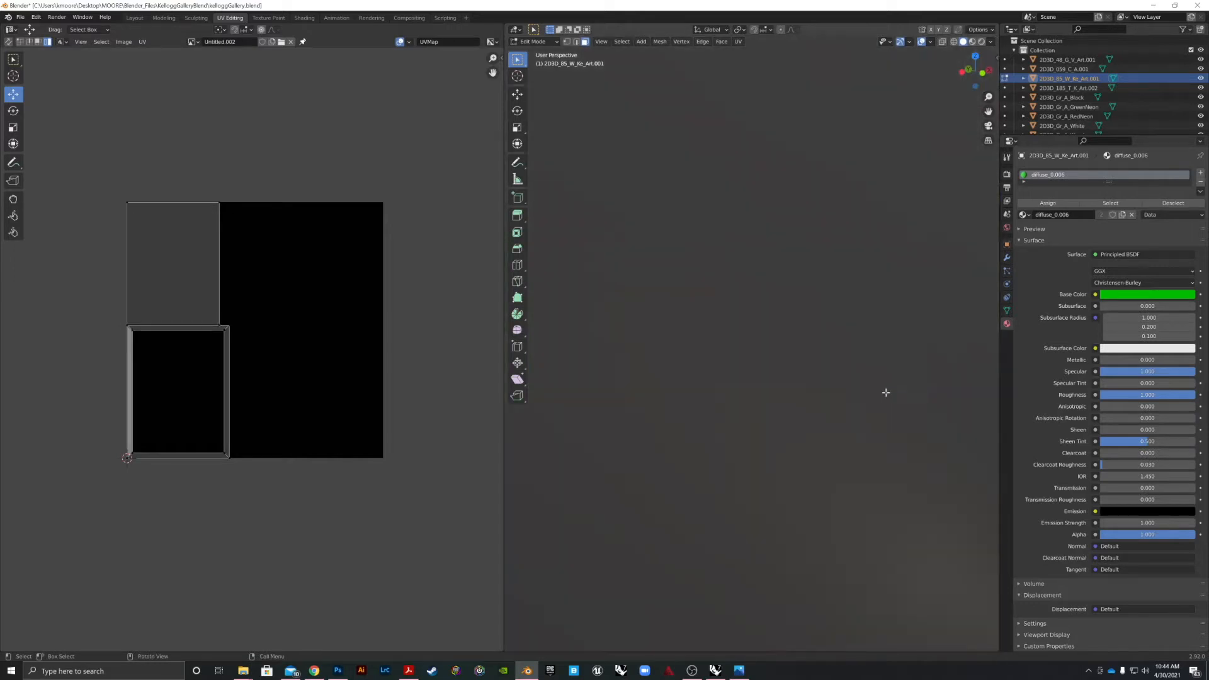
scroll(884, 393, down, 1)
shift+click(819, 409)
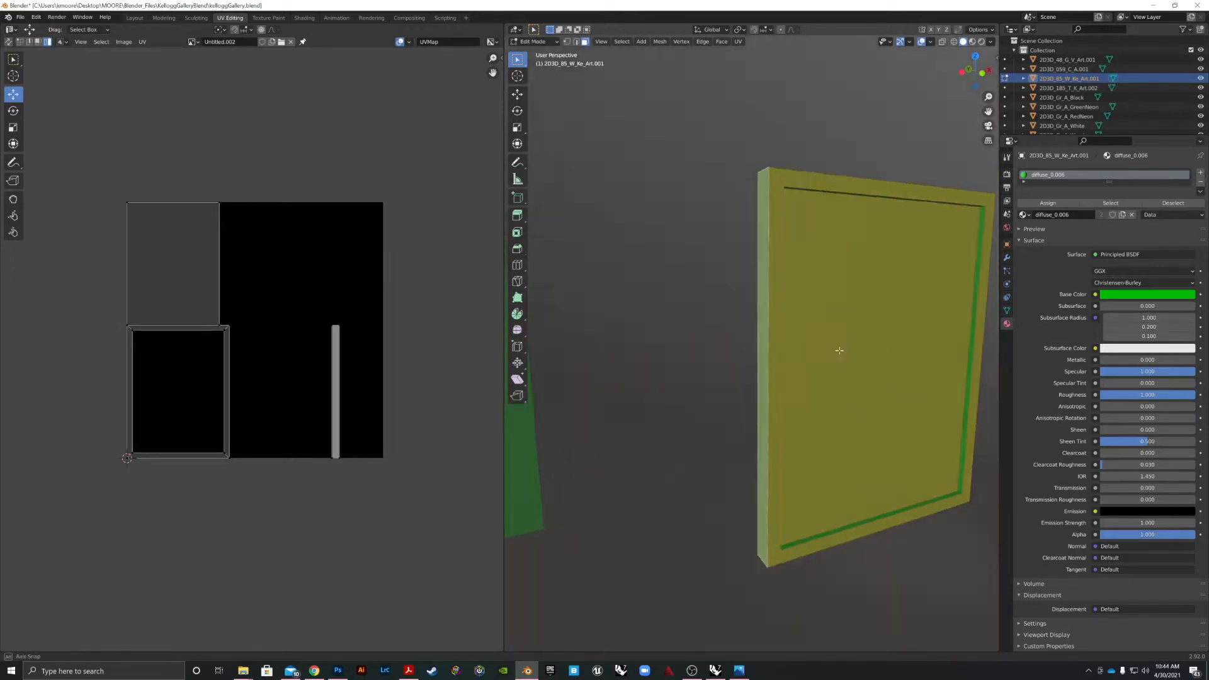
shift+click(725, 335)
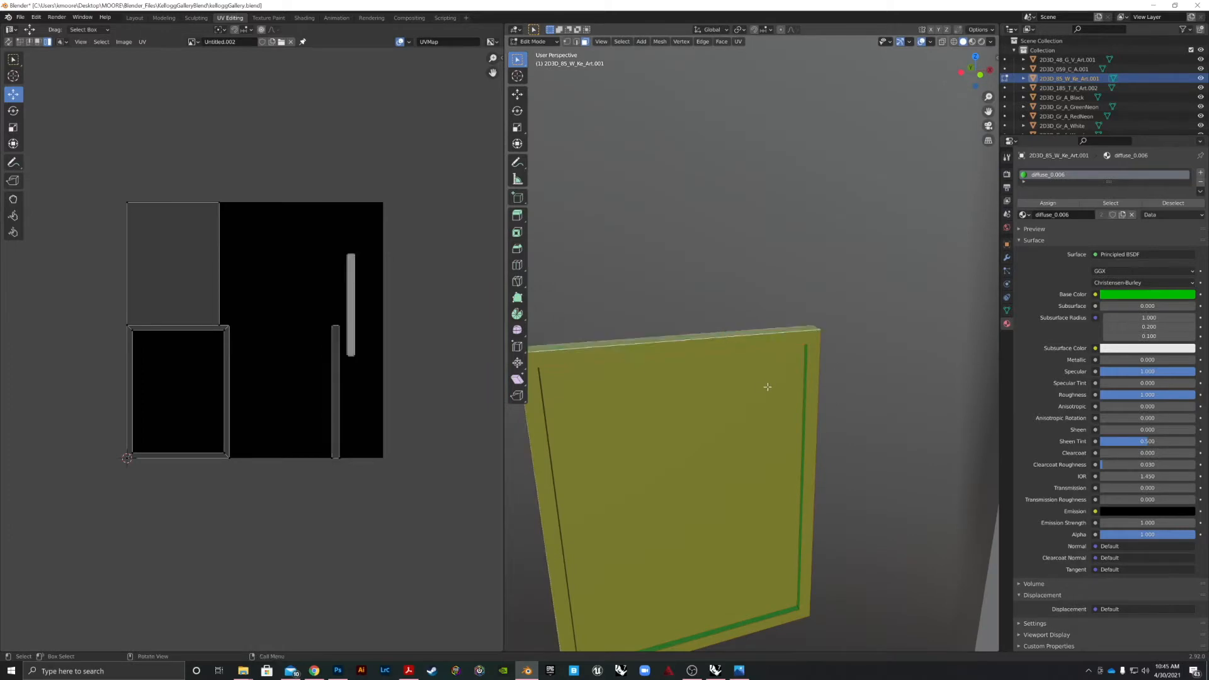
- Add the tall frame's outer right and bottom side faces to the selection
scroll(748, 389, up, 5)
scroll(586, 500, up, 1)
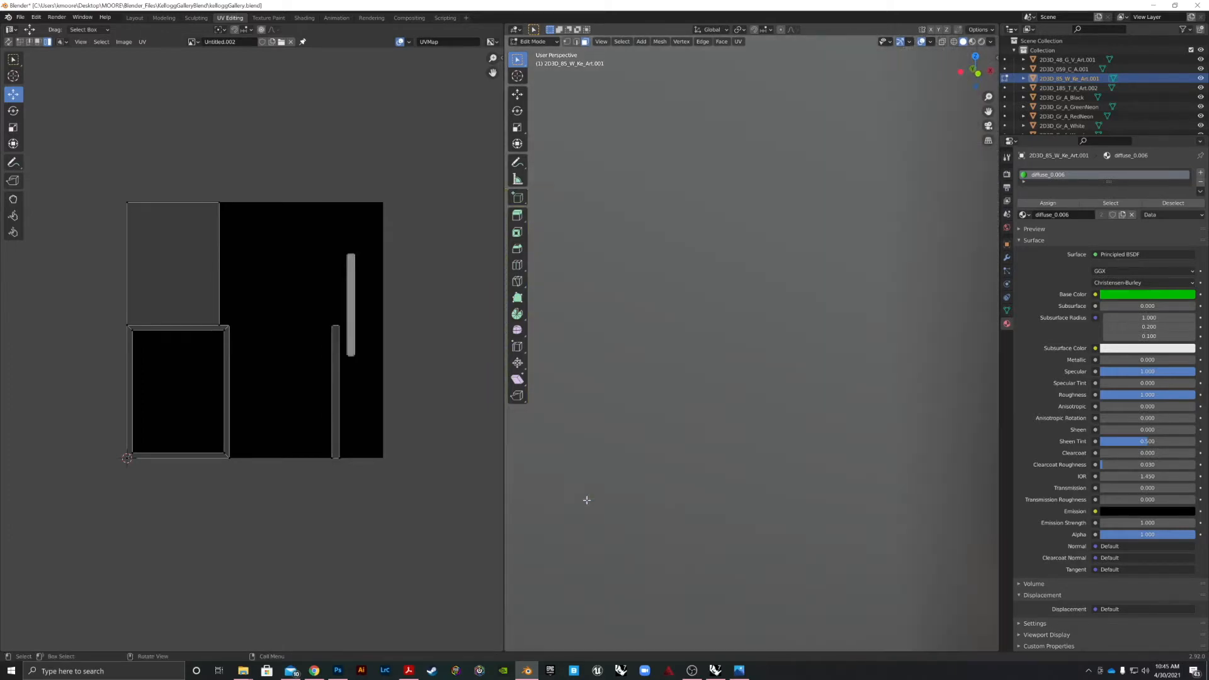
scroll(587, 501, down, 1)
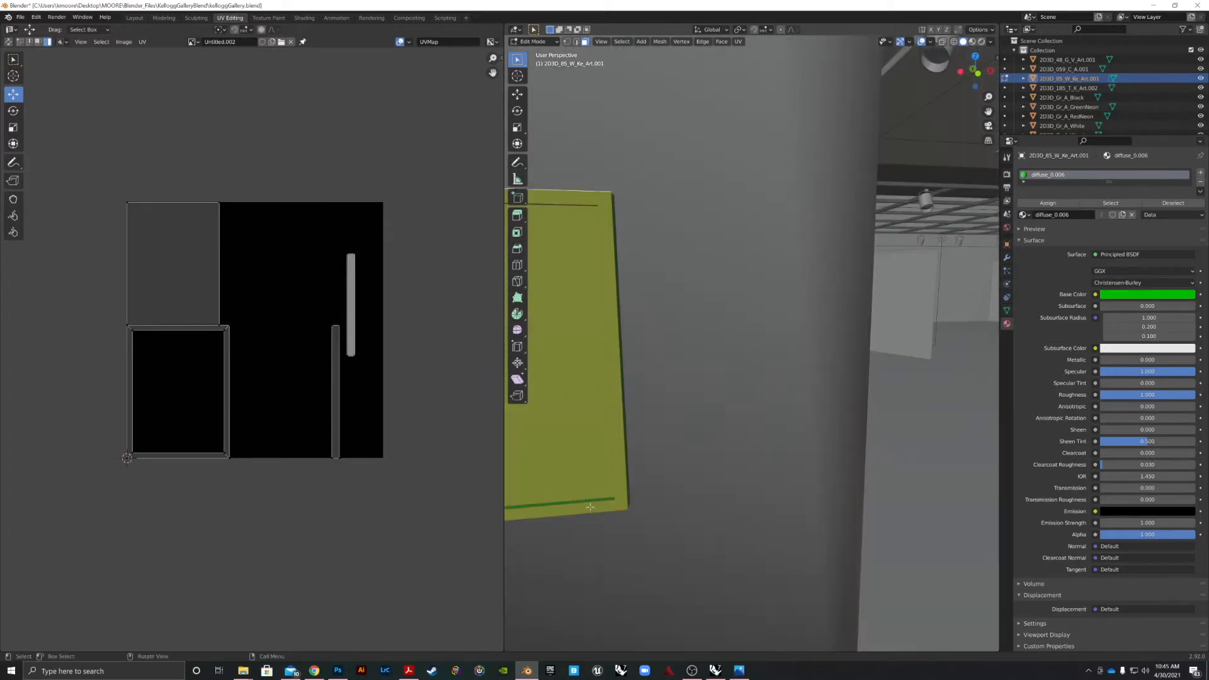
shift+click(627, 488)
drag(611, 511, 616, 491)
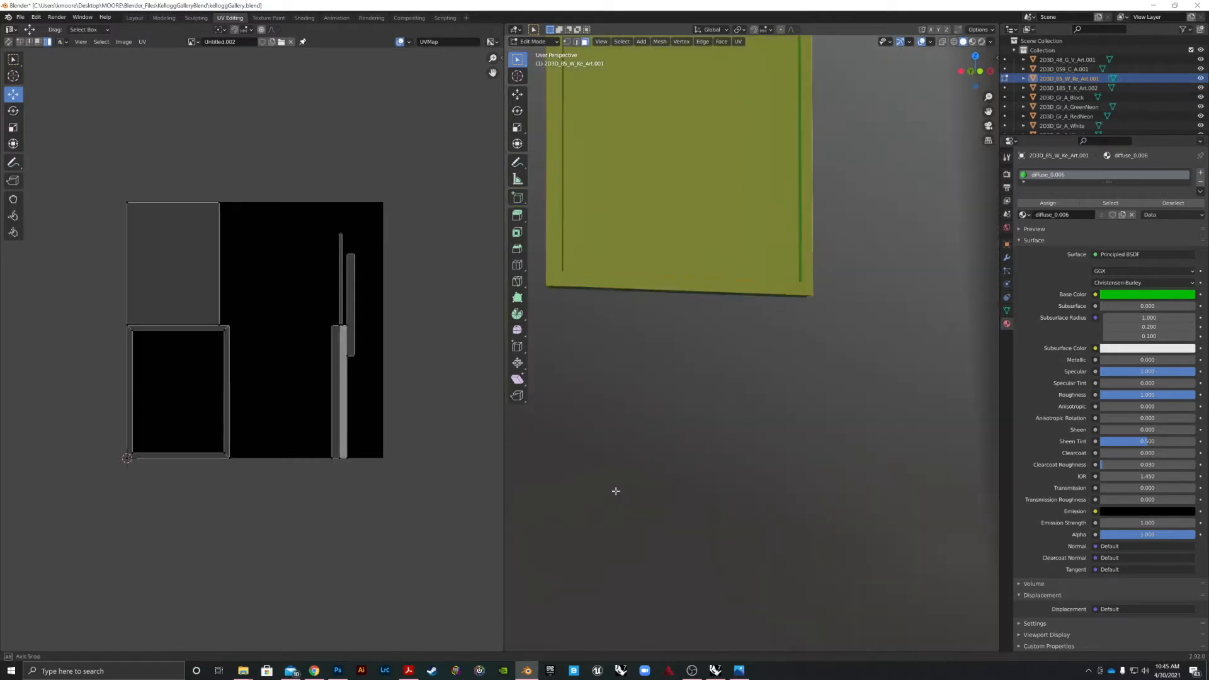
shift+click(557, 287)
drag(583, 285, 621, 302)
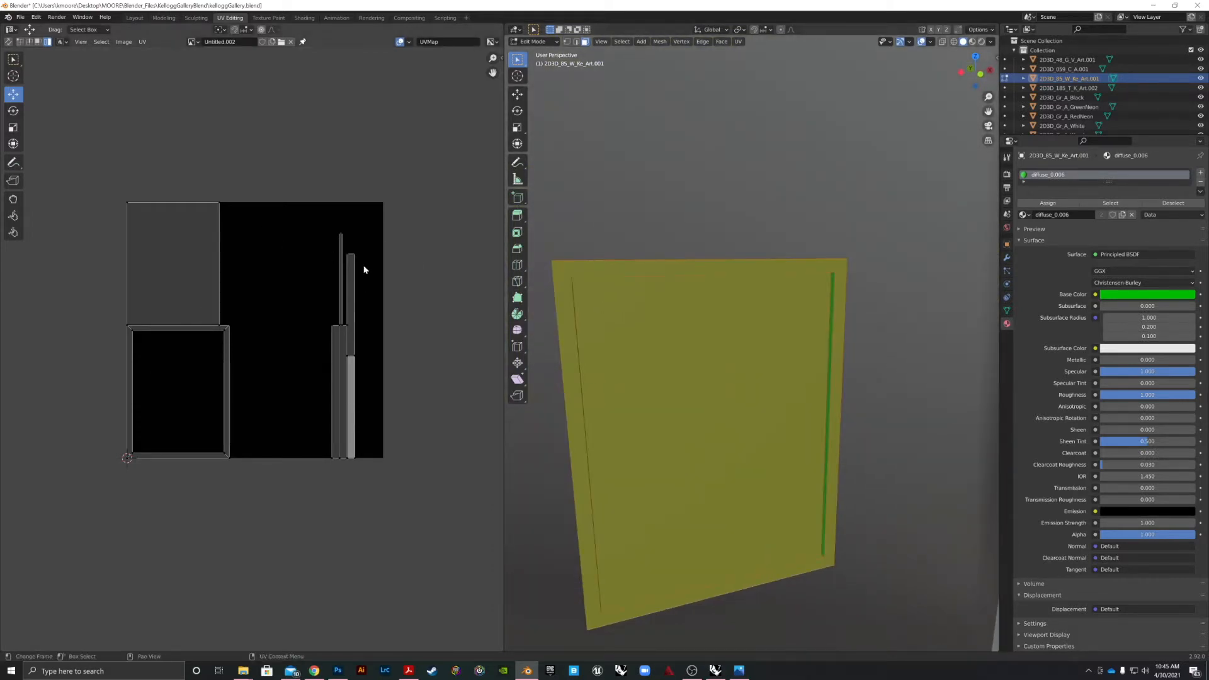
- Start Export UV Layout for the selected frame faces
click(142, 42)
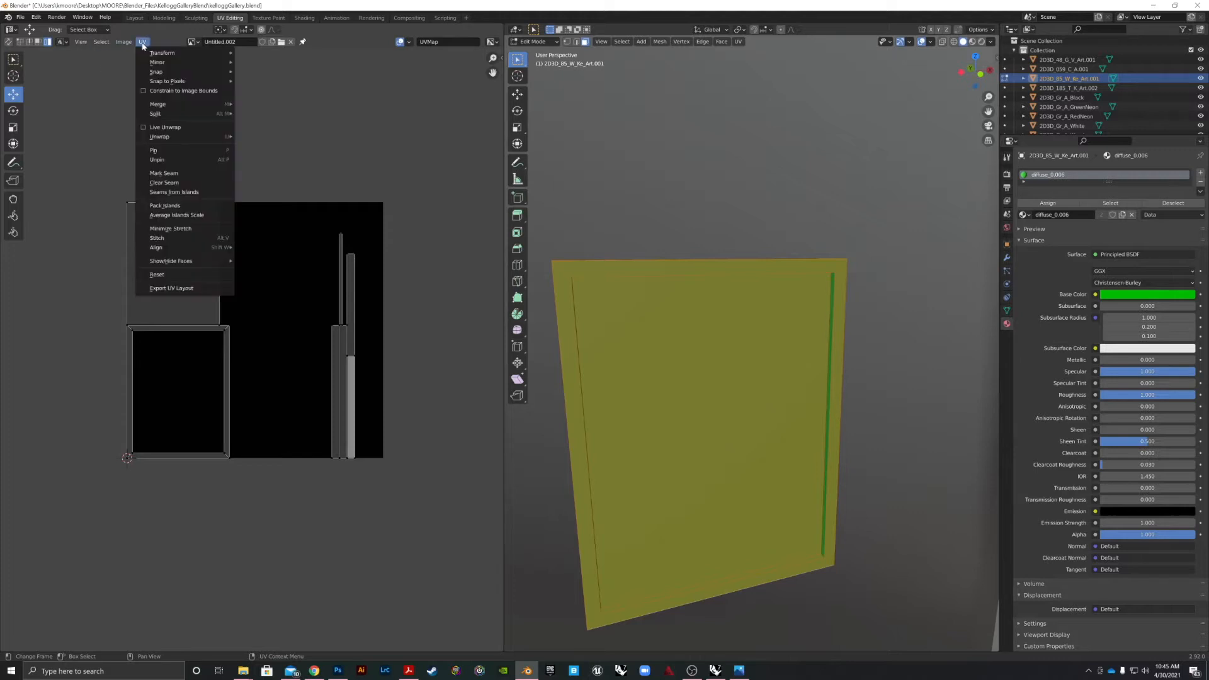
click(171, 288)
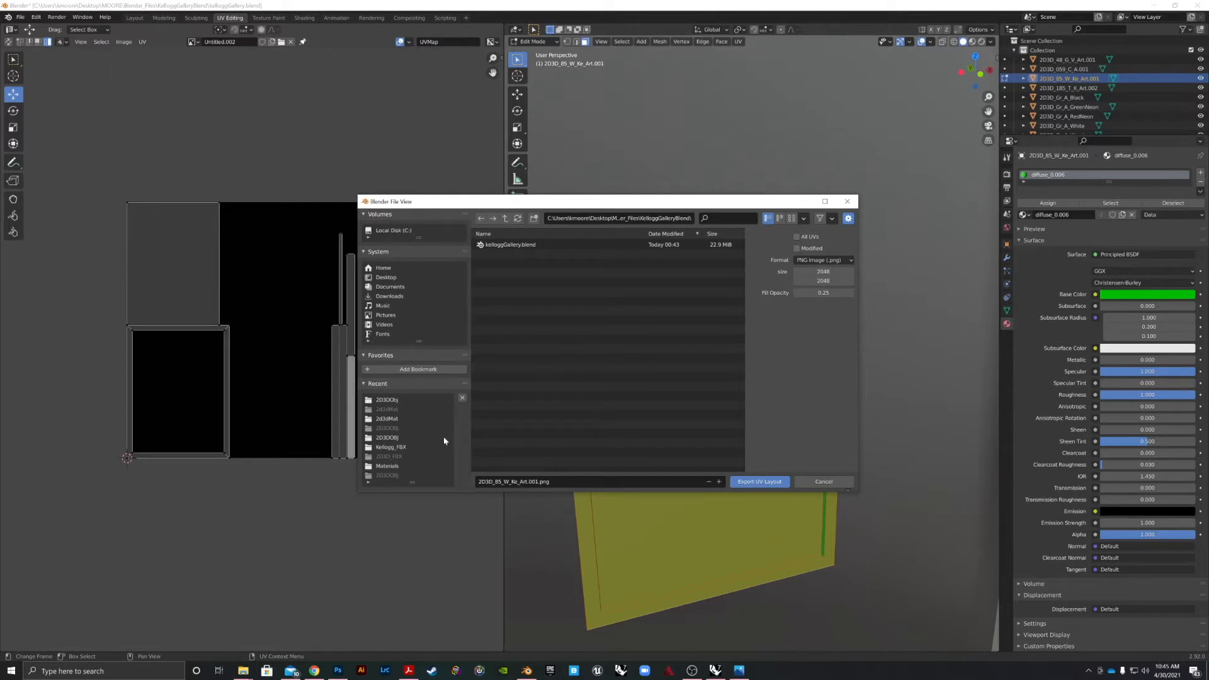
click(382, 268)
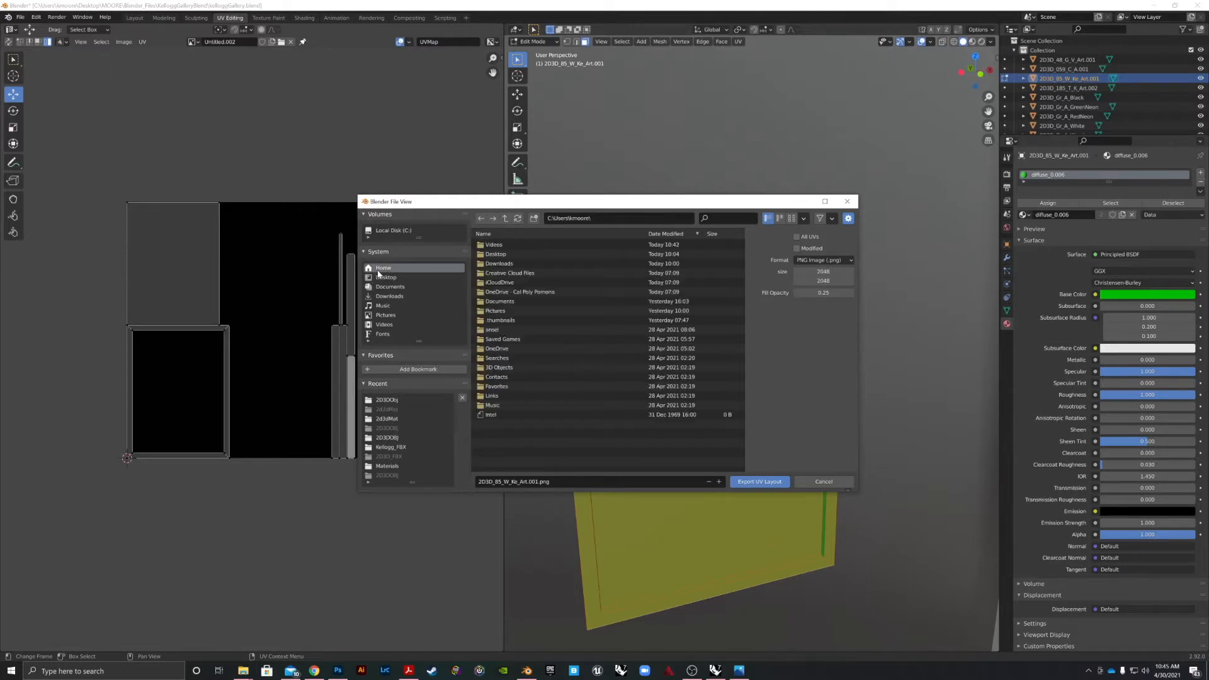
click(385, 277)
click(483, 246)
click(483, 248)
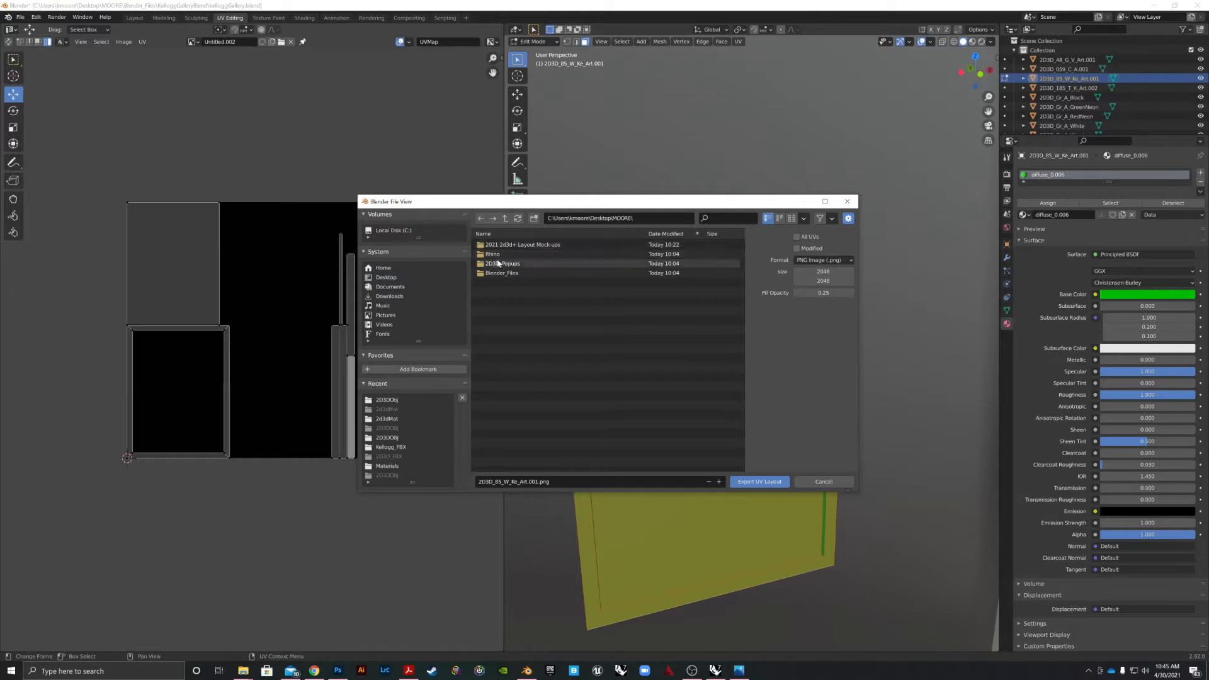
double_click(504, 245)
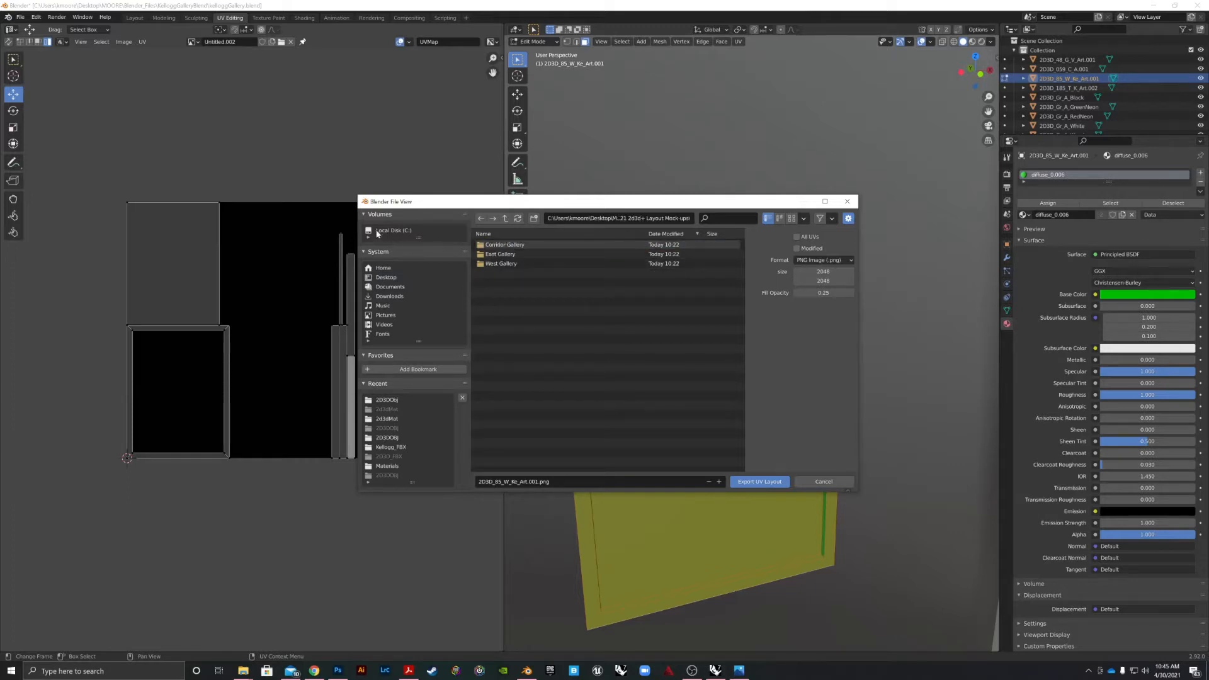
click(382, 277)
double_click(499, 254)
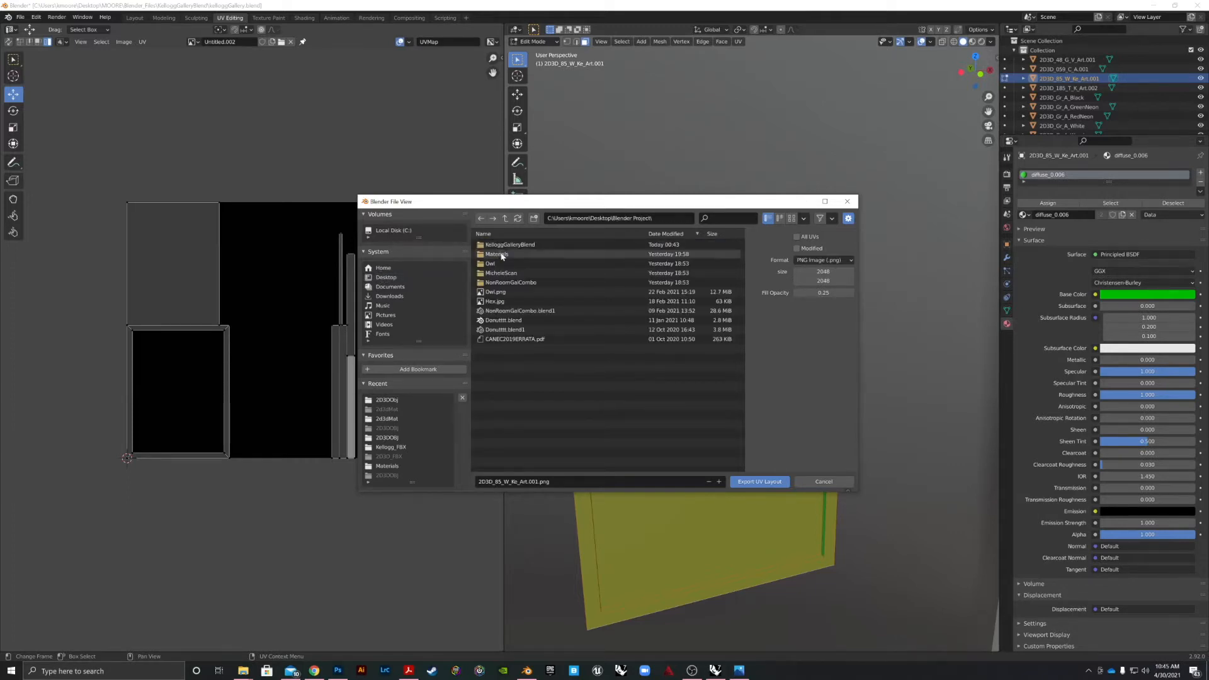
double_click(504, 245)
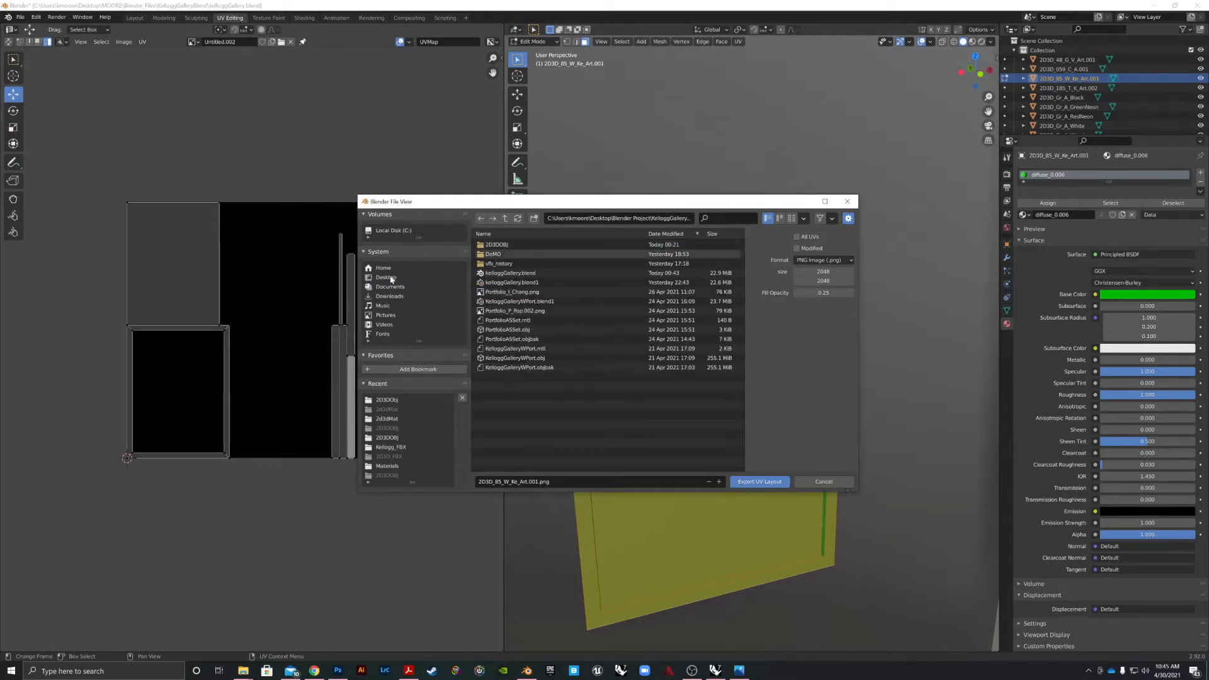
- Export the UV layout as 2D3D_85_W_Ke_Art.001.png into the 2d3dMat folder inside Blender_Files\2D3DOBJ
click(391, 279)
double_click(498, 245)
double_click(502, 274)
double_click(500, 253)
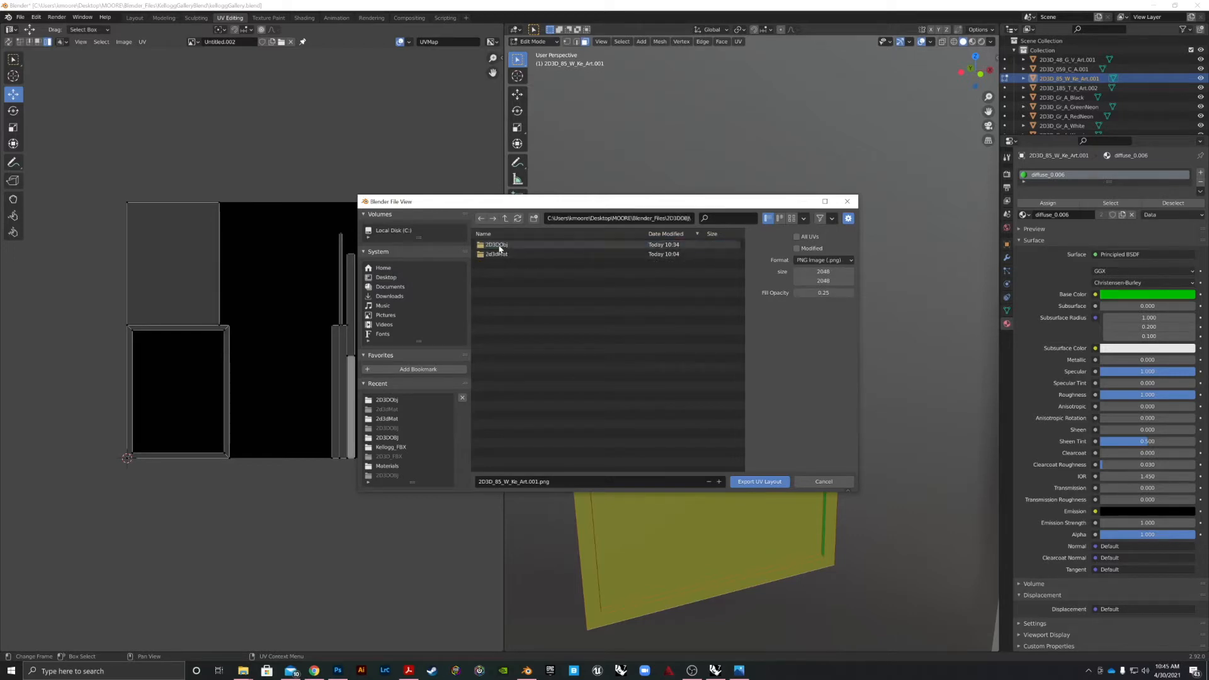
double_click(496, 254)
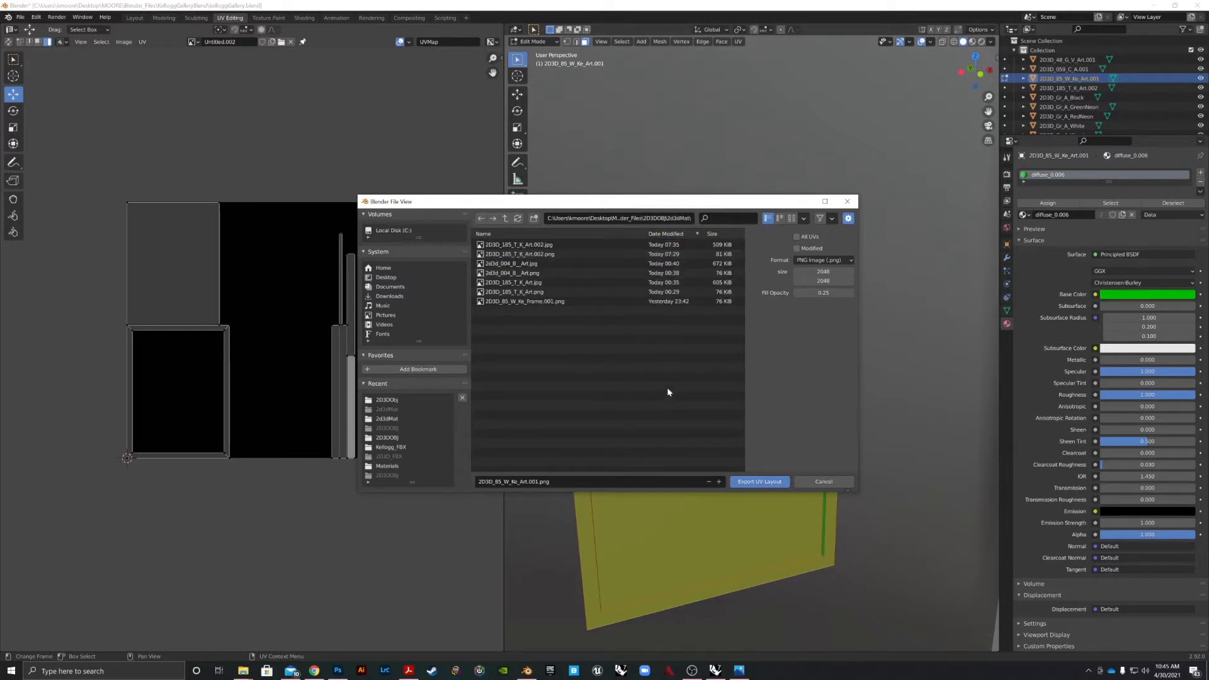
click(766, 483)
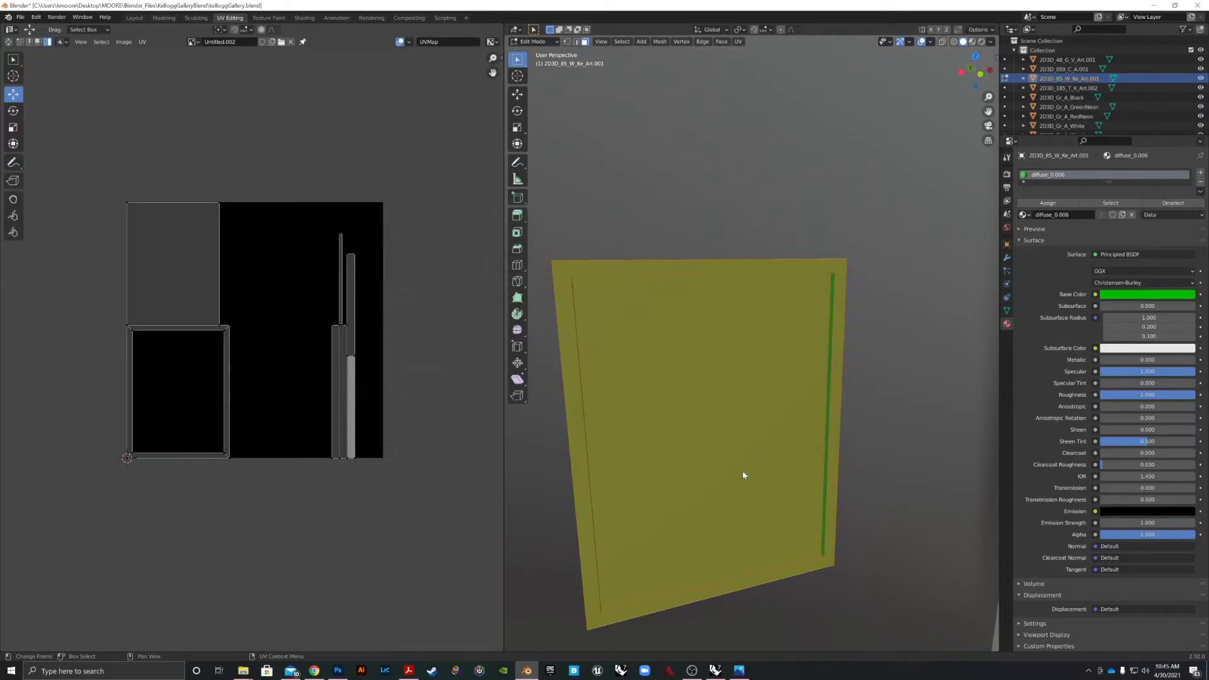
- Minimize Blender and switch to Photoshop
click(1154, 5)
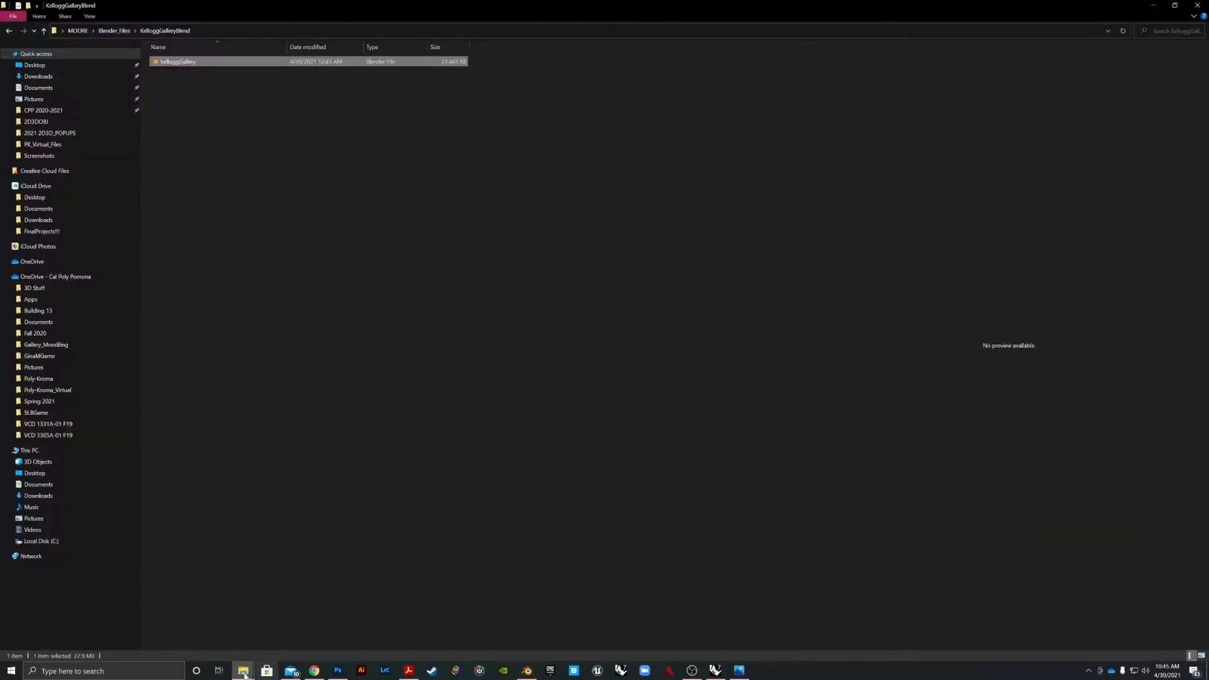
click(340, 671)
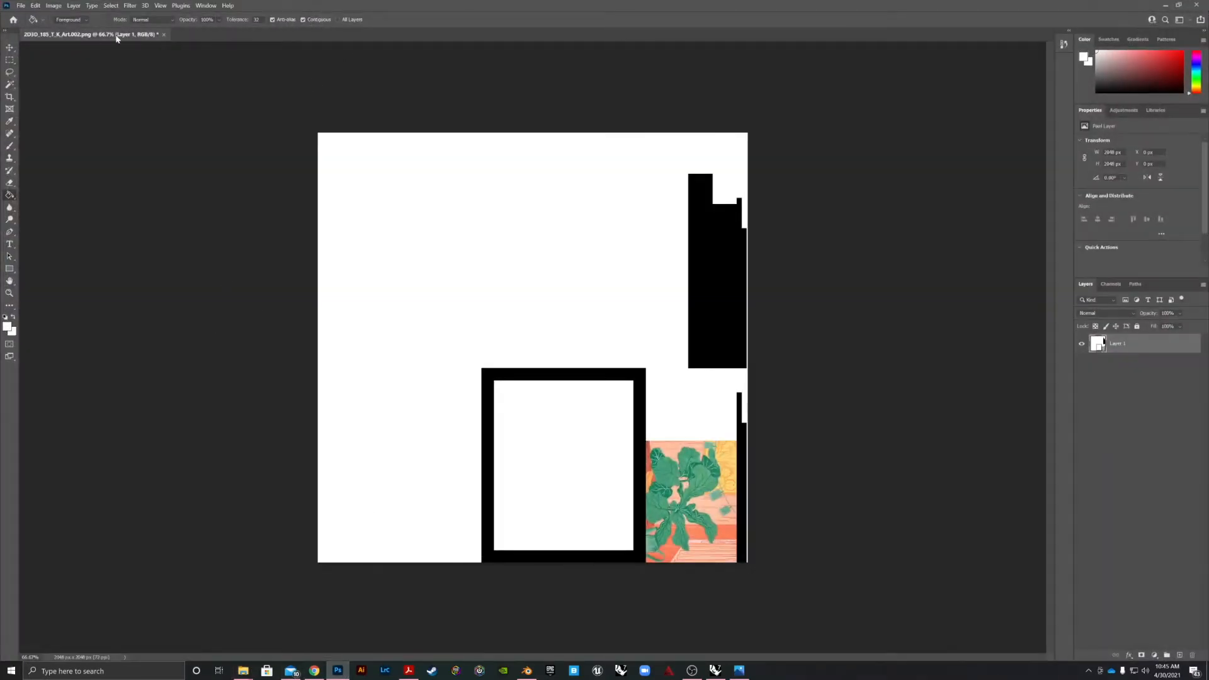
- Open the UV layout 2D3D_85_W_Ke_Art.001 from the 2d3dMat folder inside Blender_Files\2D3DOBJ
click(26, 6)
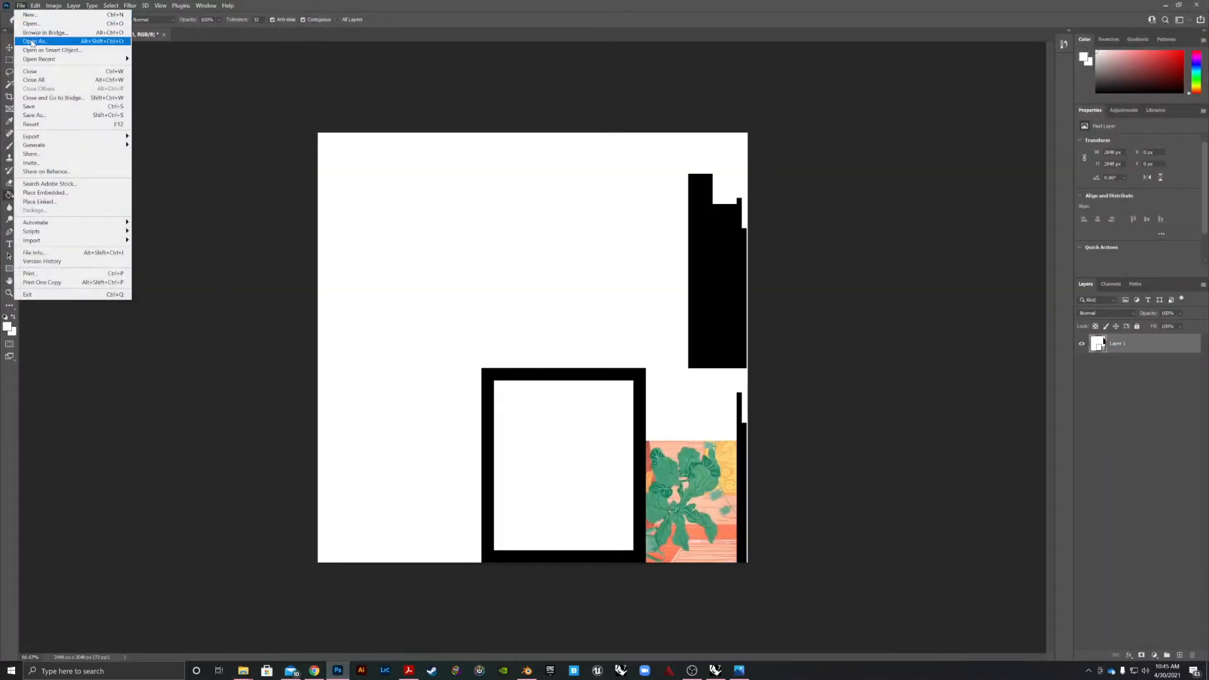
click(32, 20)
click(39, 194)
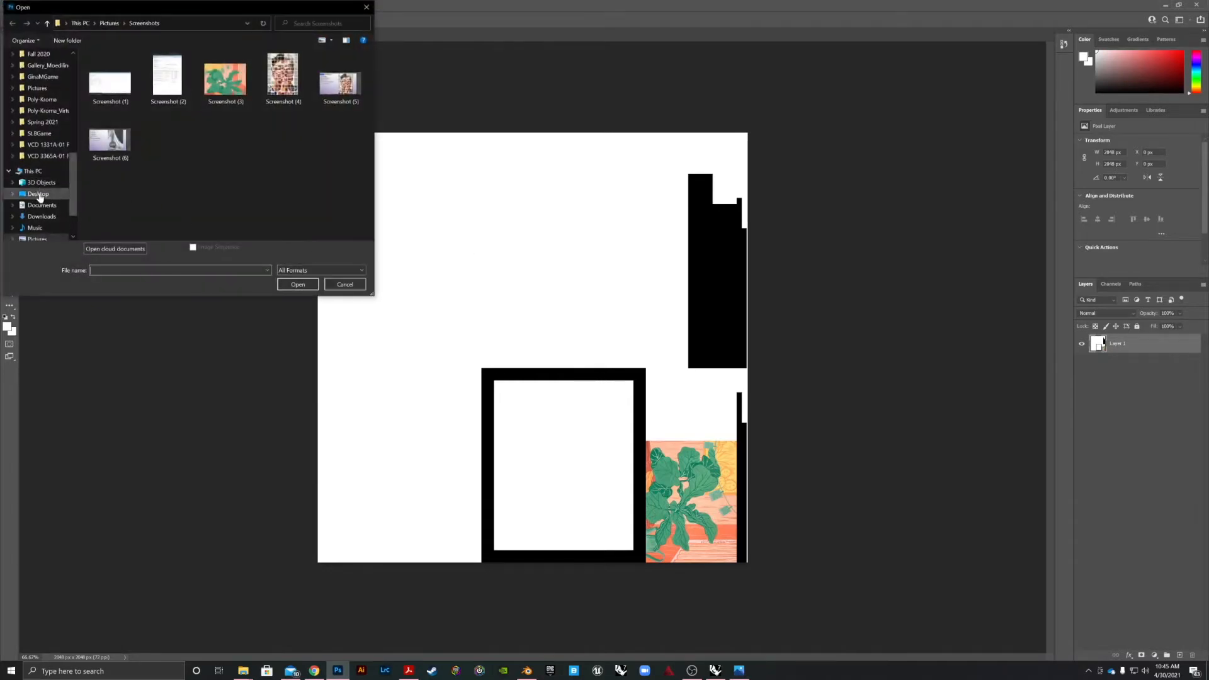
double_click(167, 77)
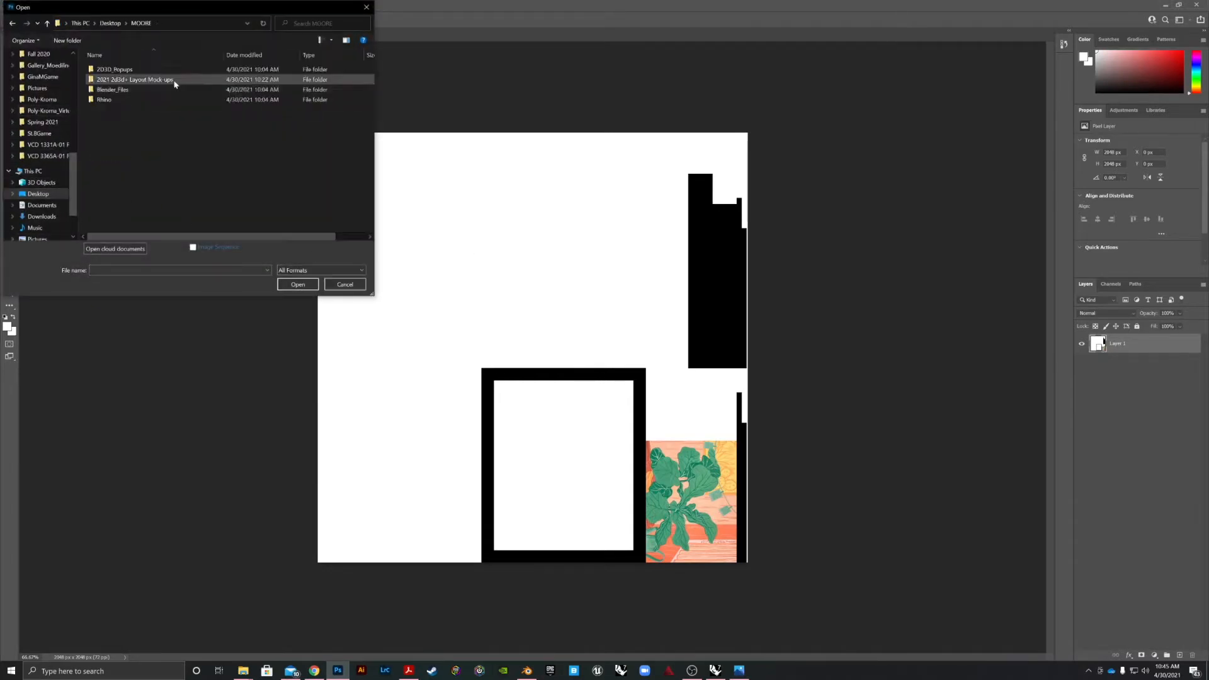
double_click(119, 89)
double_click(123, 70)
double_click(119, 72)
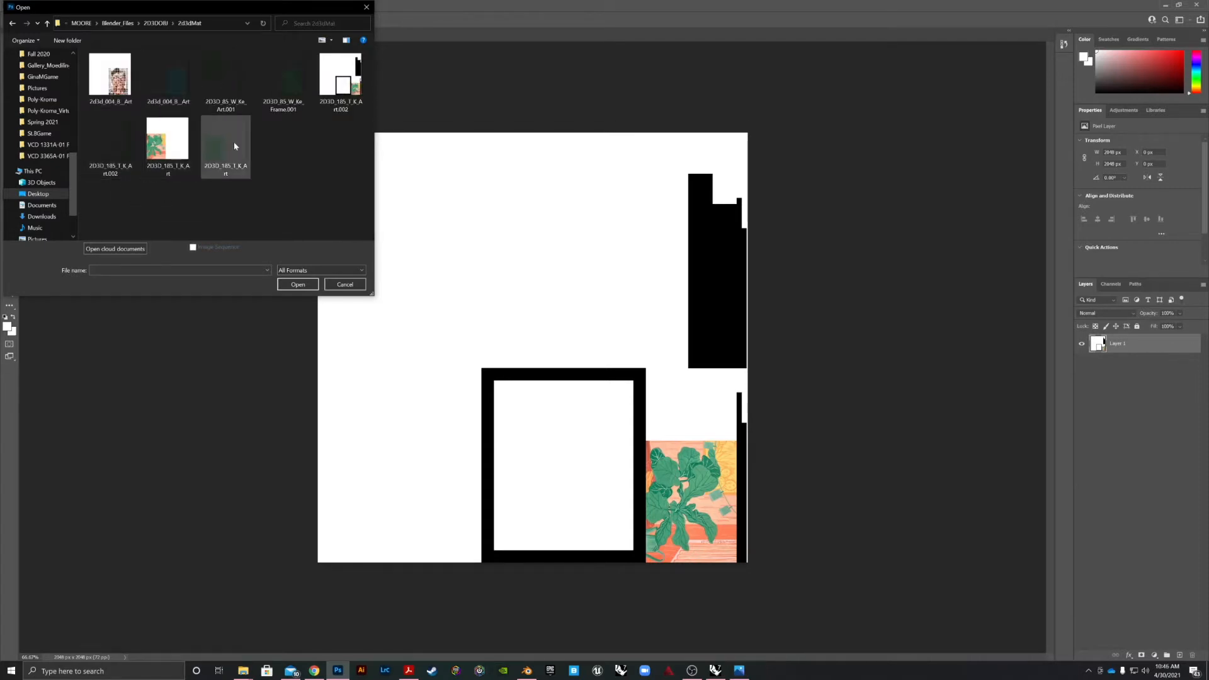
click(231, 79)
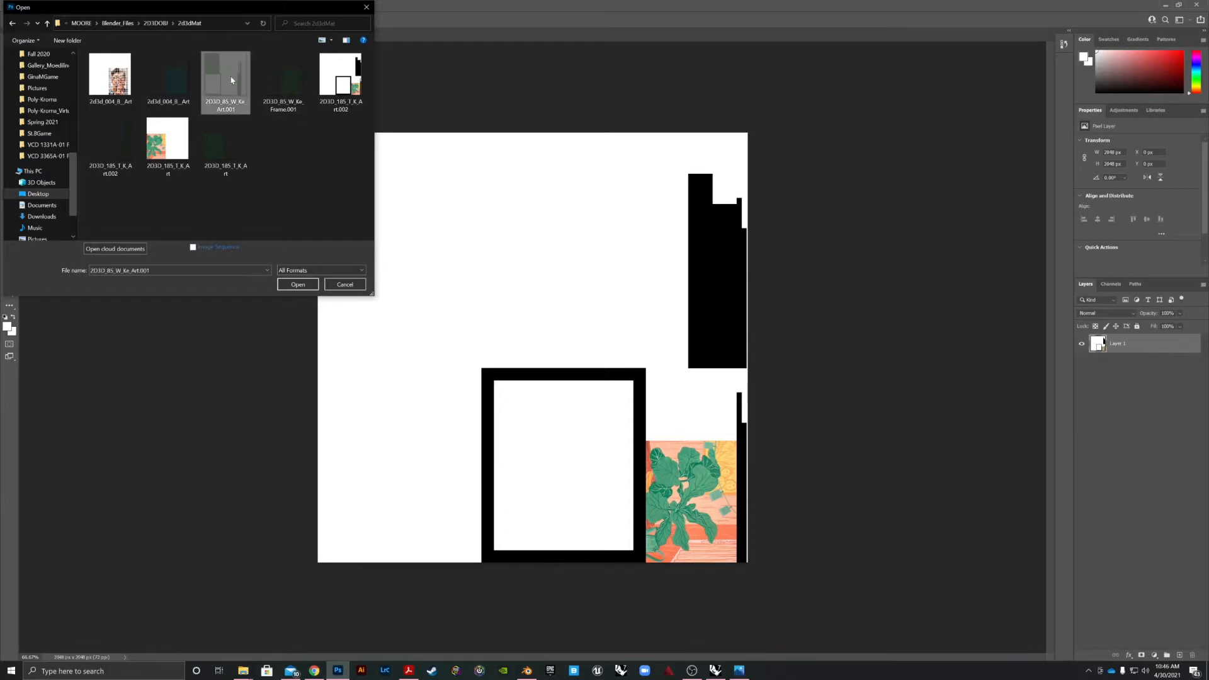
click(299, 285)
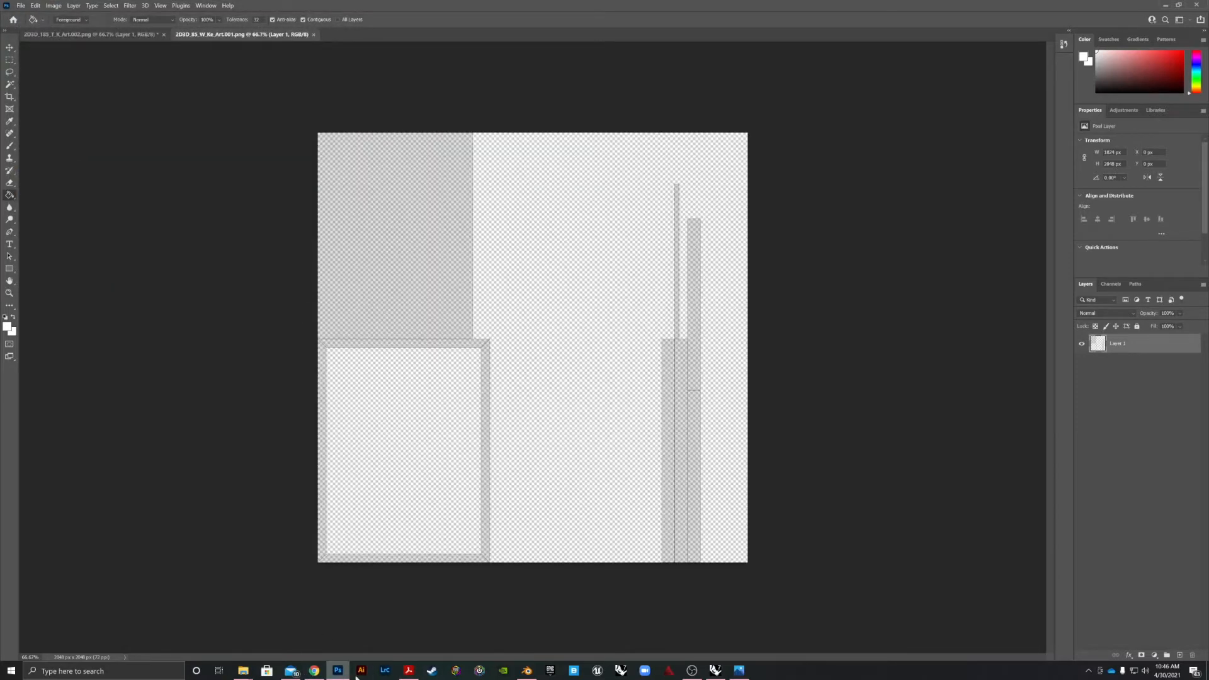
- Switch to the student entries PDF in Acrobat and take a screenshot of the 085 painting page, Flower 01
click(409, 671)
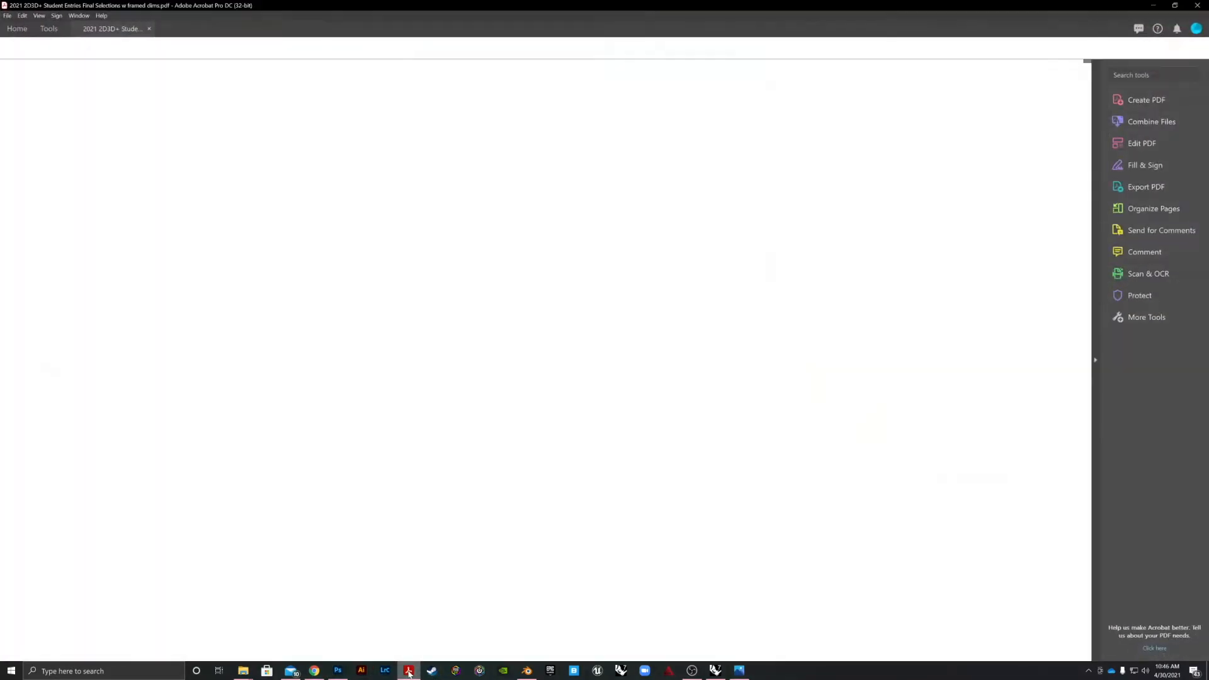
scroll(790, 312, down, 4)
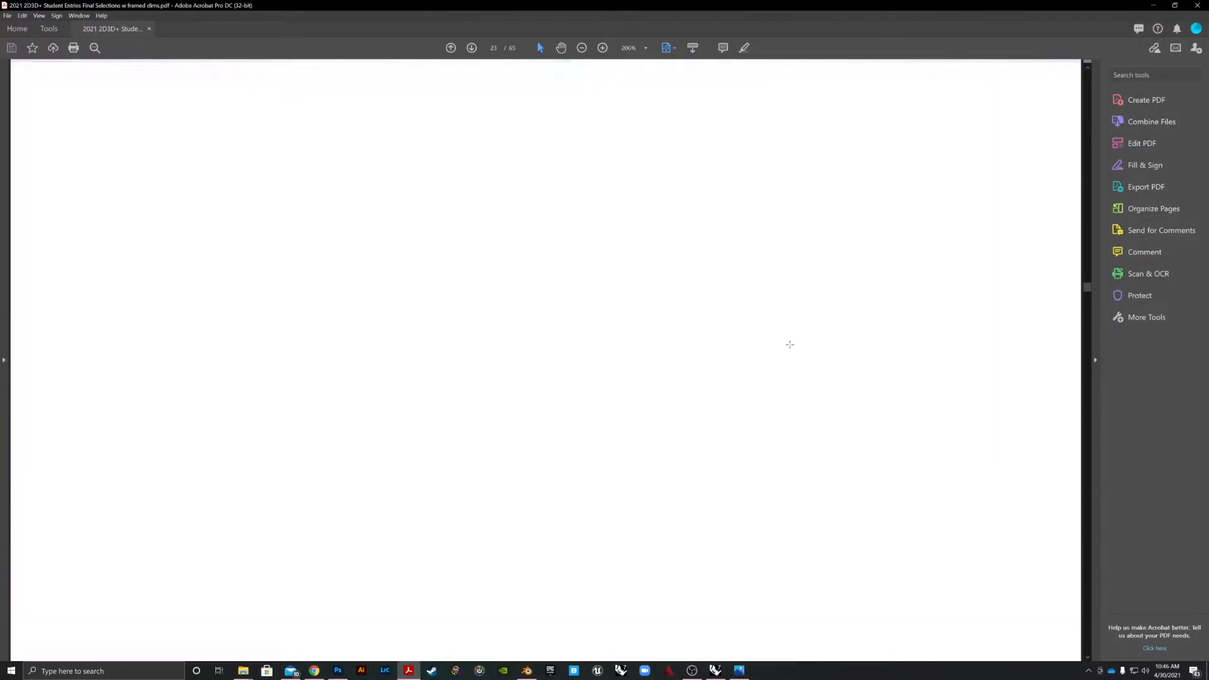
scroll(723, 405, down, 3)
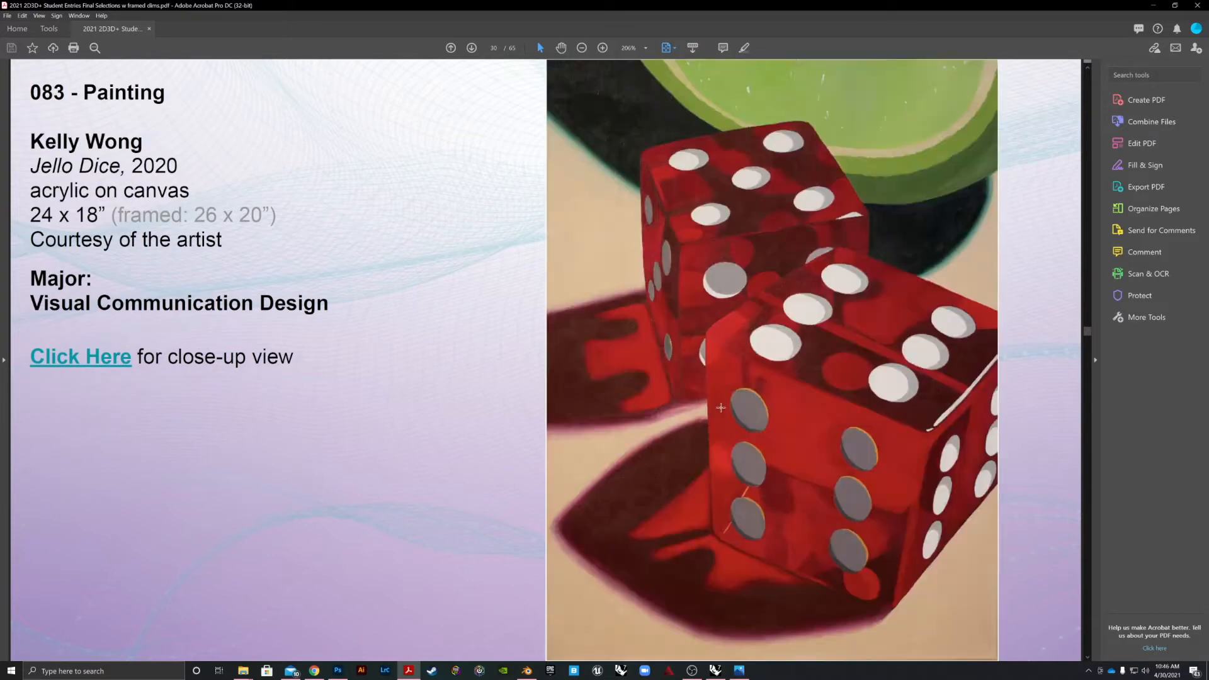
scroll(721, 408, down, 1)
scroll(708, 399, down, 1)
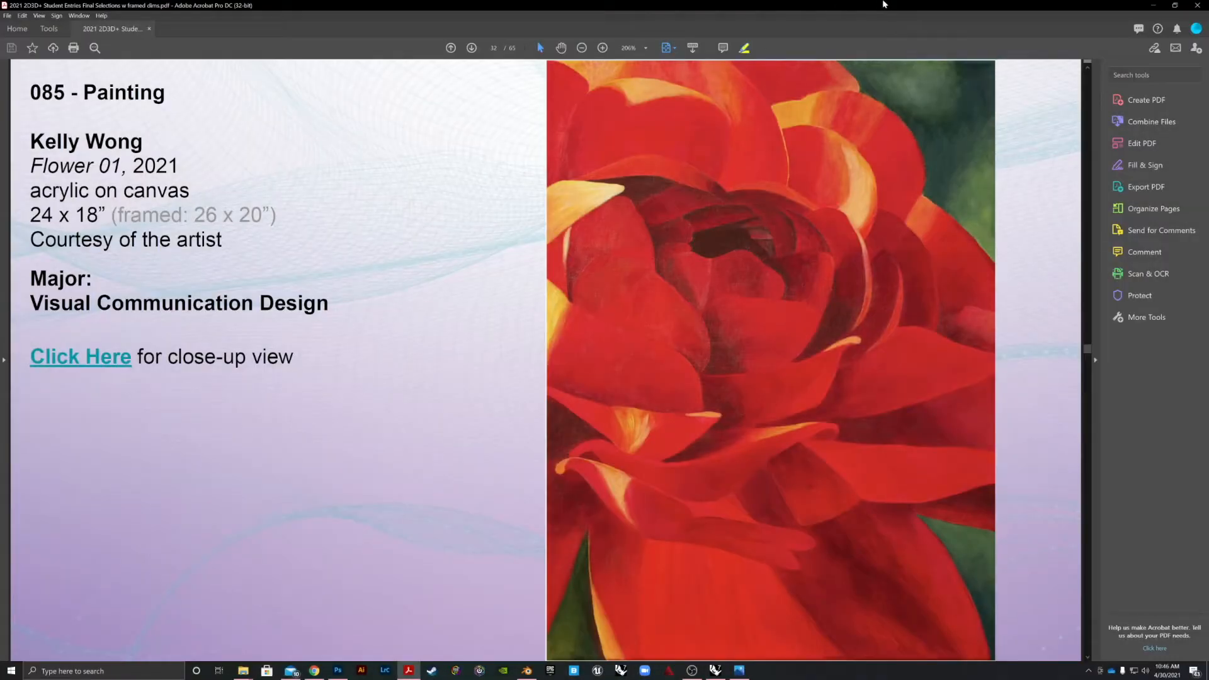
- Return to Photoshop and open Screenshot (7) from the Screenshots folder in Pictures
click(1153, 5)
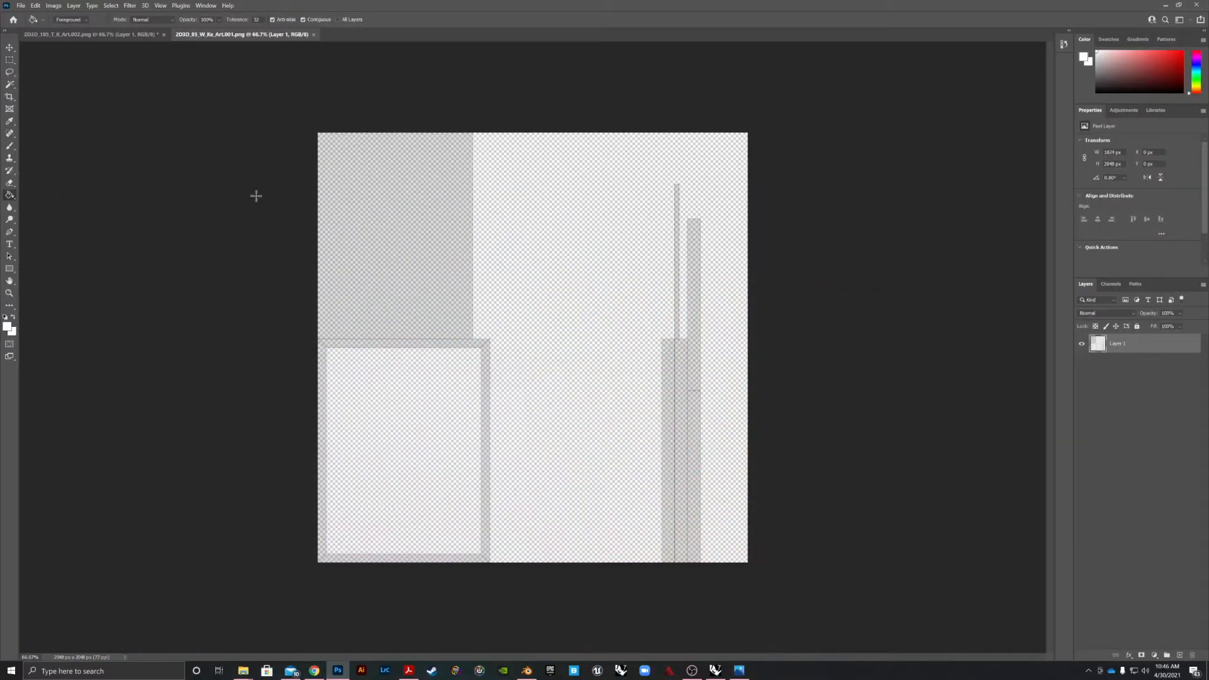
click(21, 5)
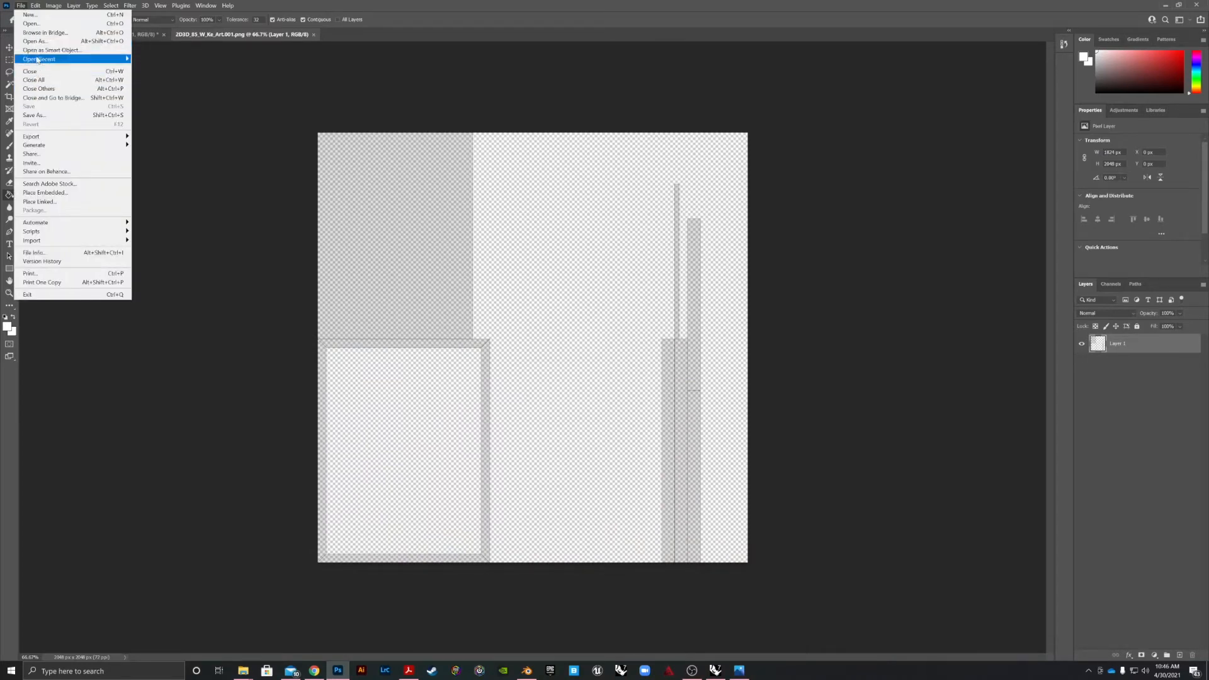
click(32, 23)
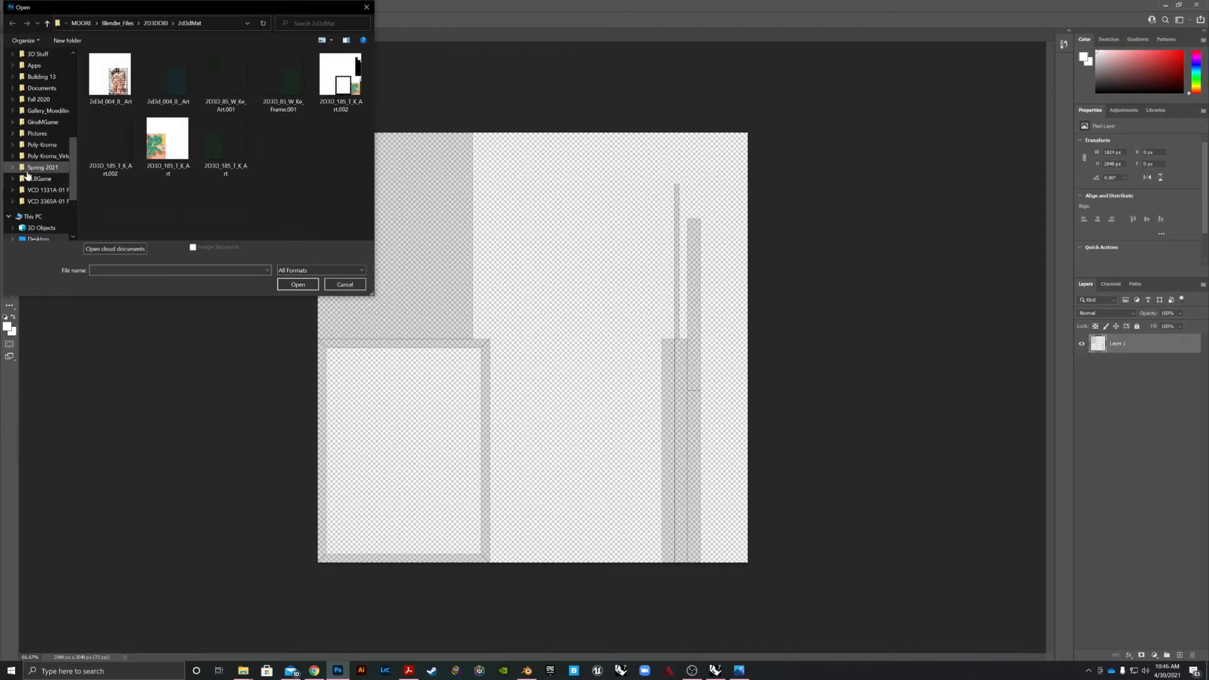
scroll(34, 204, down, 1)
scroll(34, 202, down, 2)
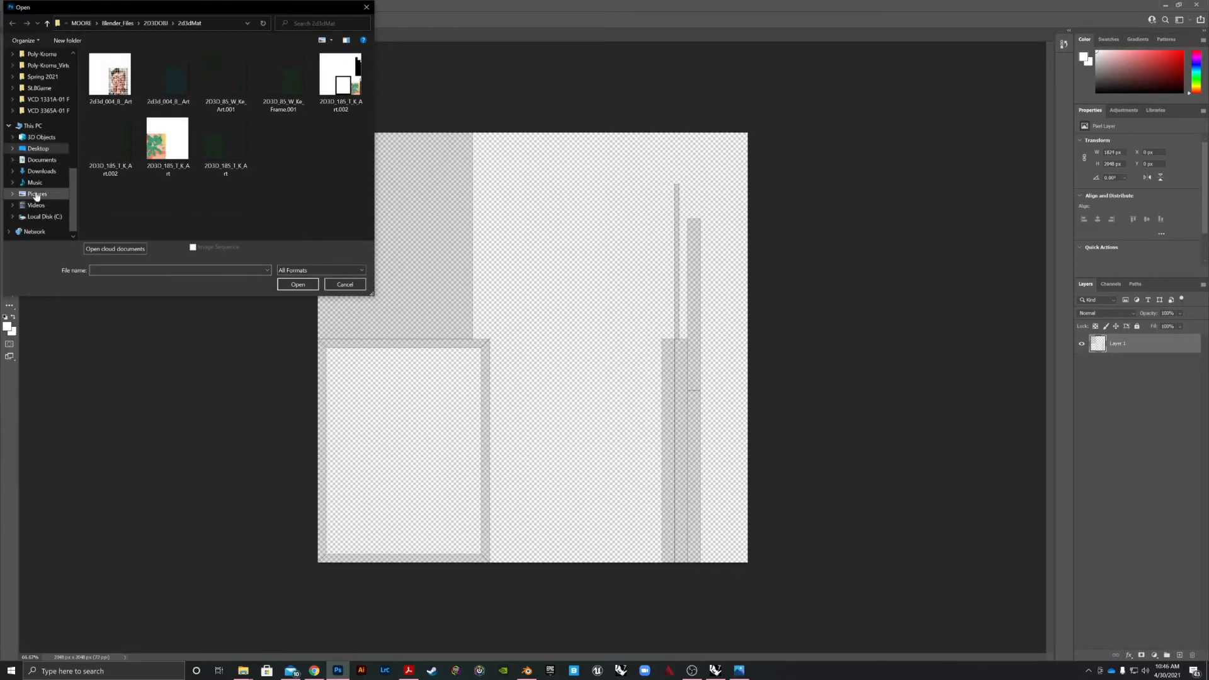
click(36, 195)
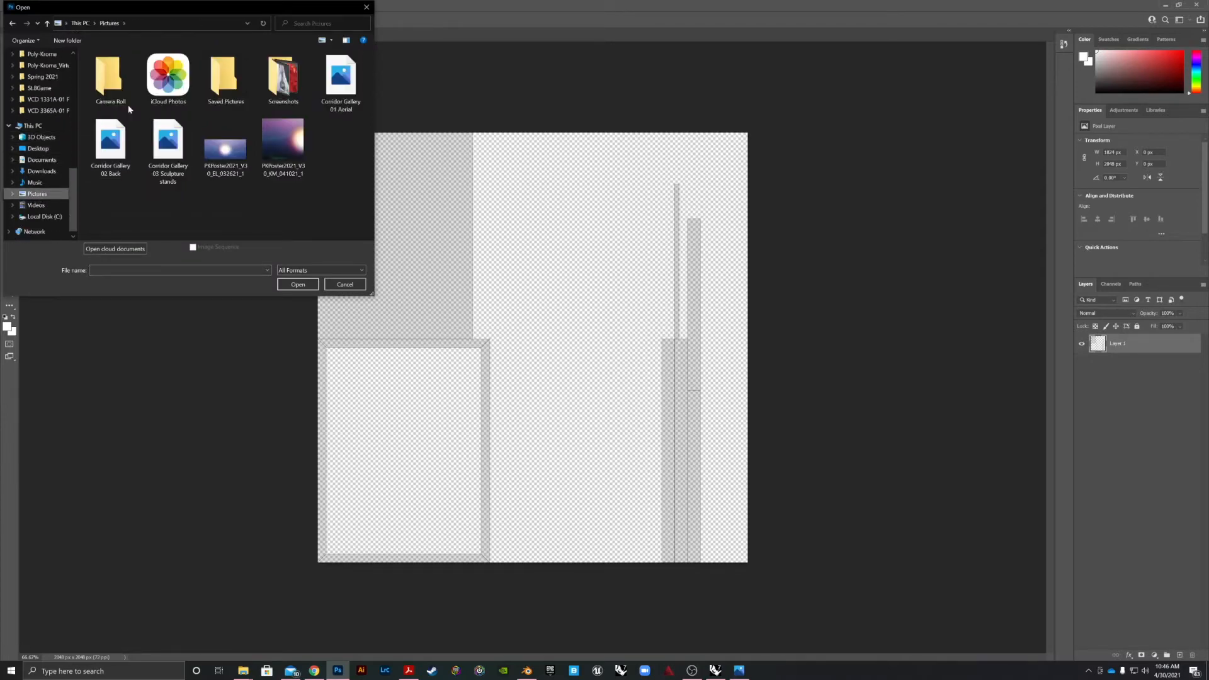
double_click(283, 81)
click(162, 143)
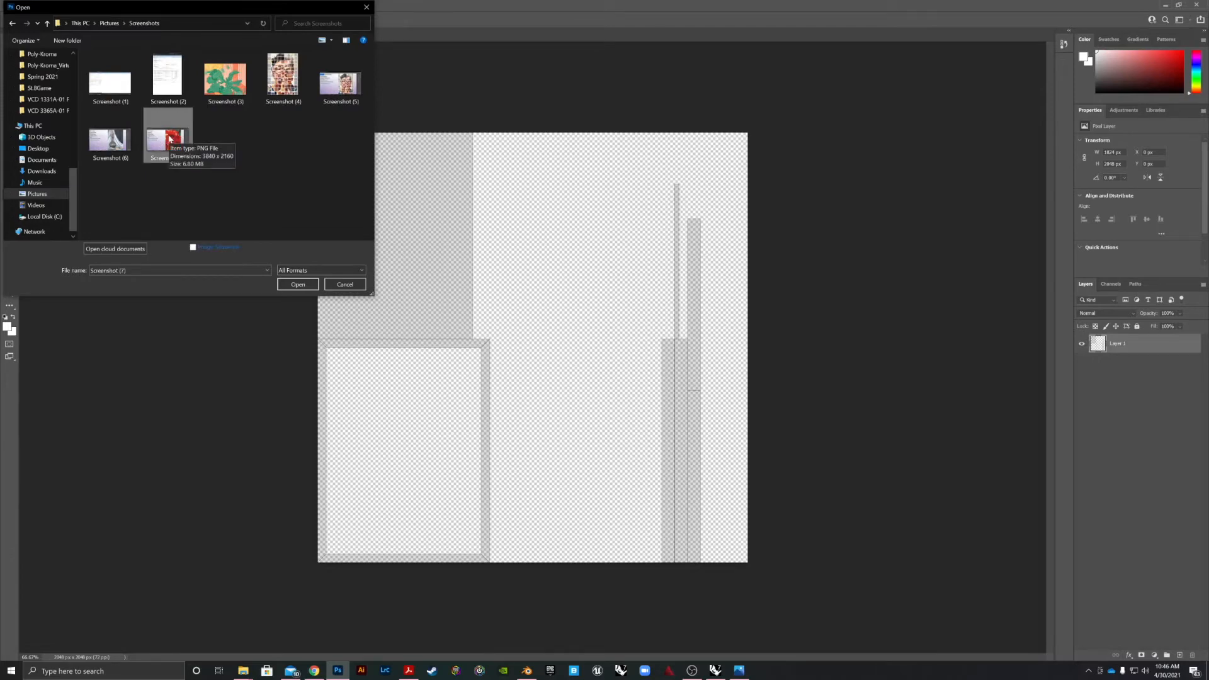
click(297, 284)
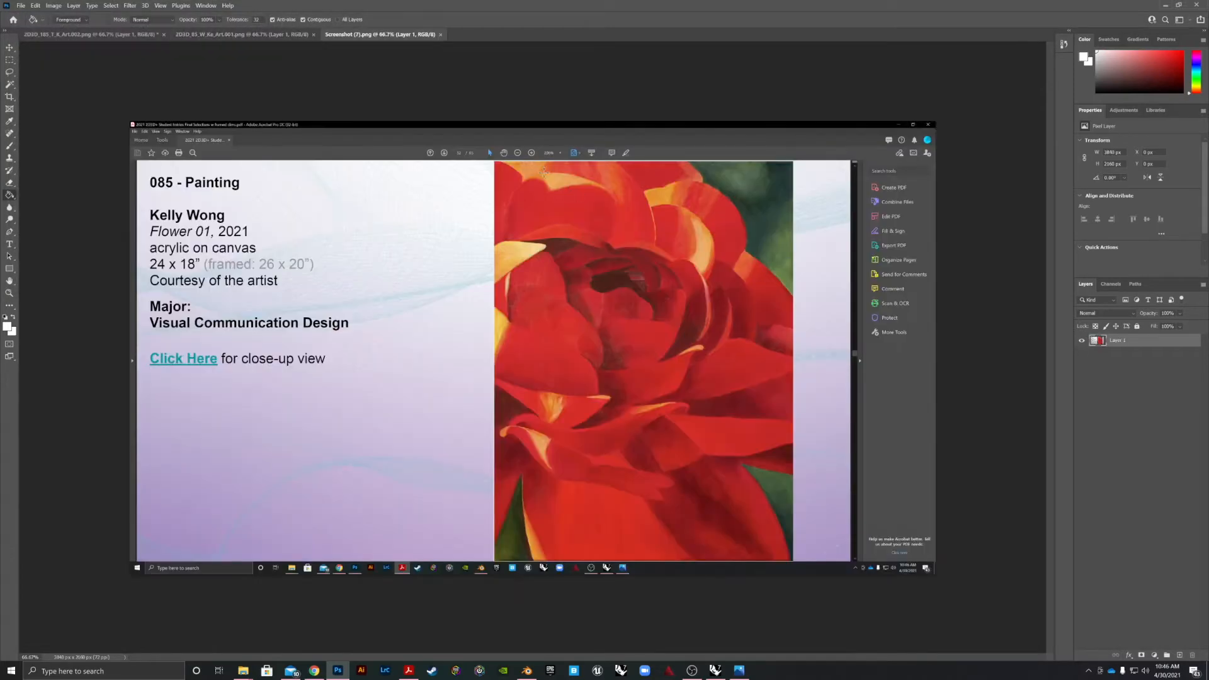
- Crop the screenshot to the edges of the red flower painting
key(c)
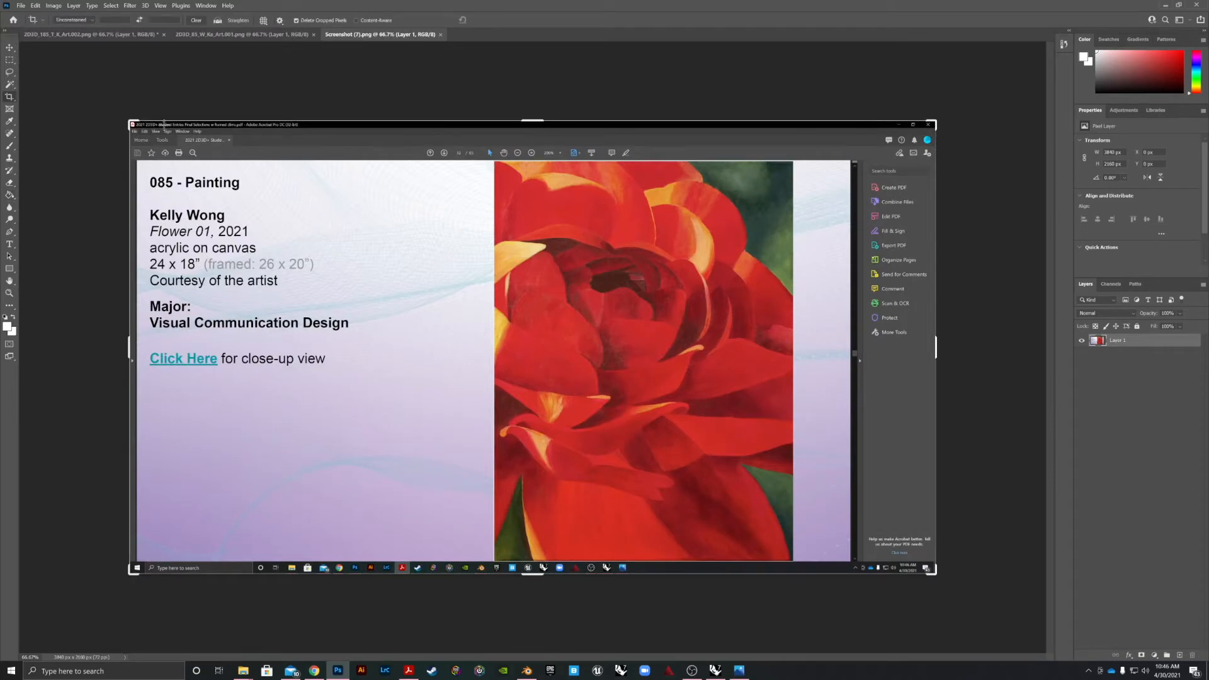
drag(128, 119, 312, 144)
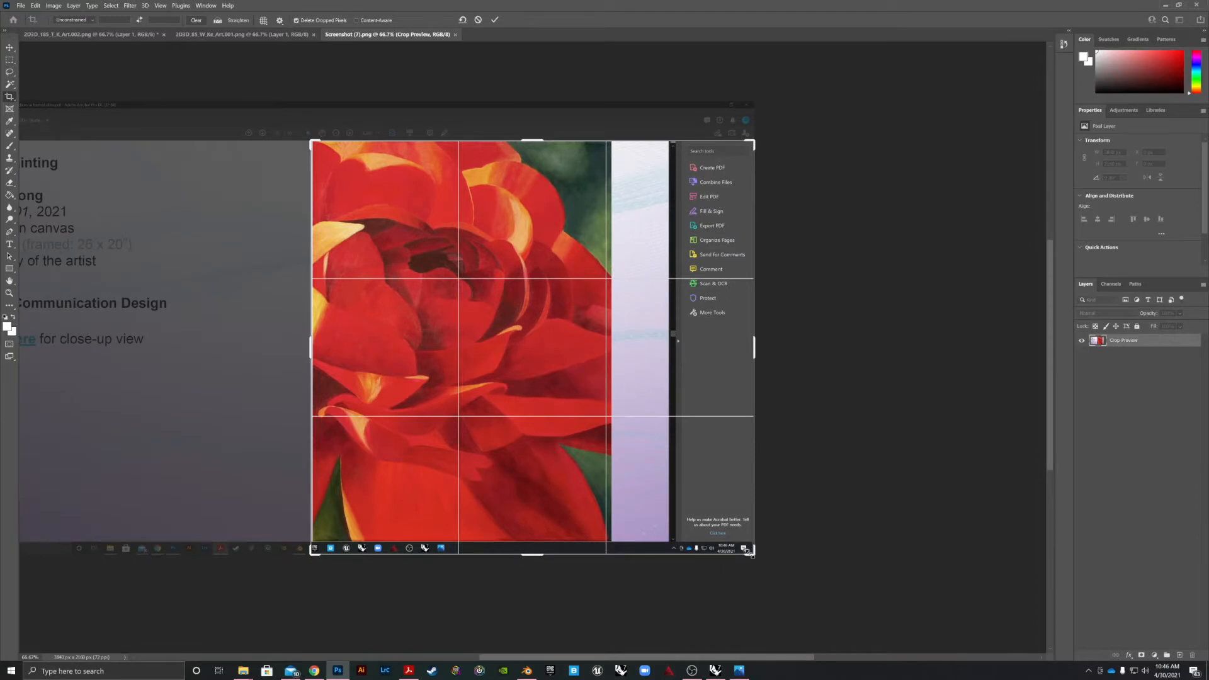
drag(754, 554, 682, 549)
drag(381, 347, 382, 347)
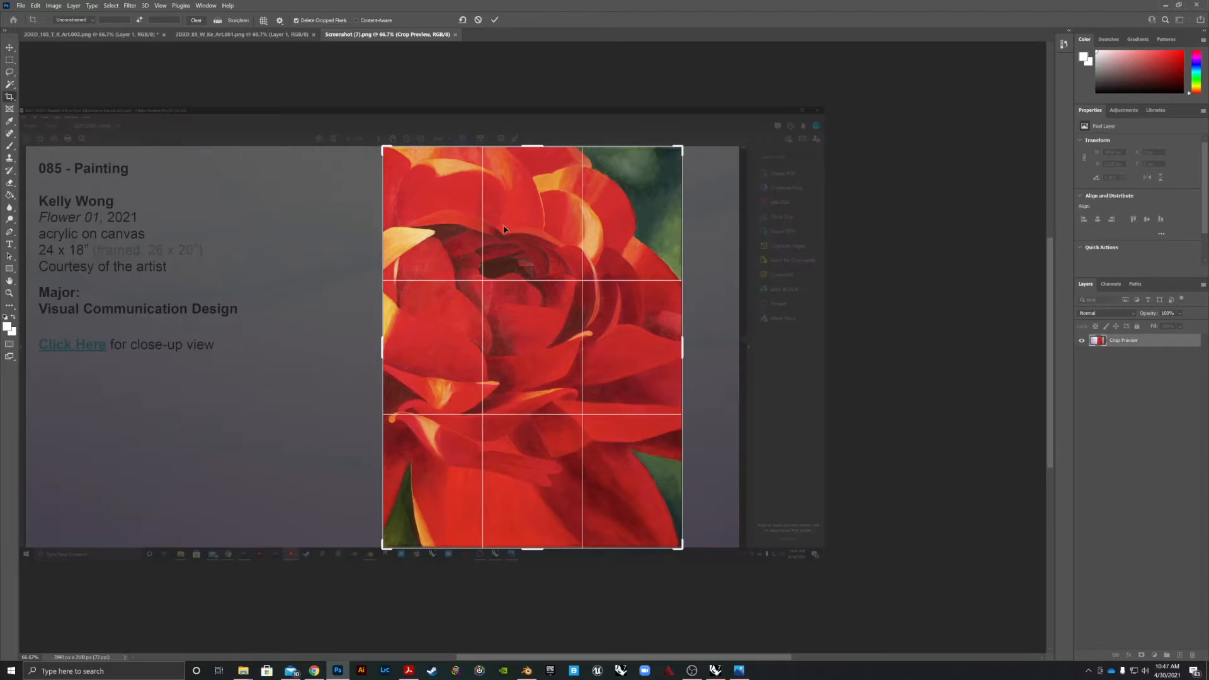
drag(532, 147, 532, 147)
drag(533, 544, 537, 545)
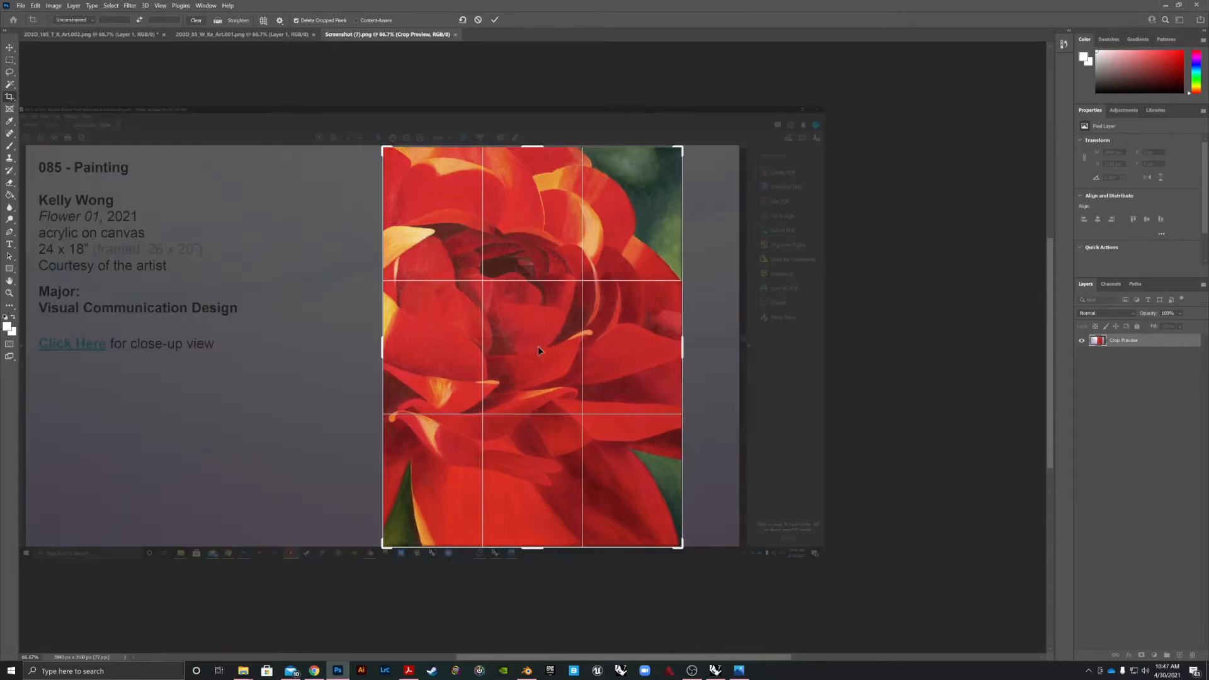
key(Return)
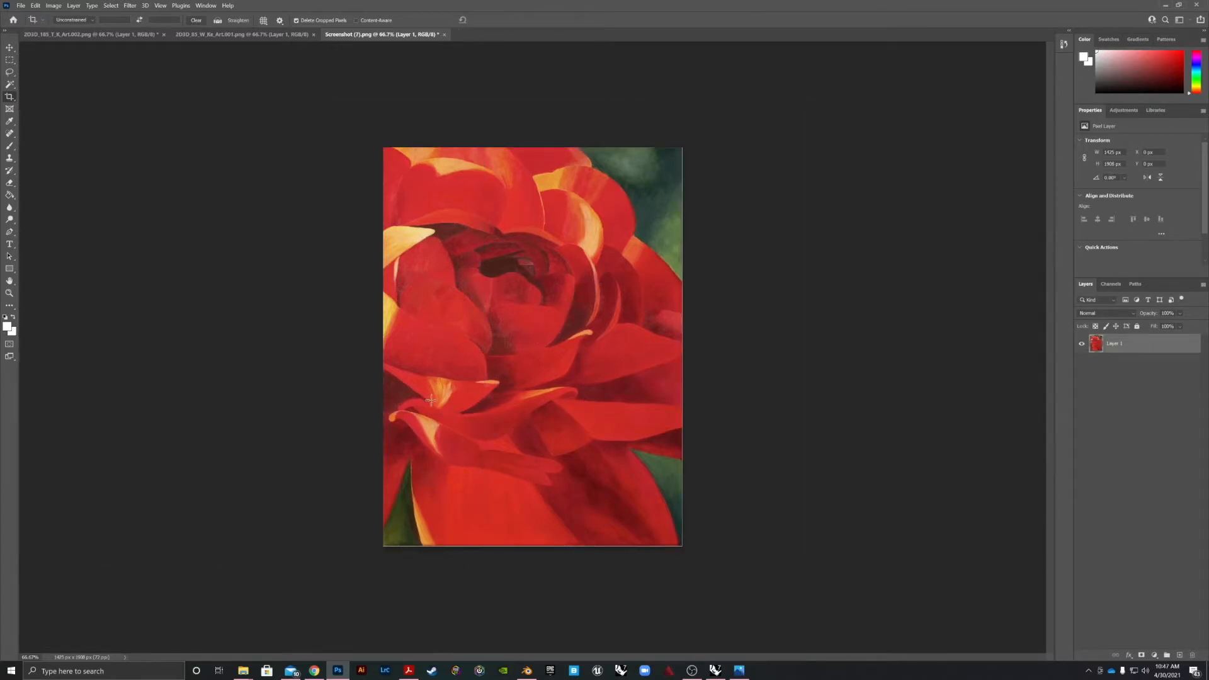
- Float the cropped screenshot's window, copy the painting into the UV layout document as a new layer, and minimize the floating window
drag(371, 38, 633, 165)
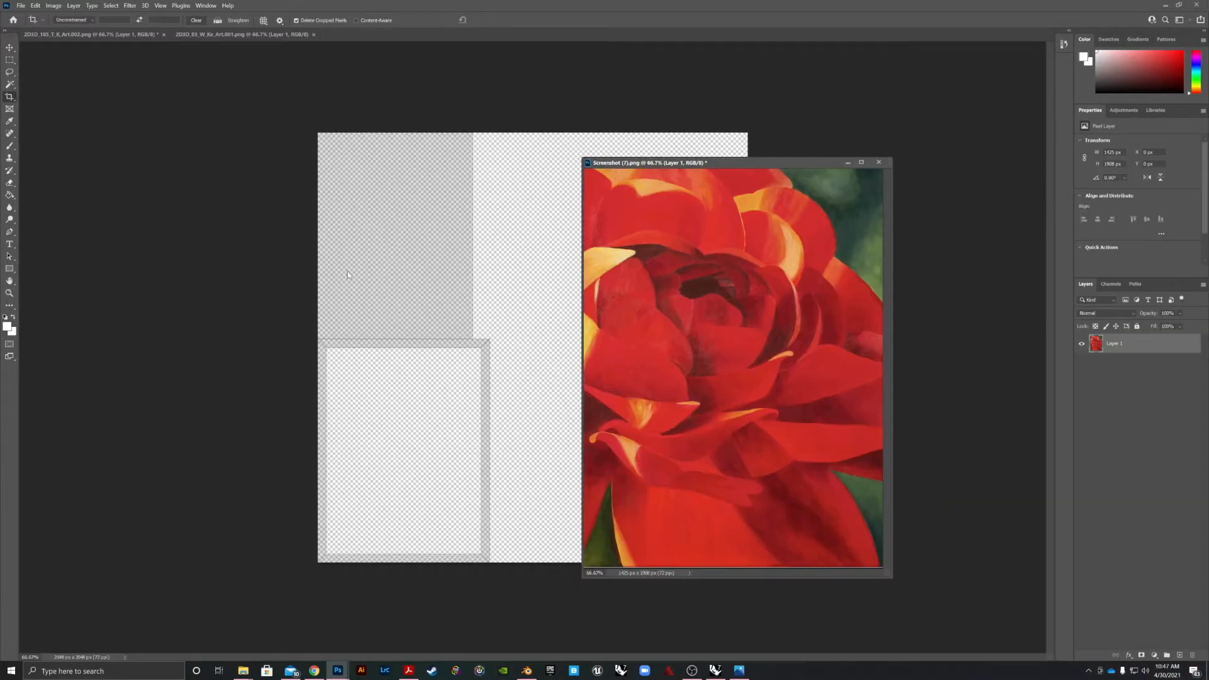
key(v)
drag(751, 312, 415, 234)
drag(451, 313, 494, 328)
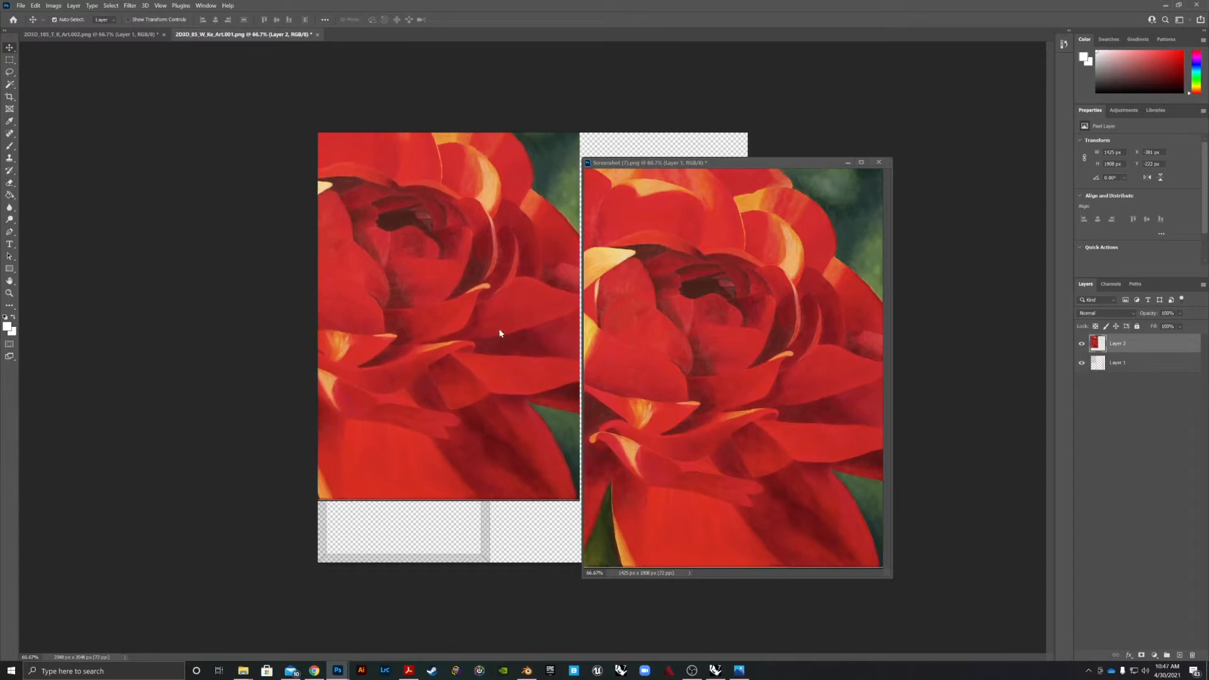
click(848, 163)
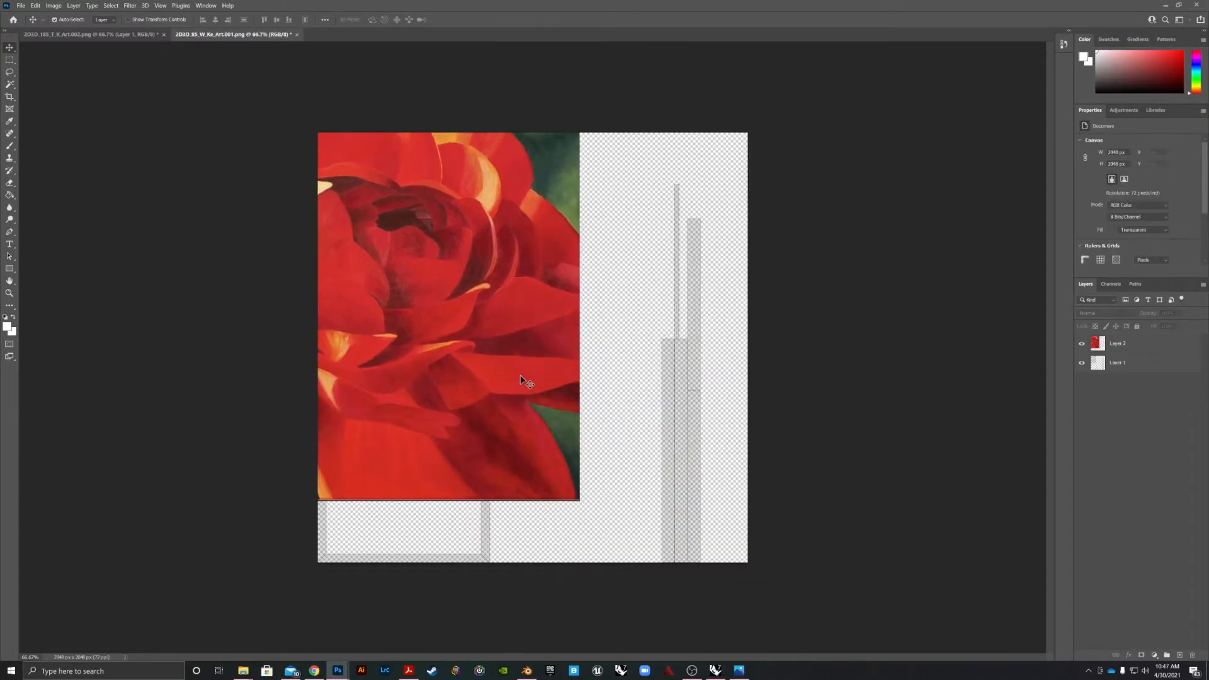
- Align the painting with the canvas's upper-left corner and scale it proportionally to about 737 × 986 px to cover the artwork UV rectangle
drag(531, 387, 607, 391)
drag(634, 509, 601, 497)
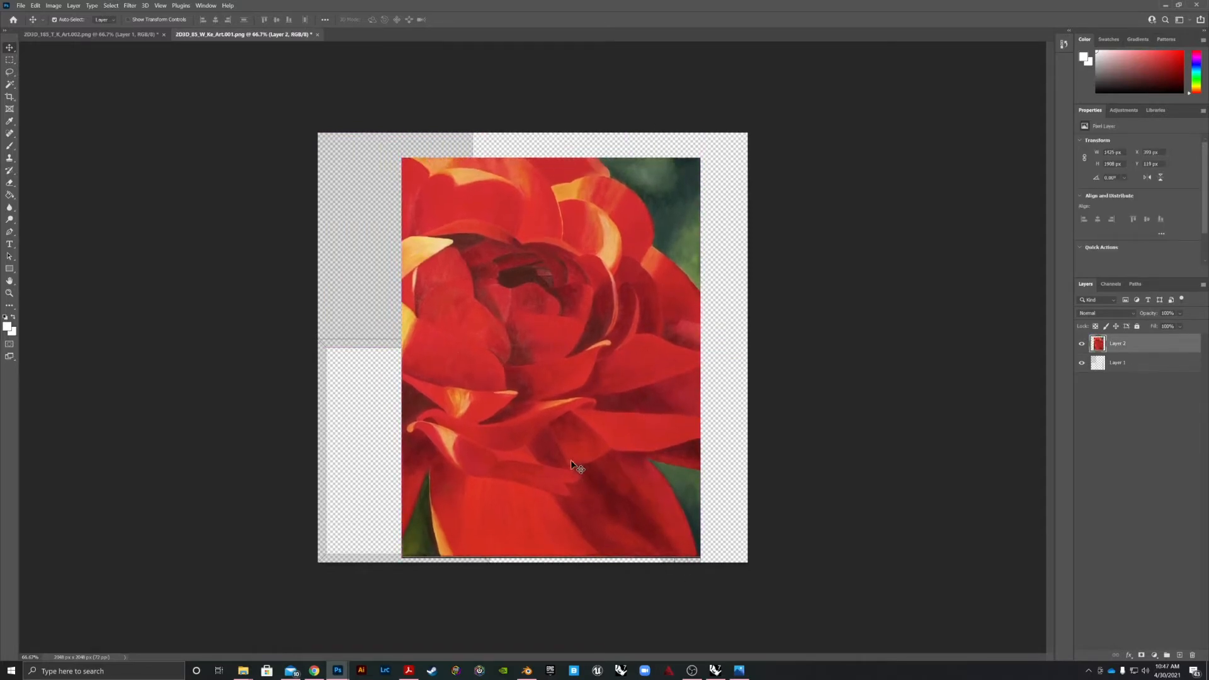
key(ctrl+t)
drag(606, 405, 522, 380)
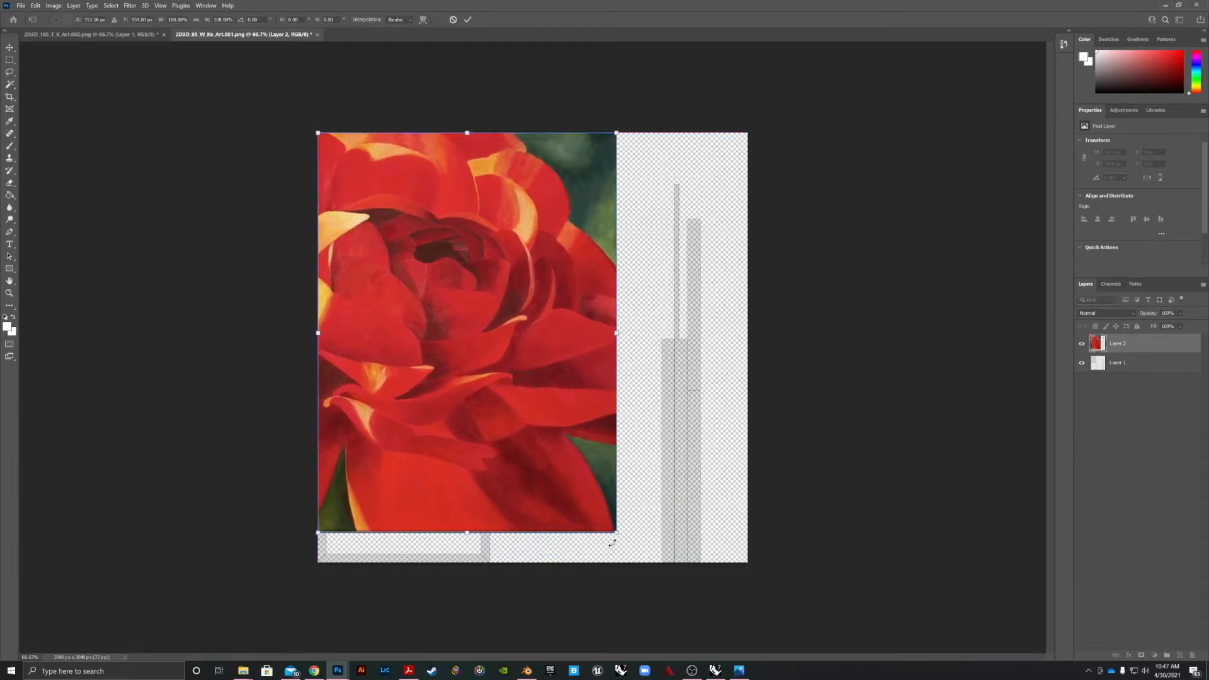
drag(617, 532, 473, 338)
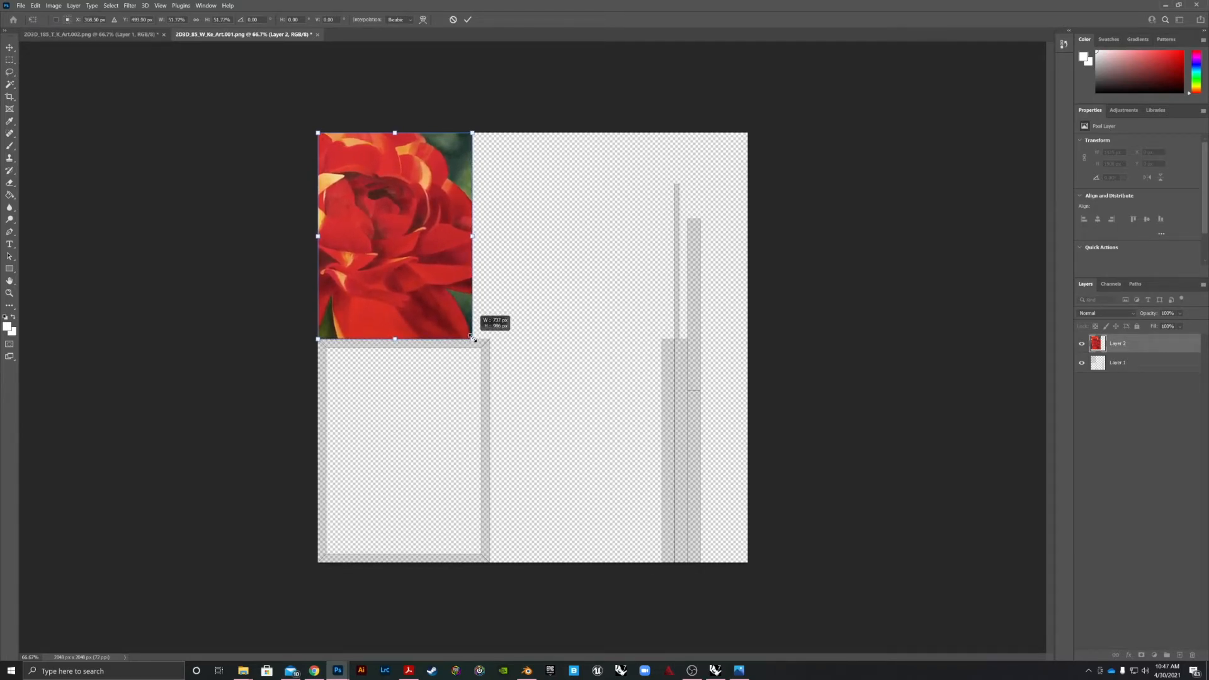
drag(473, 337, 473, 338)
key(Return)
- Shorten the painting layer to about 983 px high so its lower edge meets the frame's upper UV edge
key(z)
drag(459, 338, 462, 340)
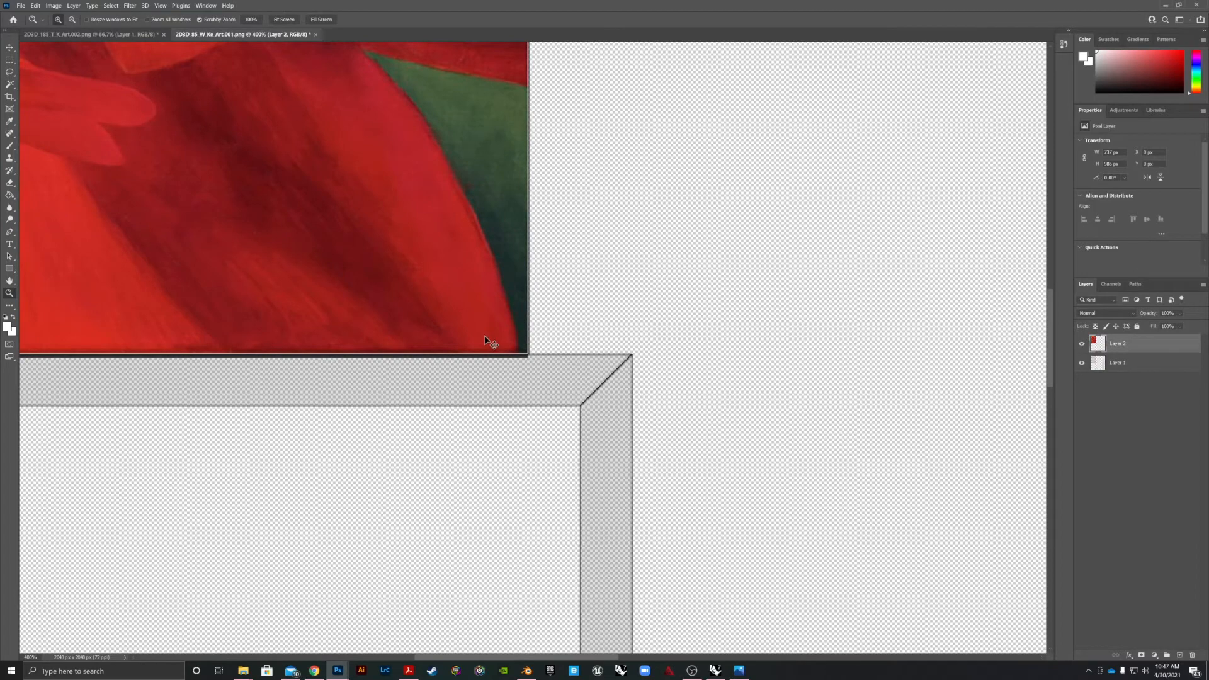
key(ctrl+t)
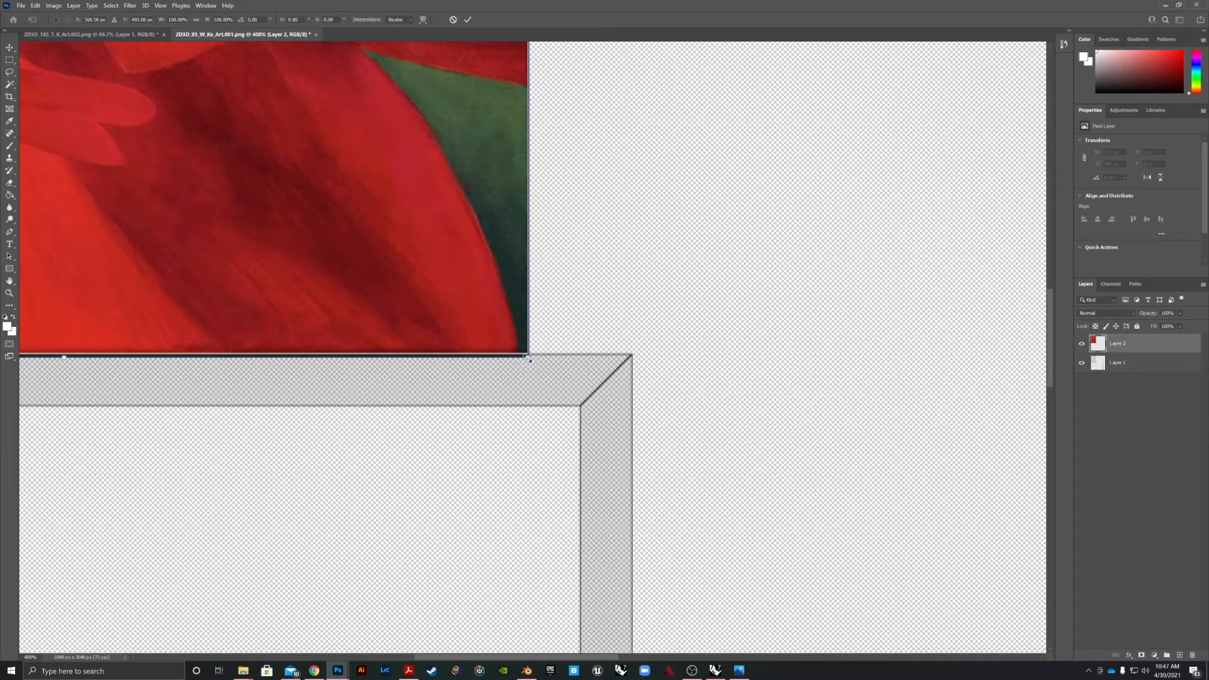
drag(528, 357, 528, 354)
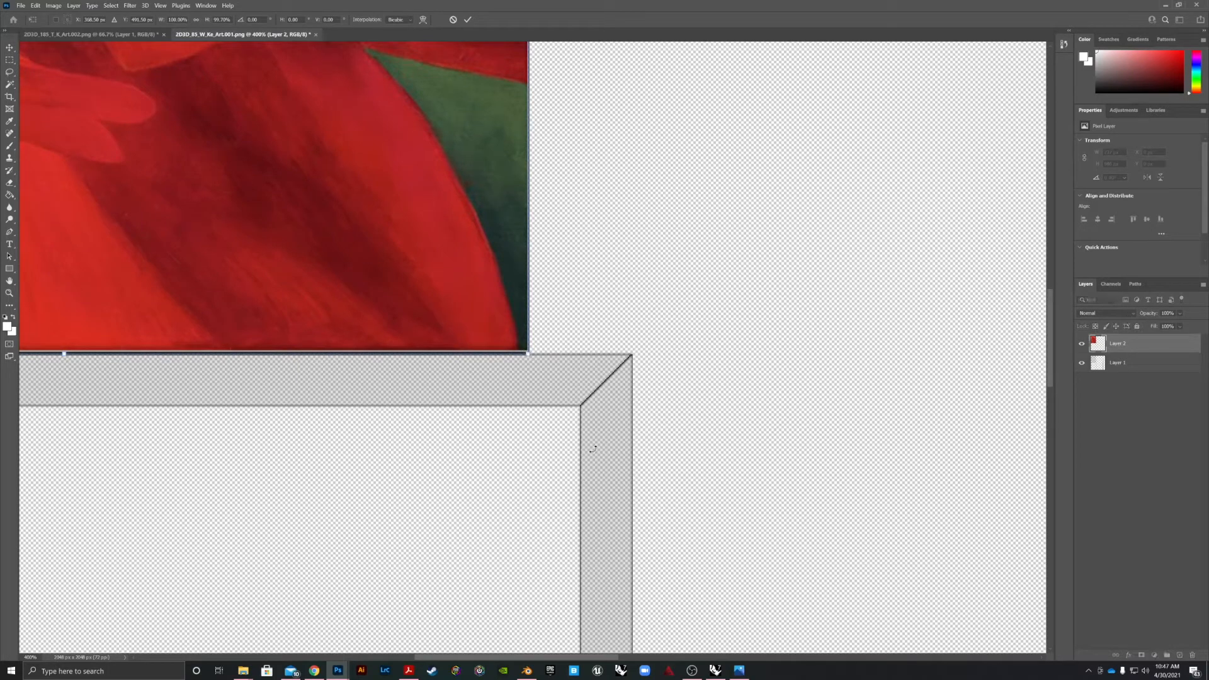
key(Return)
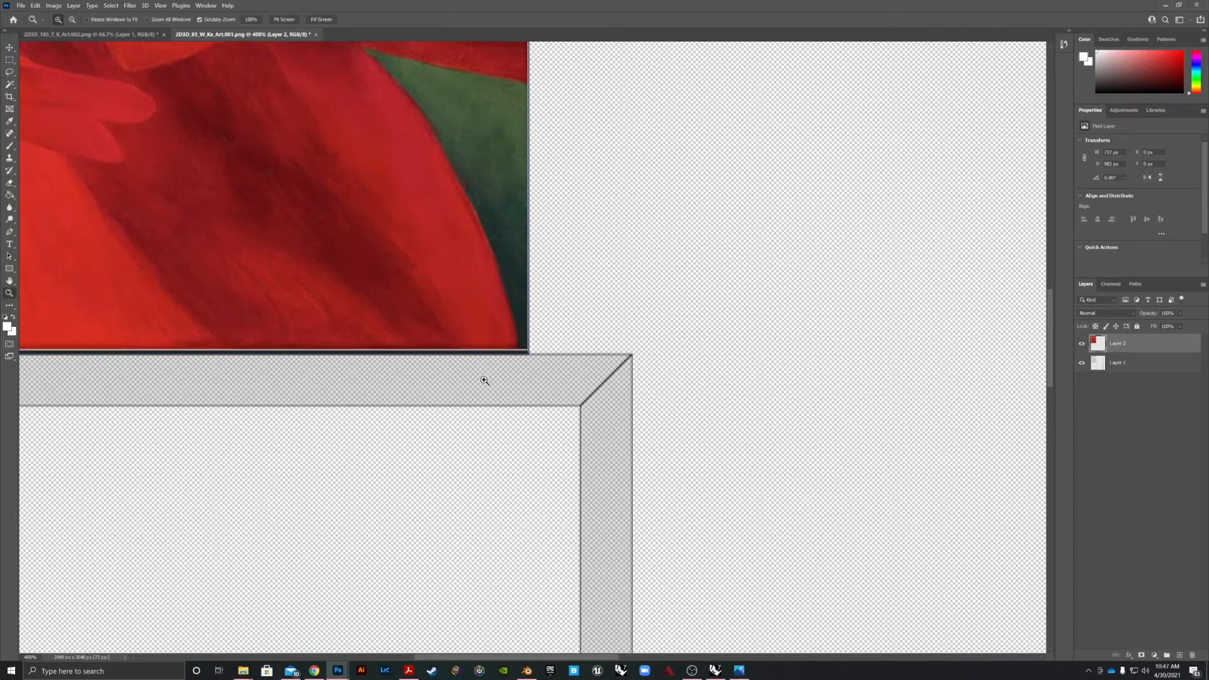
- Try to select the frame's inner area with the Magic Wand on the painting layer, and set the tool's tolerance to 2
scroll(391, 460, down, 5)
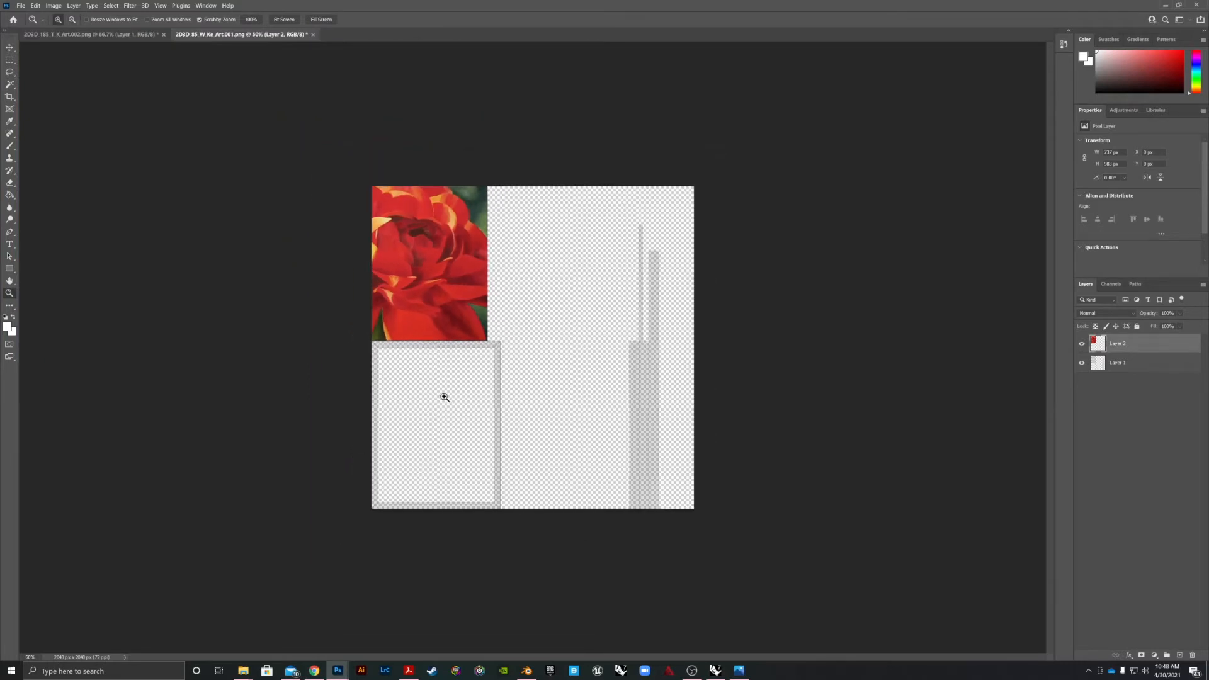
key(w)
click(427, 396)
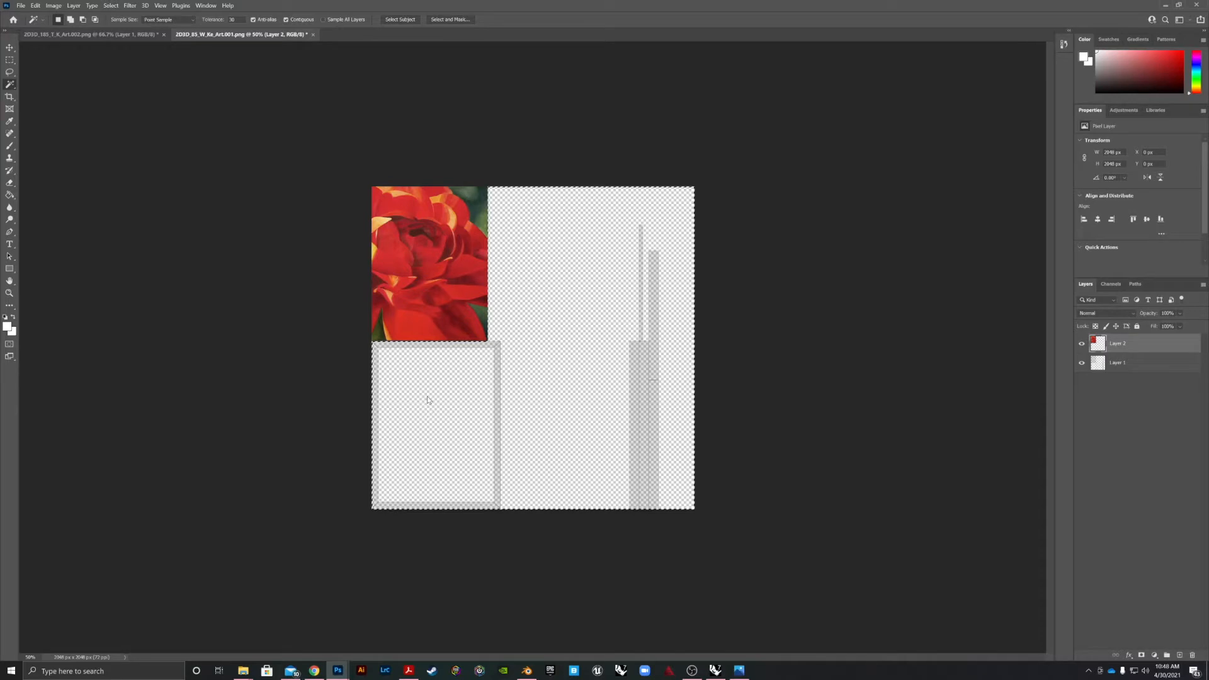
click(232, 19)
text(2)
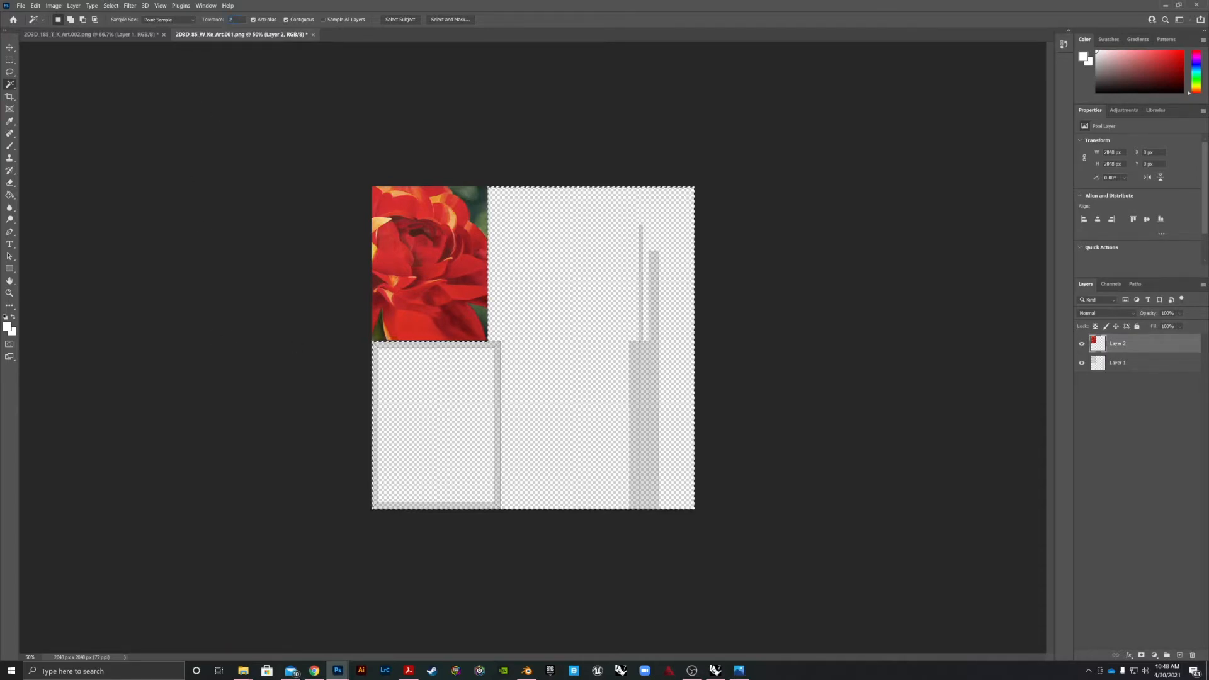
- On Layer 1, select the empty areas inside and around the frame UVs with the Magic Wand, and invert the selection
click(420, 397)
click(426, 395)
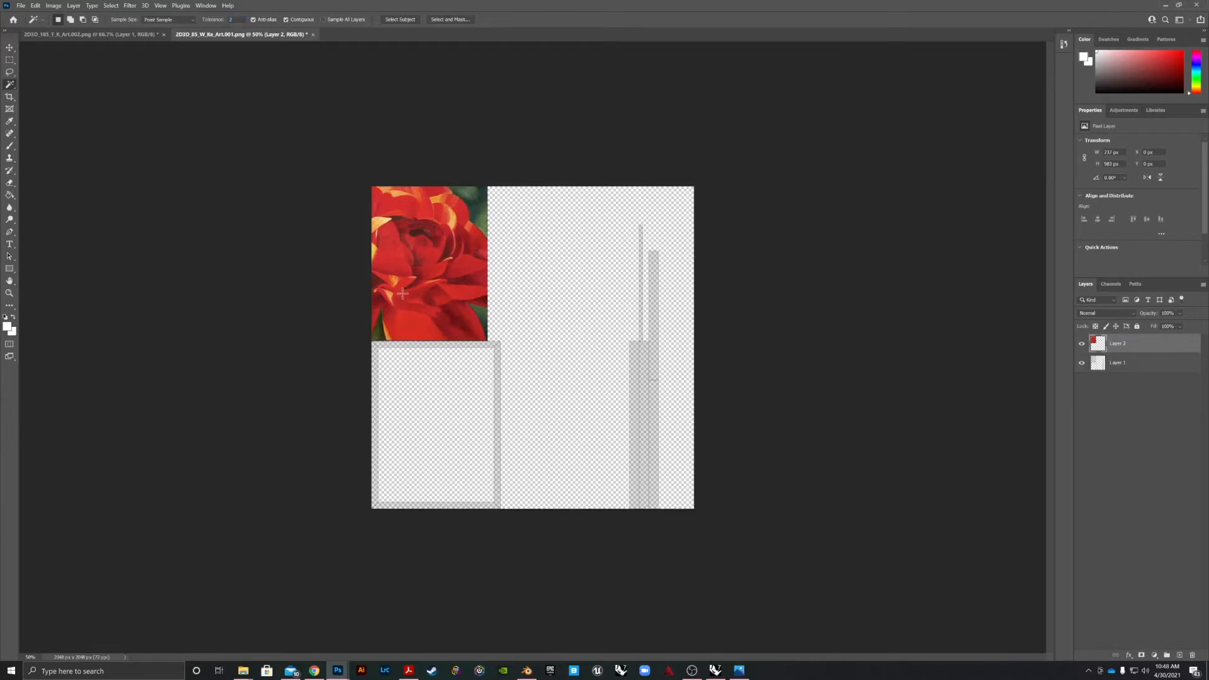
click(1134, 363)
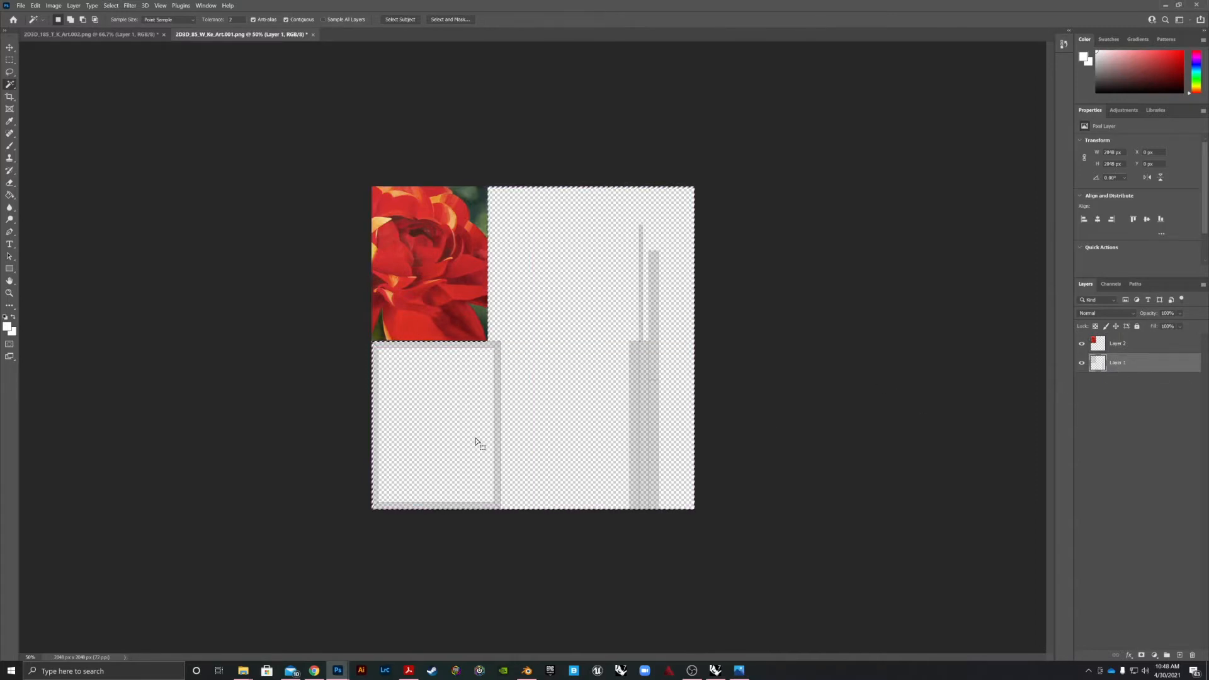
click(454, 424)
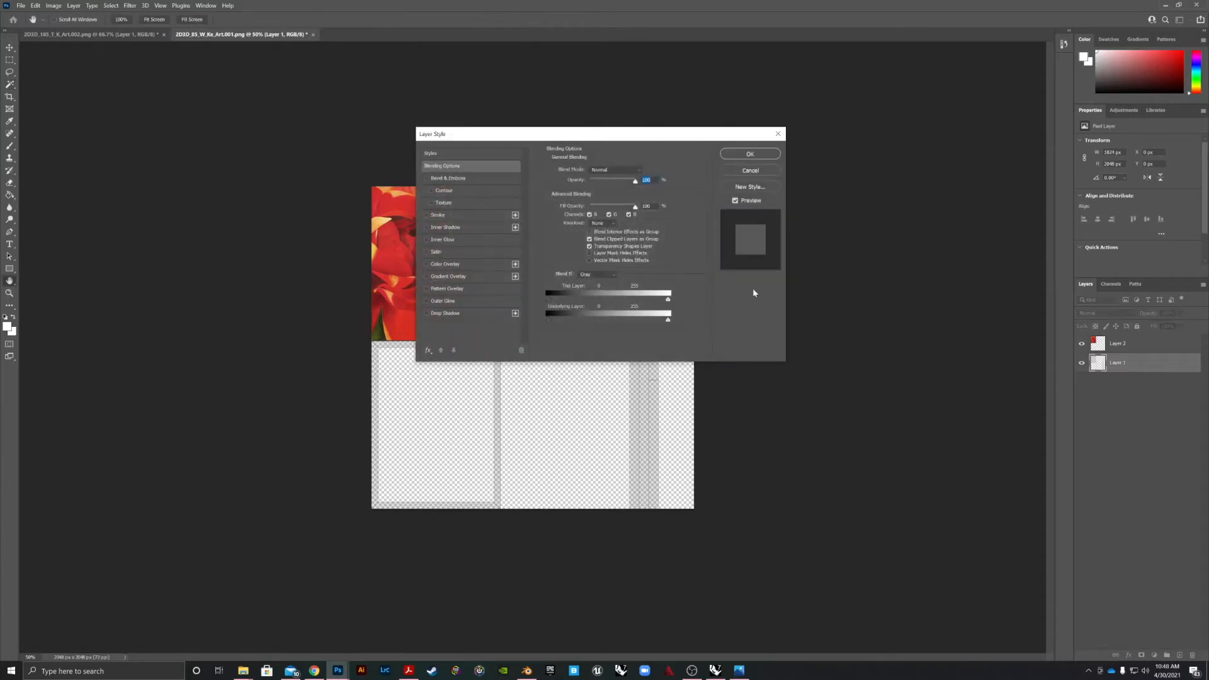
click(756, 171)
click(459, 393)
key(shift)
shift+click(538, 354)
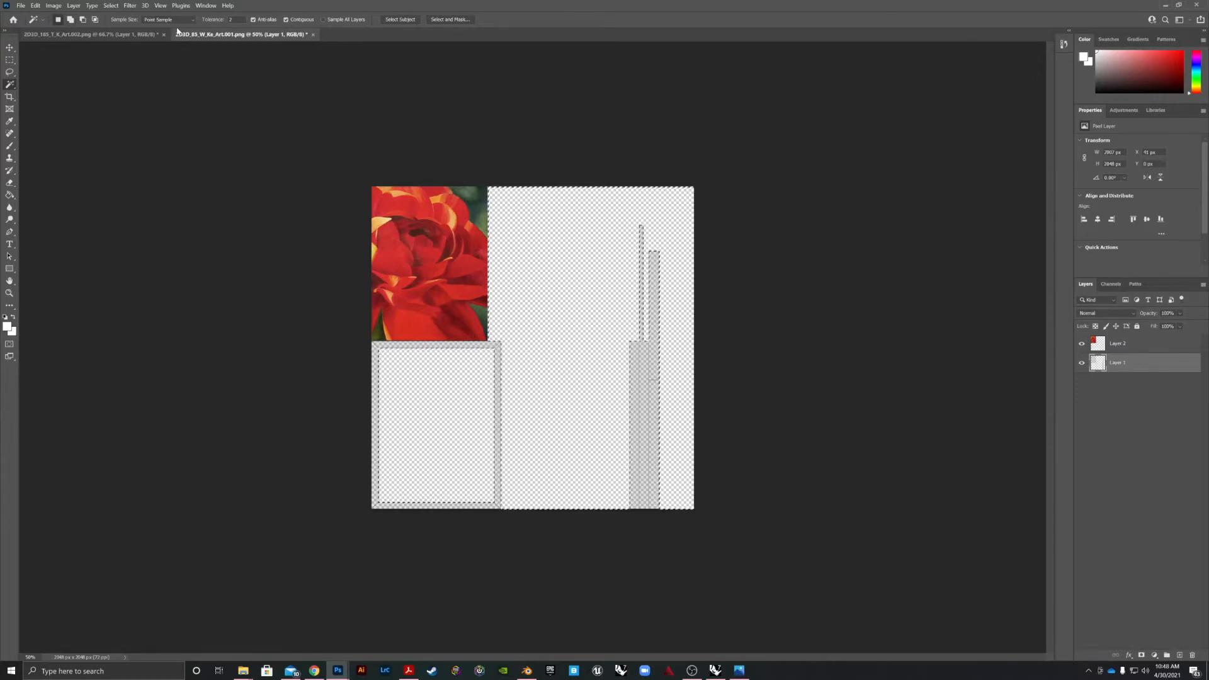
click(111, 5)
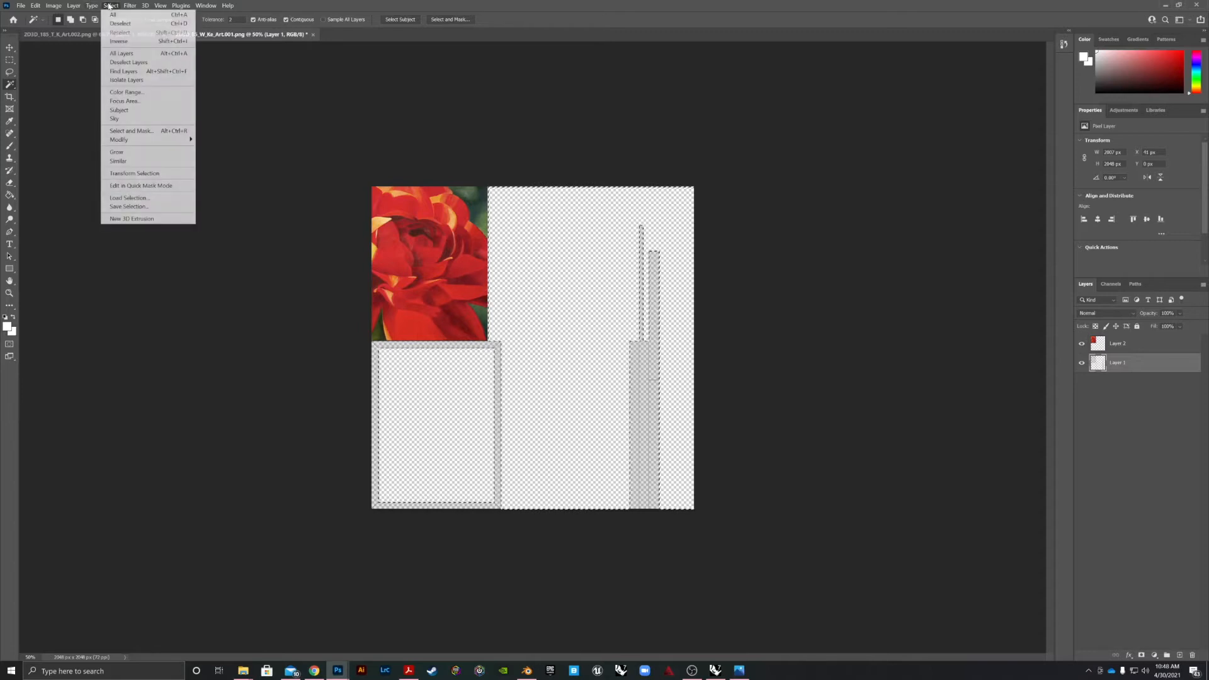
click(118, 41)
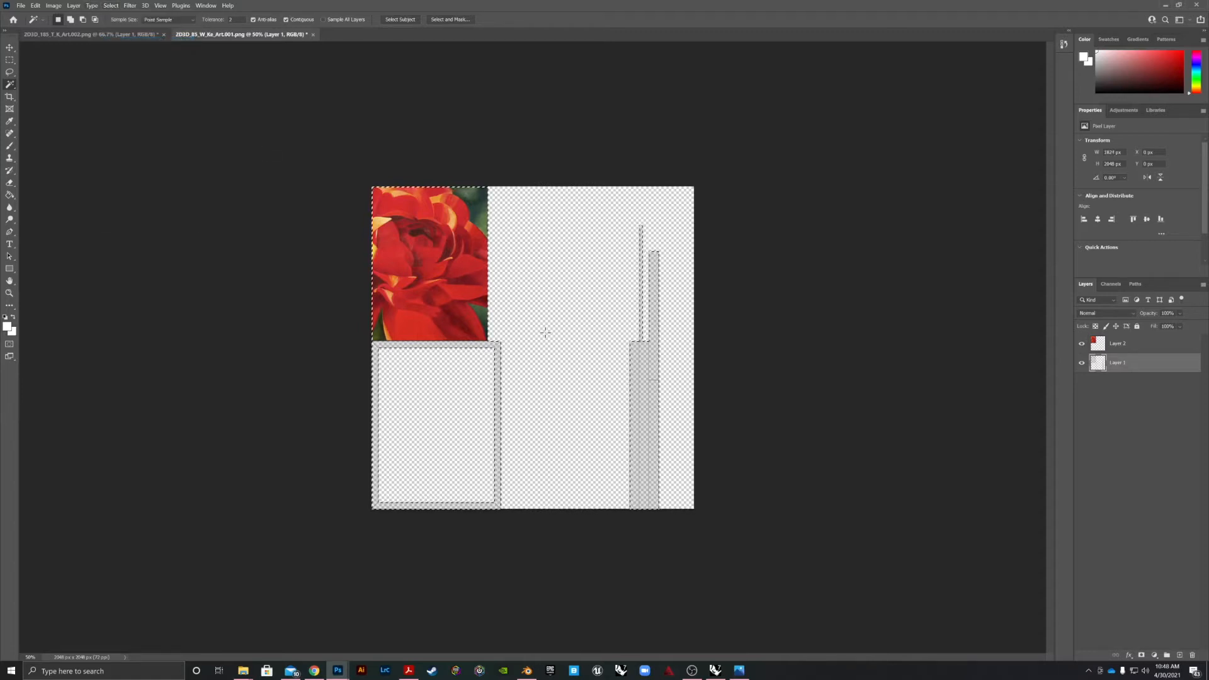
- Set the foreground colour to 000000 and fill the selected frame outline and the narrow side strips with black
key(g)
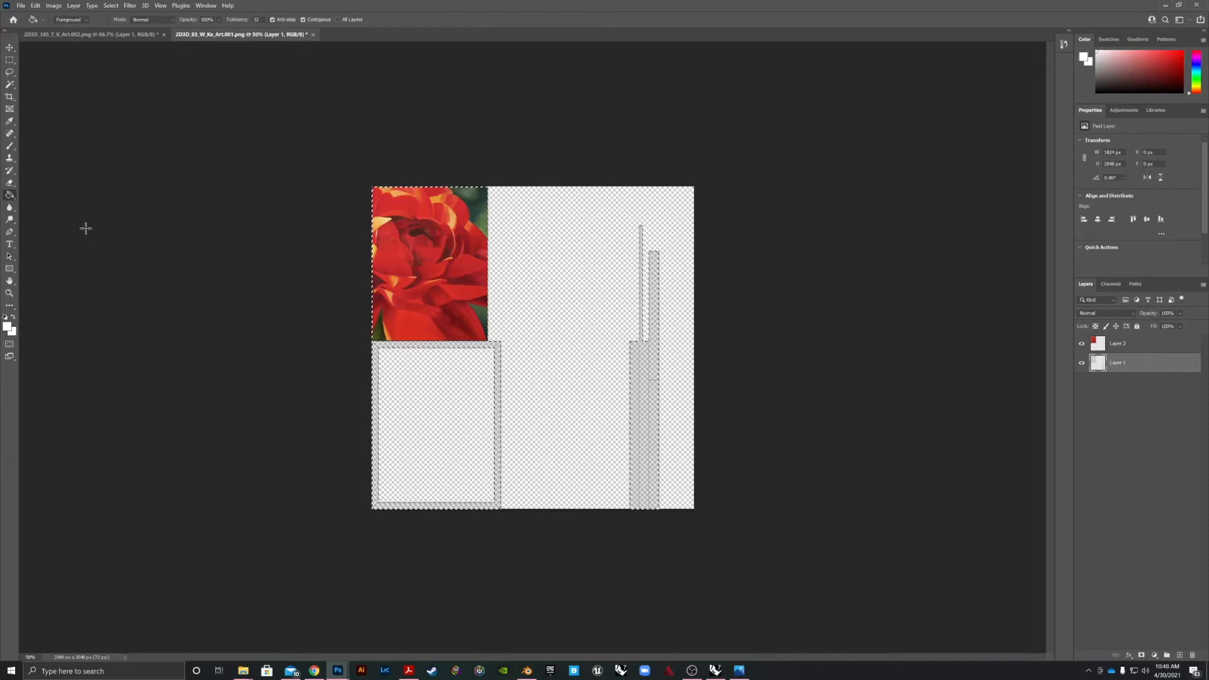
click(8, 326)
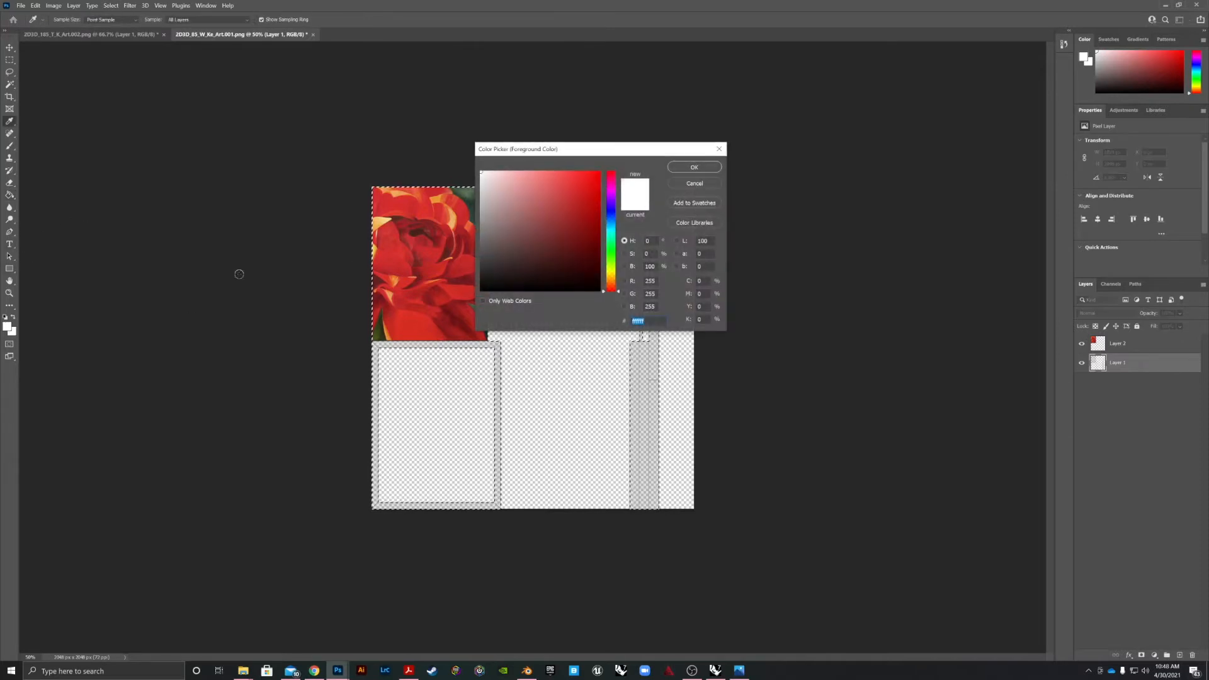
text(000000)
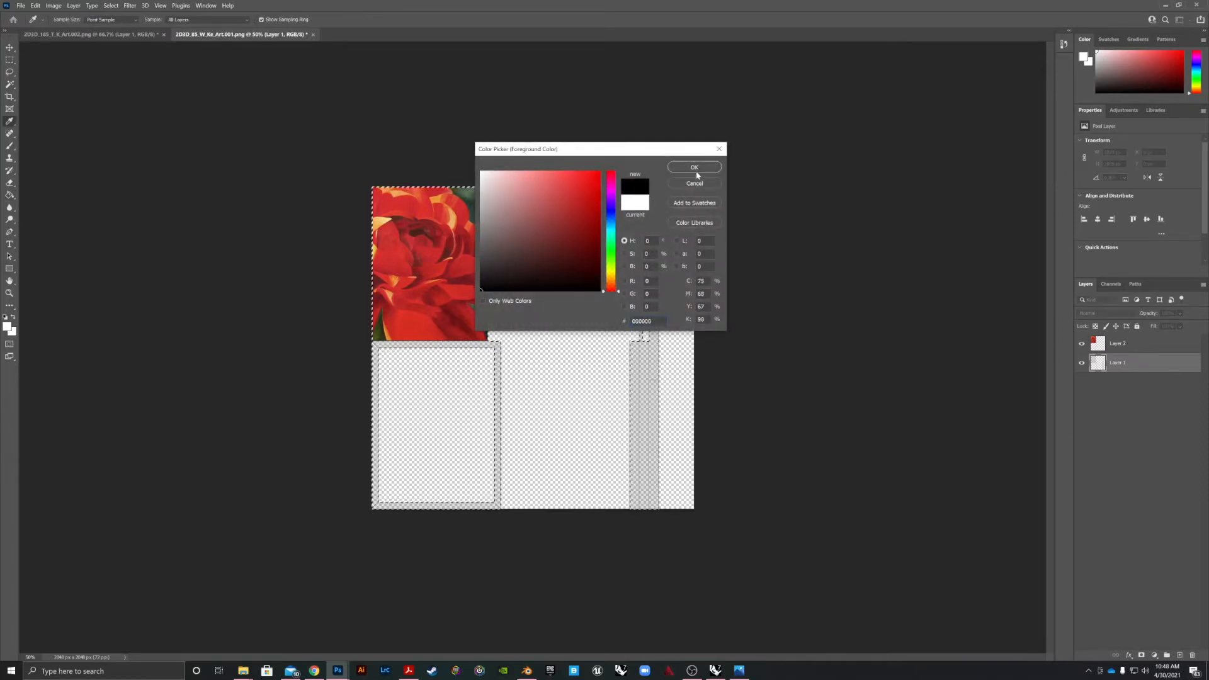
click(696, 173)
click(634, 401)
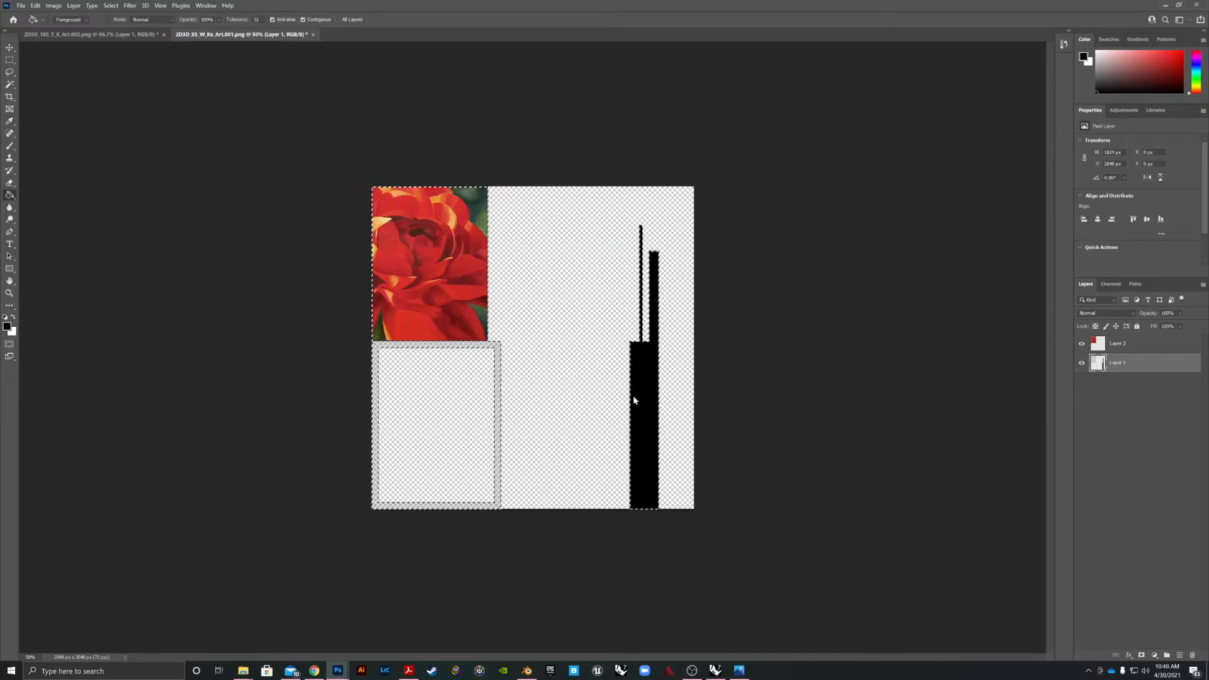
click(499, 406)
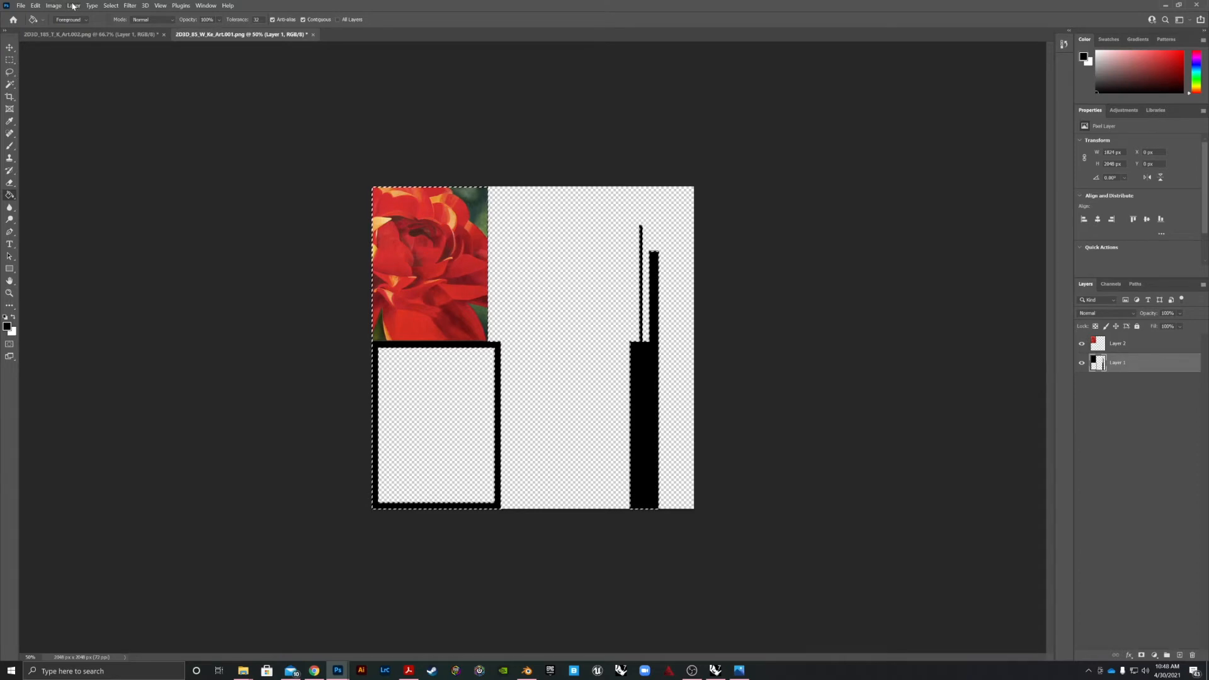
- Invert the selection, fill the areas around and inside the black frame with white, and deselect
click(111, 6)
click(126, 41)
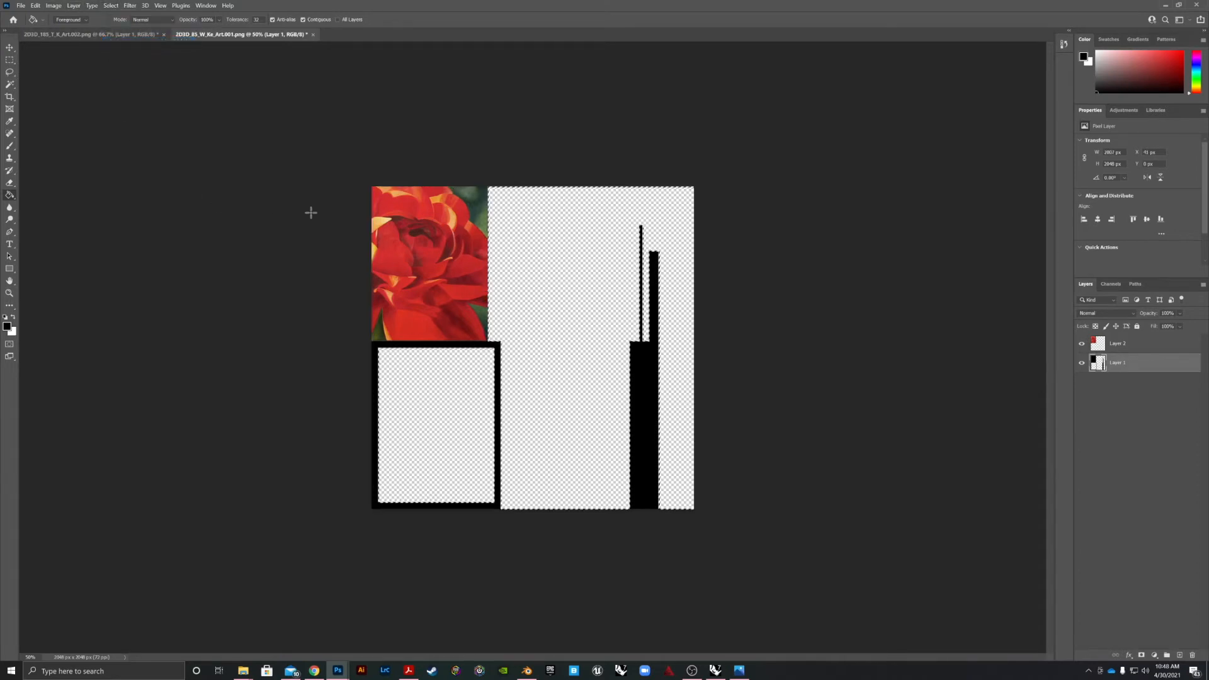
click(7, 326)
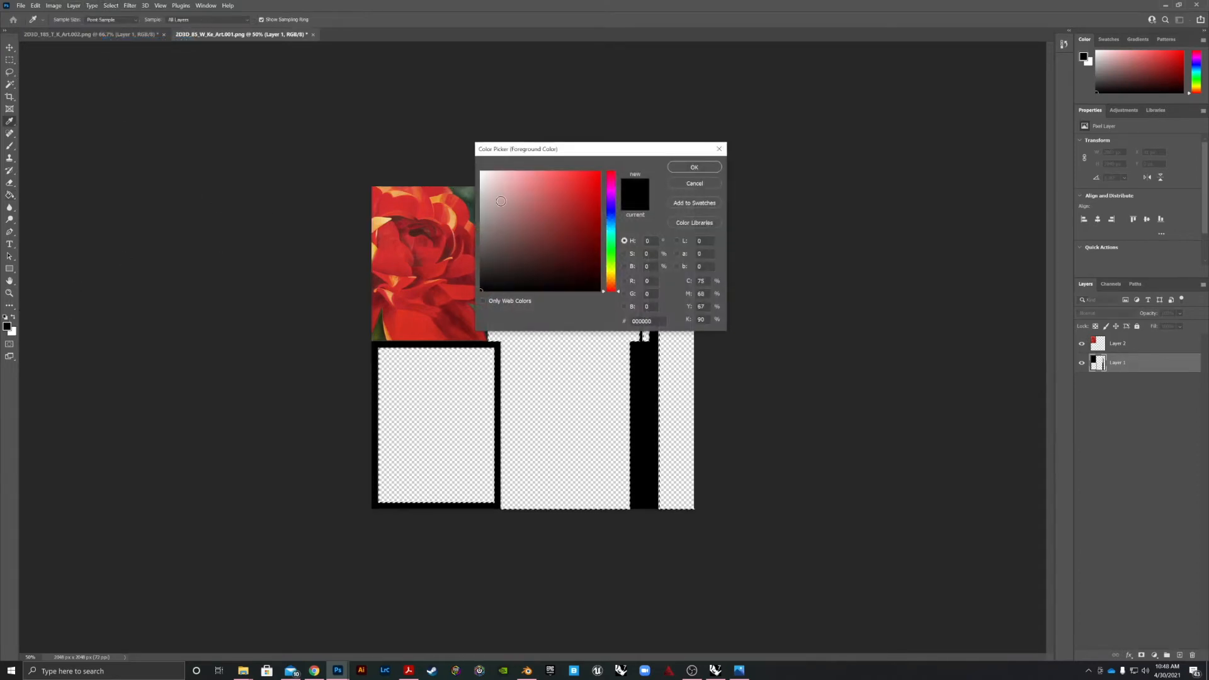
click(481, 172)
click(678, 172)
click(564, 355)
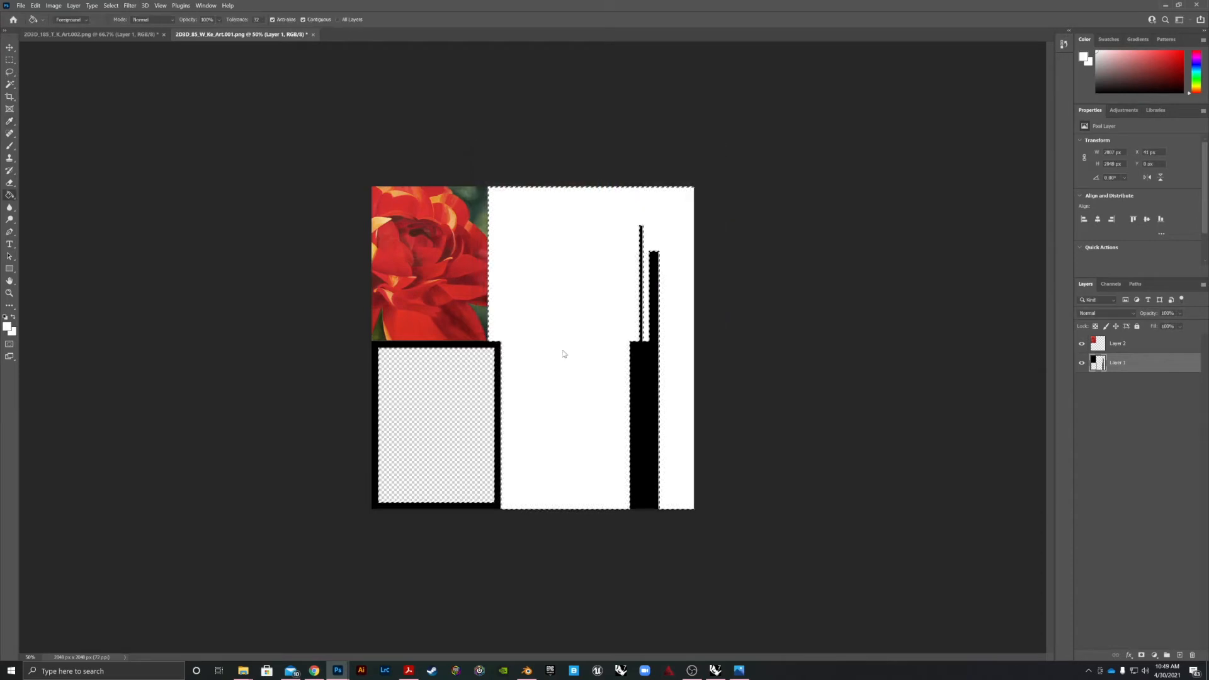
click(448, 411)
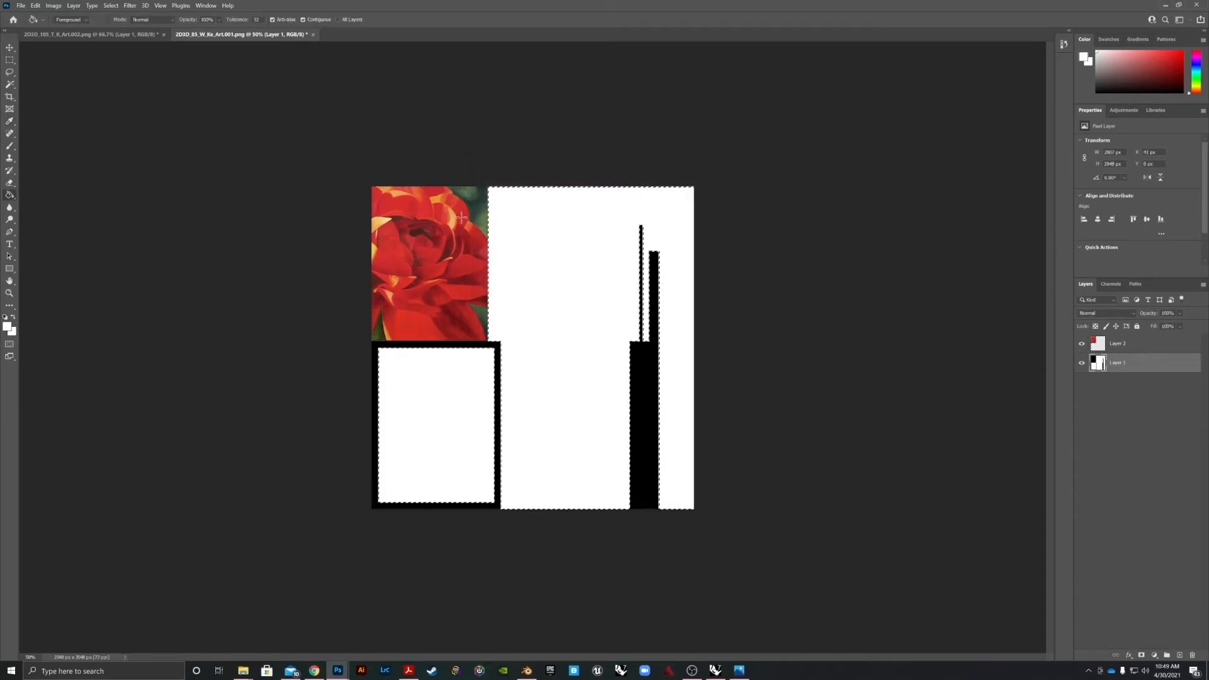
key(ctrl+d)
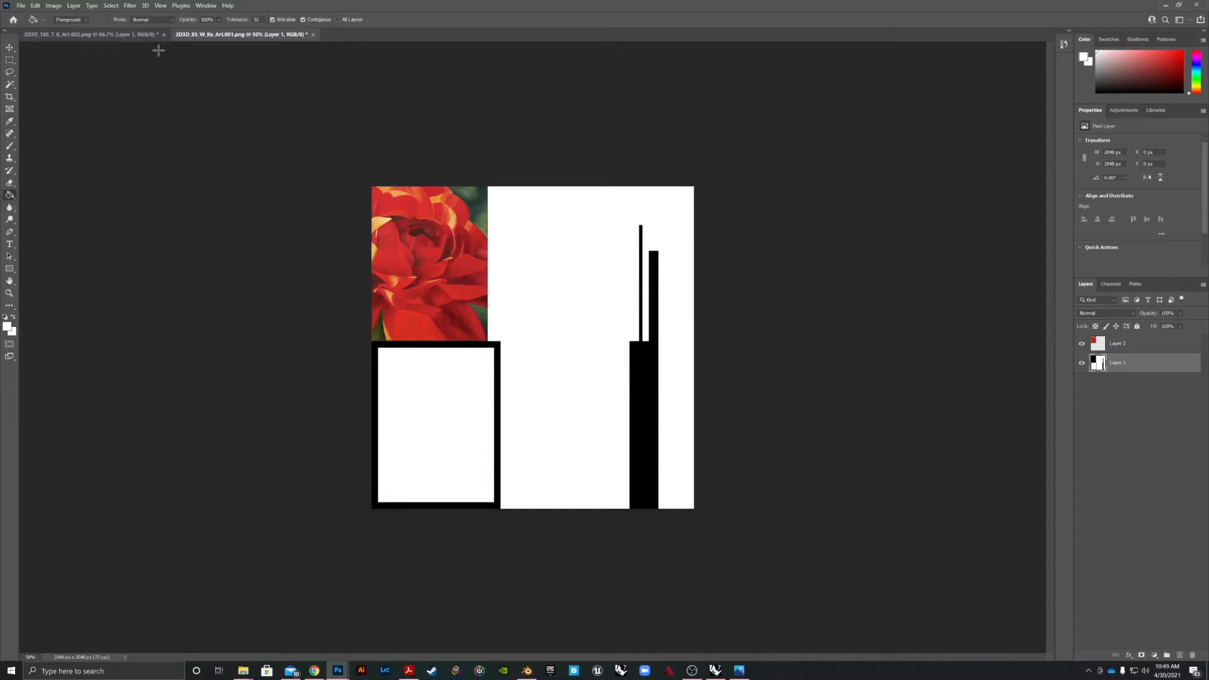
- Try to save the layered texture as a PNG named 2D3D_85_W_Ke_Art.001 in the 2d3dMat folder
click(21, 5)
click(38, 117)
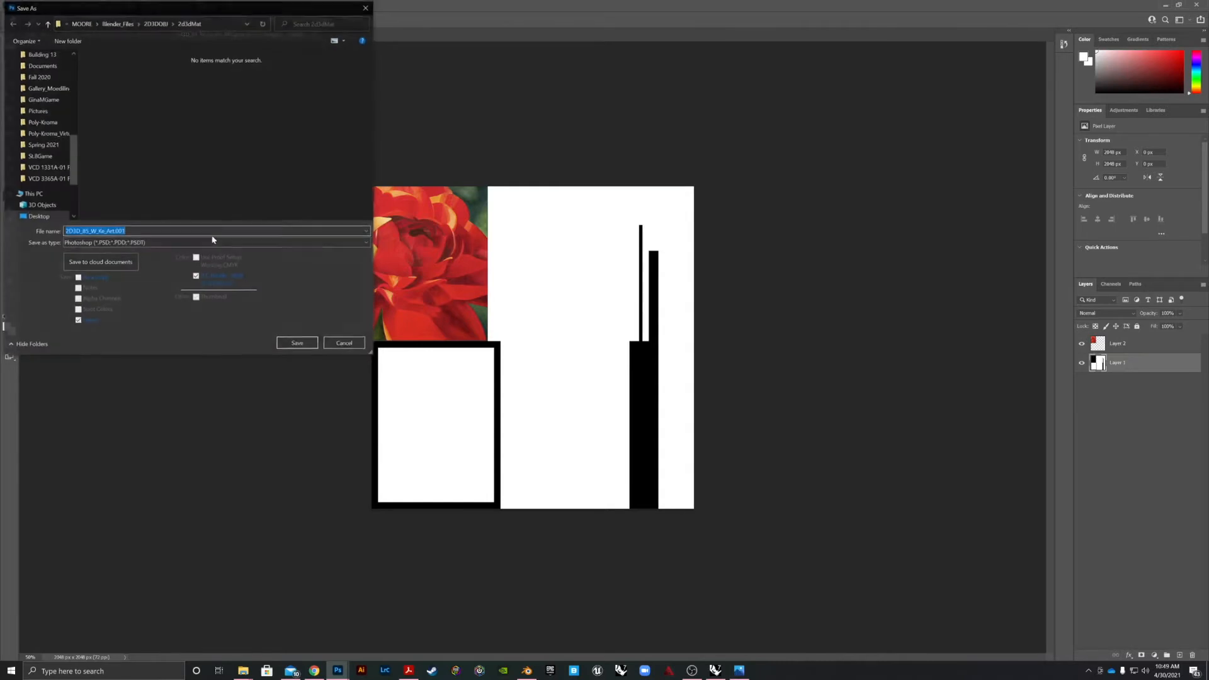
click(145, 242)
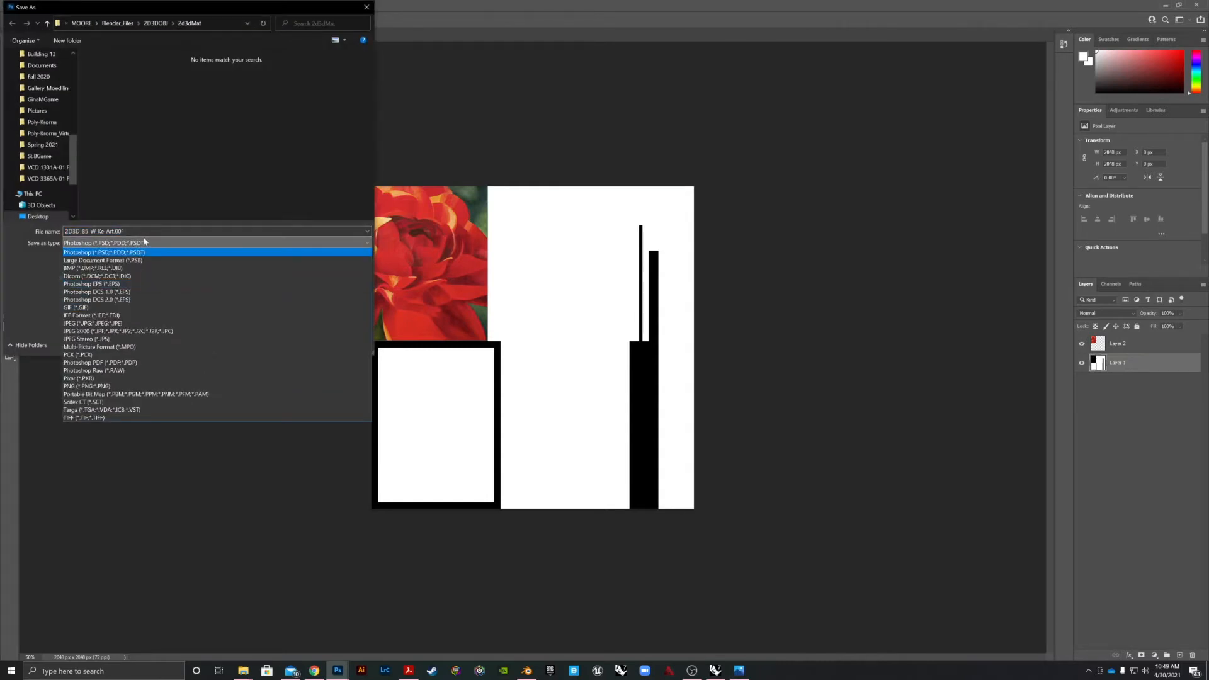
click(87, 386)
click(296, 343)
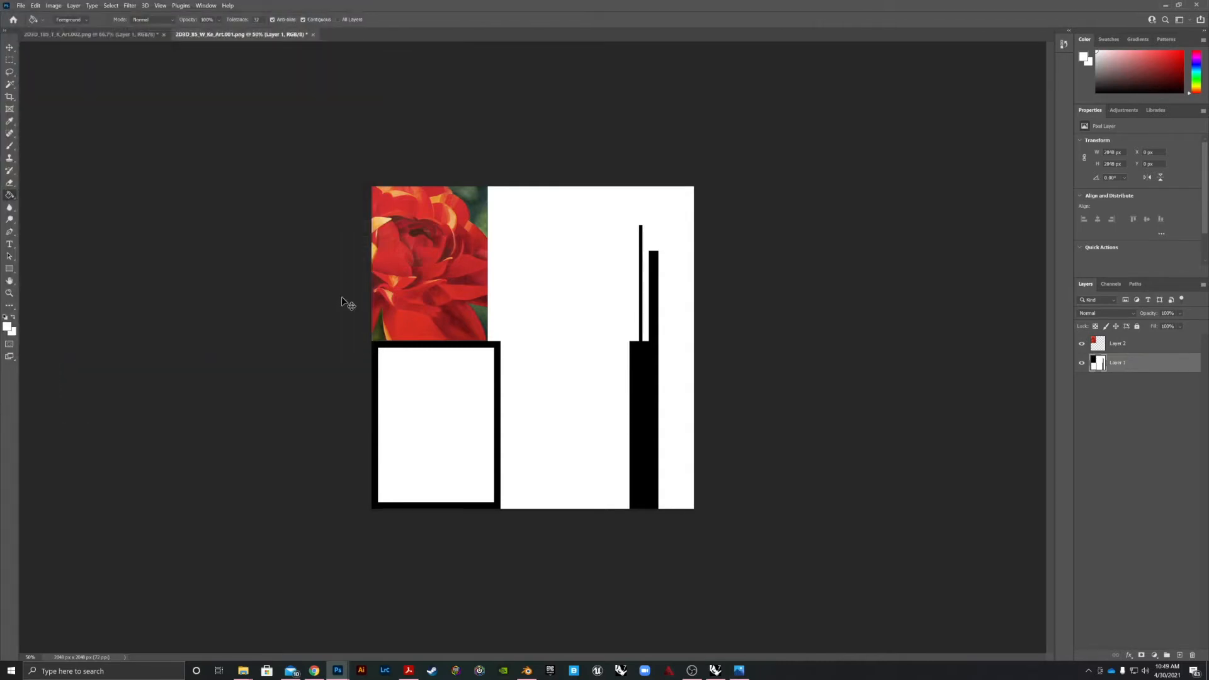
- Merge the visible layers and save the texture as JPEG 2D3D_85_W_Ke_Art.001 in the 2d3dMat folder, with quality 12 and Baseline ("Standard")
key(ctrl+shift+e)
click(21, 6)
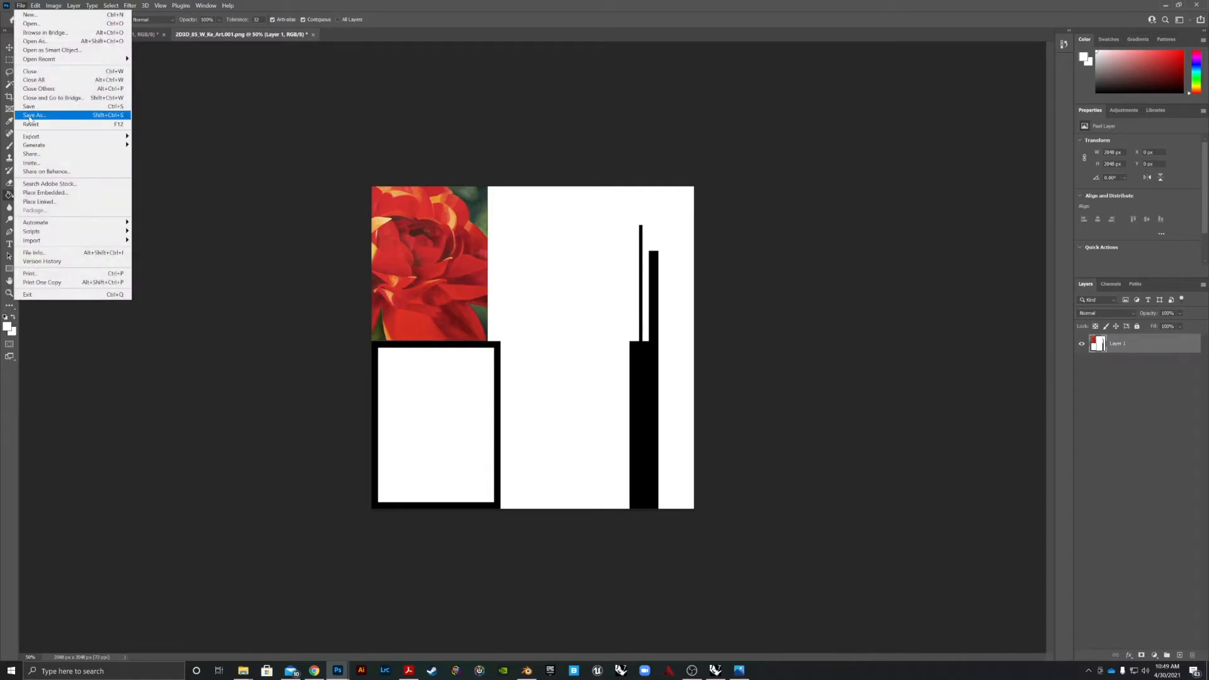
click(29, 117)
click(100, 243)
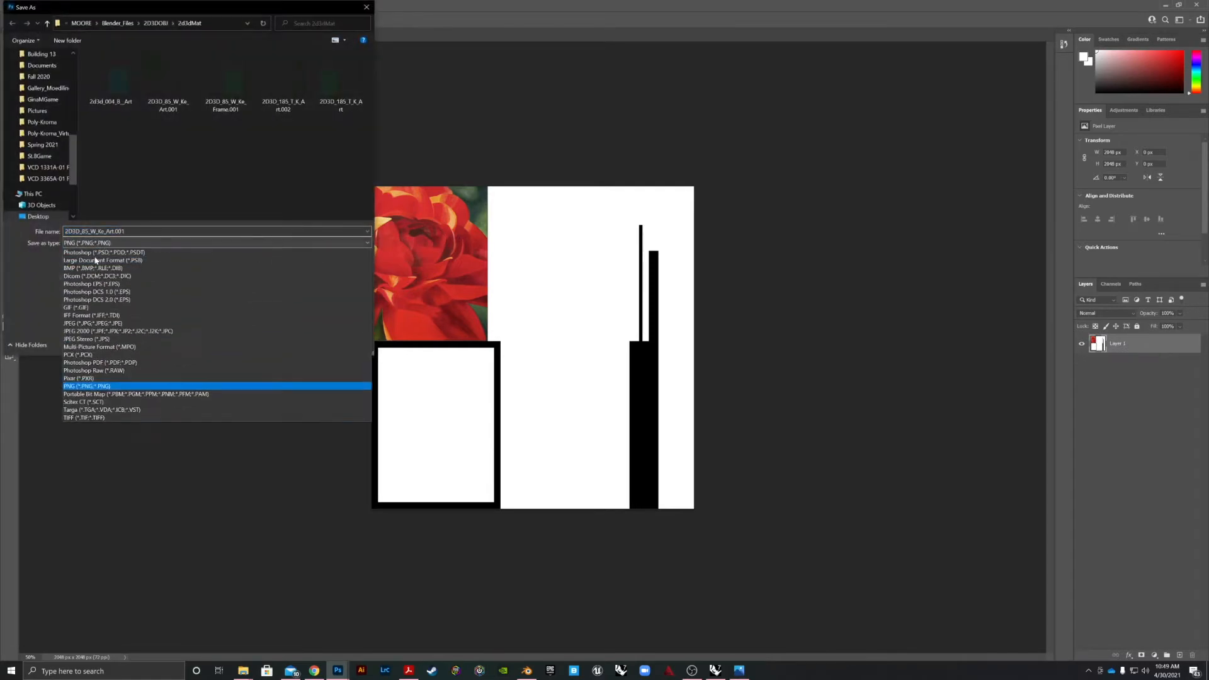
click(89, 323)
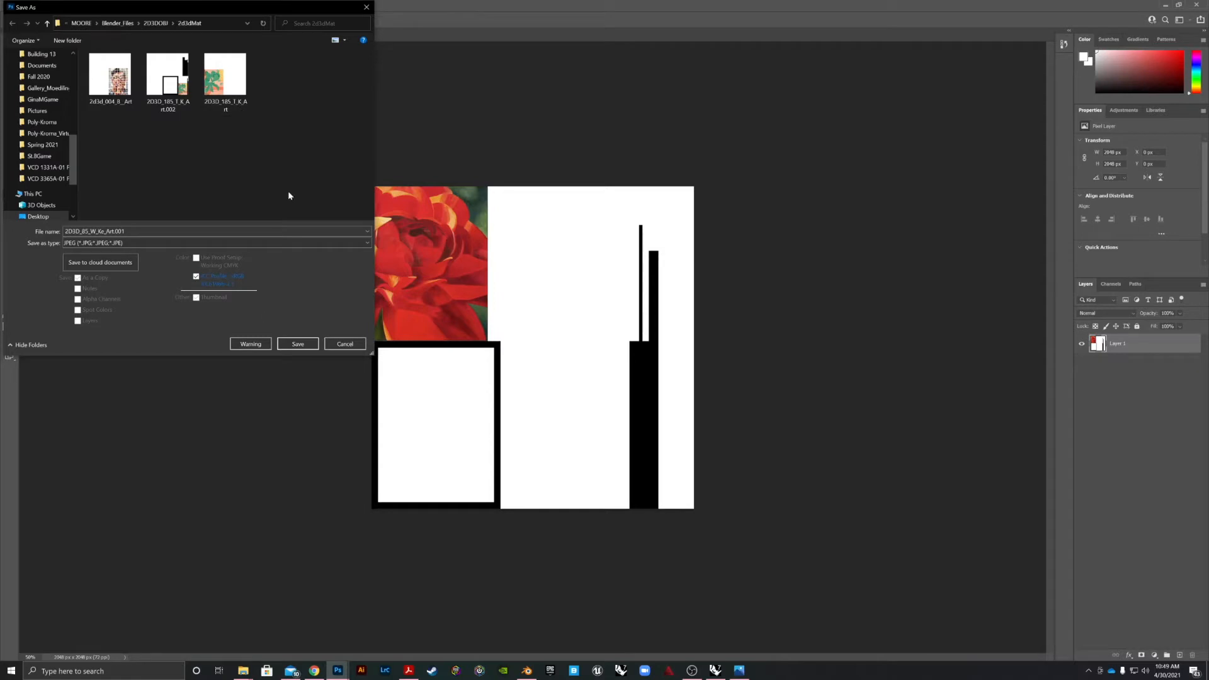
click(298, 345)
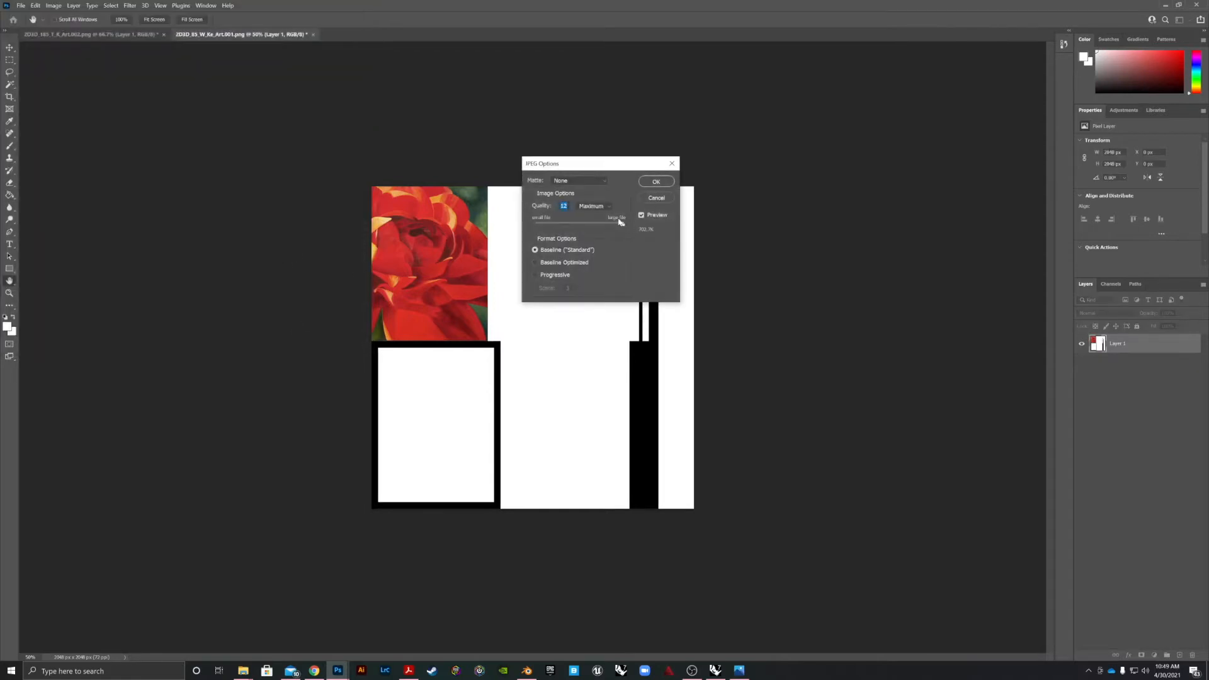
click(662, 182)
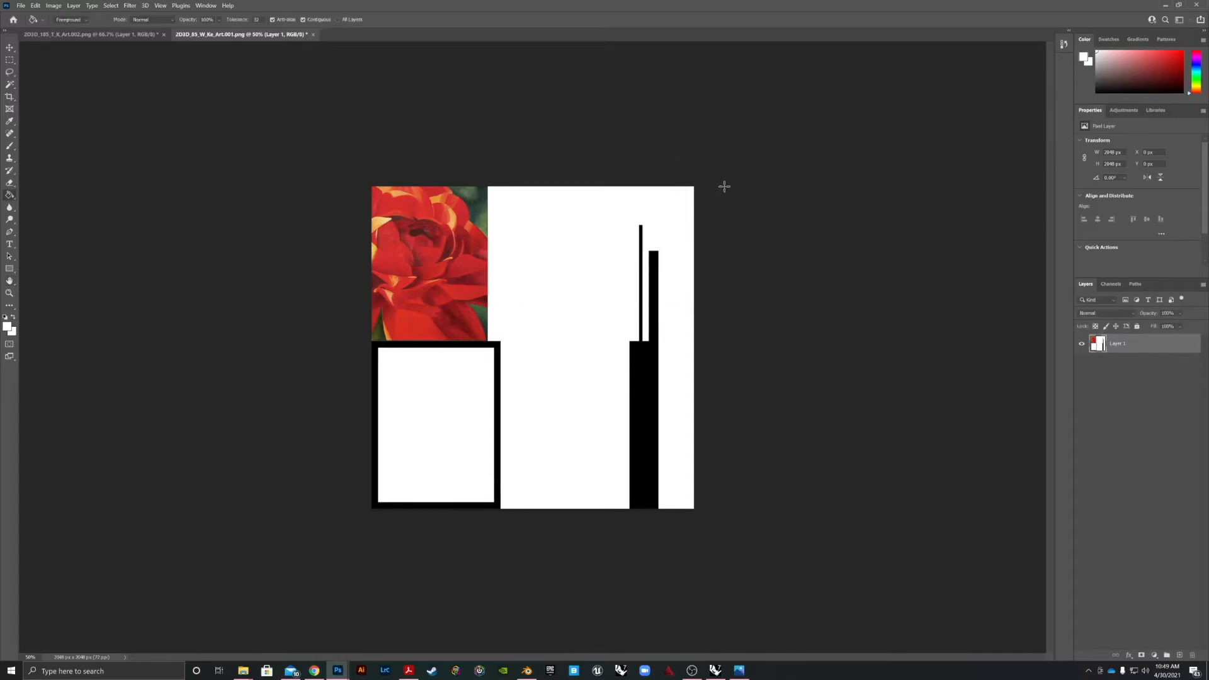
- Switch to Blender, change the framed artwork from Edit Mode to Object Mode, and select it
key(alt+Tab)
click(1153, 5)
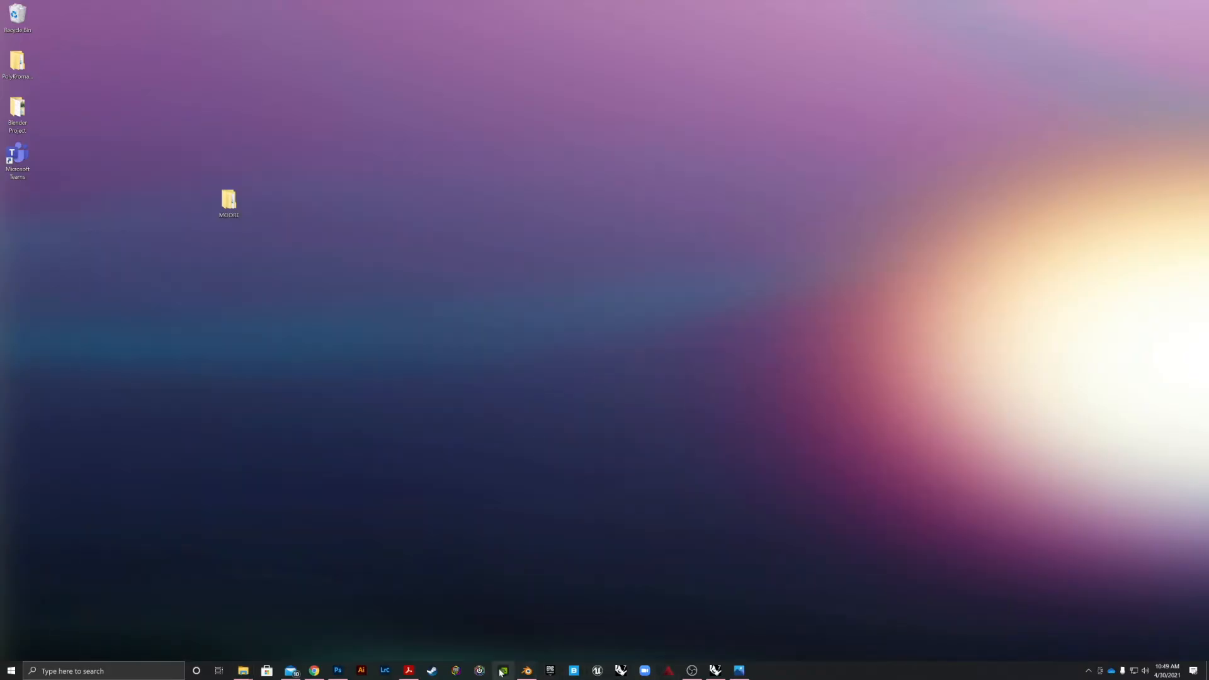
click(527, 671)
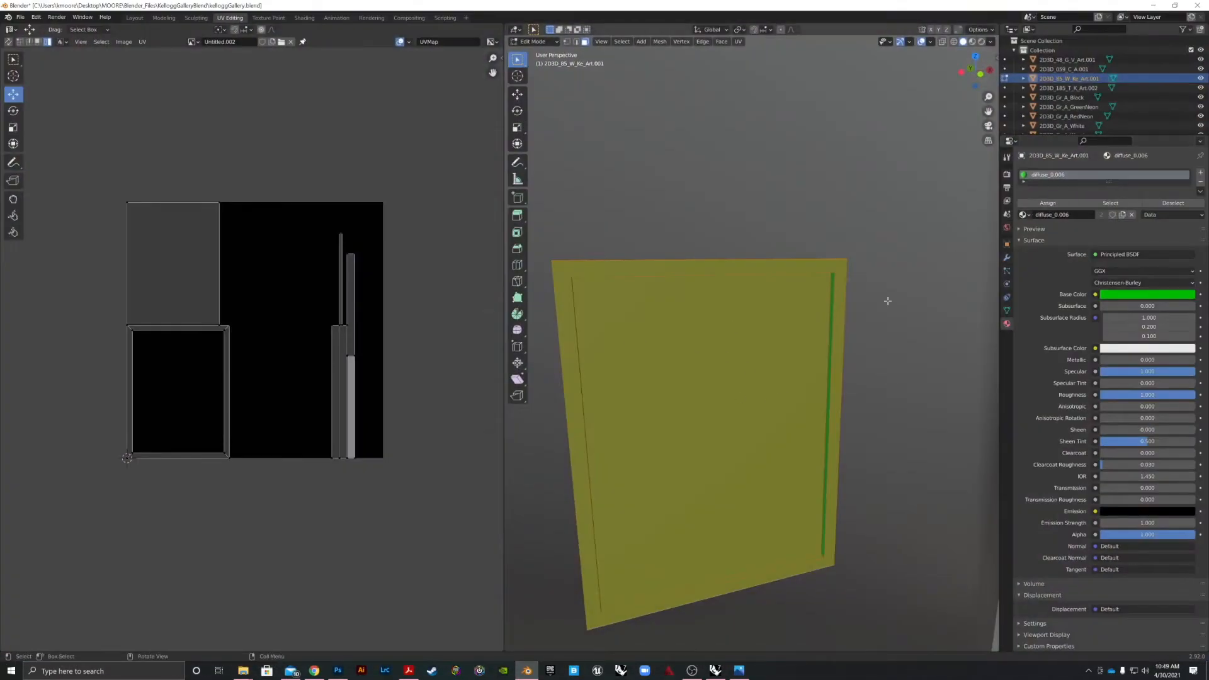
click(532, 42)
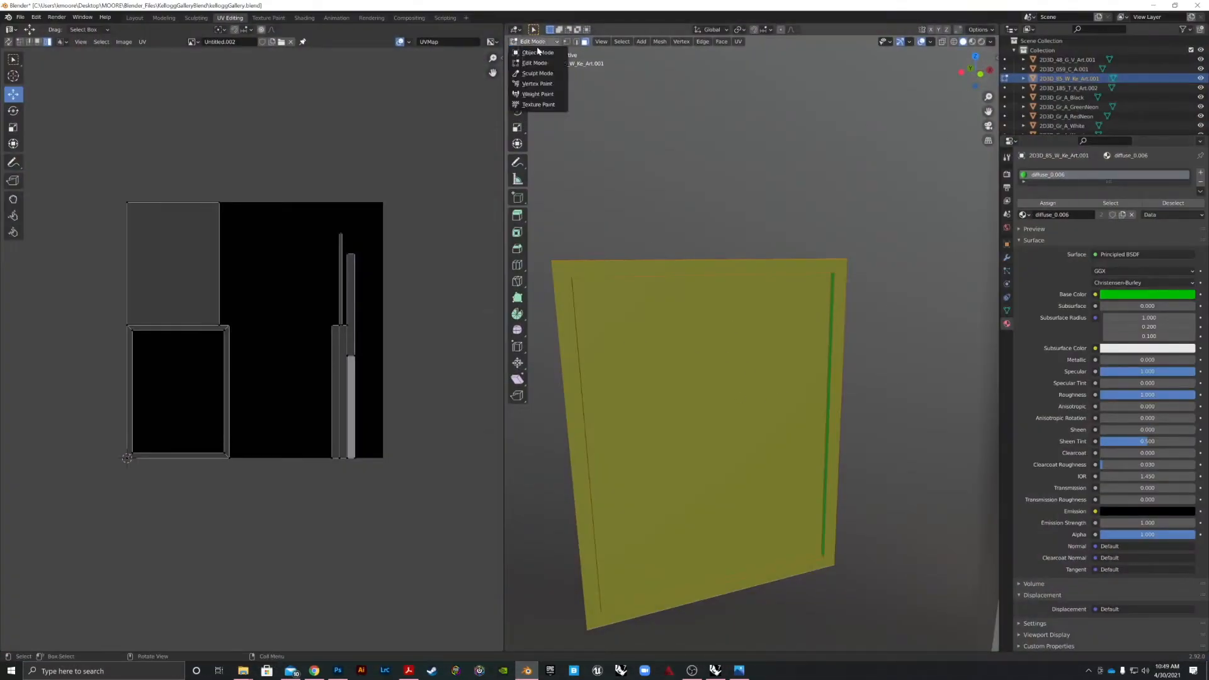
click(539, 54)
click(859, 278)
click(782, 263)
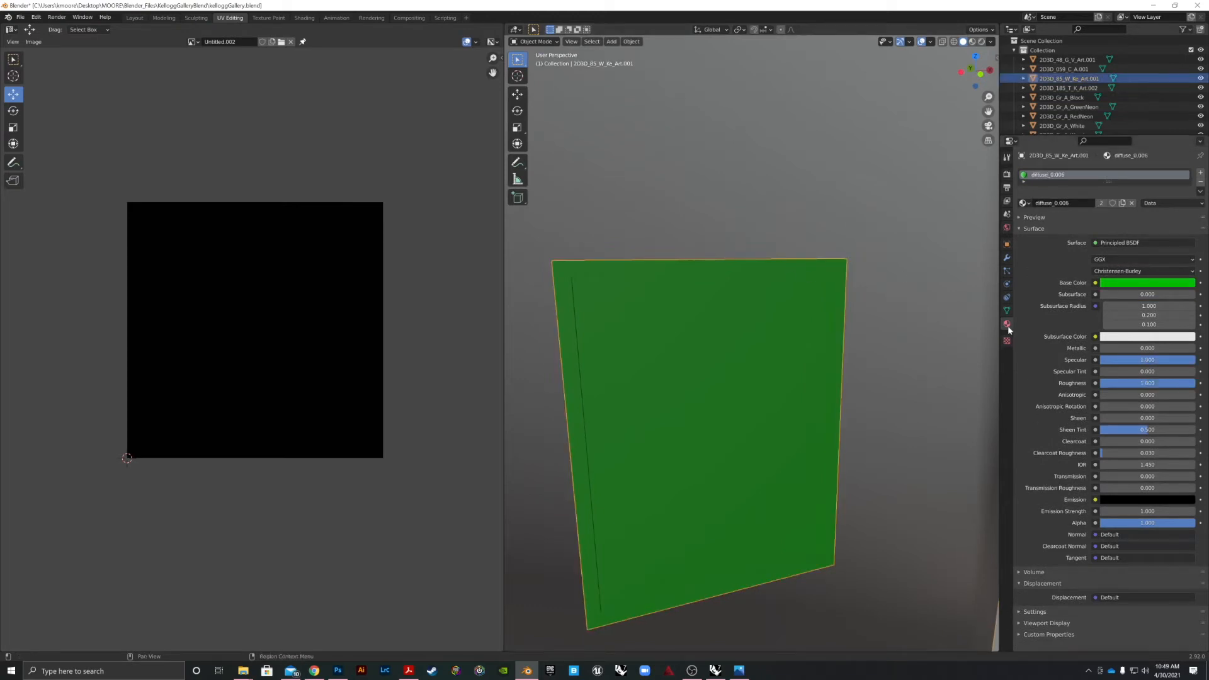
- Remove the green diffuse_0.006 material from the framed artwork and add a new material named 2D3D_85
click(1201, 182)
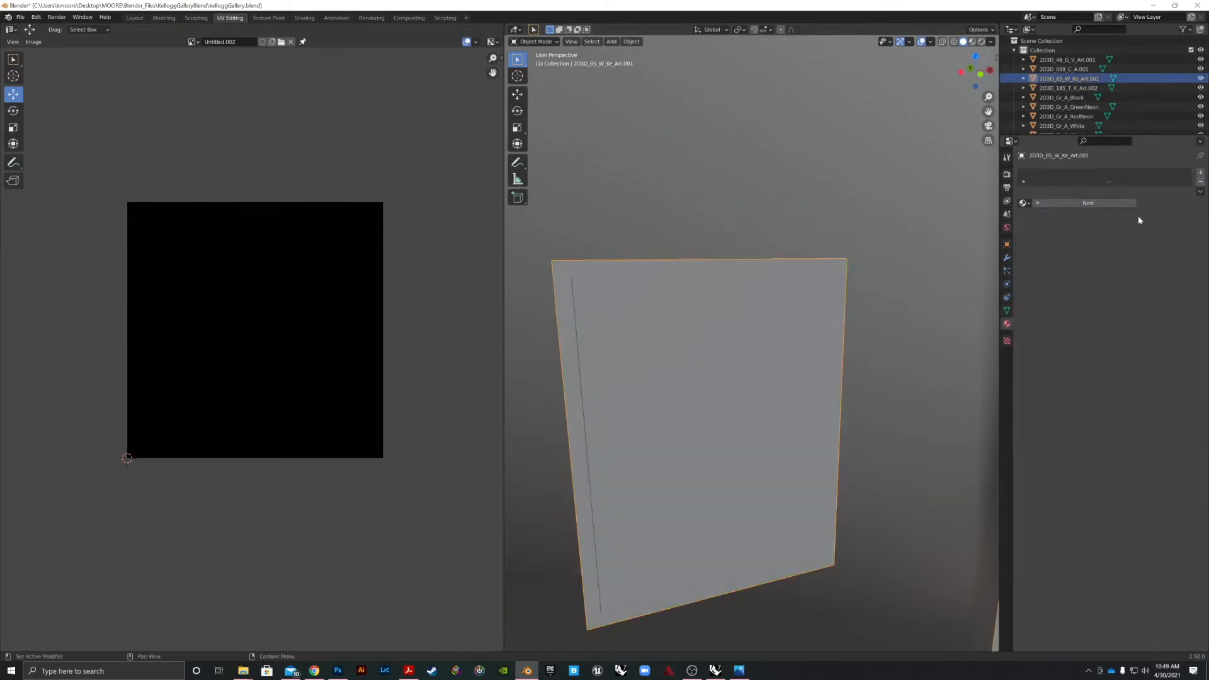
click(1202, 173)
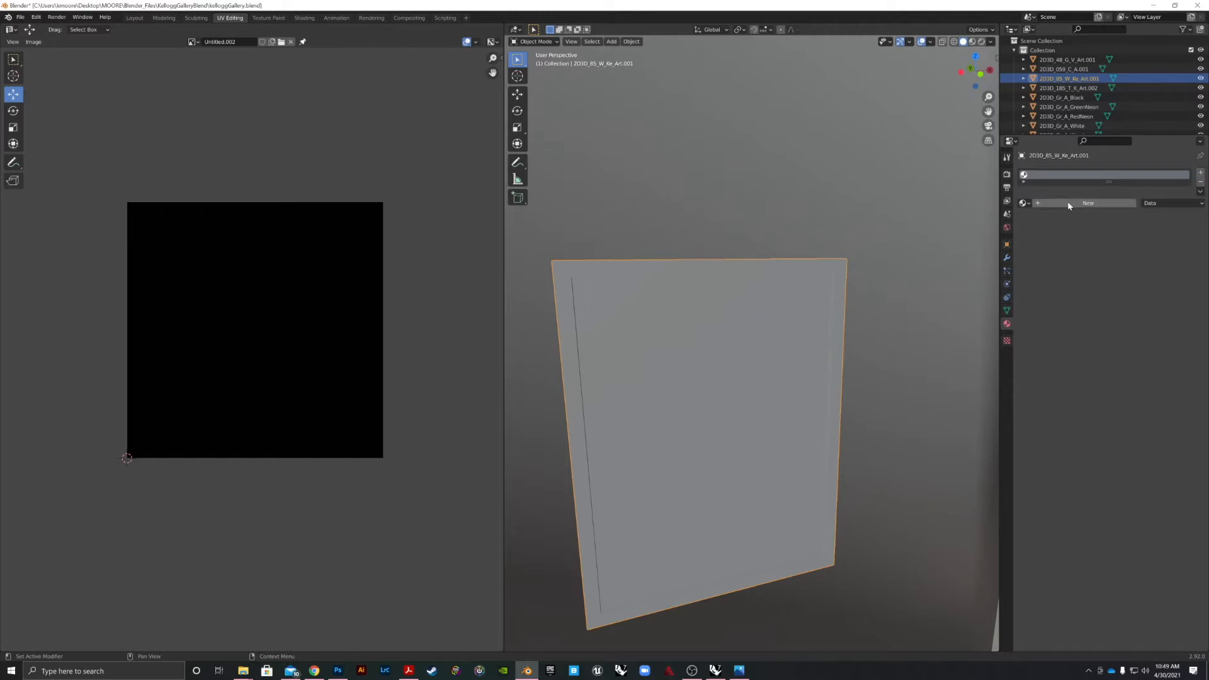
click(1109, 203)
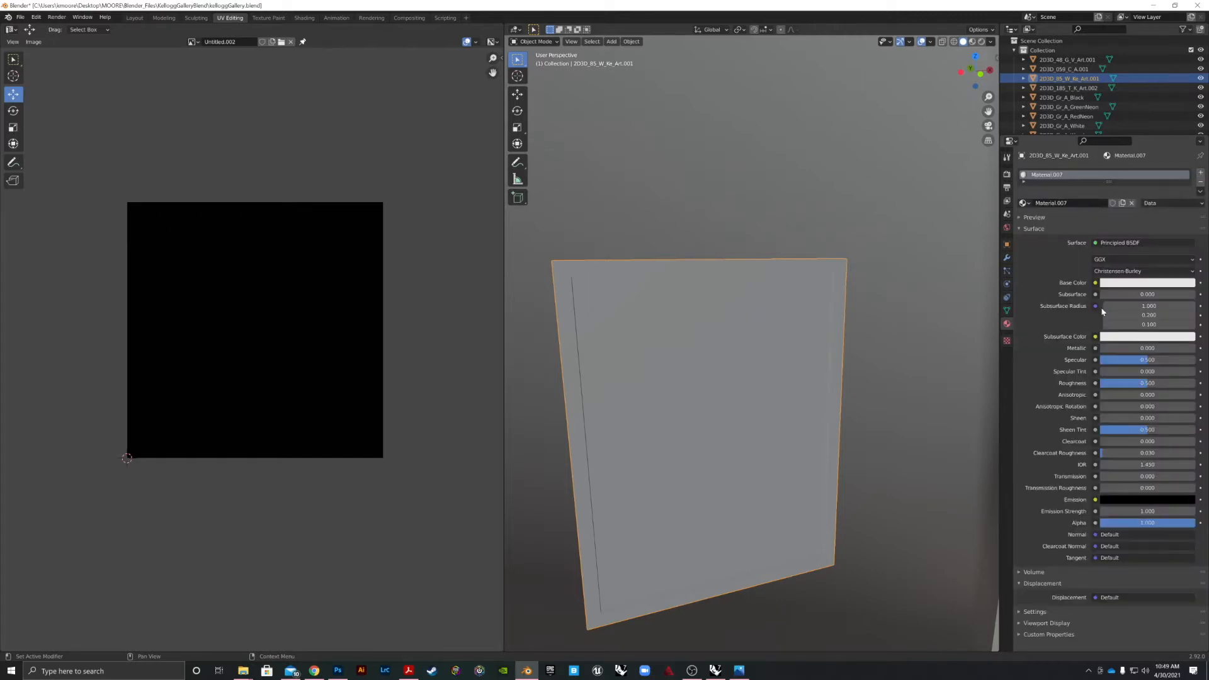
double_click(1063, 174)
text(2D3D_)
key(Return)
- Give the 2D3D_85 material's Base Color an Image Texture using 2D3D_85_W_Ke_Art.001.jpg from the 2d3dMat folder
click(1097, 284)
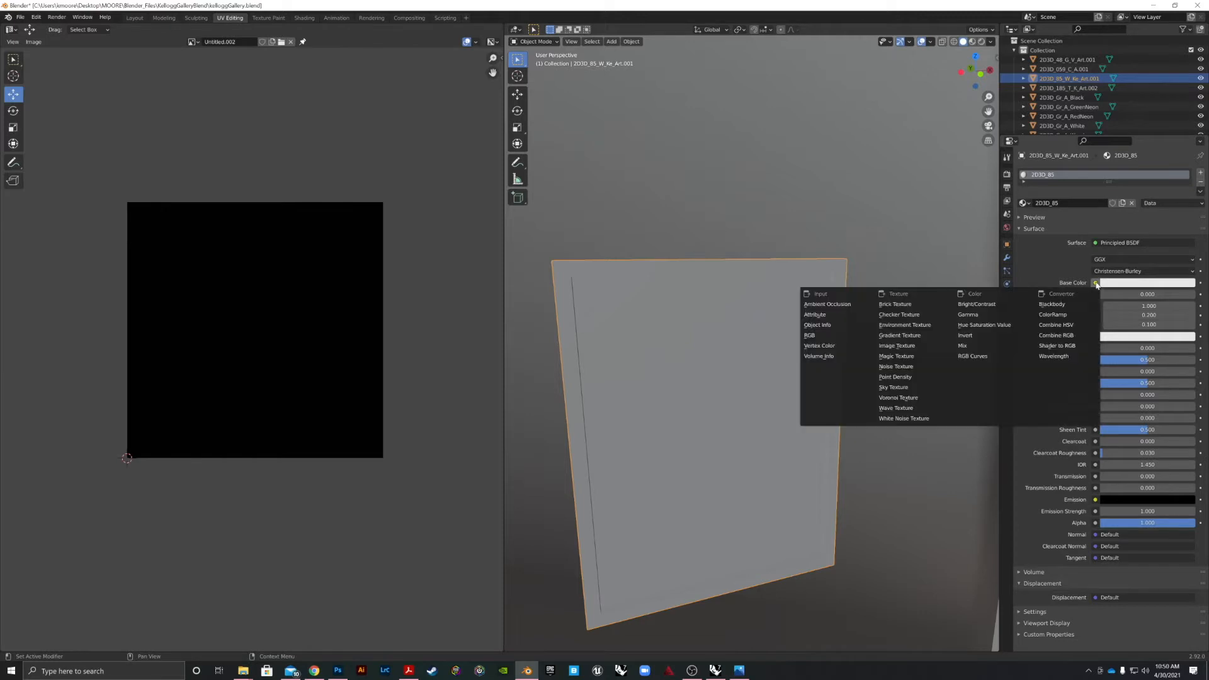
click(891, 347)
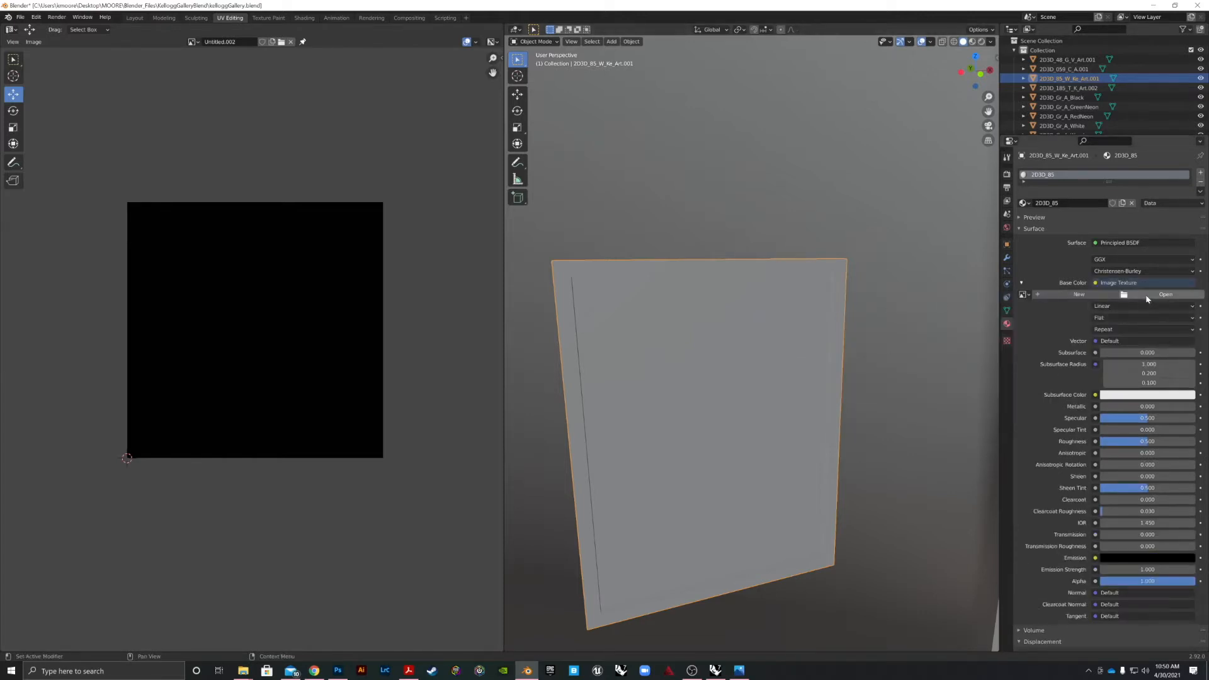
click(1146, 294)
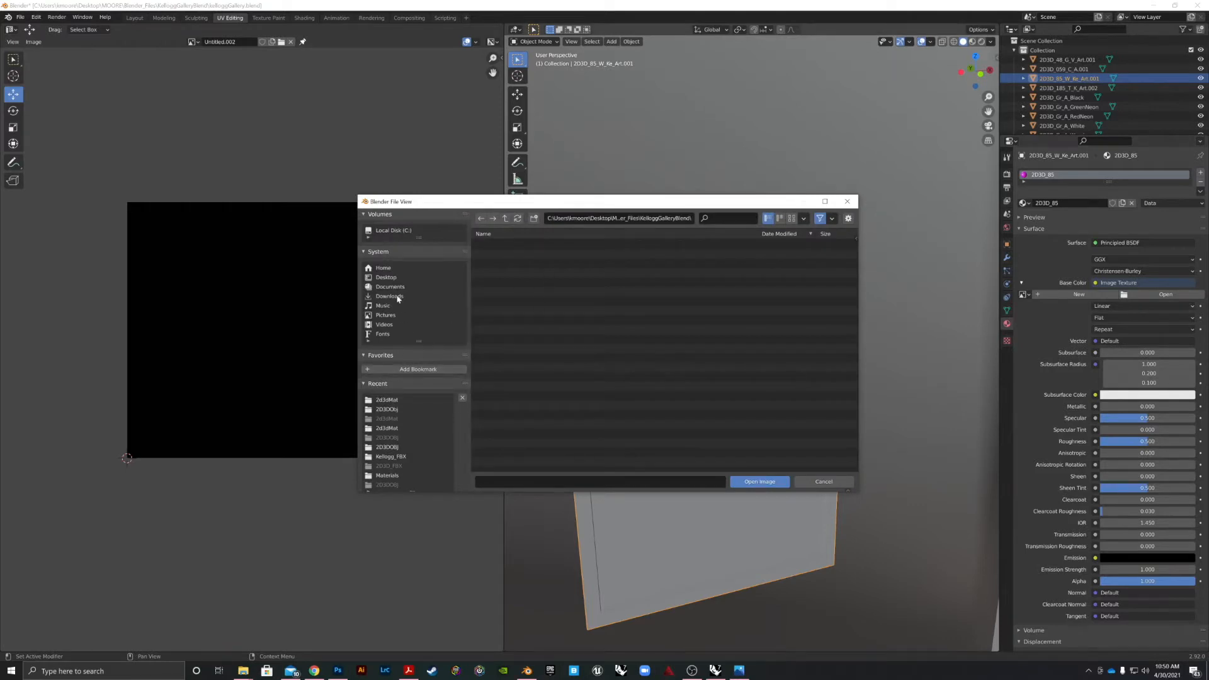
click(383, 279)
click(499, 245)
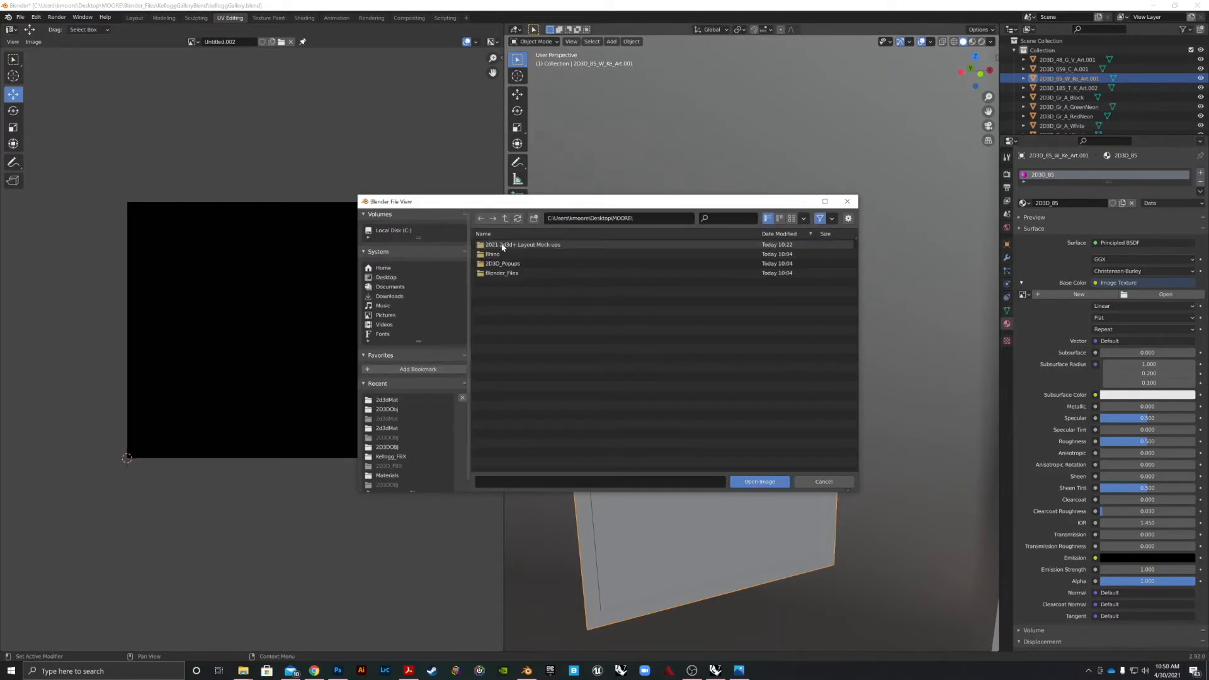
click(496, 273)
click(495, 254)
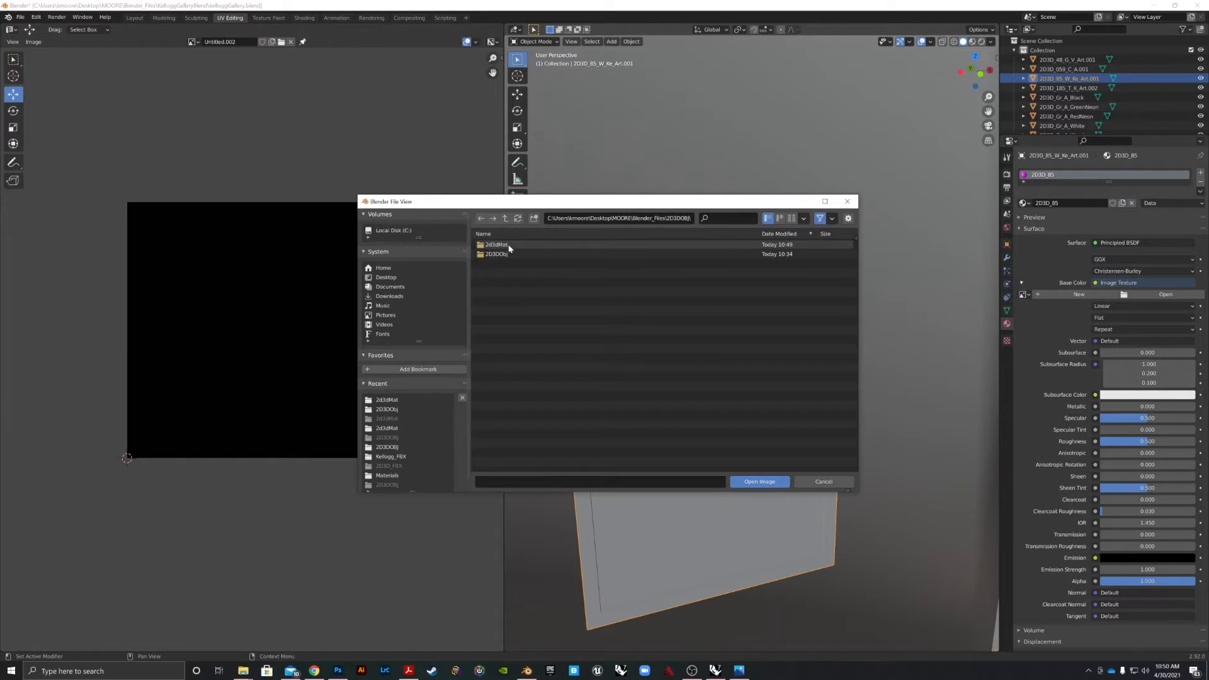
click(499, 245)
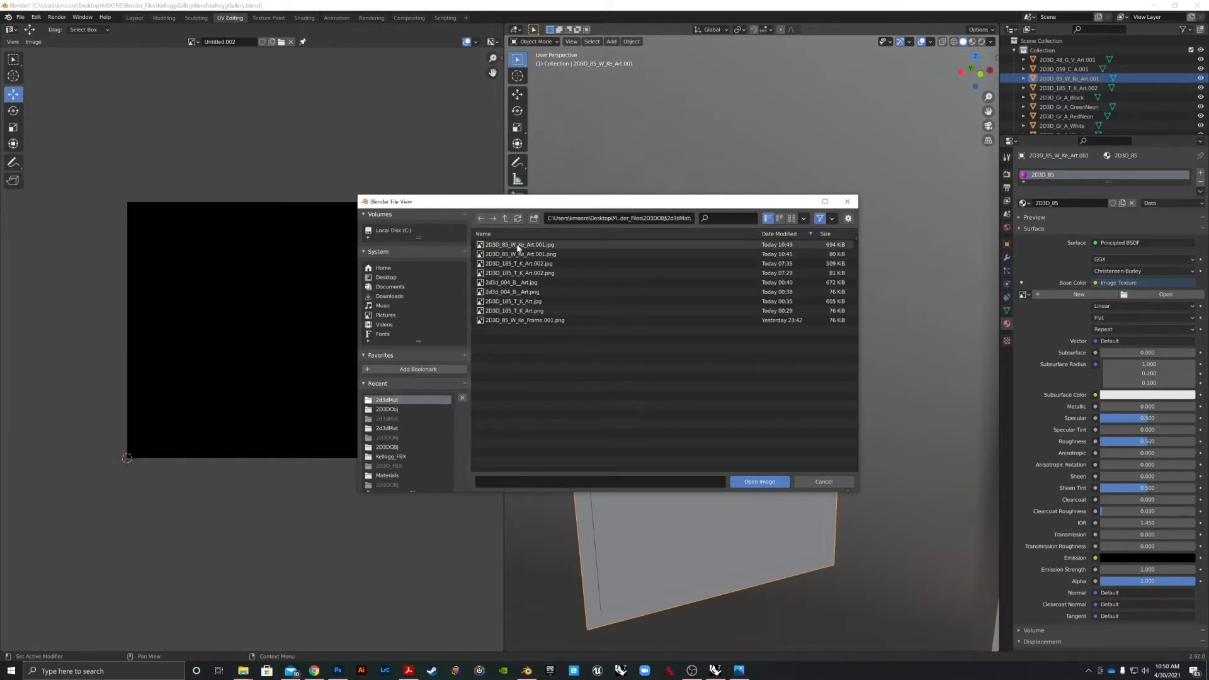
click(517, 247)
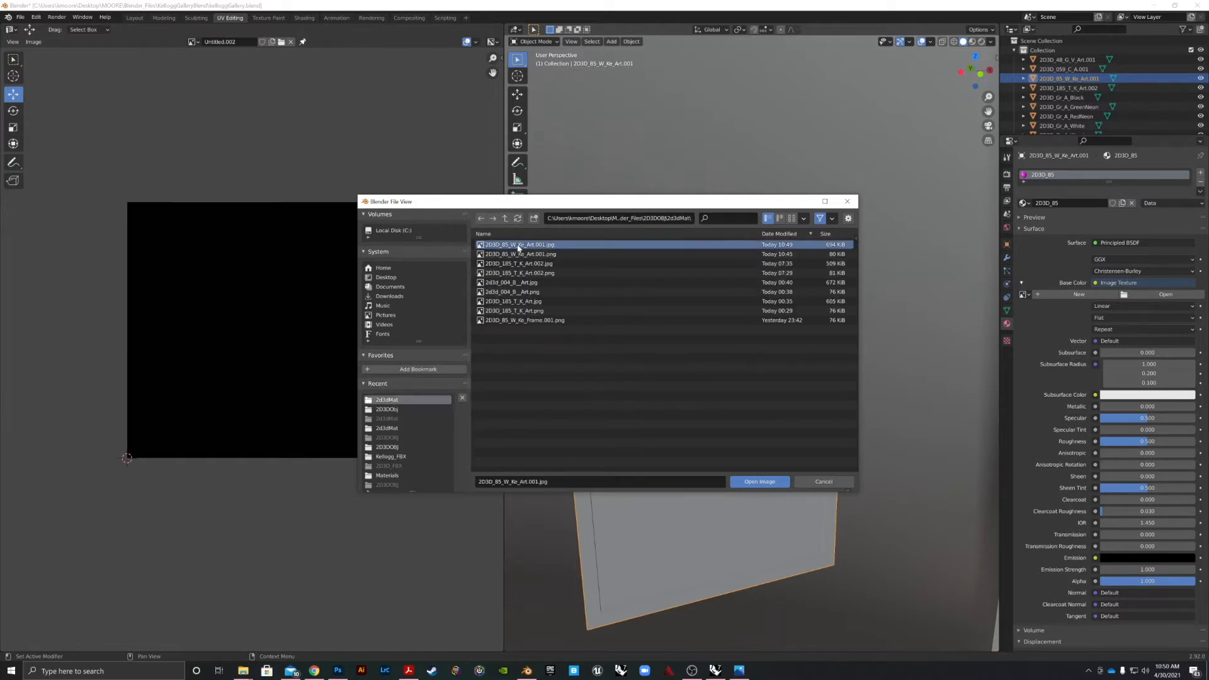
click(750, 484)
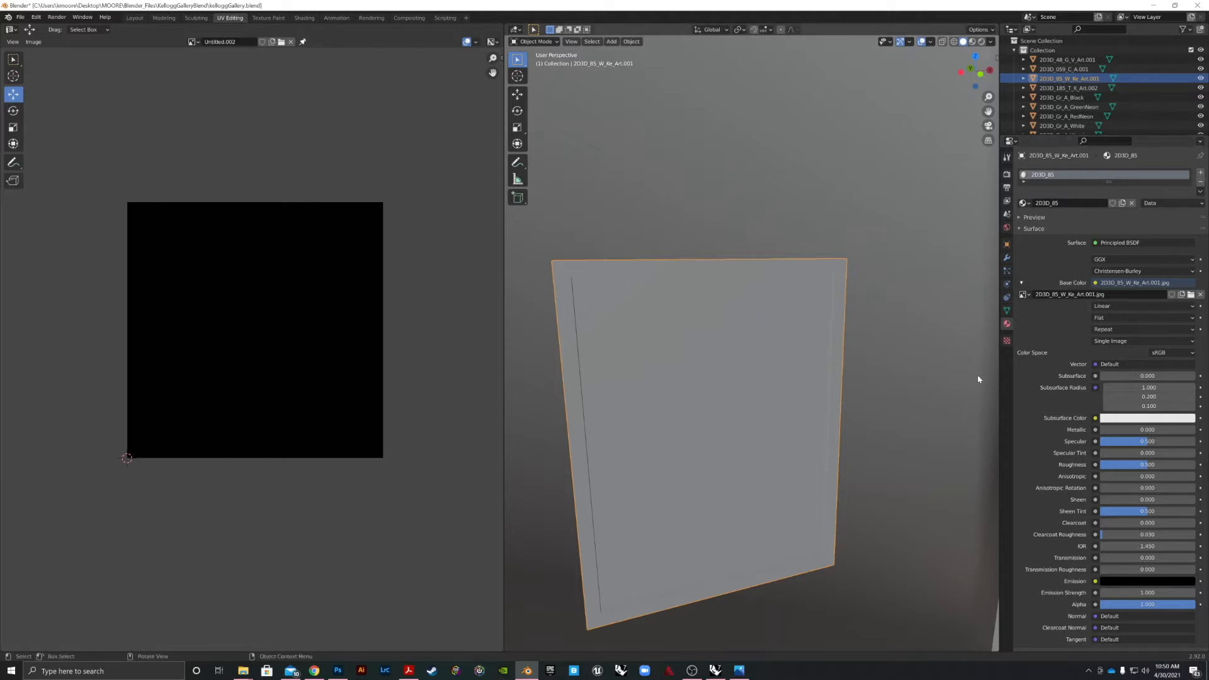
- Preview the framed artwork in Rendered shading and check the East Gallery 03 South Wall layout photo
click(981, 41)
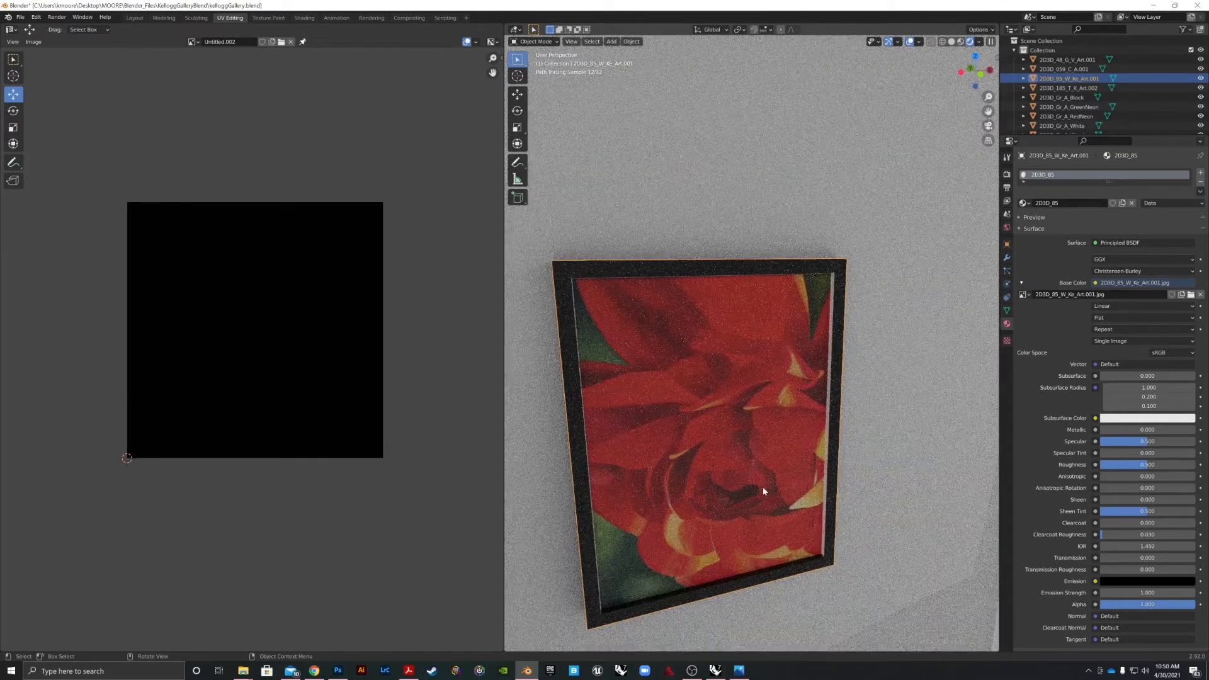
mouse_move(775, 540)
mouse_down()
mouse_move(807, 532)
mouse_move(749, 533)
mouse_move(779, 537)
mouse_move(786, 519)
mouse_up()
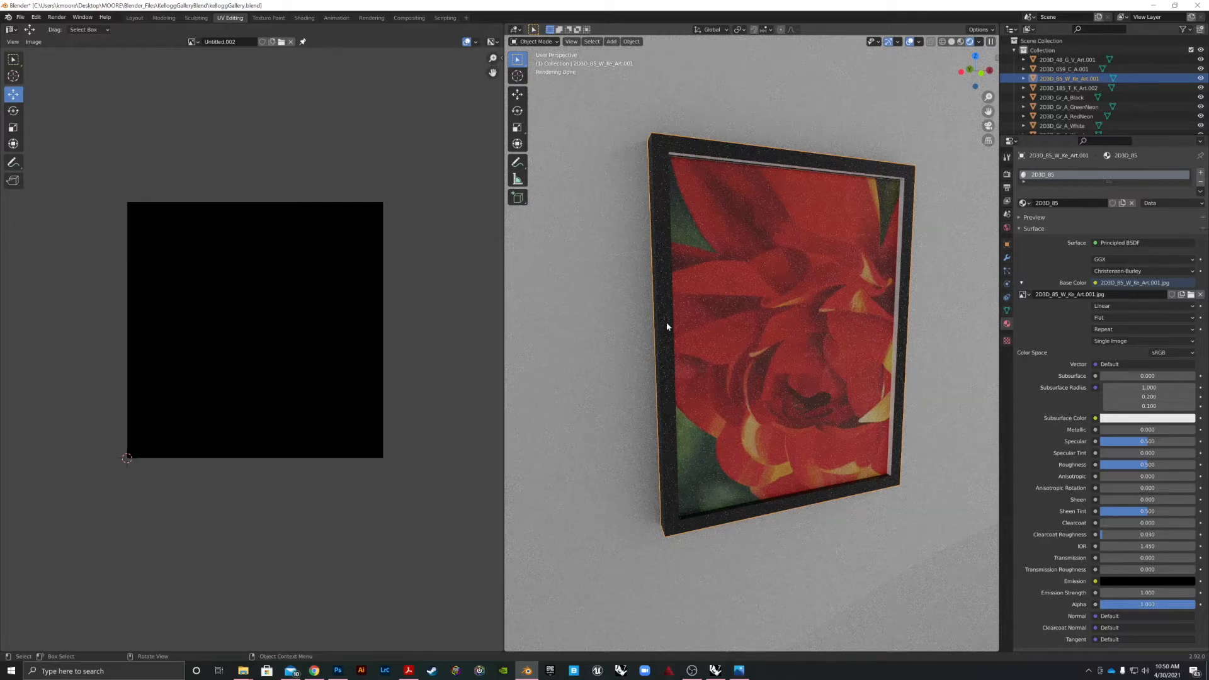
click(741, 670)
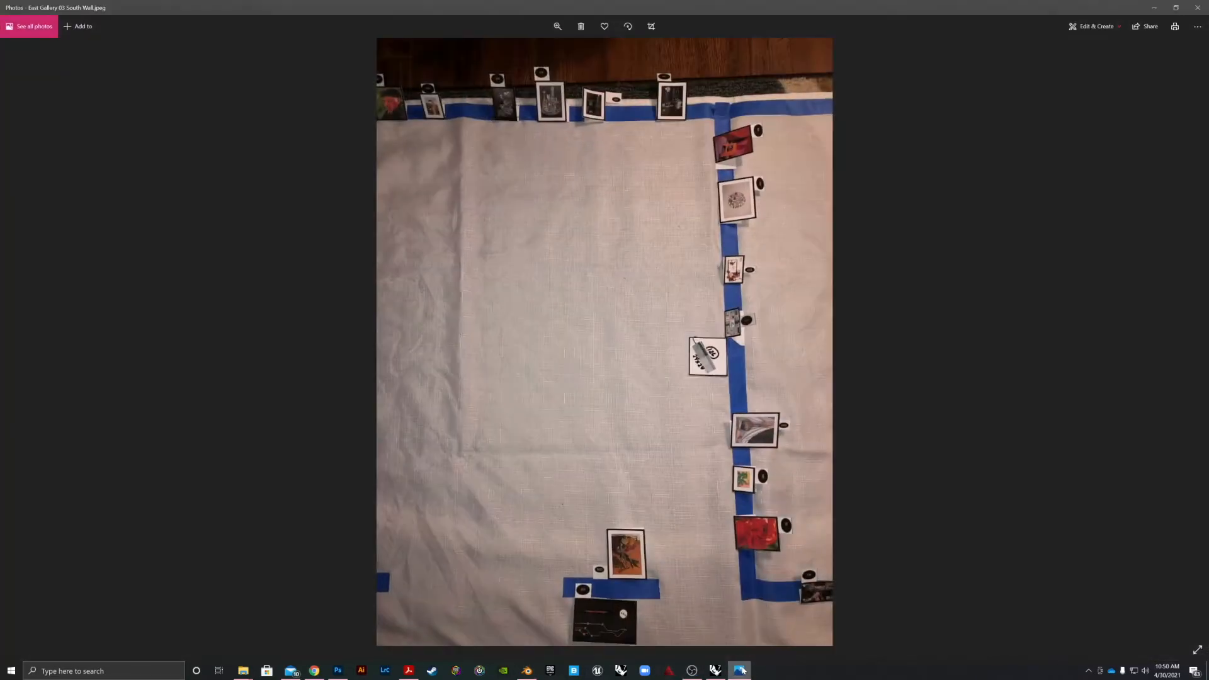
click(741, 671)
click(740, 670)
click(741, 670)
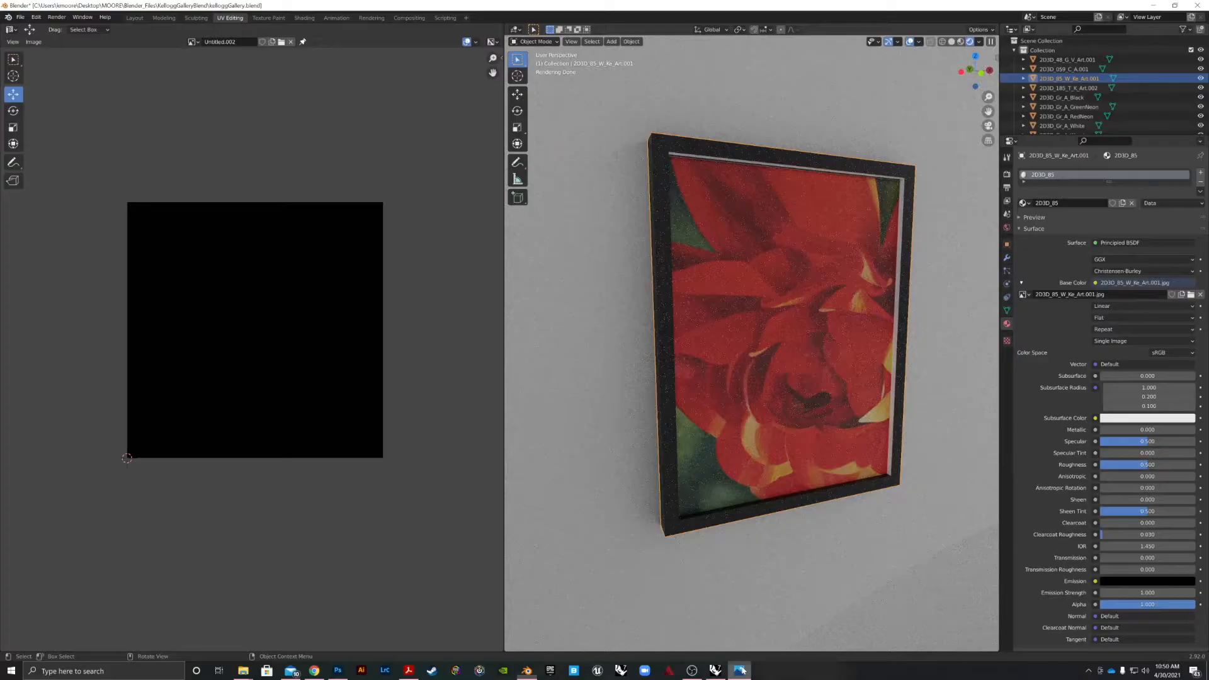
click(632, 43)
click(631, 43)
click(611, 42)
click(592, 43)
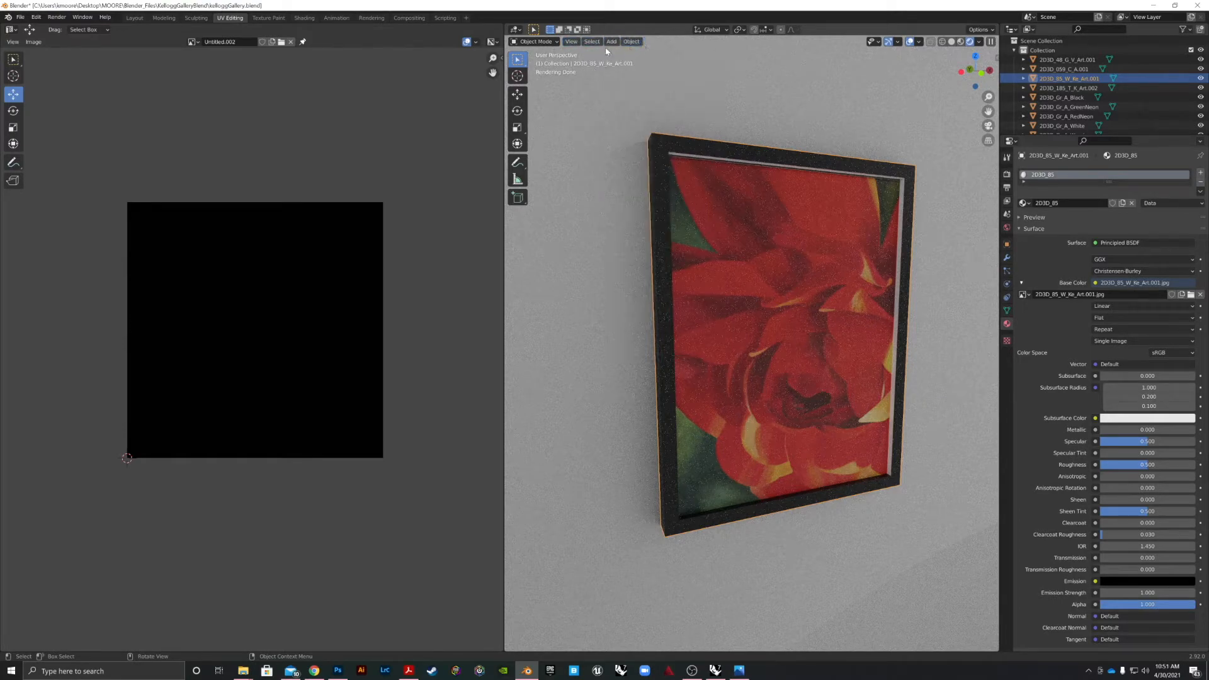
- Enter Edit Mode on the framed artwork, add the frame's inner side face to the selection, and deselect the picture face
key(Tab)
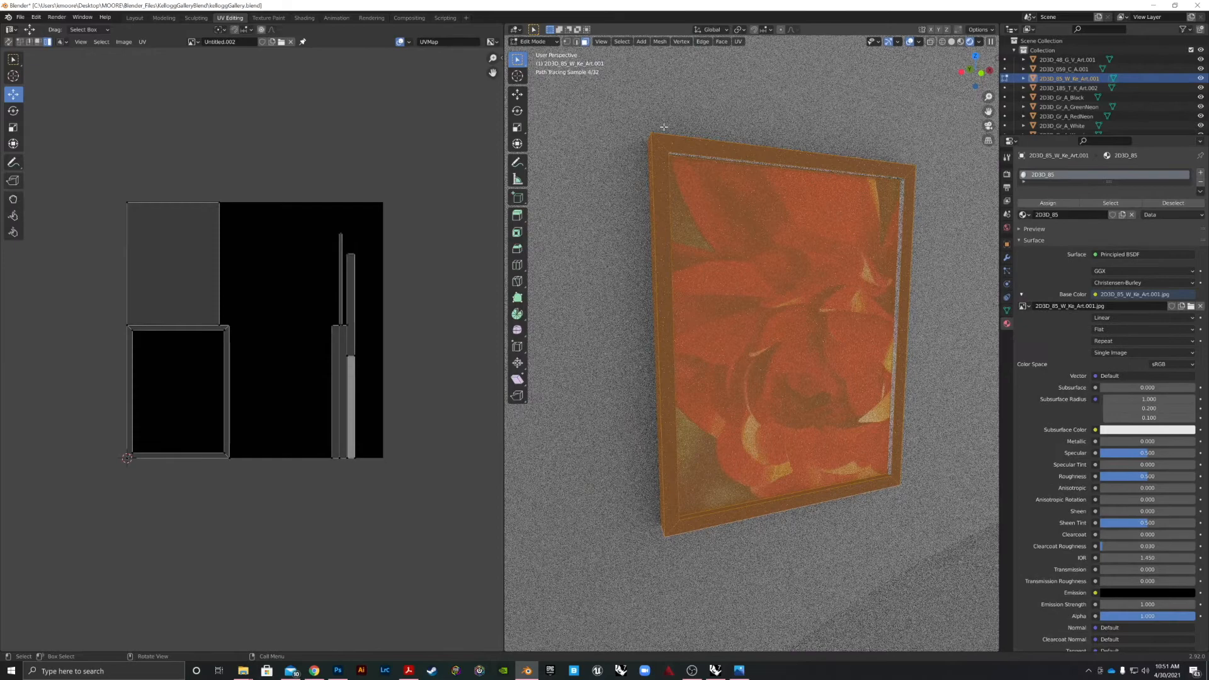
shift+click(902, 195)
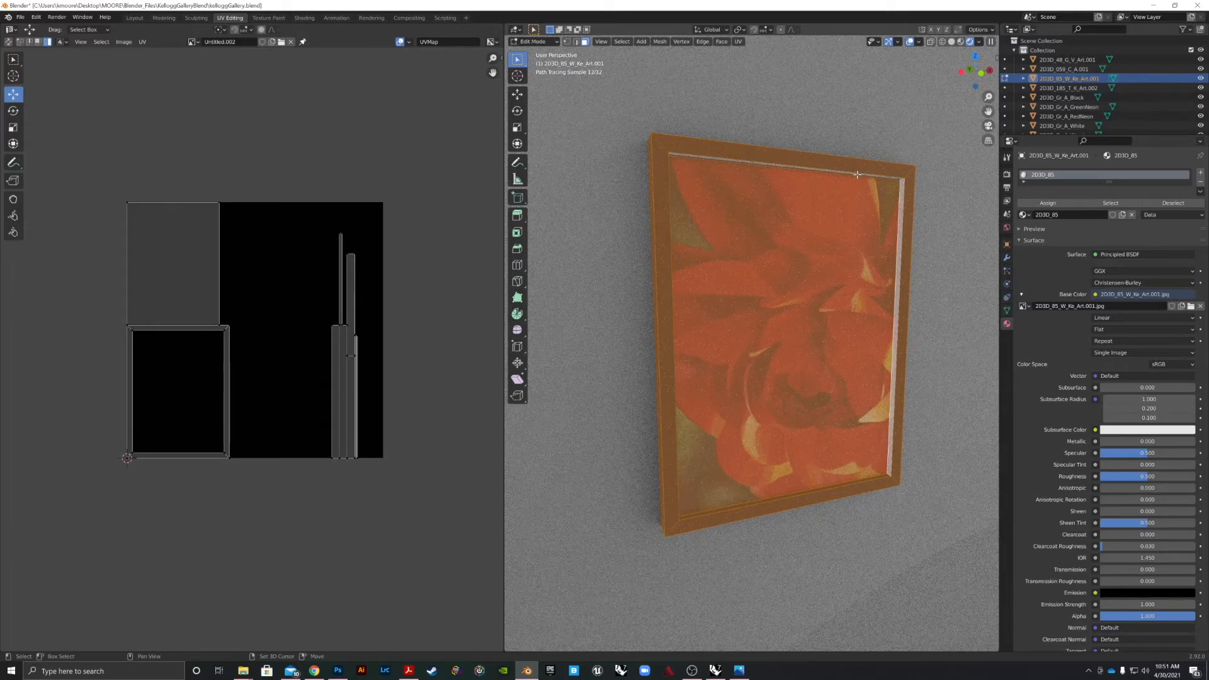
click(858, 174)
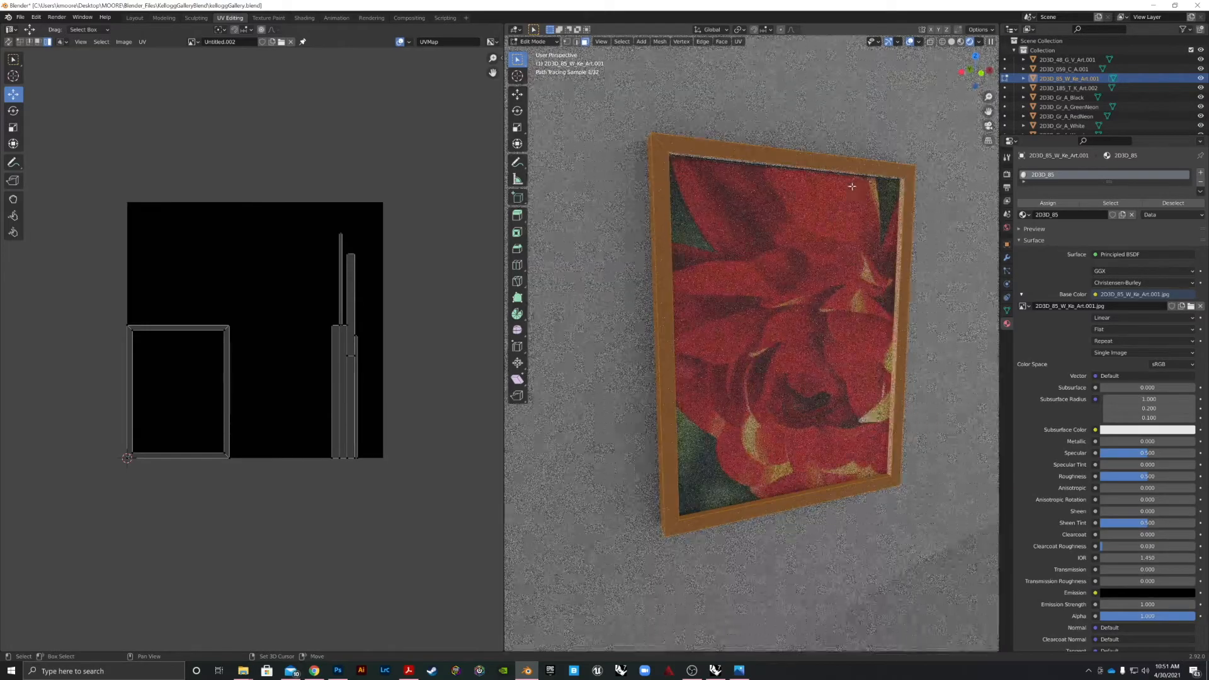
scroll(857, 164, up, 10)
scroll(858, 163, down, 10)
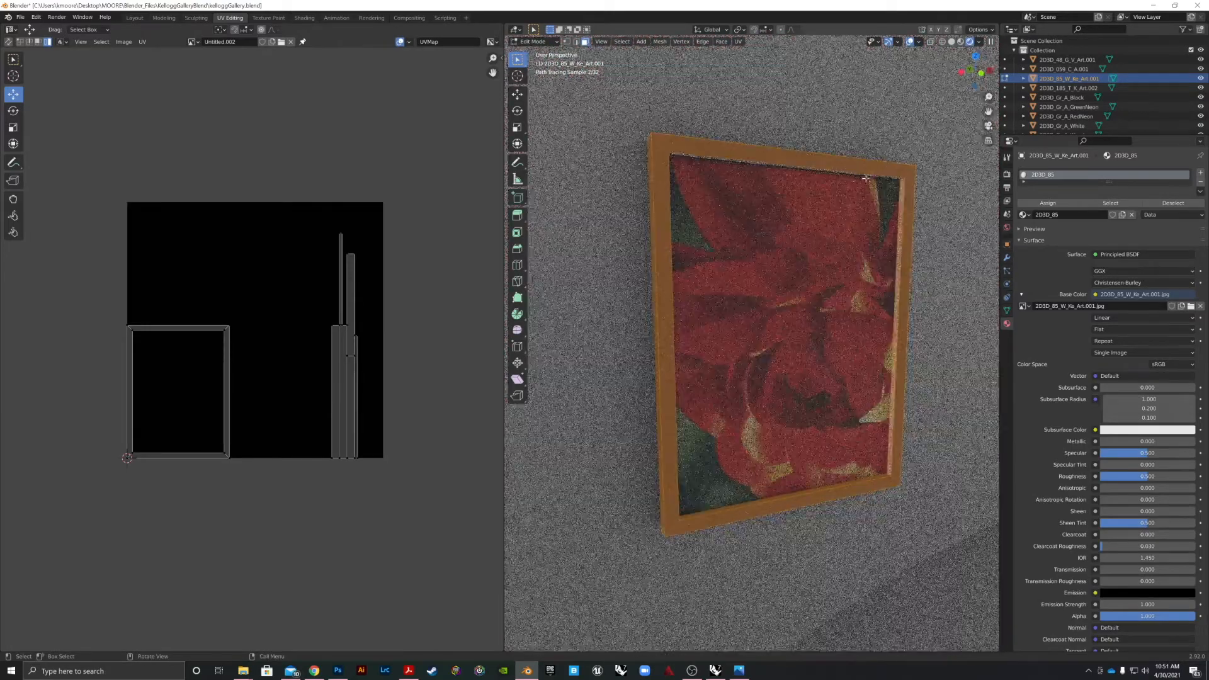
scroll(878, 171, up, 8)
scroll(877, 171, down, 8)
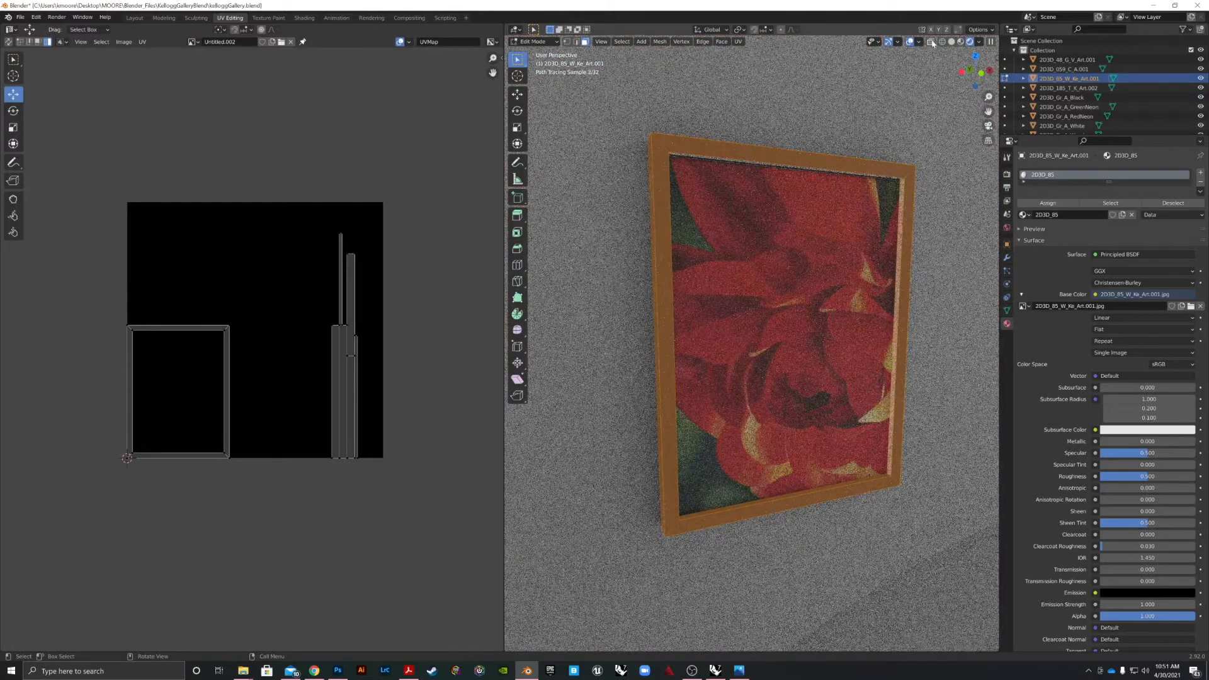
- Switch the viewport to Solid shading and add the frame's upper inner face and the picture face to the selection
click(951, 41)
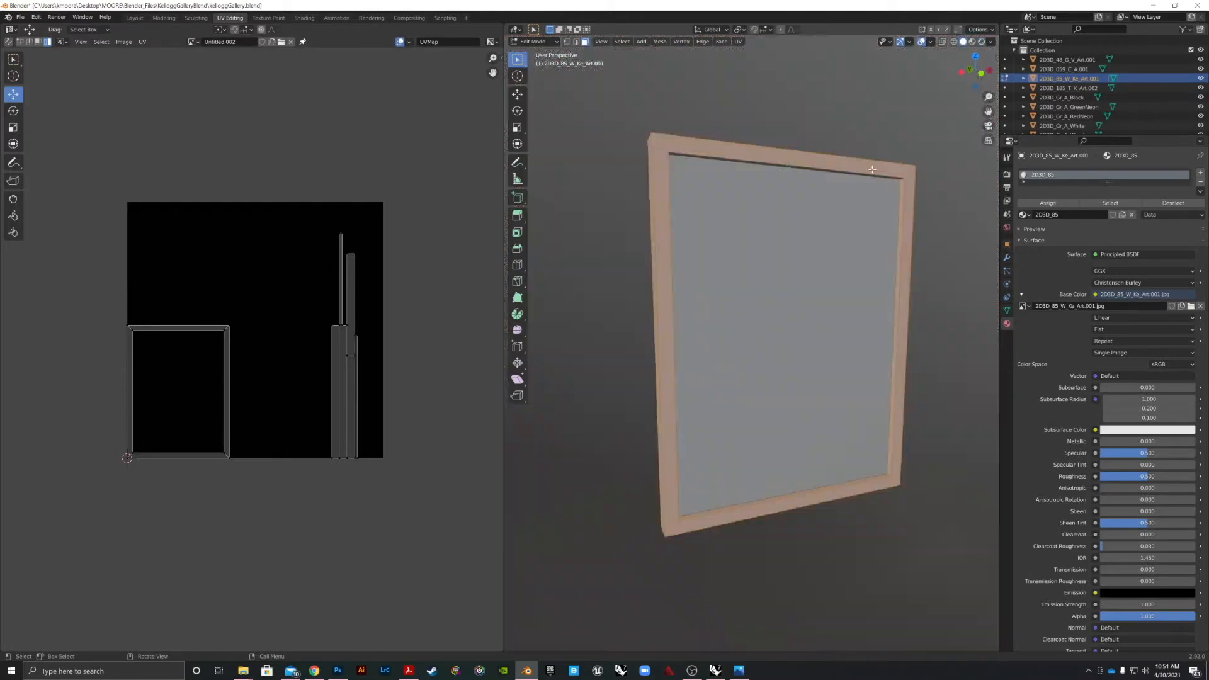
alt+click(901, 194)
drag(875, 194, 877, 189)
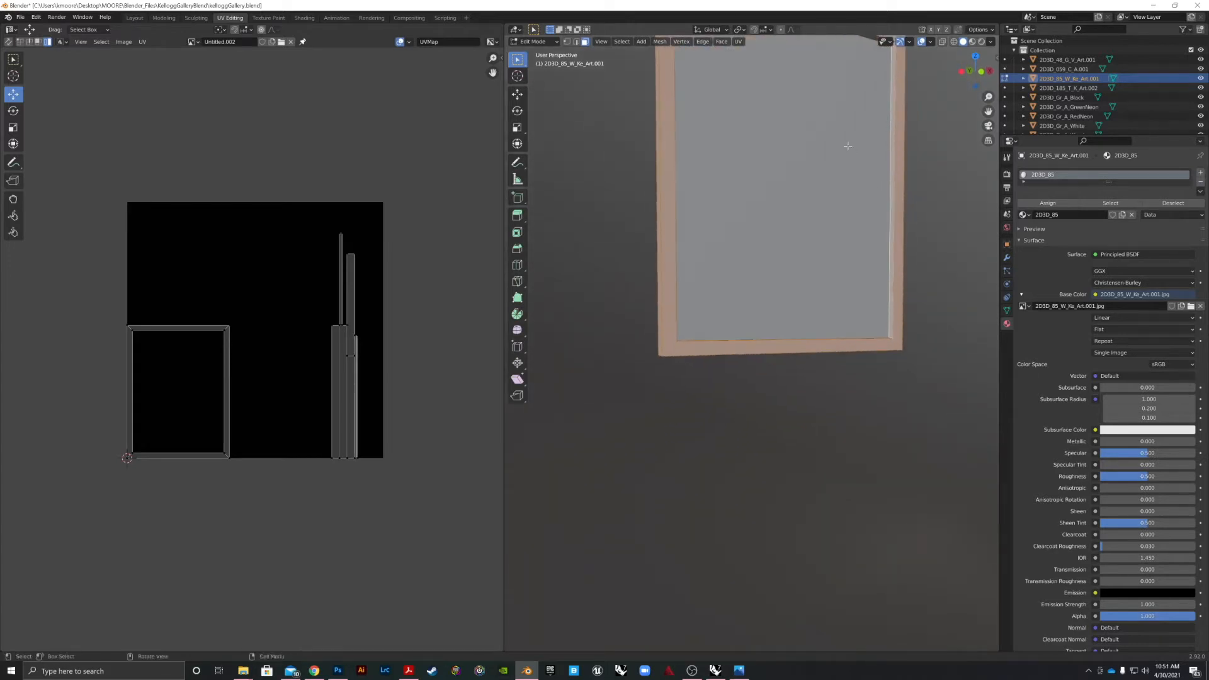
drag(847, 143, 842, 167)
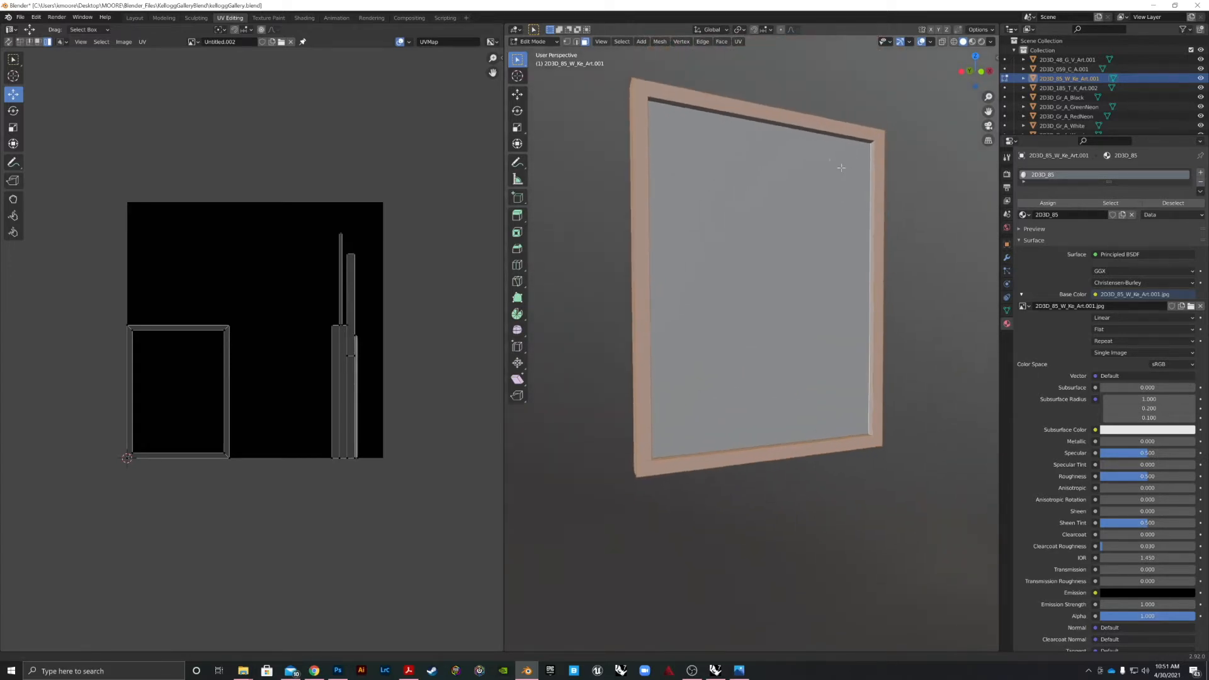
alt+click(765, 123)
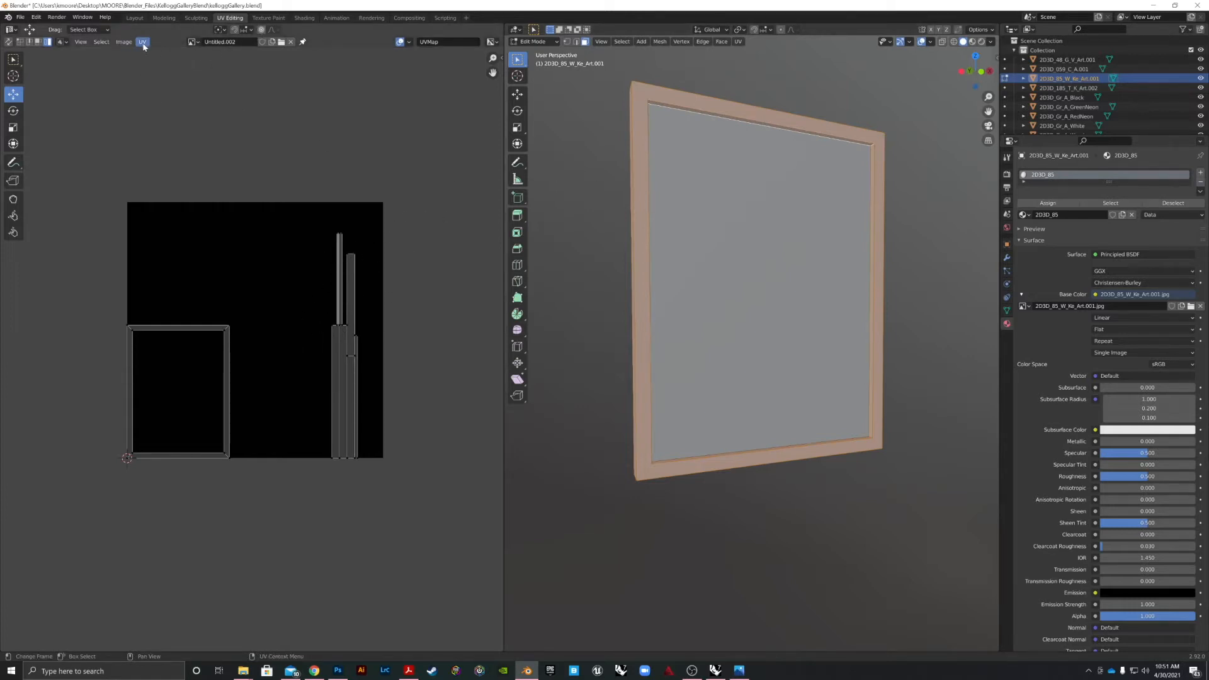
click(729, 202)
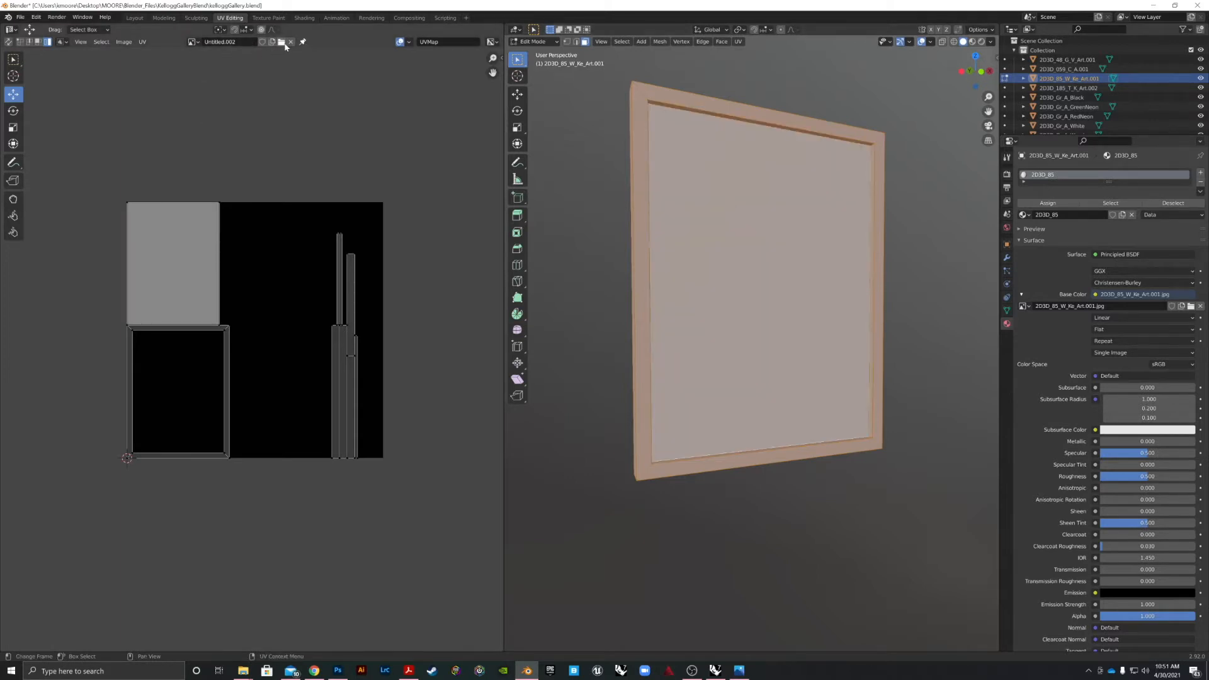
- Export the UV layout as a PNG over 2D3D_85_W_Ke_Art.001.png in the 2d3dMat folder
click(142, 42)
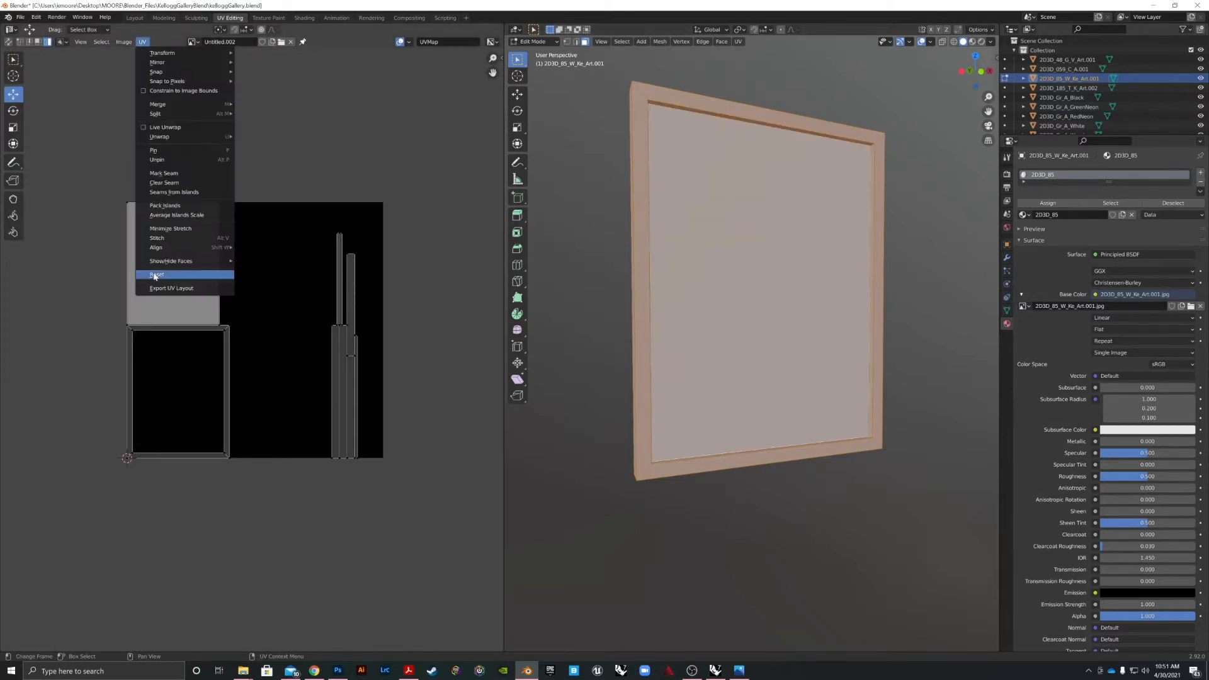
click(161, 290)
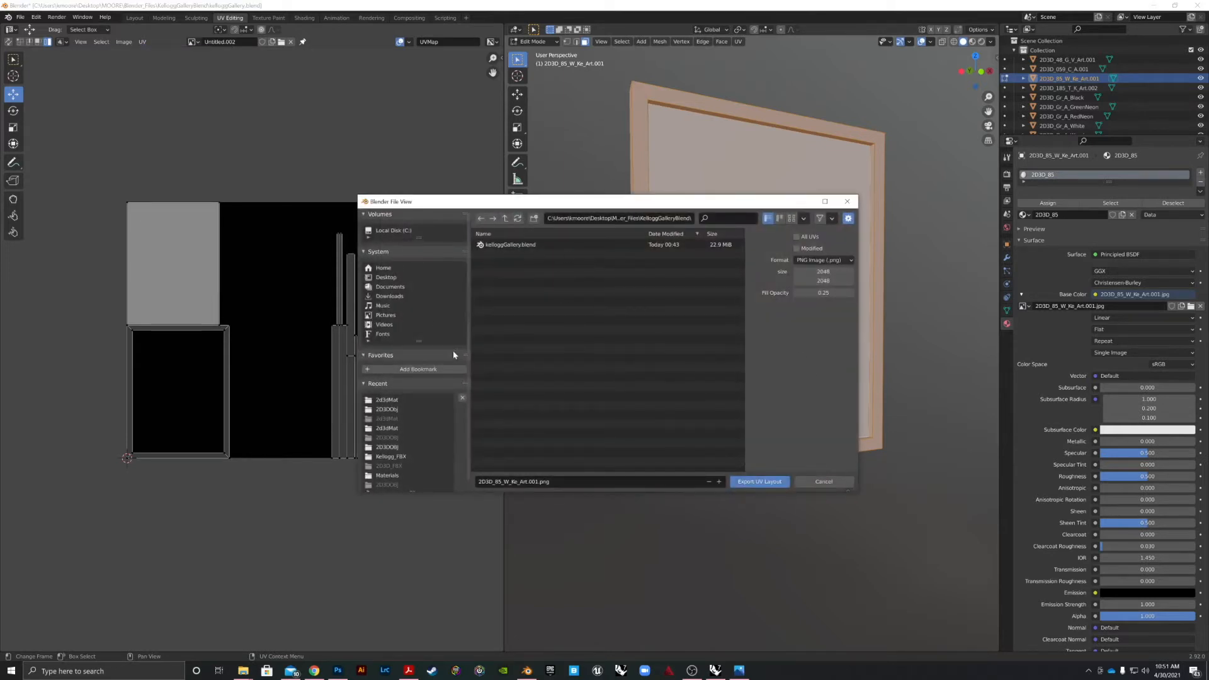
click(386, 277)
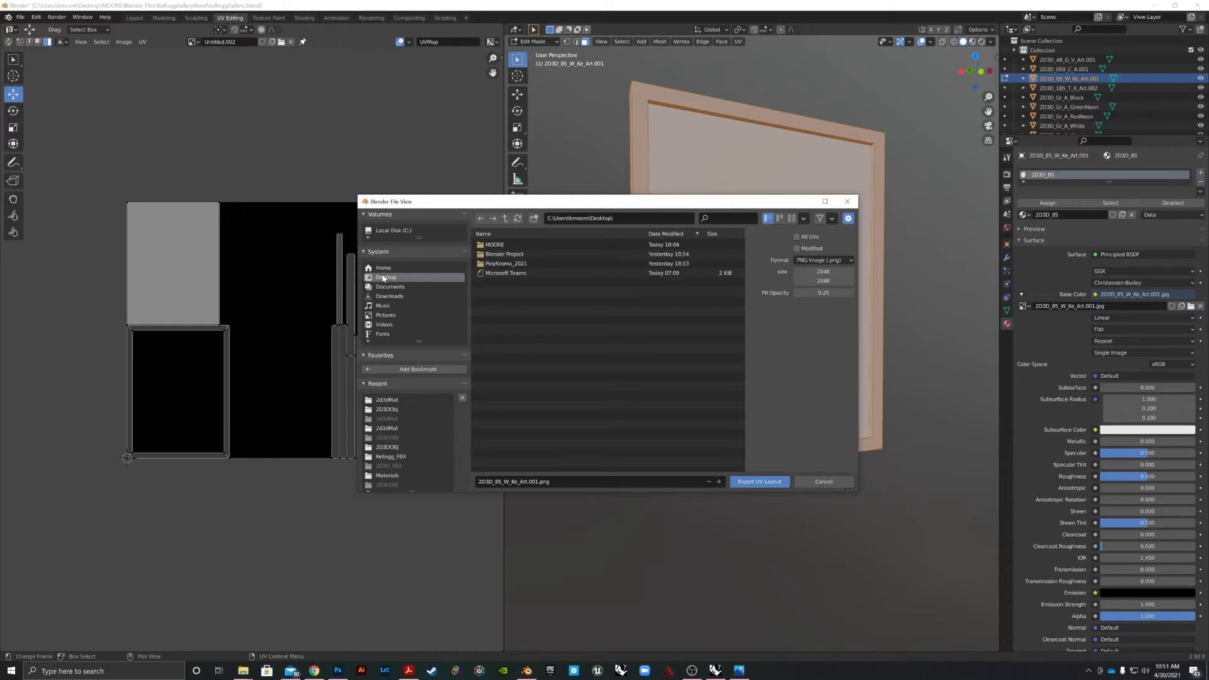
double_click(529, 245)
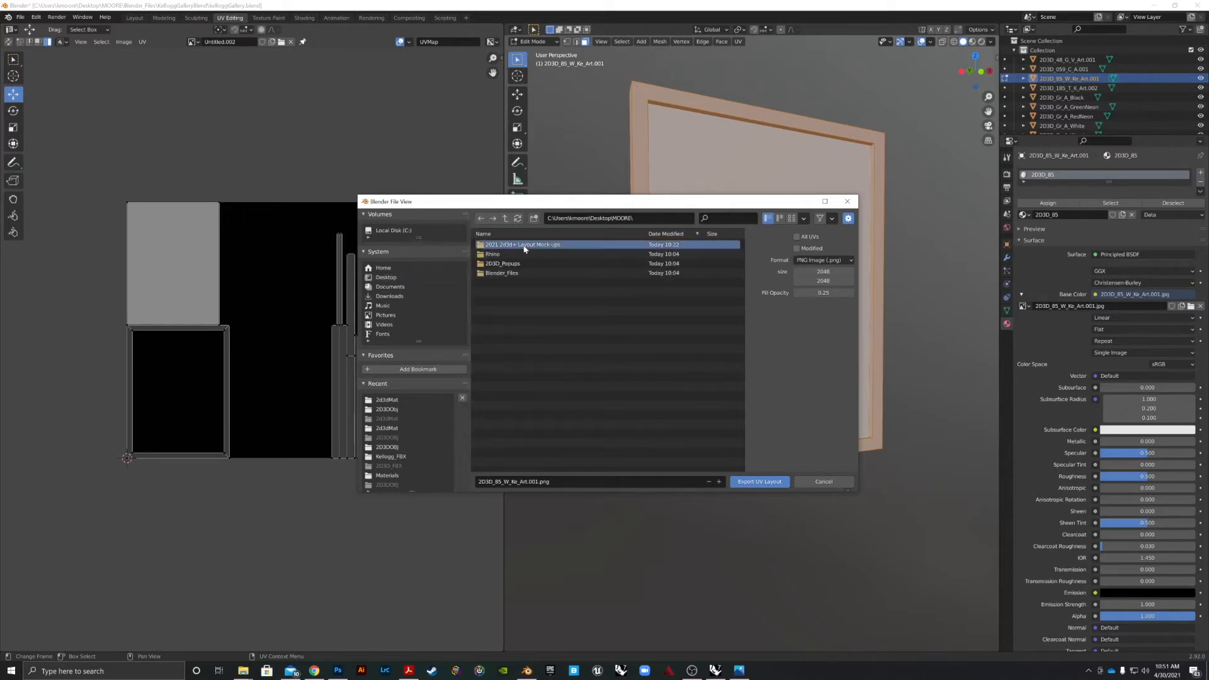
double_click(497, 273)
double_click(495, 245)
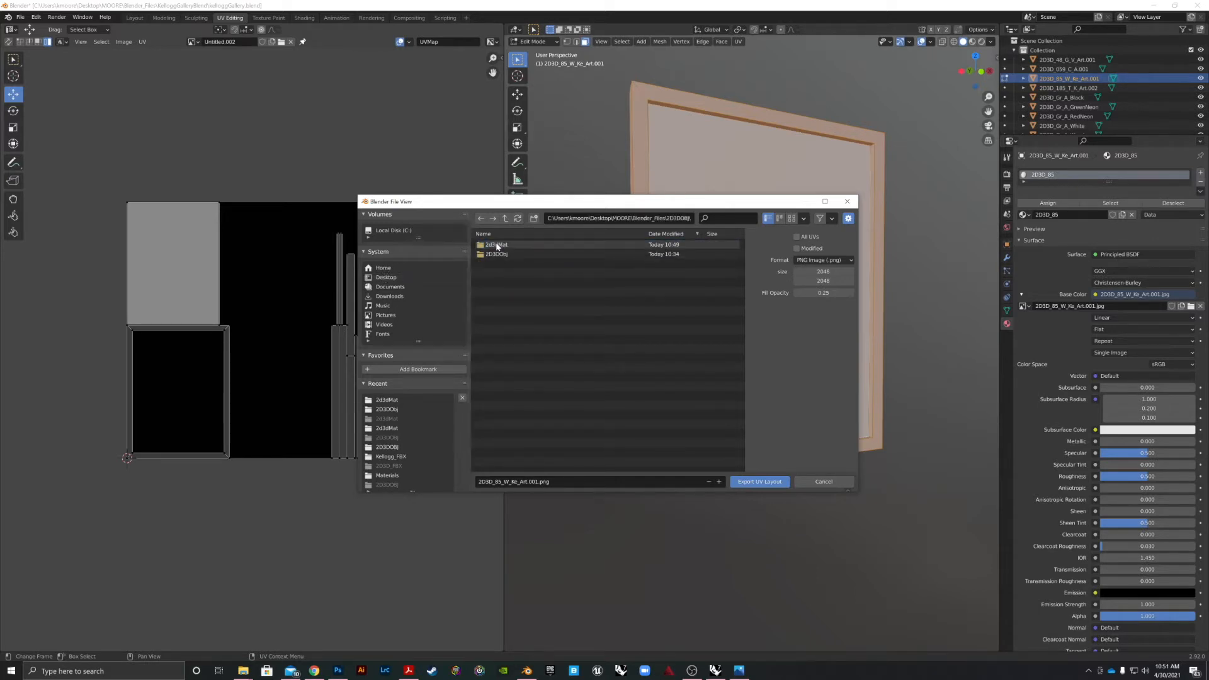
double_click(497, 247)
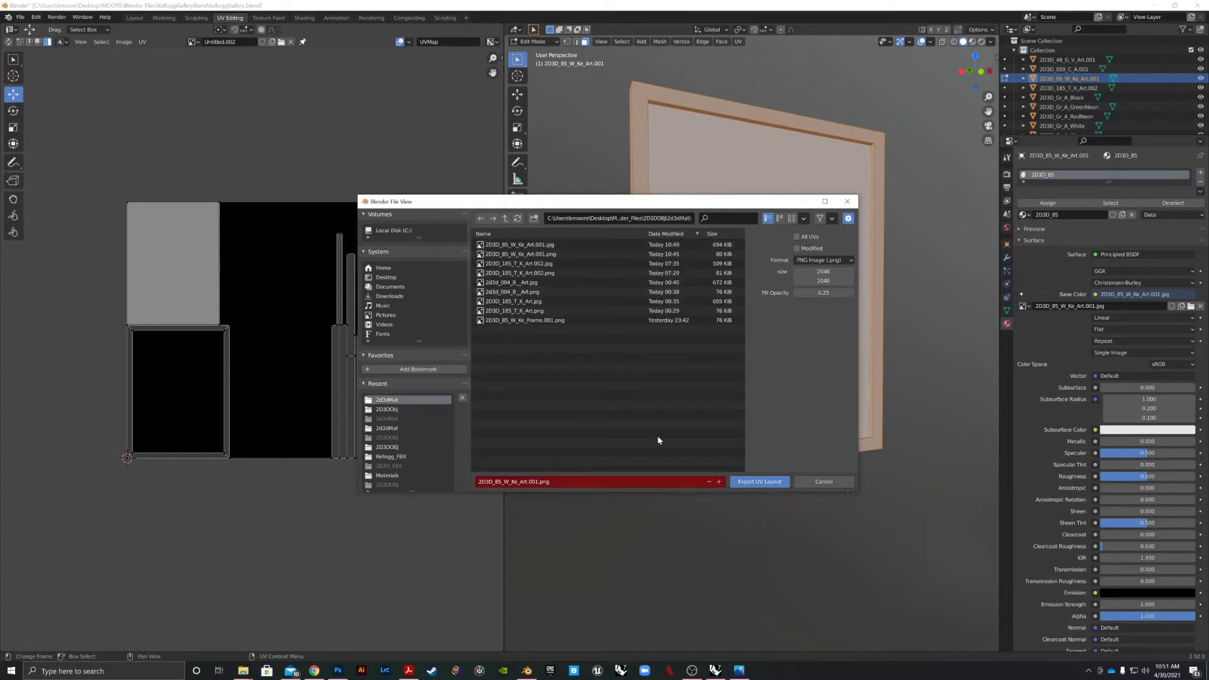
click(758, 482)
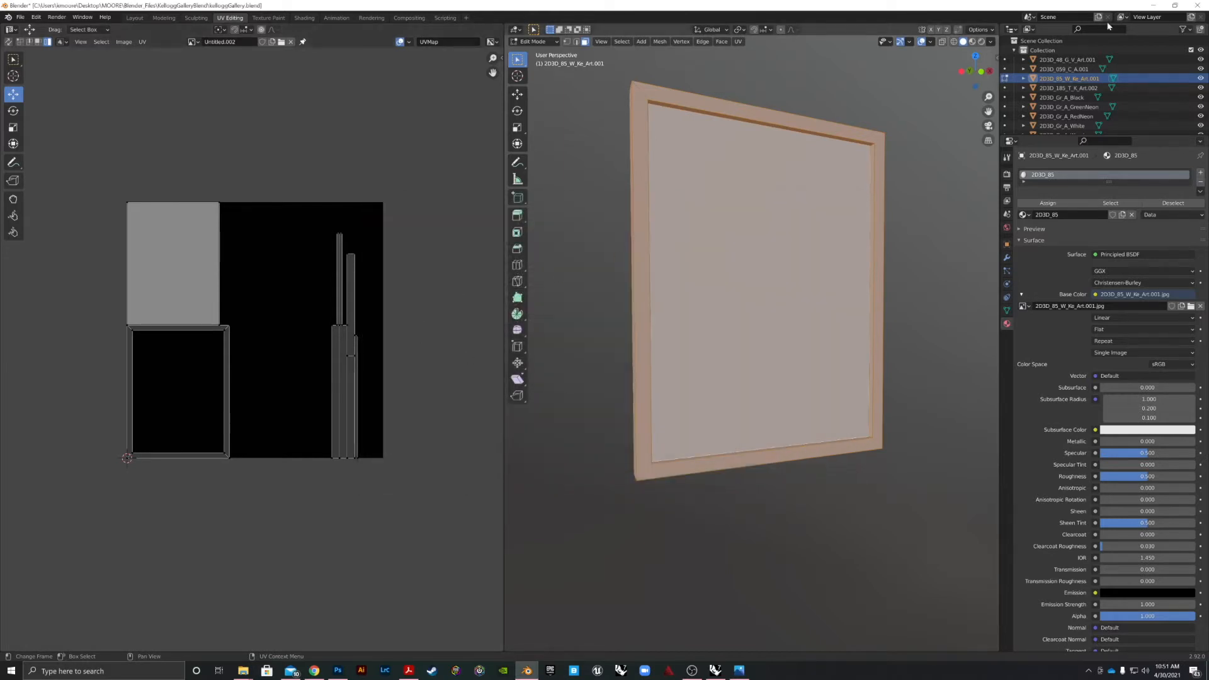
- Switch from Blender to Photoshop and bring up the 2D3D_85_W_Ke_Art.001.png document
click(1152, 5)
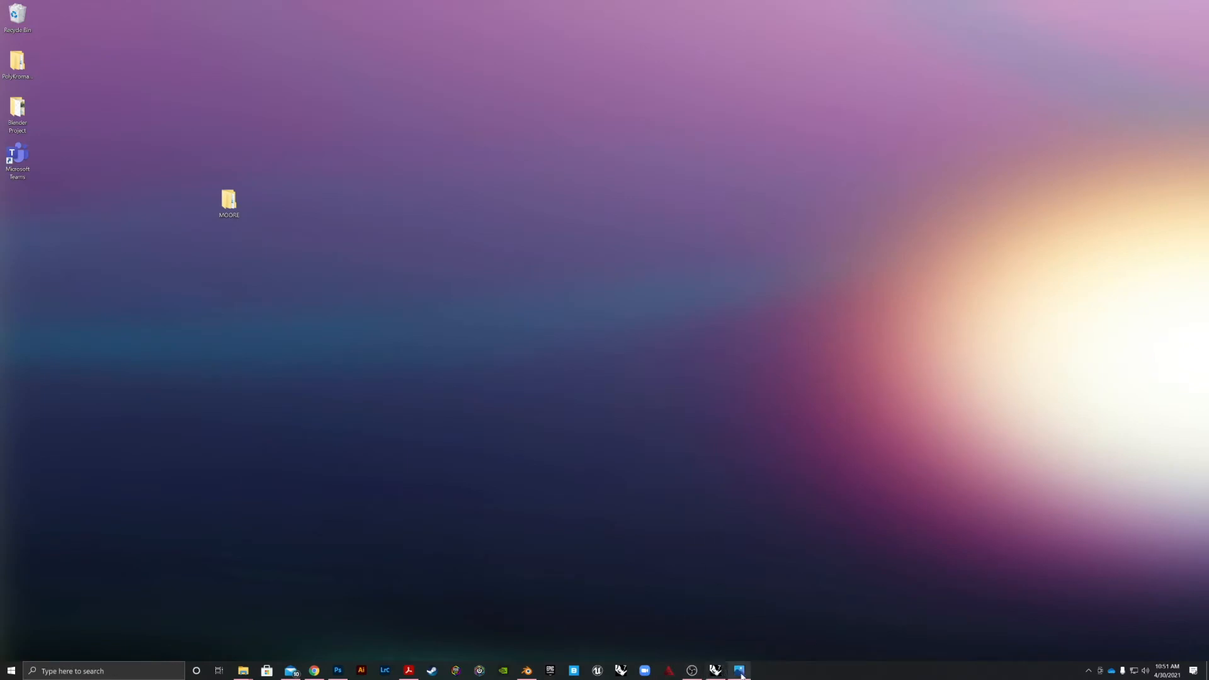
mouse_move(742, 676)
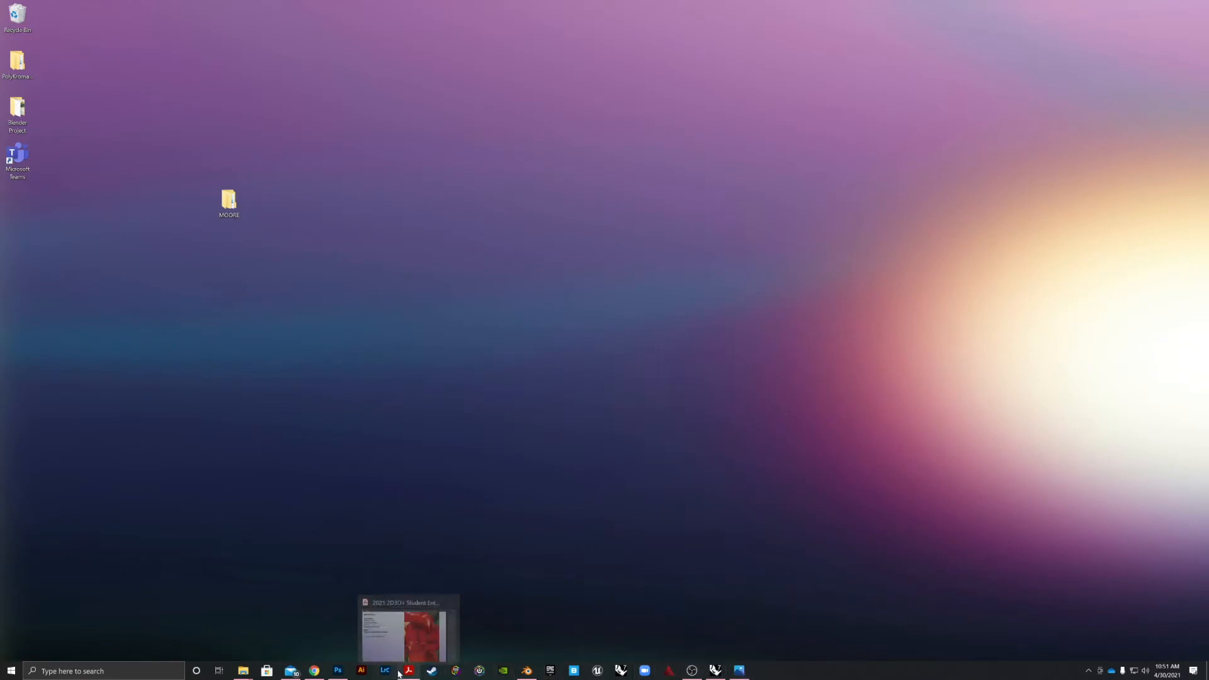
click(338, 671)
click(88, 34)
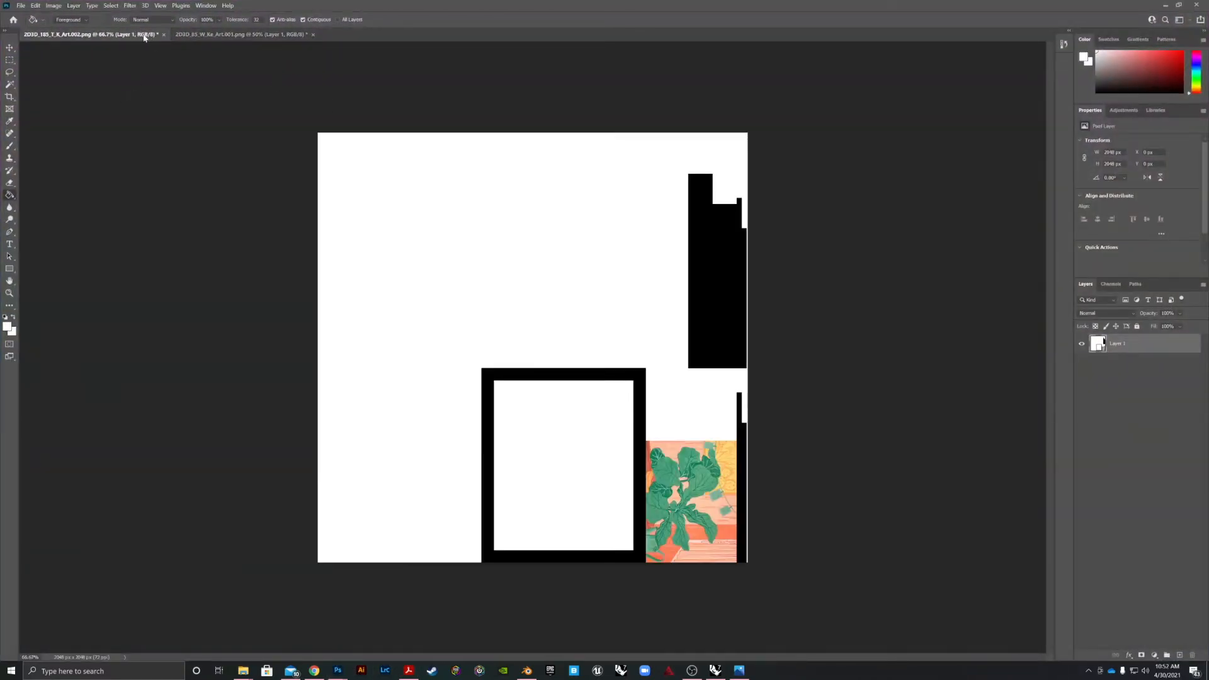
click(208, 35)
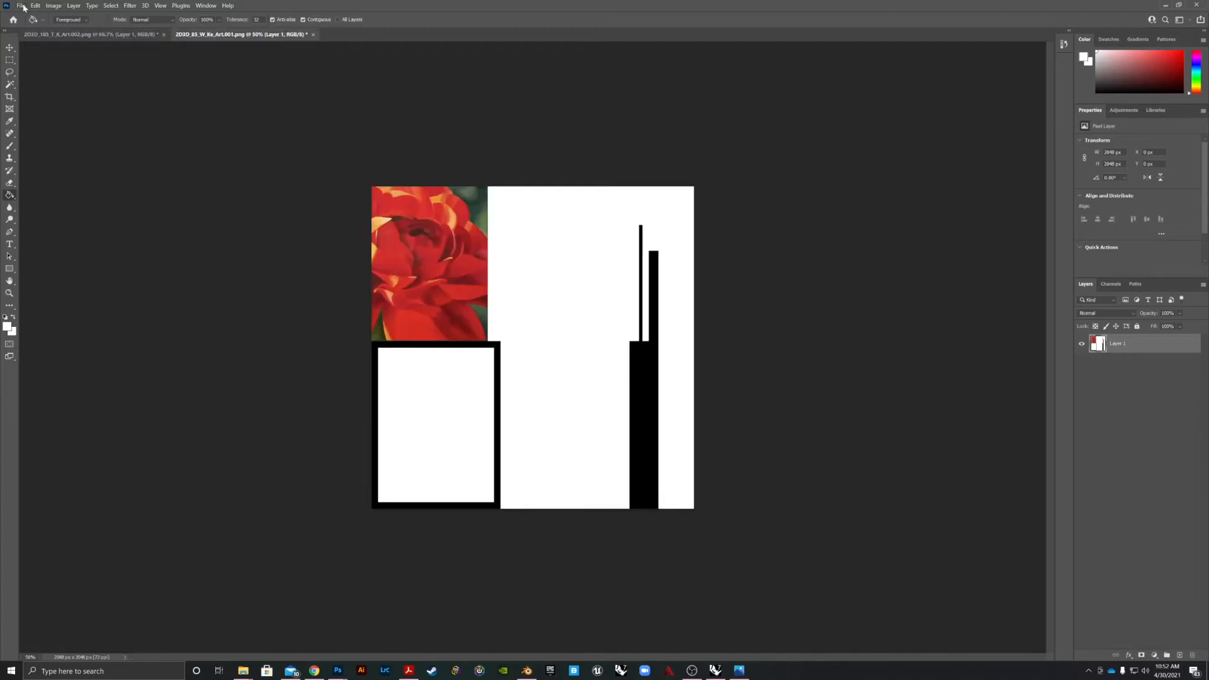
- Try to reload the re-exported 2D3D_85_W_Ke_Art.001.png from the 2d3dMat folder while its old version is still open
click(22, 6)
mouse_move(30, 146)
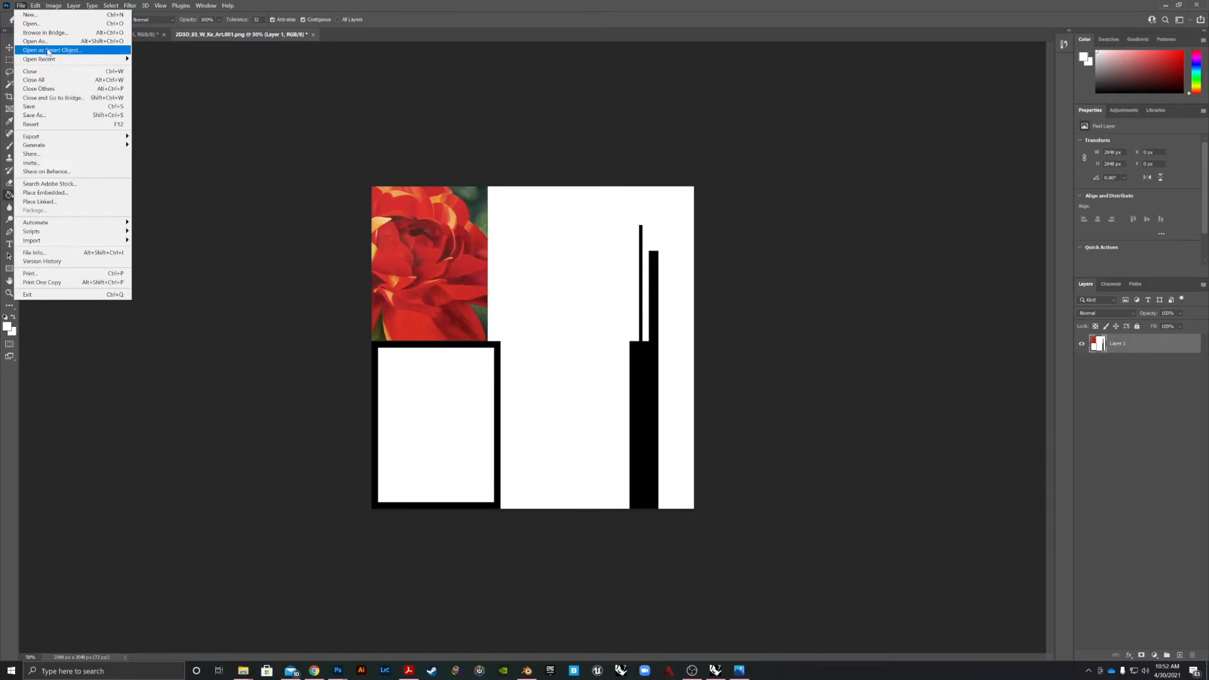
click(32, 23)
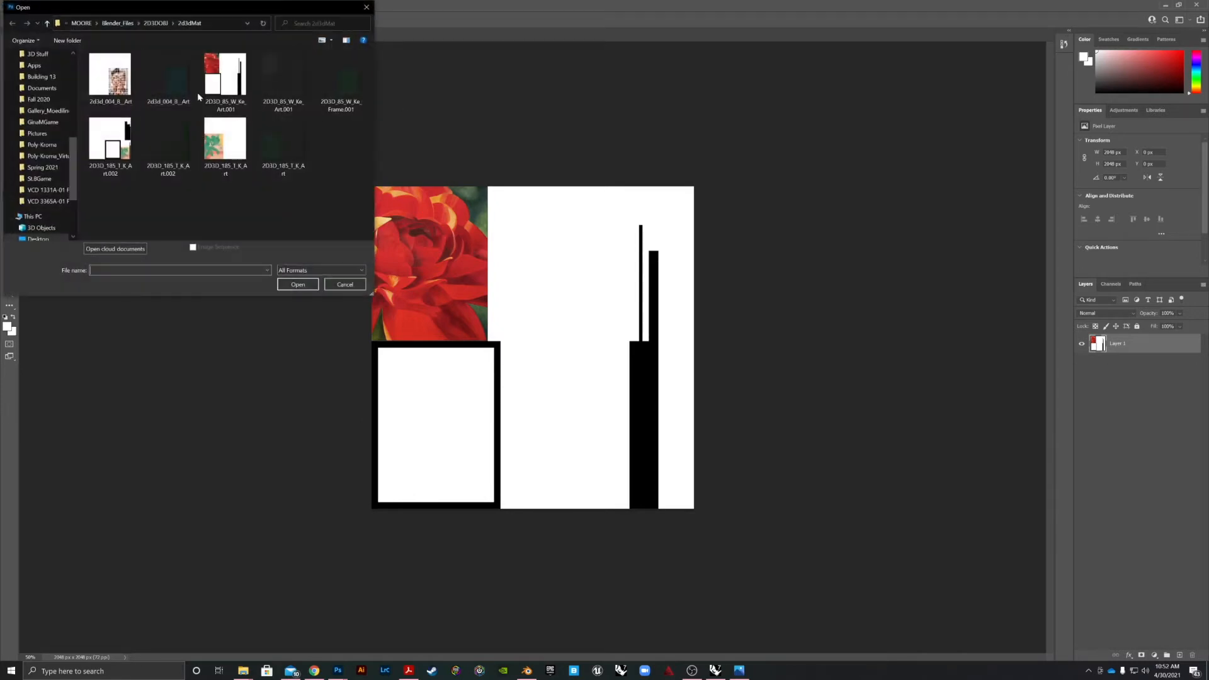
click(291, 75)
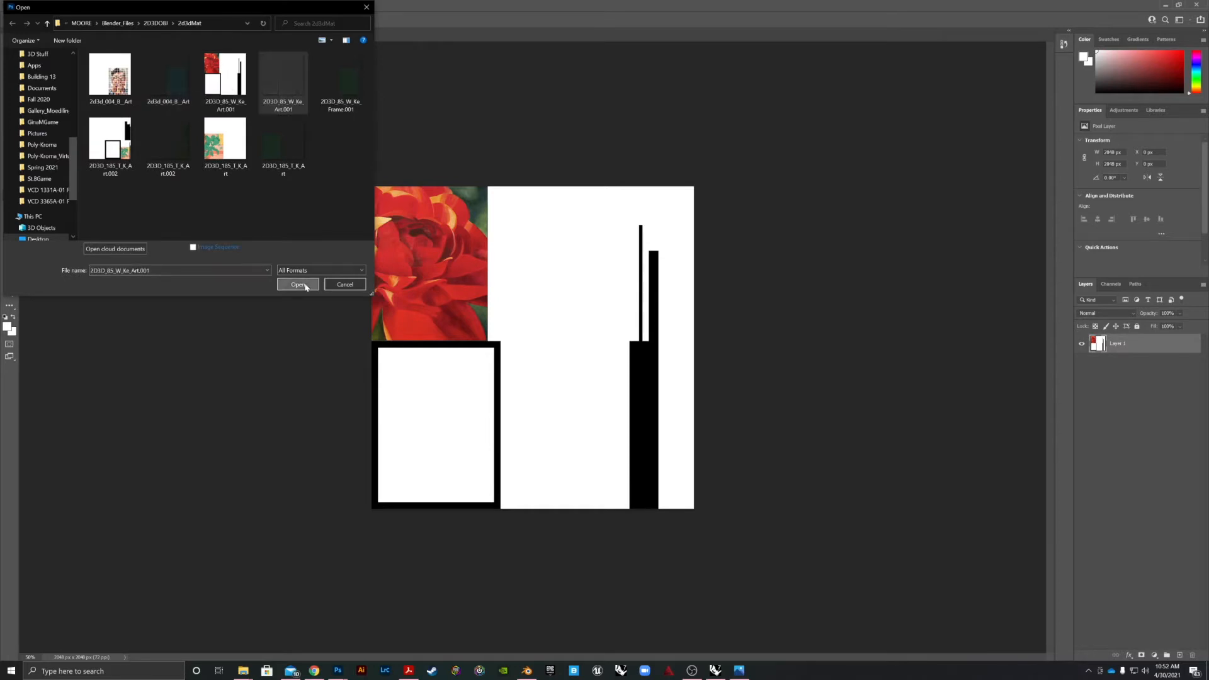
click(305, 284)
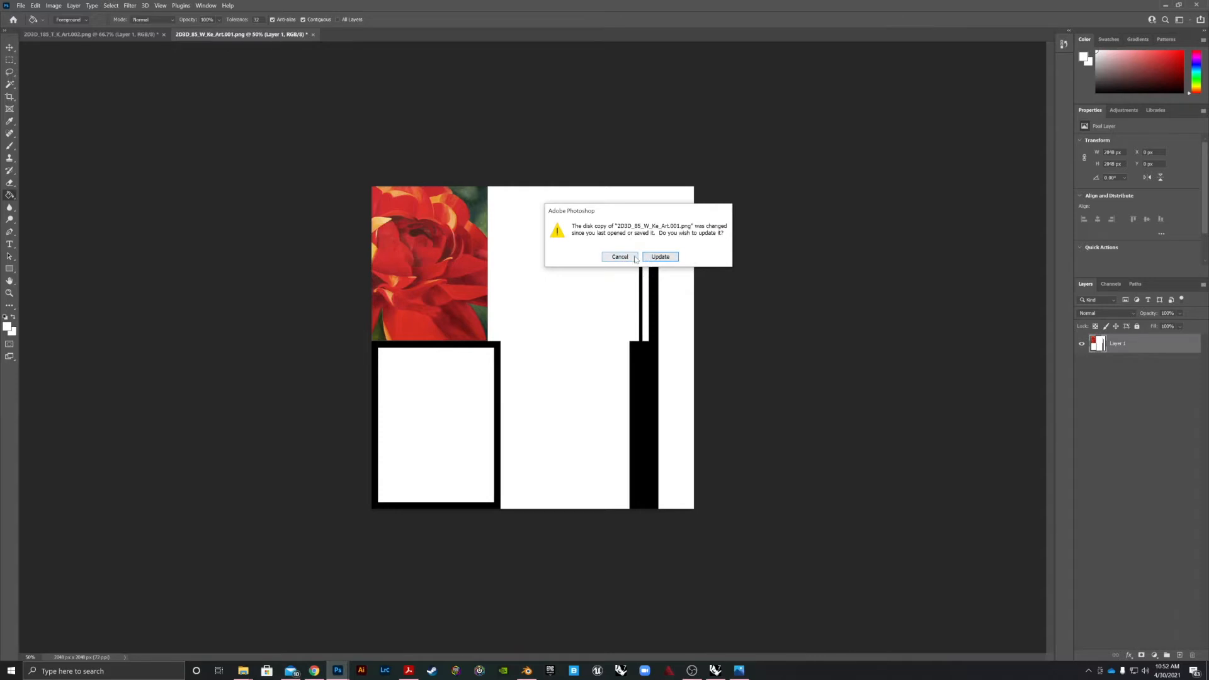
click(660, 257)
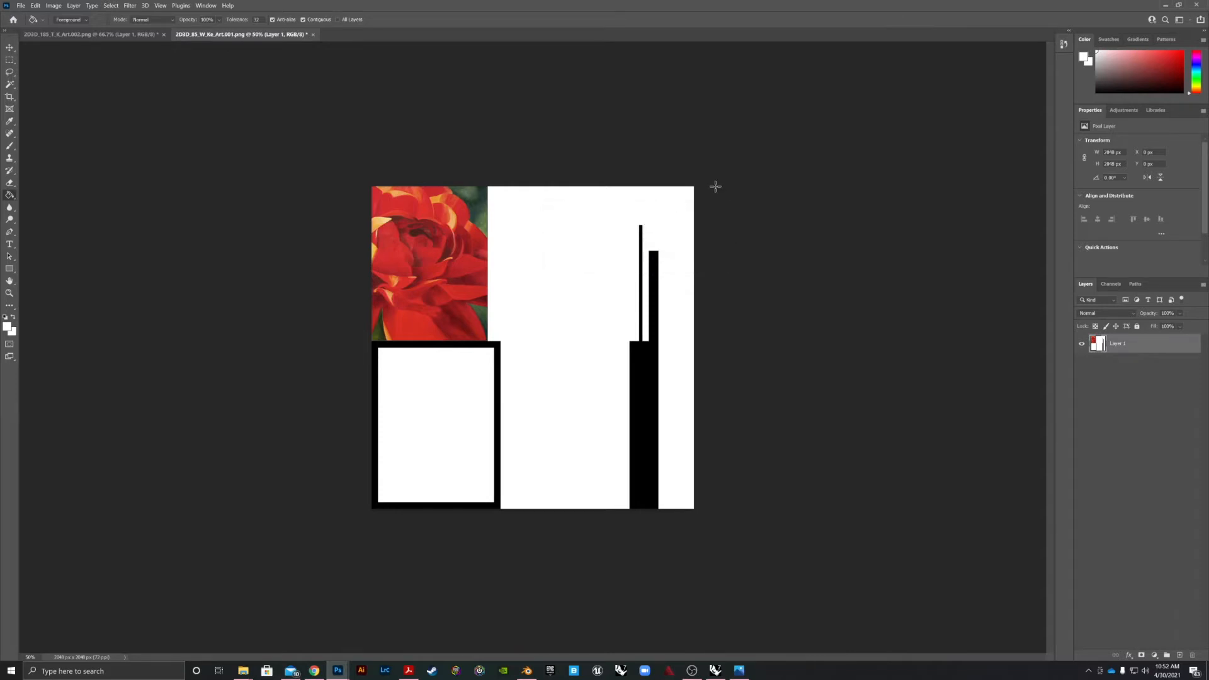
- Close the old 2D3D_85_W_Ke_Art.001.png without saving and open the re-exported PNG from the 2d3dMat folder
click(313, 35)
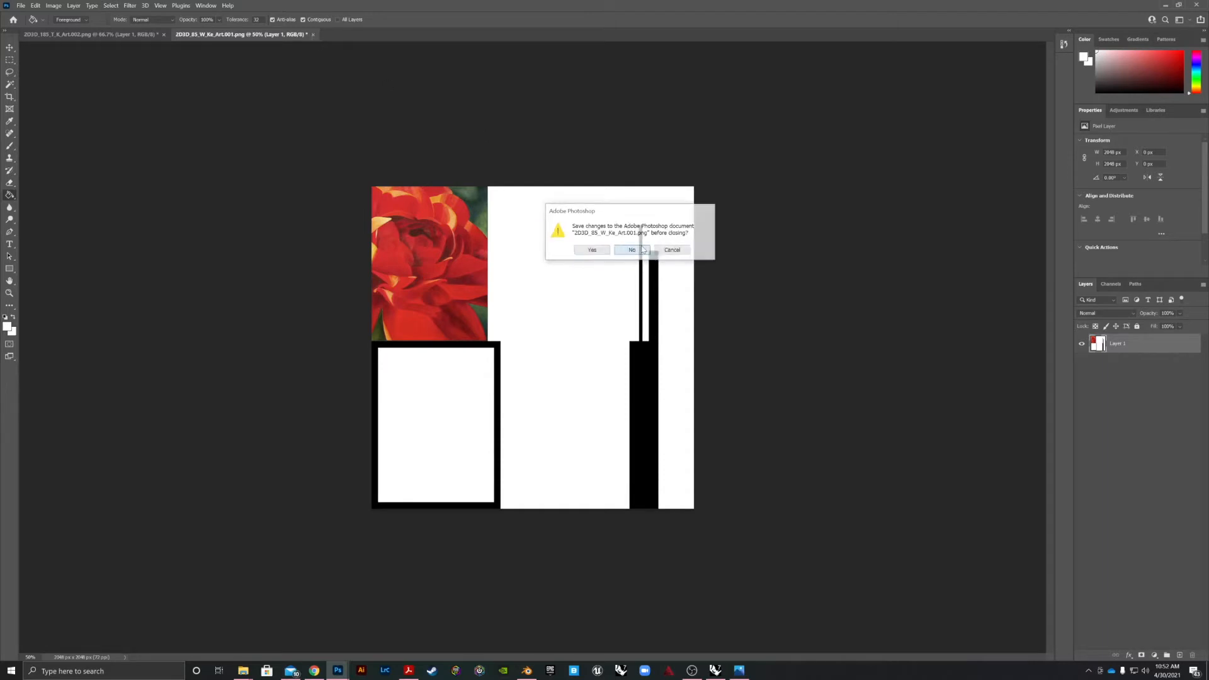
click(643, 250)
click(22, 8)
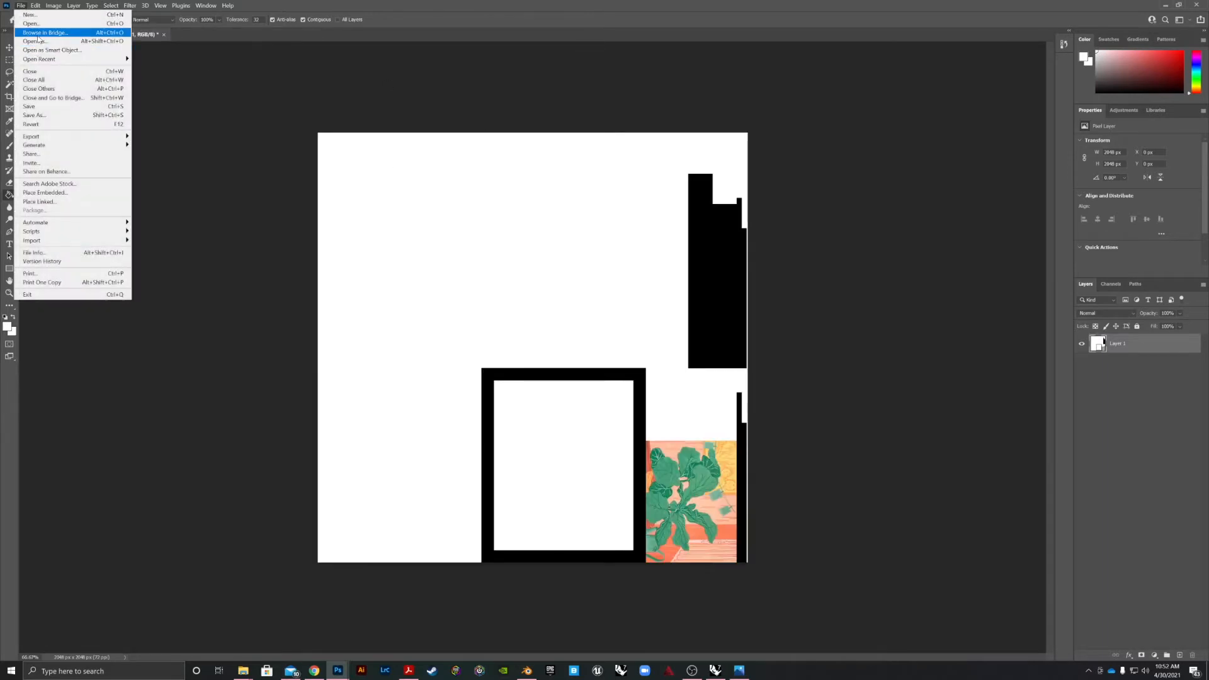
click(31, 26)
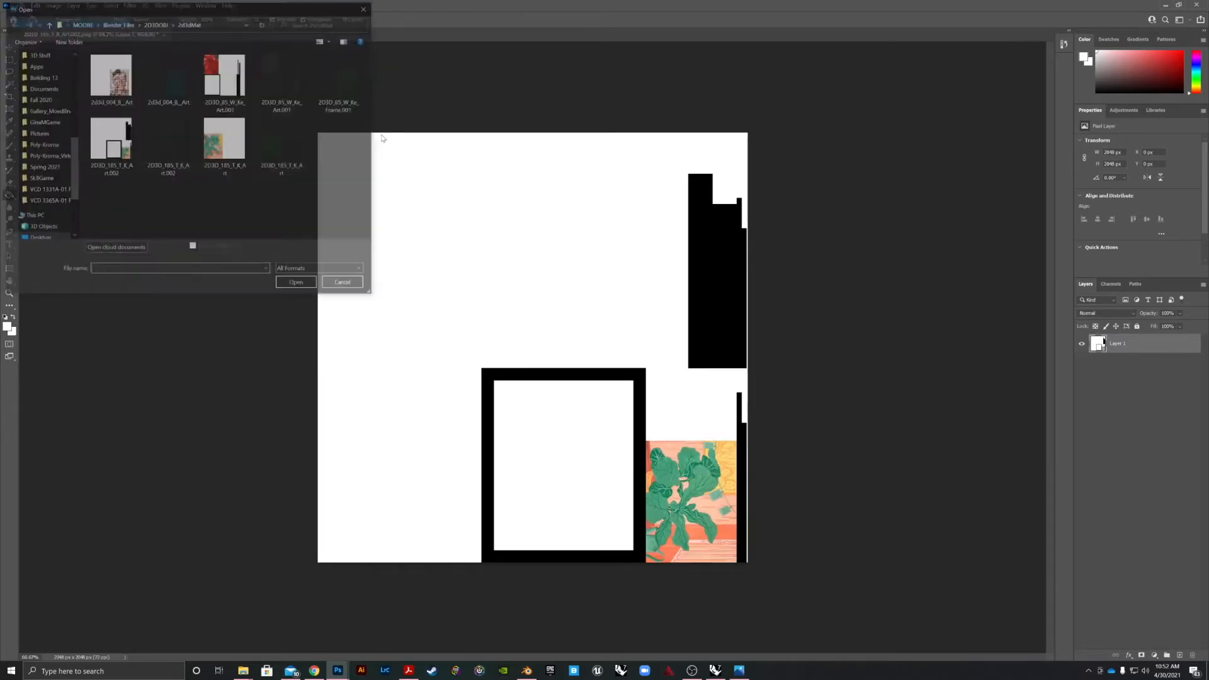
click(285, 80)
click(298, 285)
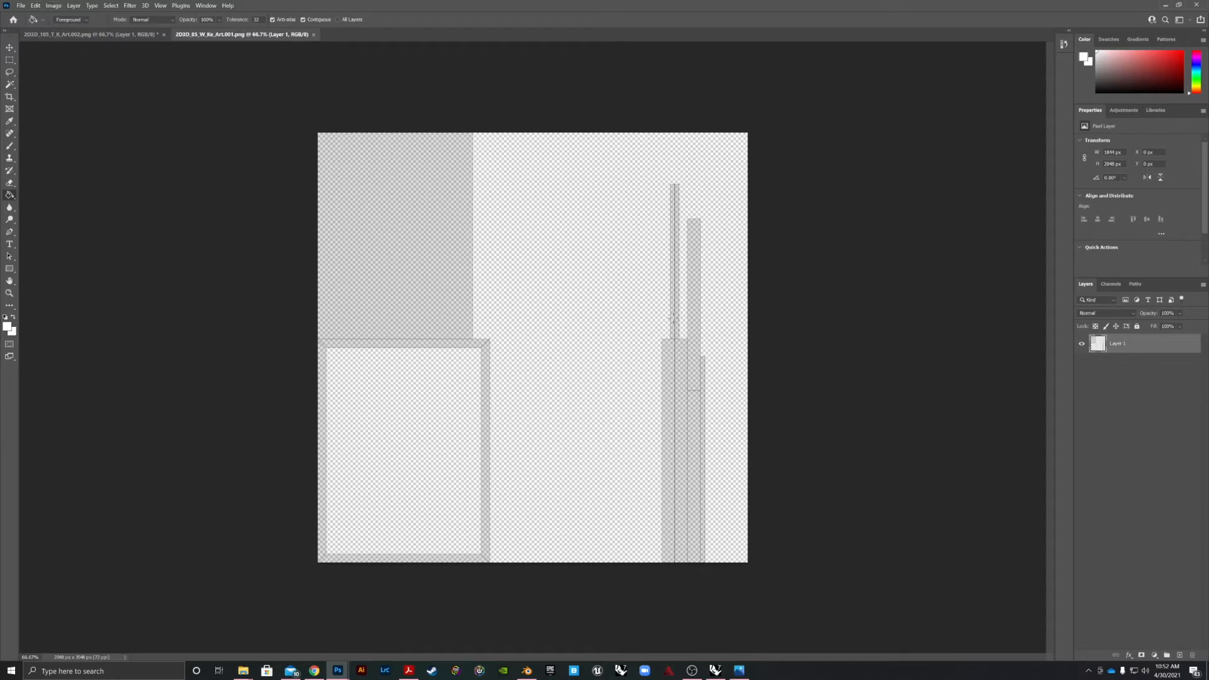
- Try filling the two narrow upper frame strips of the UV layout with white, and undo the fills
click(671, 315)
click(678, 316)
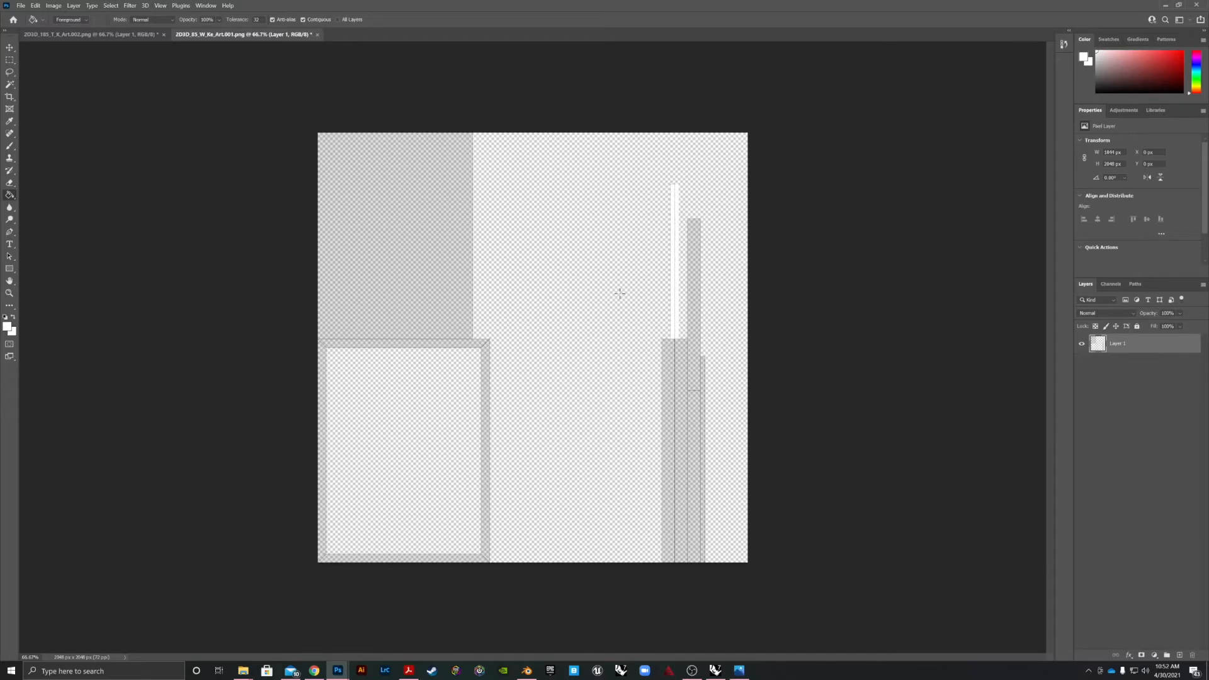
key(w)
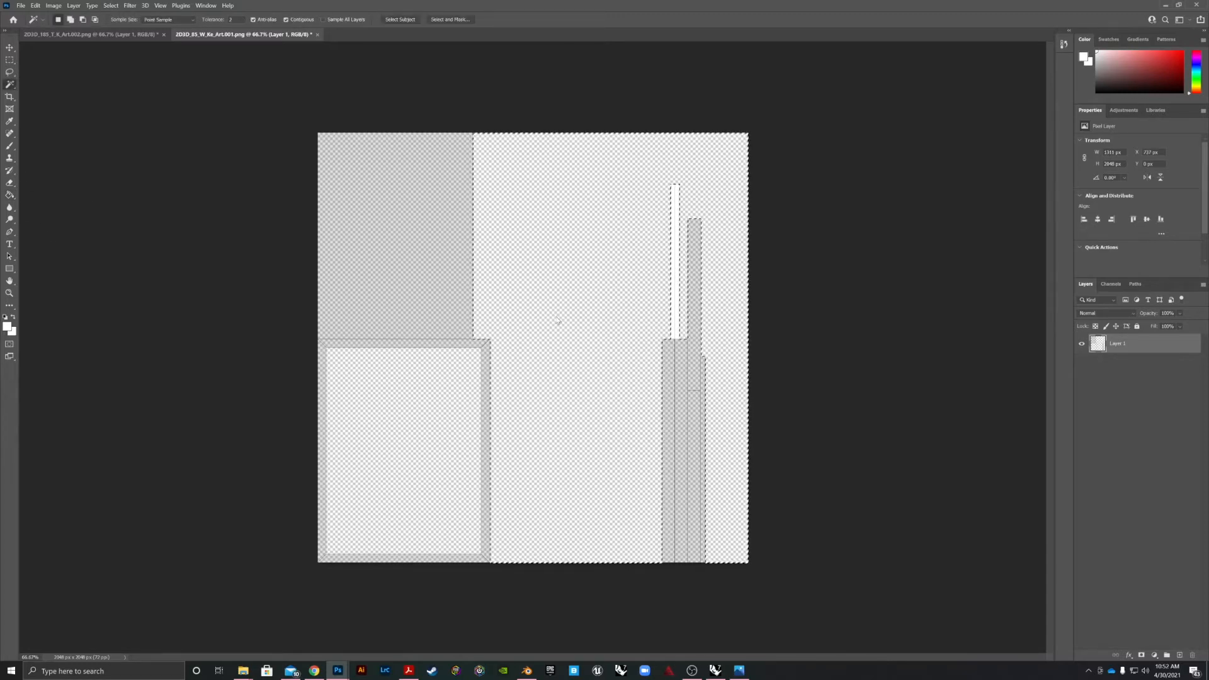
key(ctrl+d)
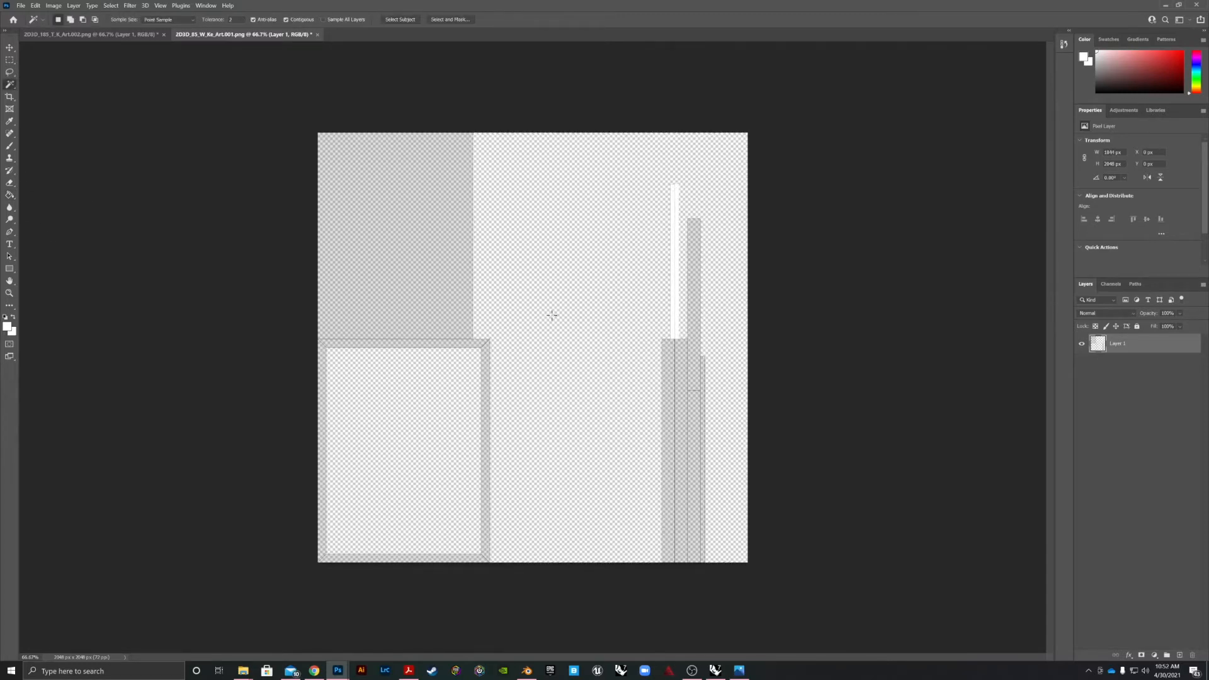
key(ctrl+z)
key(ctrl+z)
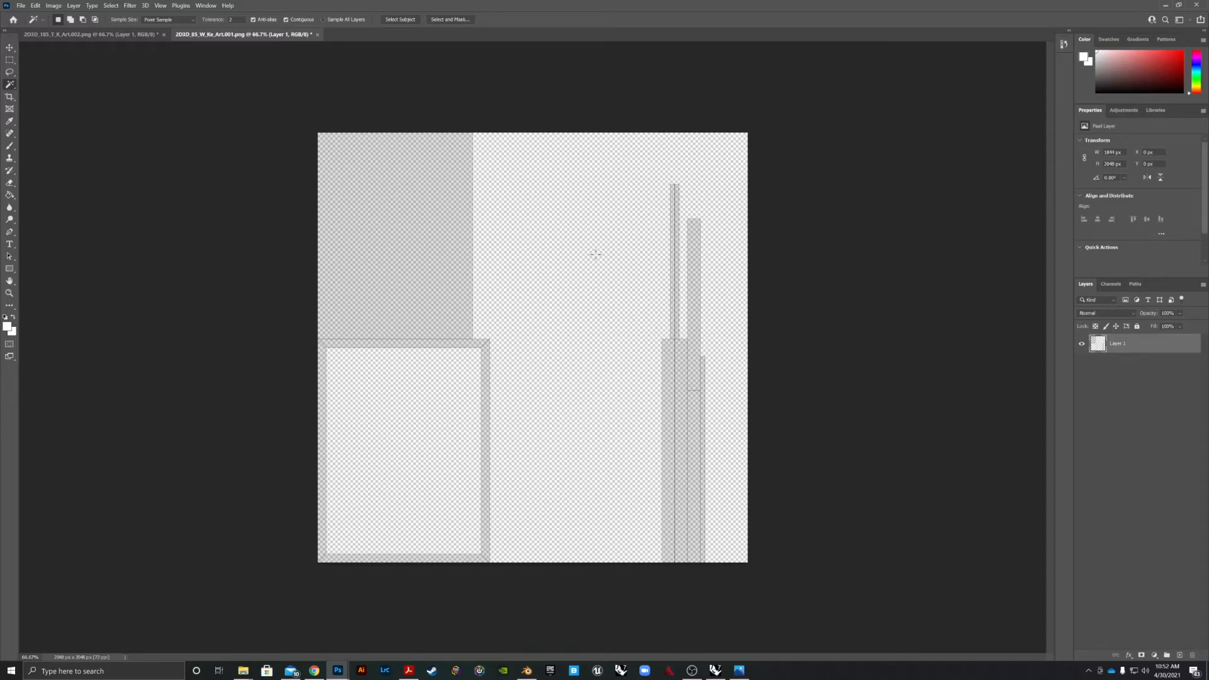
- Select the transparent areas around the UV islands and inside the frame outline, and invert the selection
click(422, 397)
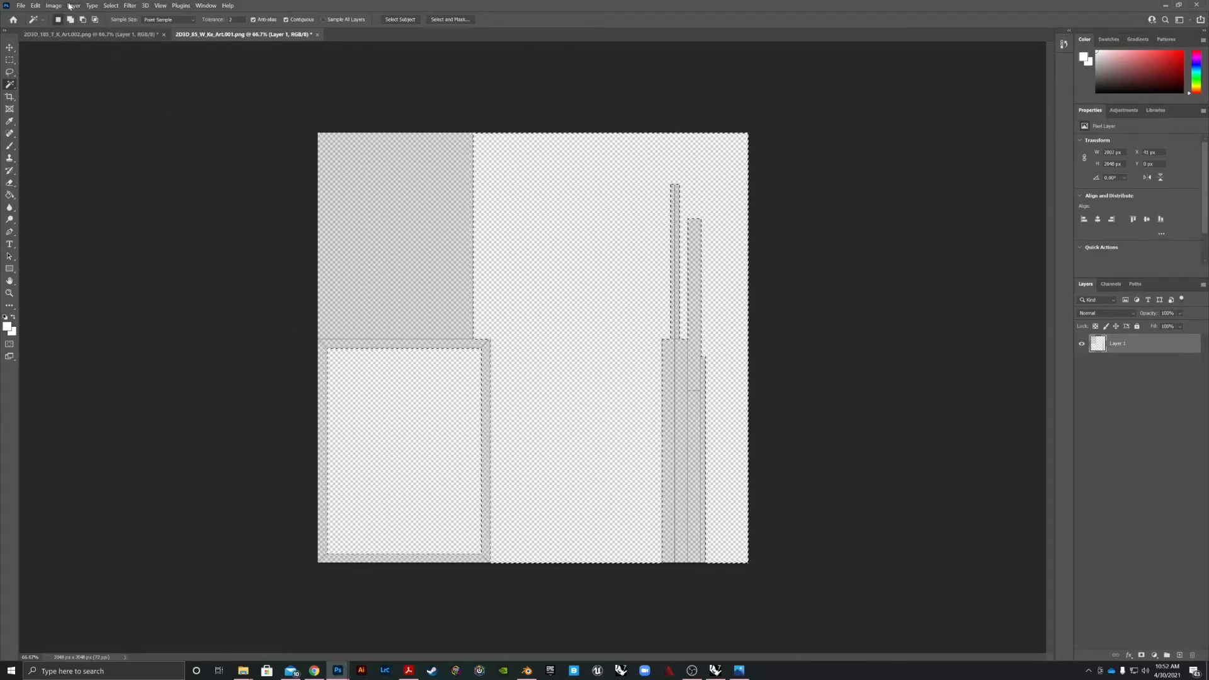
click(91, 6)
mouse_move(56, 5)
mouse_move(110, 5)
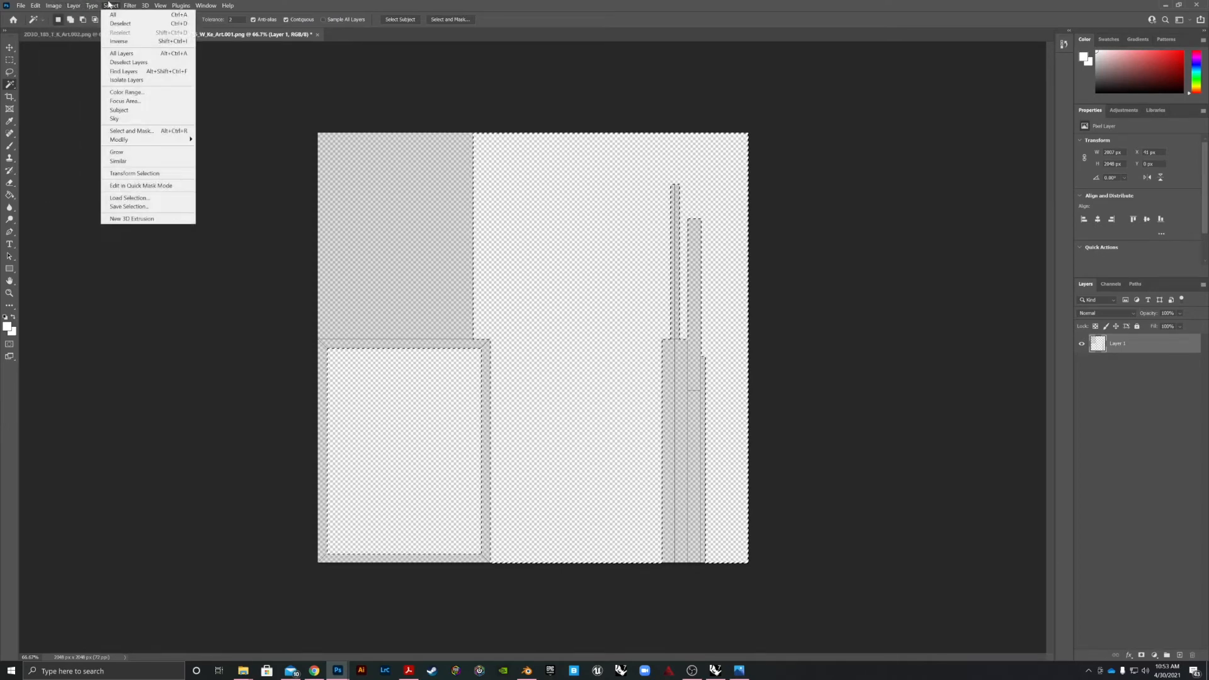
click(130, 42)
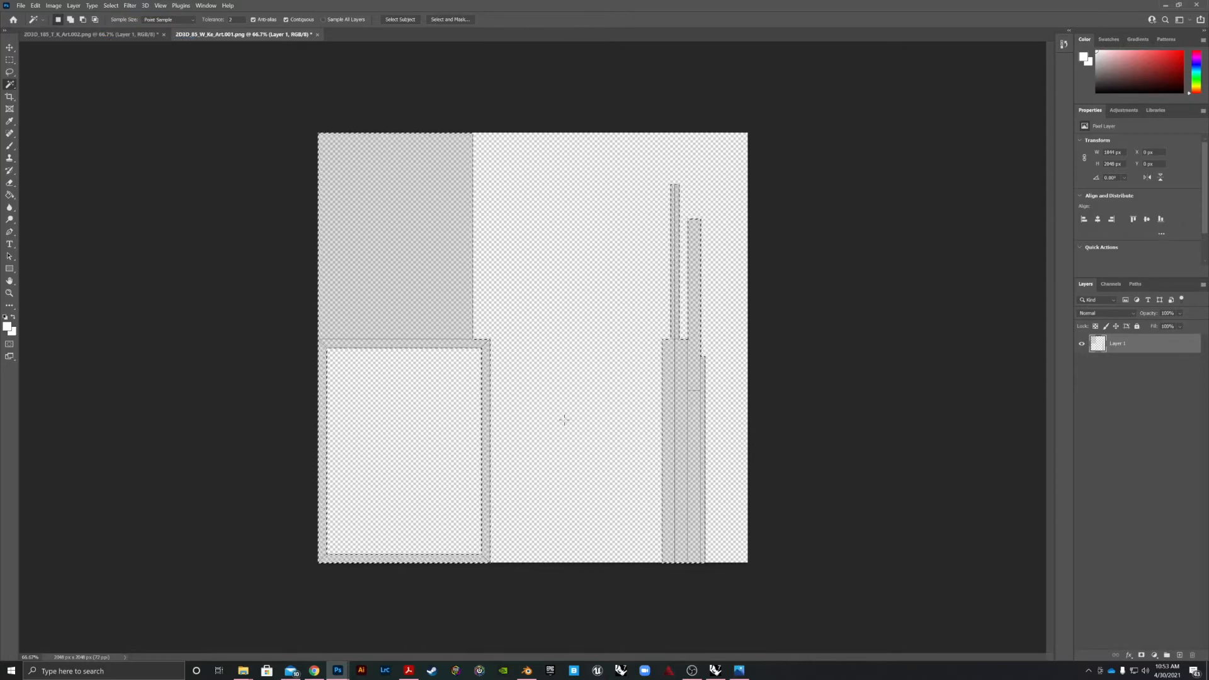
- Fill all narrow frame strips and the four sides of the frame border with black (000000), leaving the picture area unfilled
key(g)
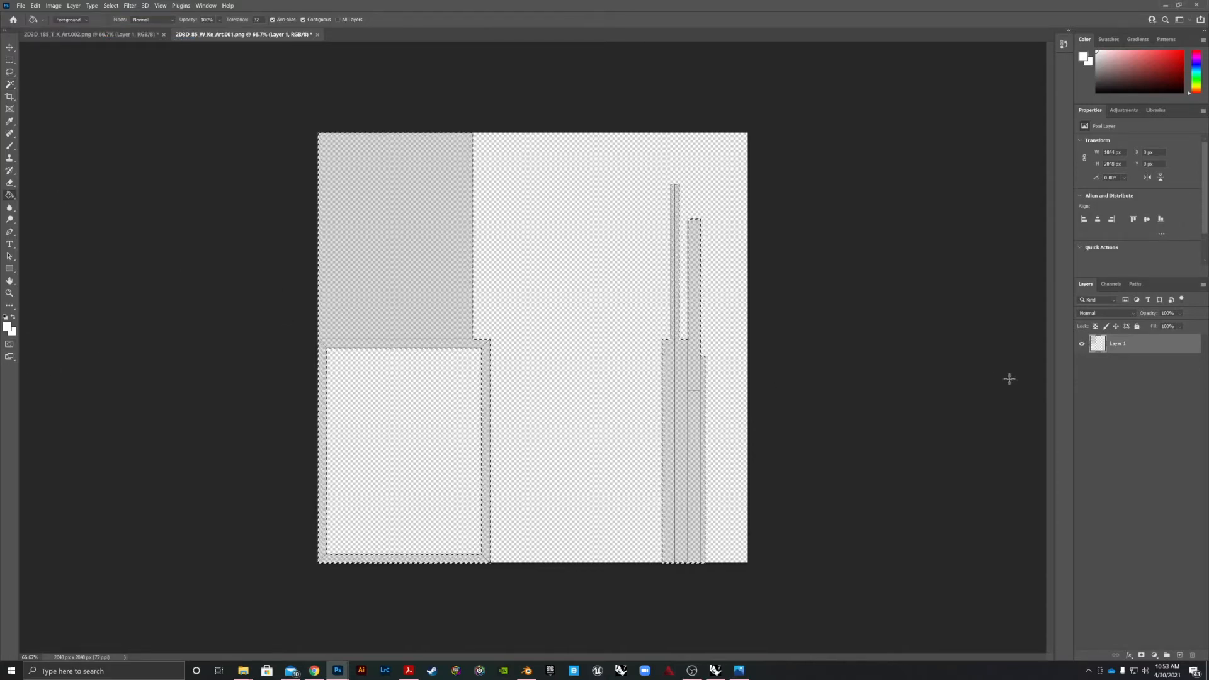
click(7, 327)
drag(527, 279, 476, 297)
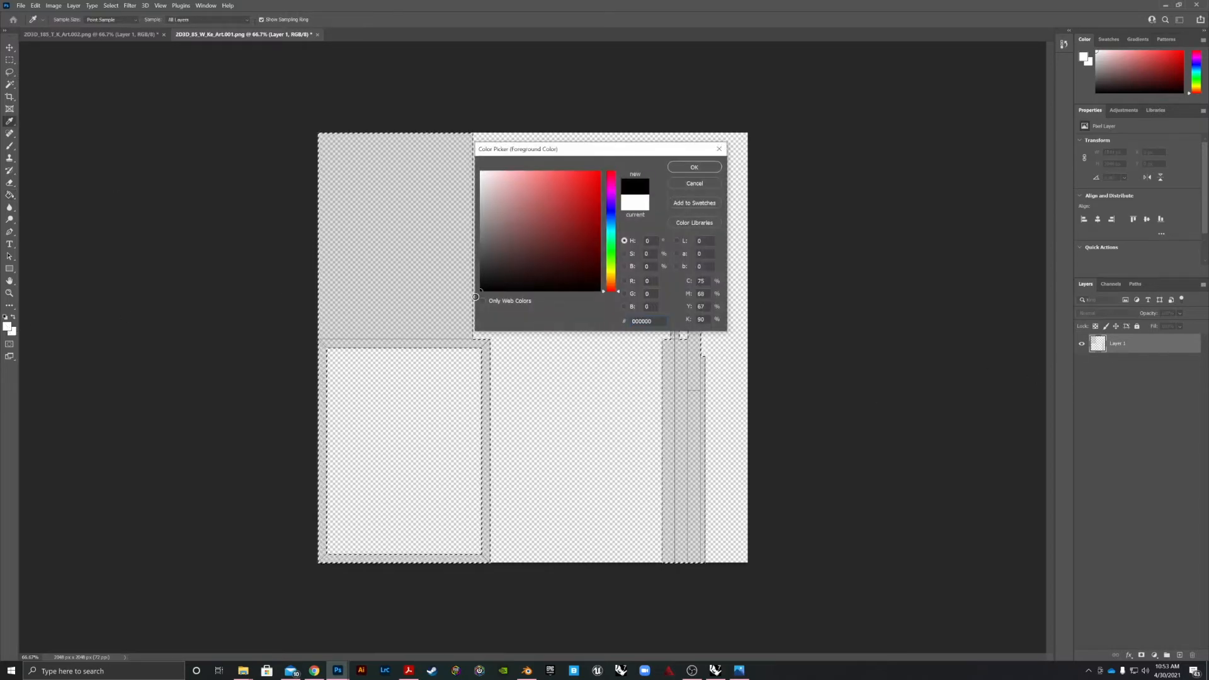
click(693, 167)
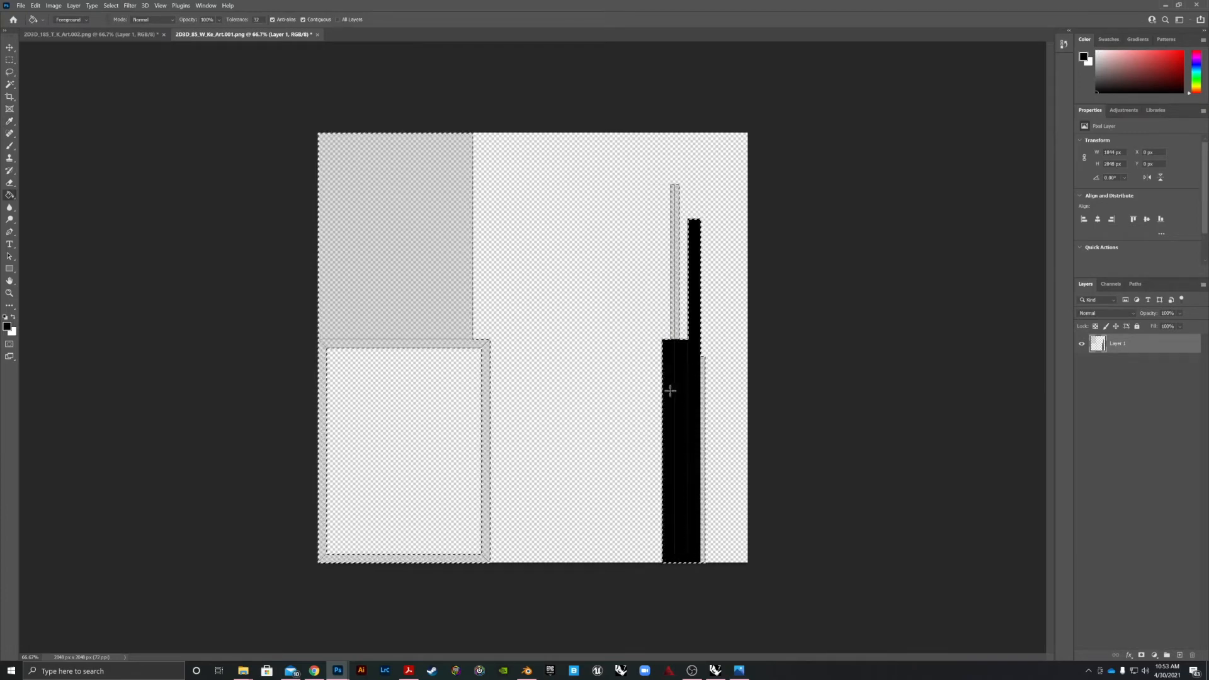
click(674, 328)
click(673, 340)
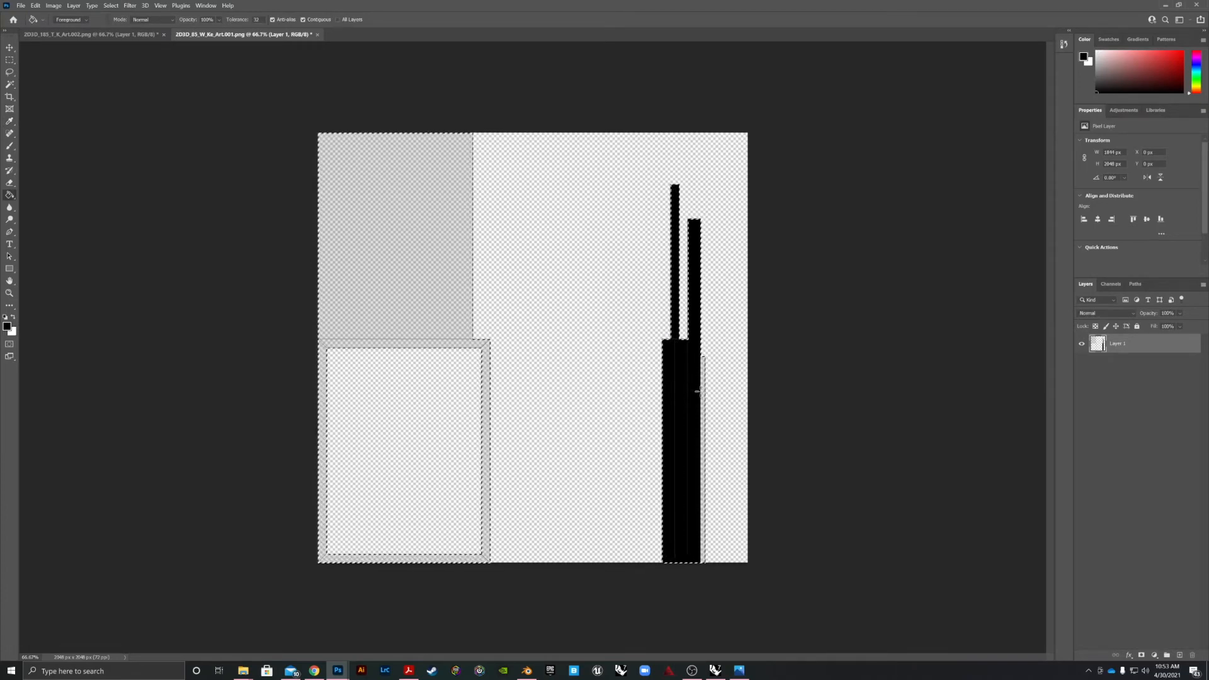
click(703, 400)
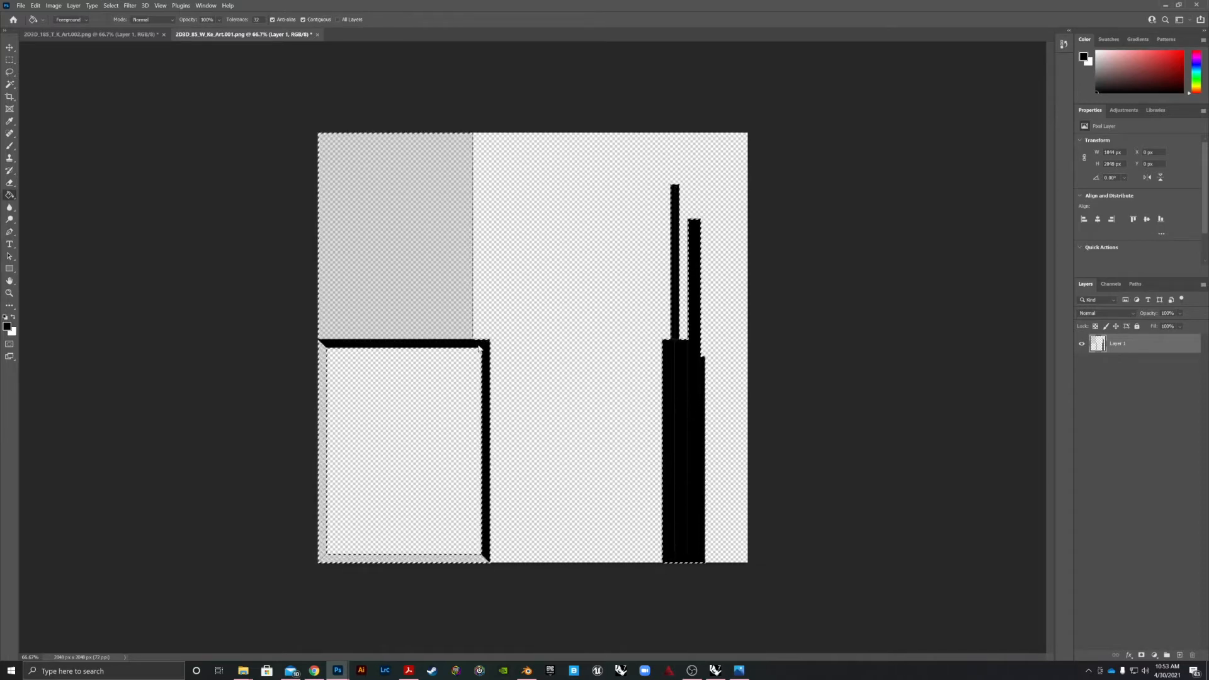
click(362, 557)
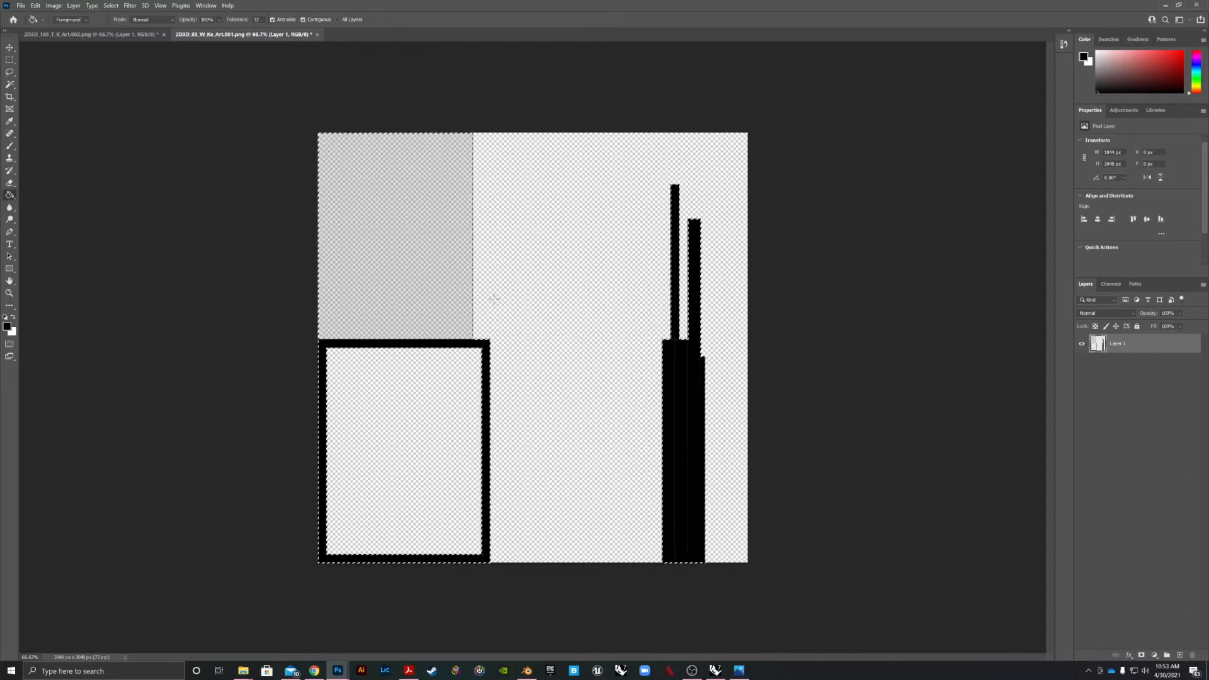
- Open Screenshot (7) from the Screenshots folder in Pictures as the source for the flower artwork
click(129, 34)
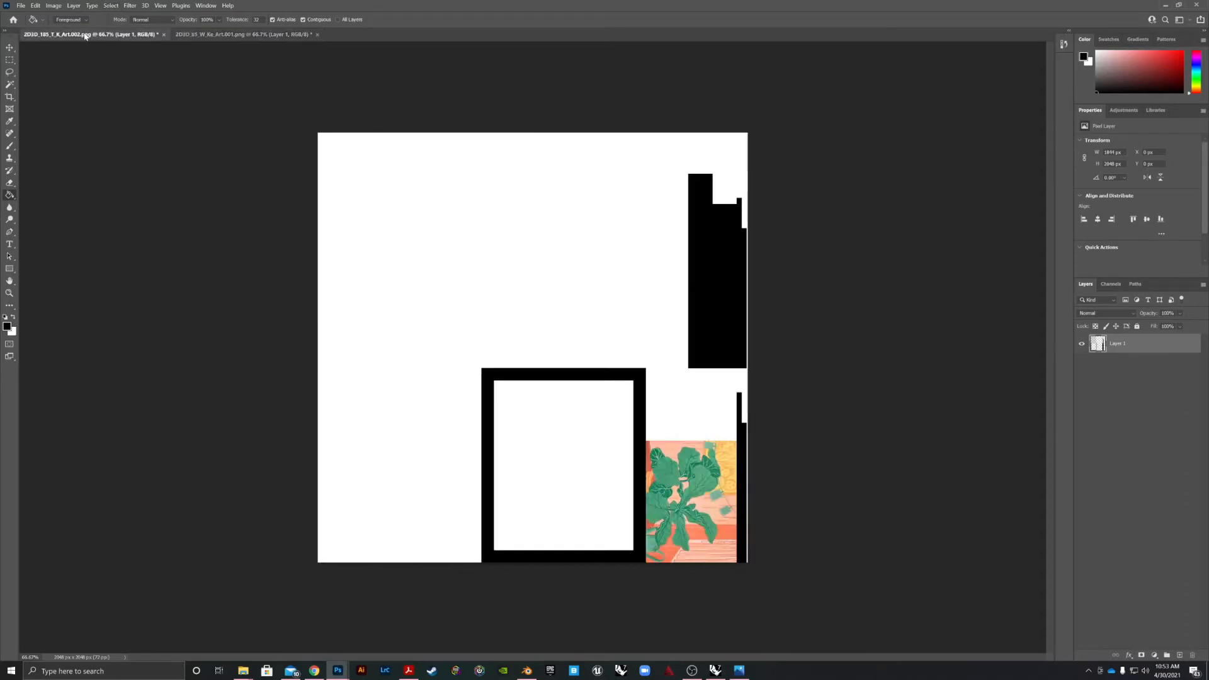
click(228, 34)
click(35, 5)
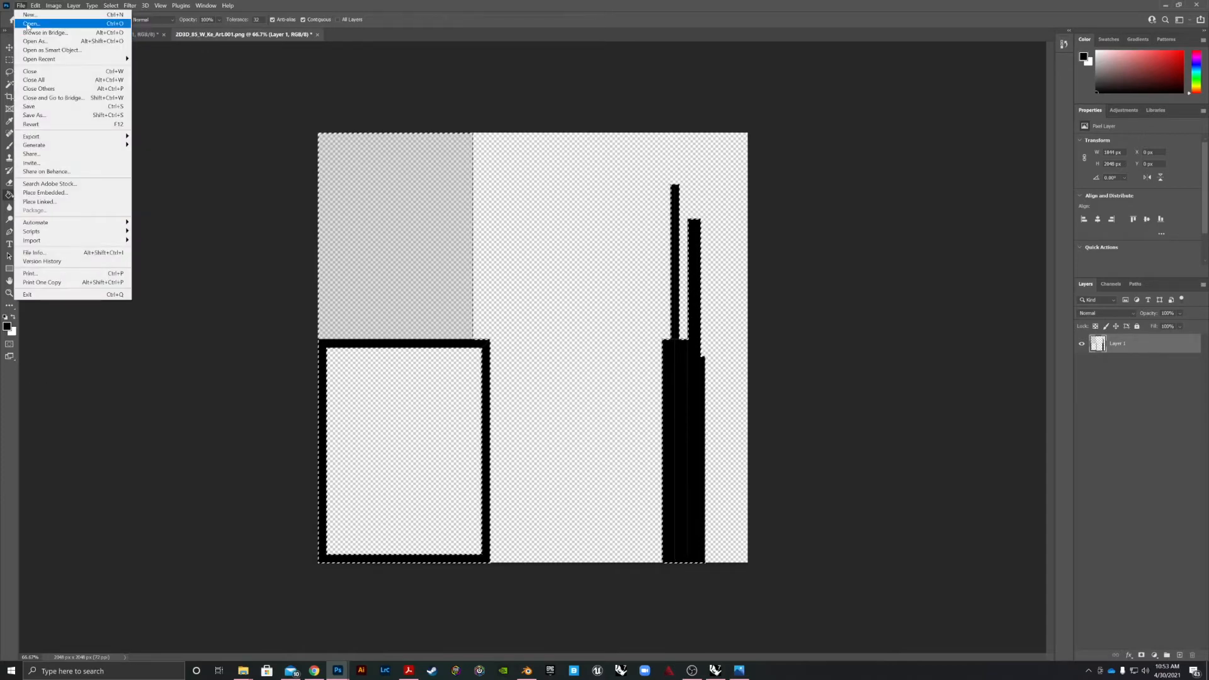
click(28, 23)
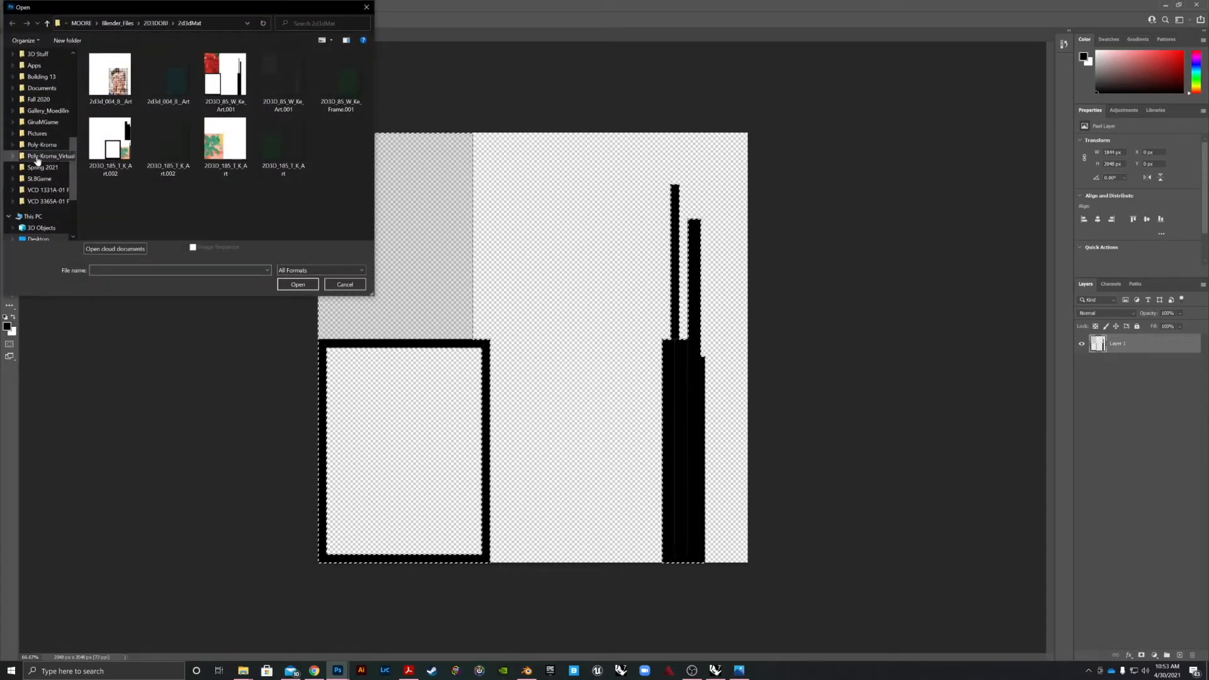
scroll(37, 160, down, 2)
click(29, 228)
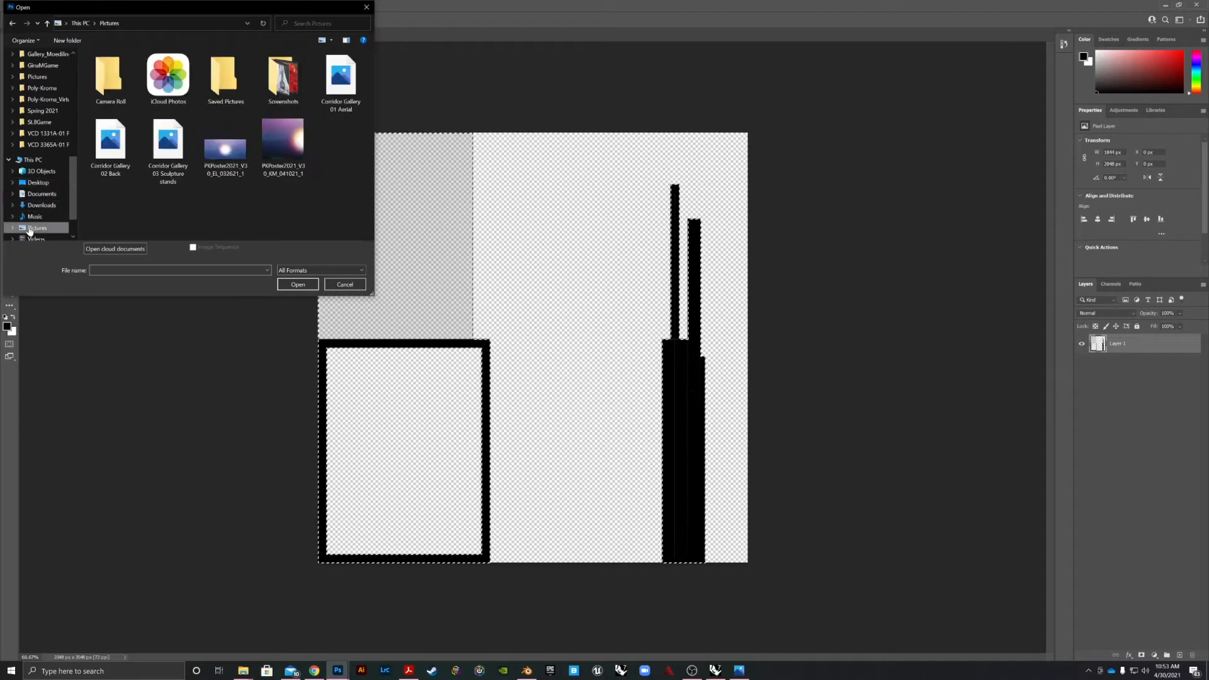
click(228, 78)
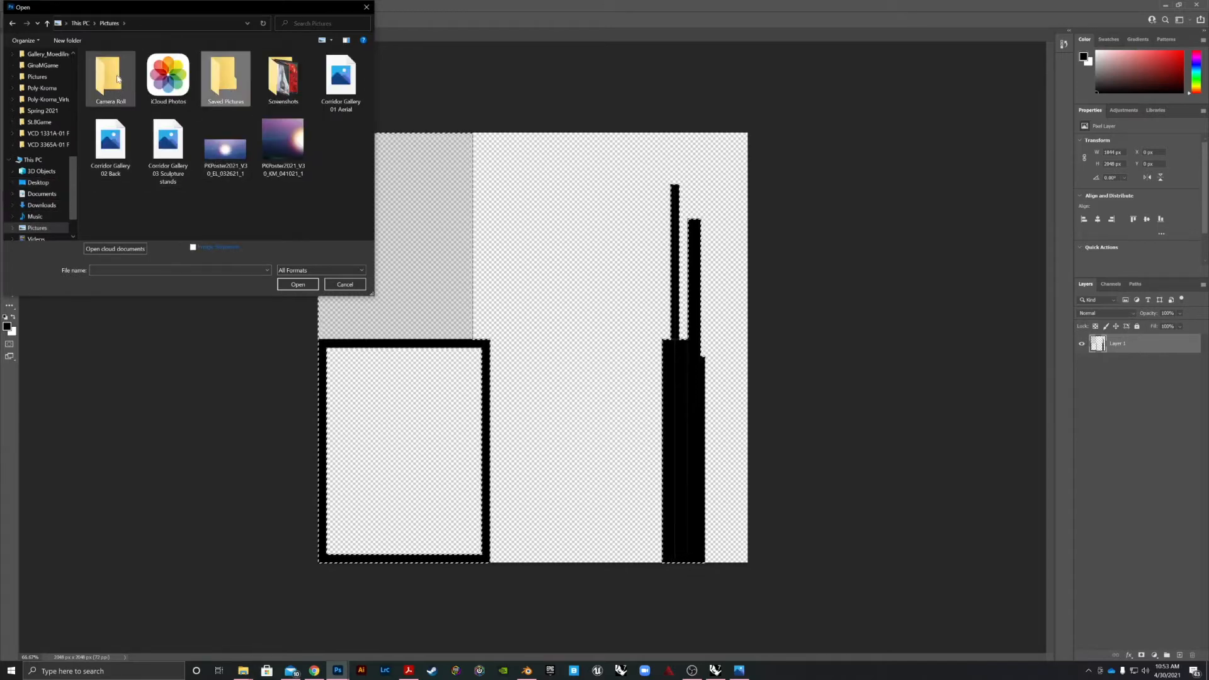
double_click(283, 79)
click(168, 139)
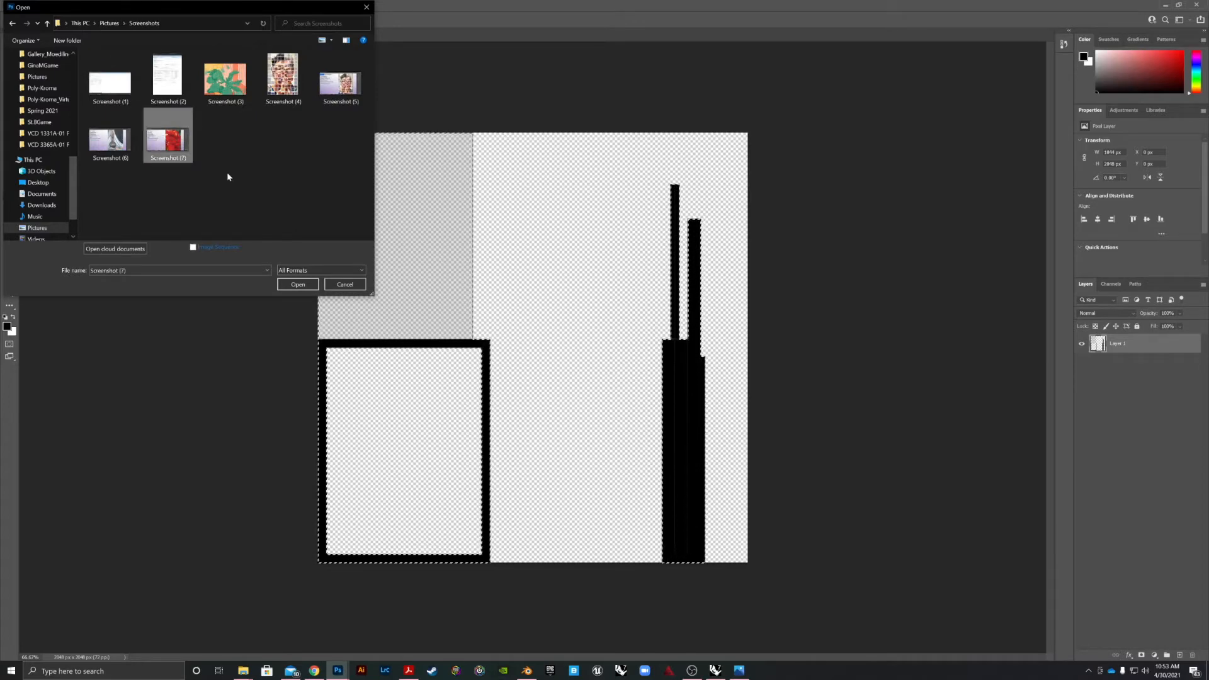
click(299, 285)
- Try placing the flower image over the UV layout with the selection active, undo the placement, and return to Screenshot (7)
key(v)
drag(751, 256, 421, 395)
drag(393, 261, 457, 247)
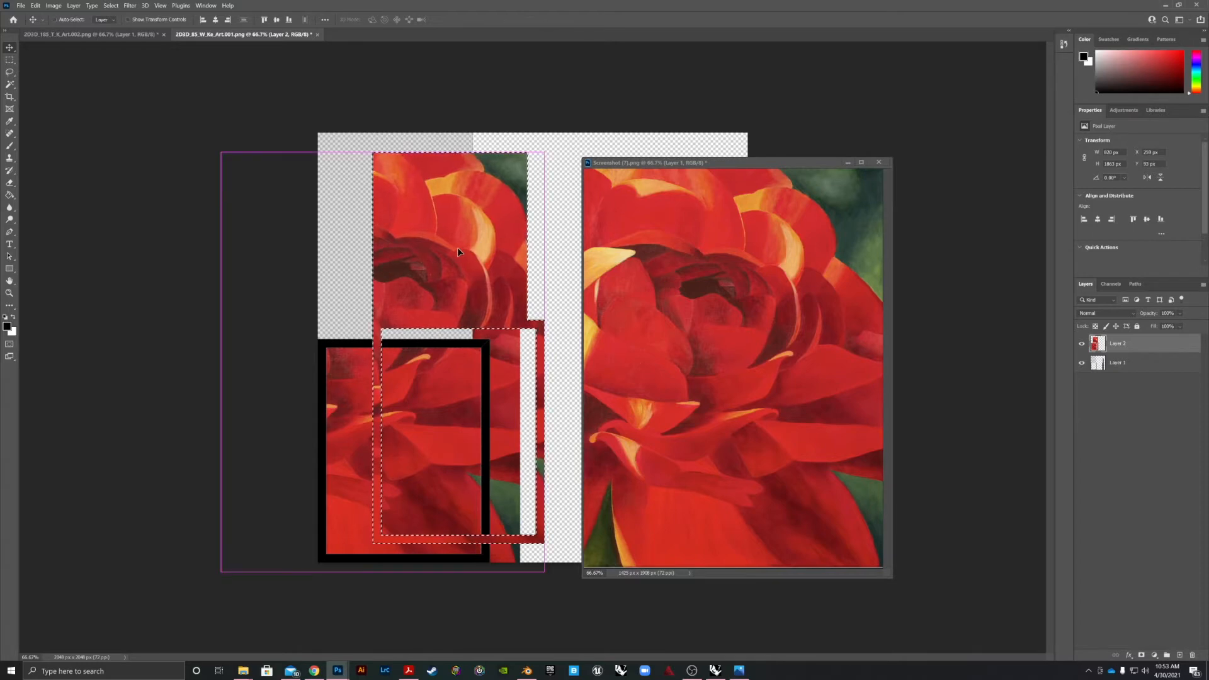
key(ctrl+z)
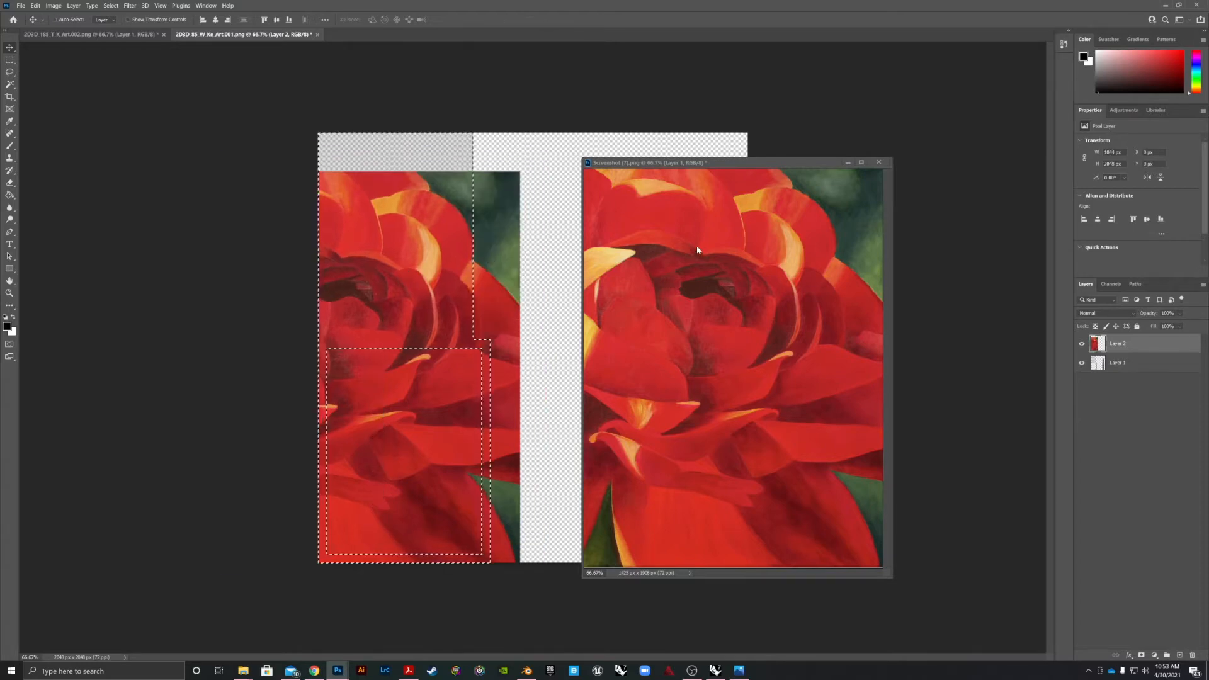
key(ctrl+z)
click(694, 248)
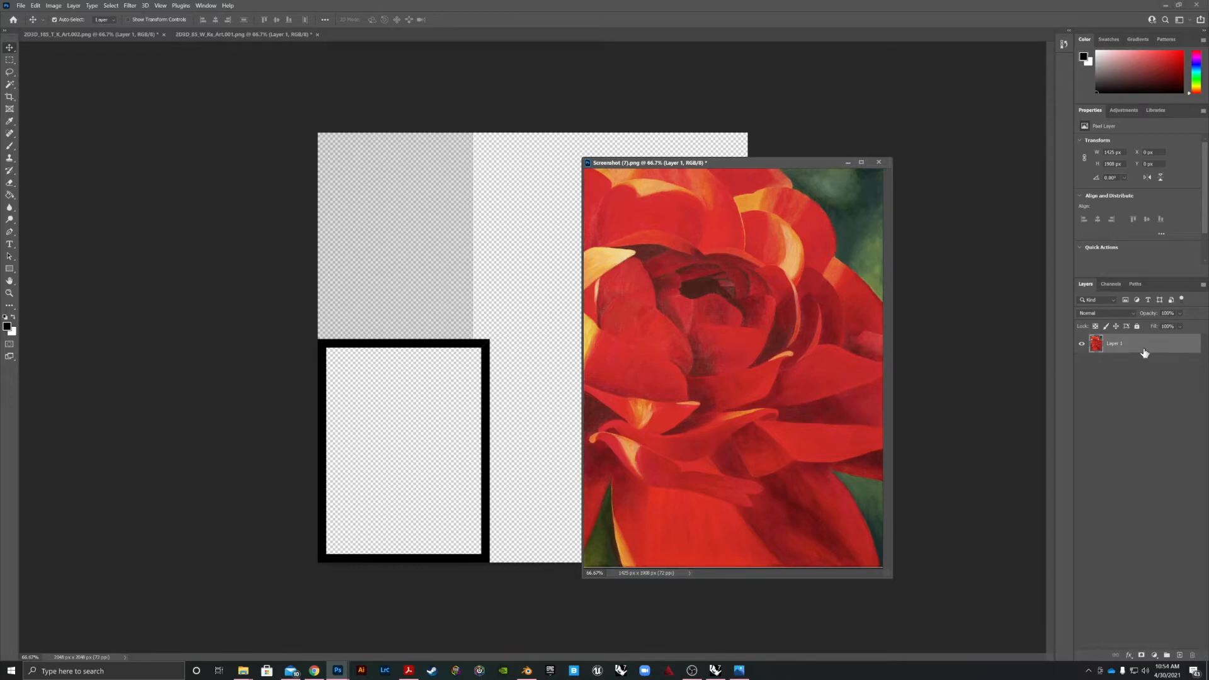
- Add a new layer to the UV layout, try placing the flower image over it, and undo the placement
click(945, 381)
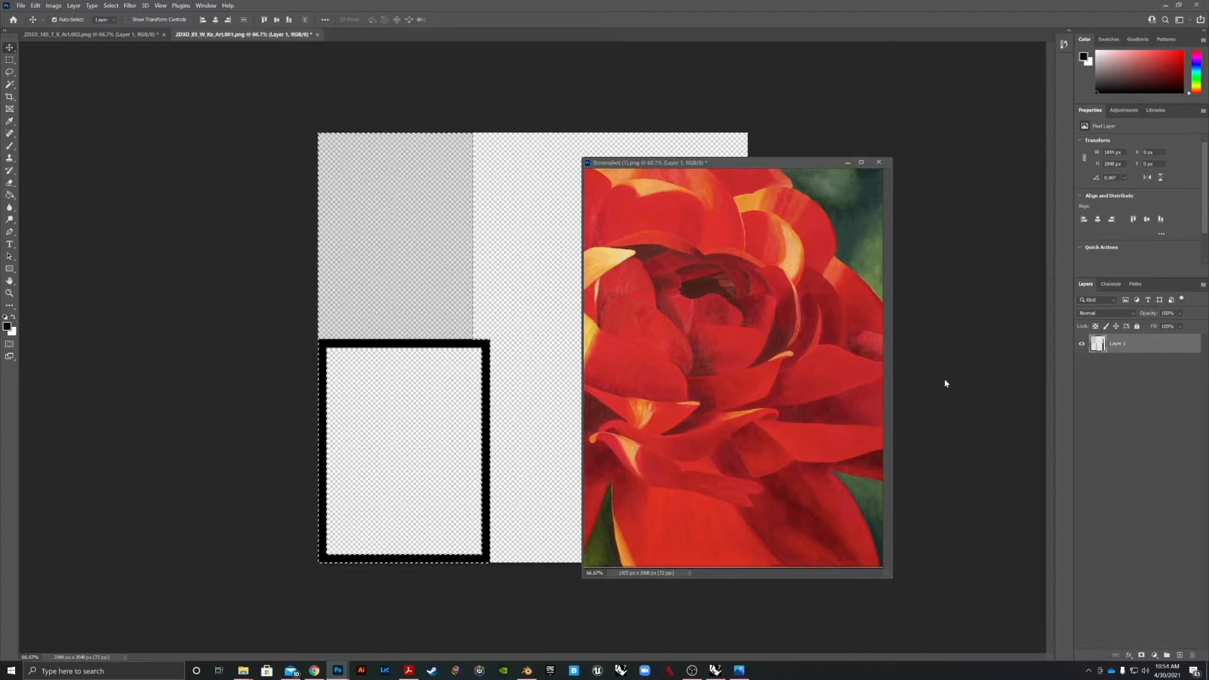
click(1182, 656)
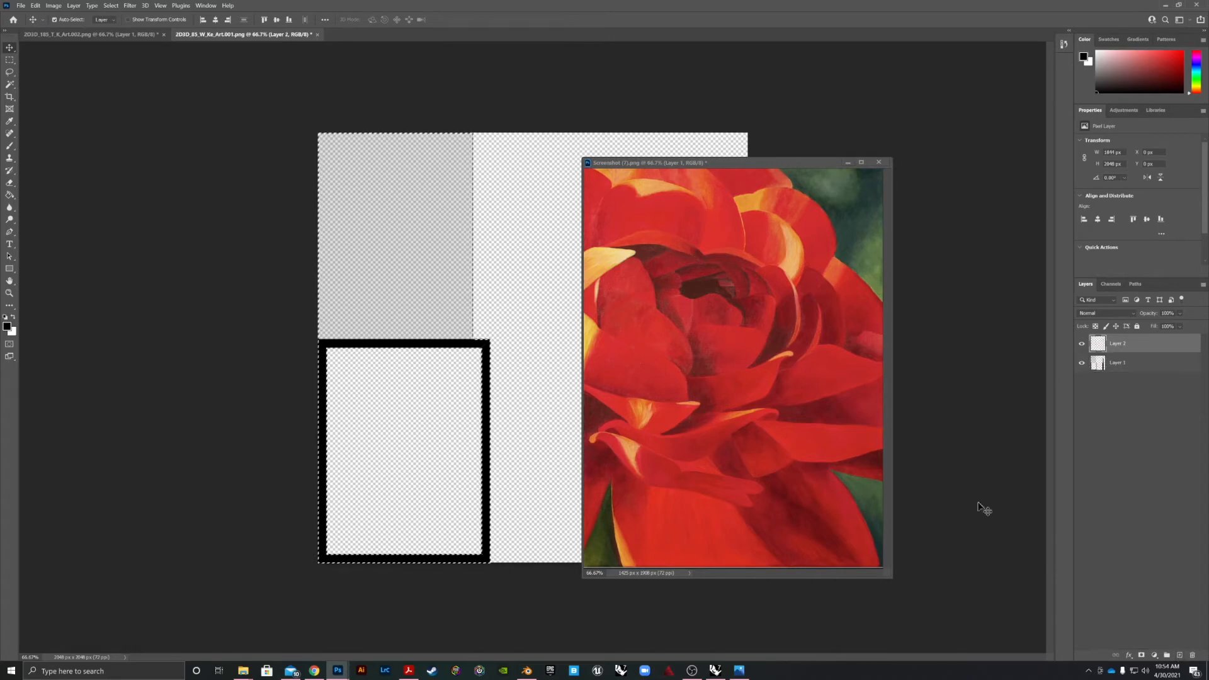
click(801, 288)
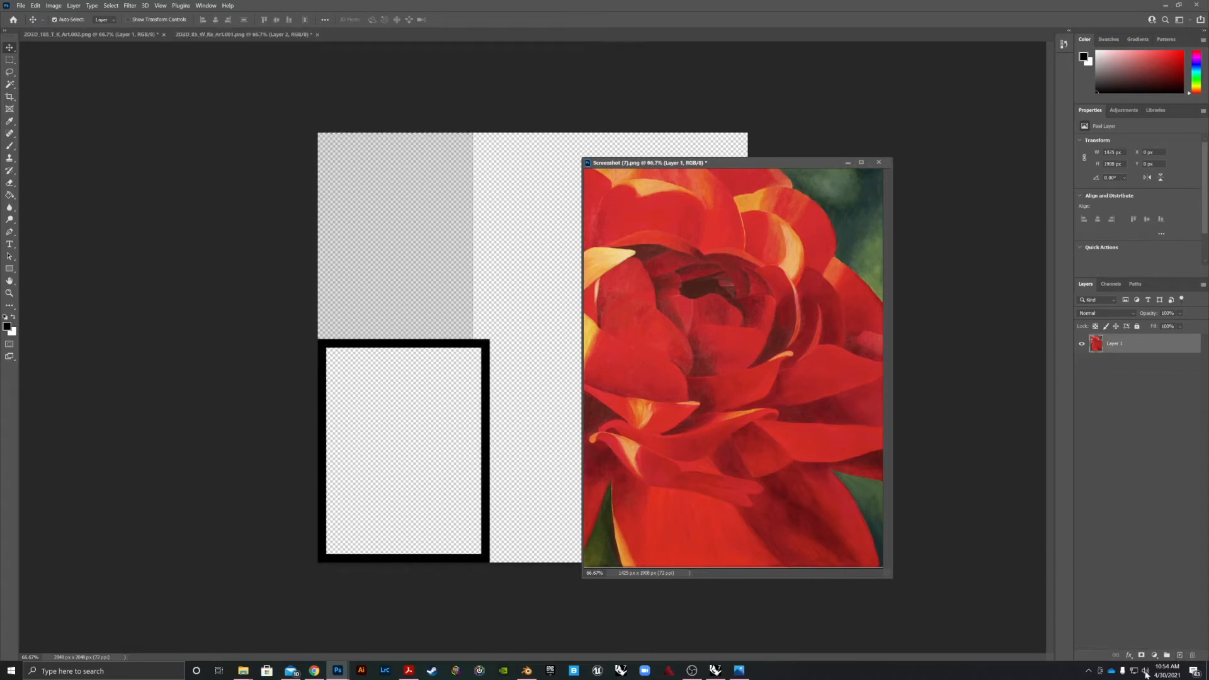
click(979, 623)
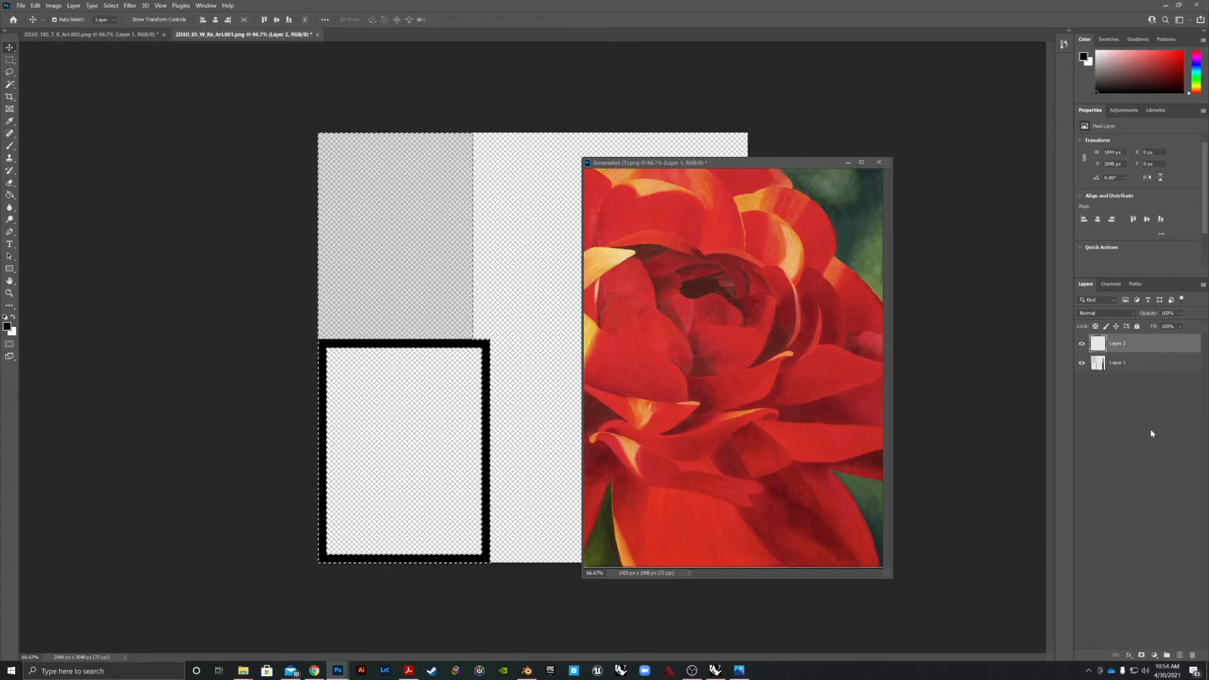
click(754, 415)
drag(697, 322, 439, 305)
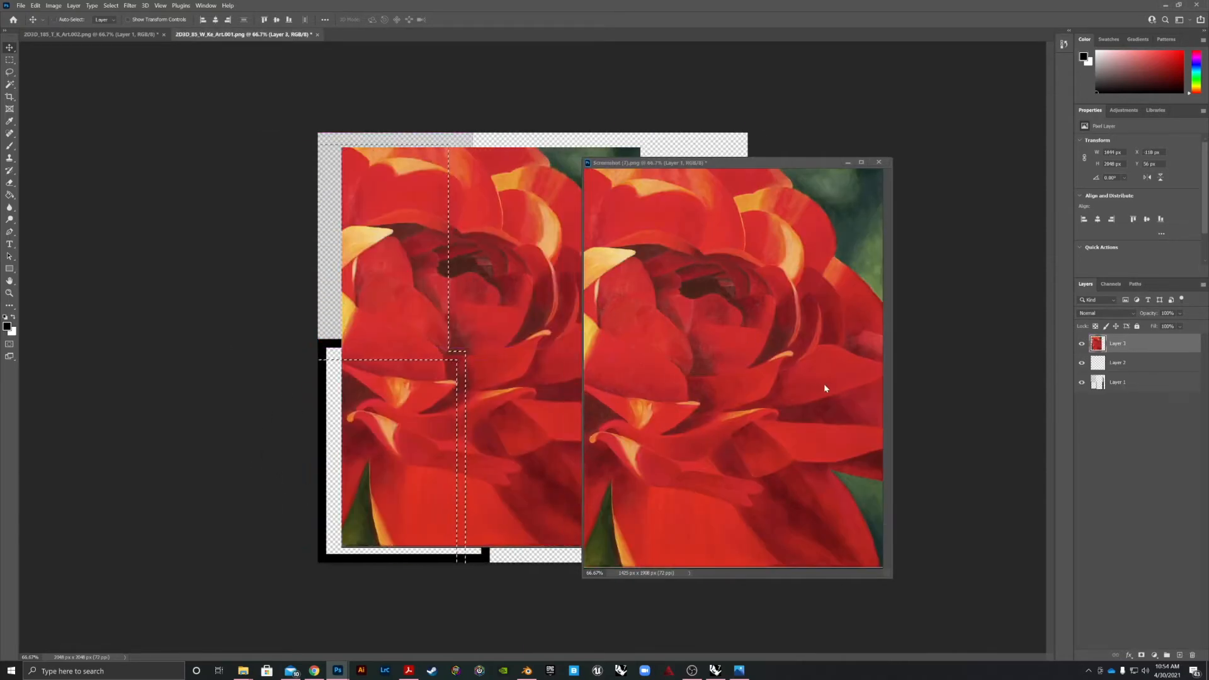
key(ctrl+z)
key(ctrl+z)
- Move the Screenshot (7) window clear of the black frame strips and undo the flower's shift and crop back to the full screenshot
click(939, 266)
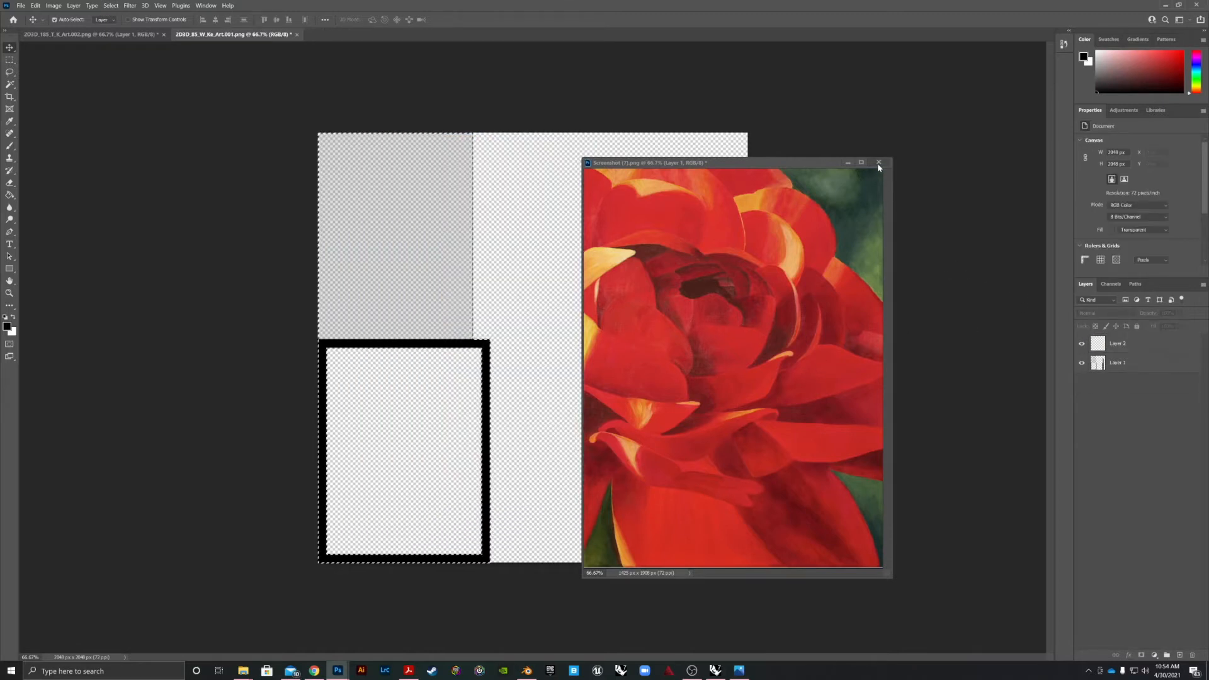
click(743, 297)
drag(743, 297, 859, 200)
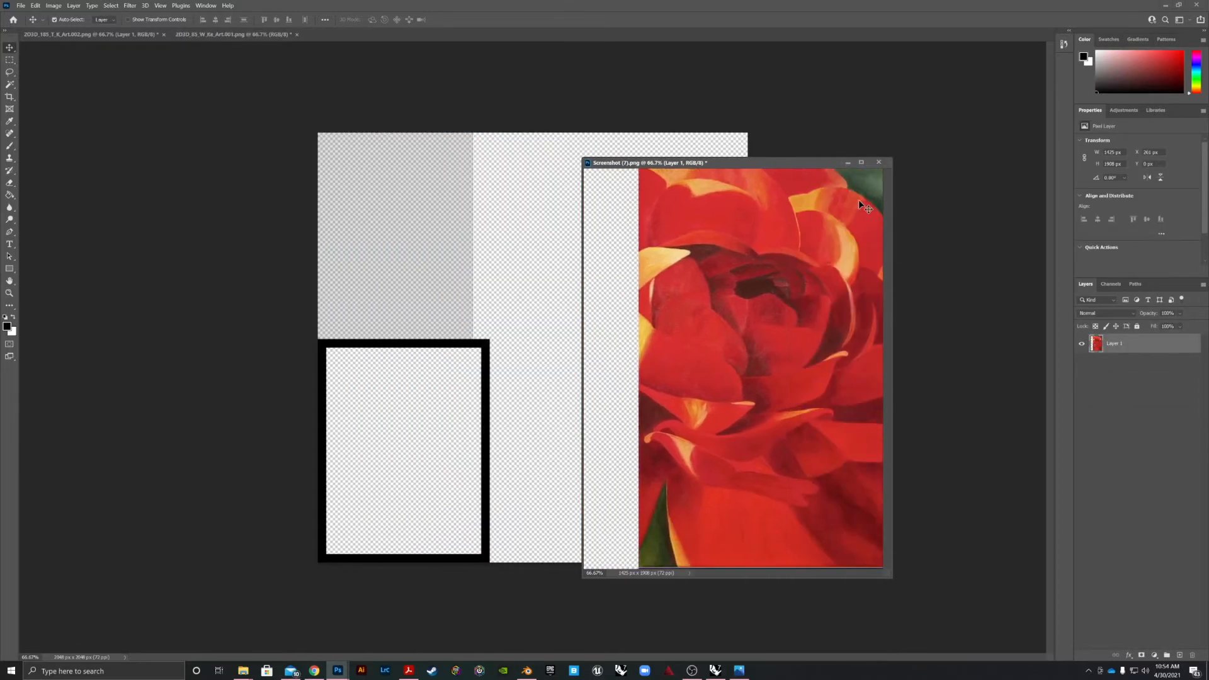
drag(728, 164, 882, 157)
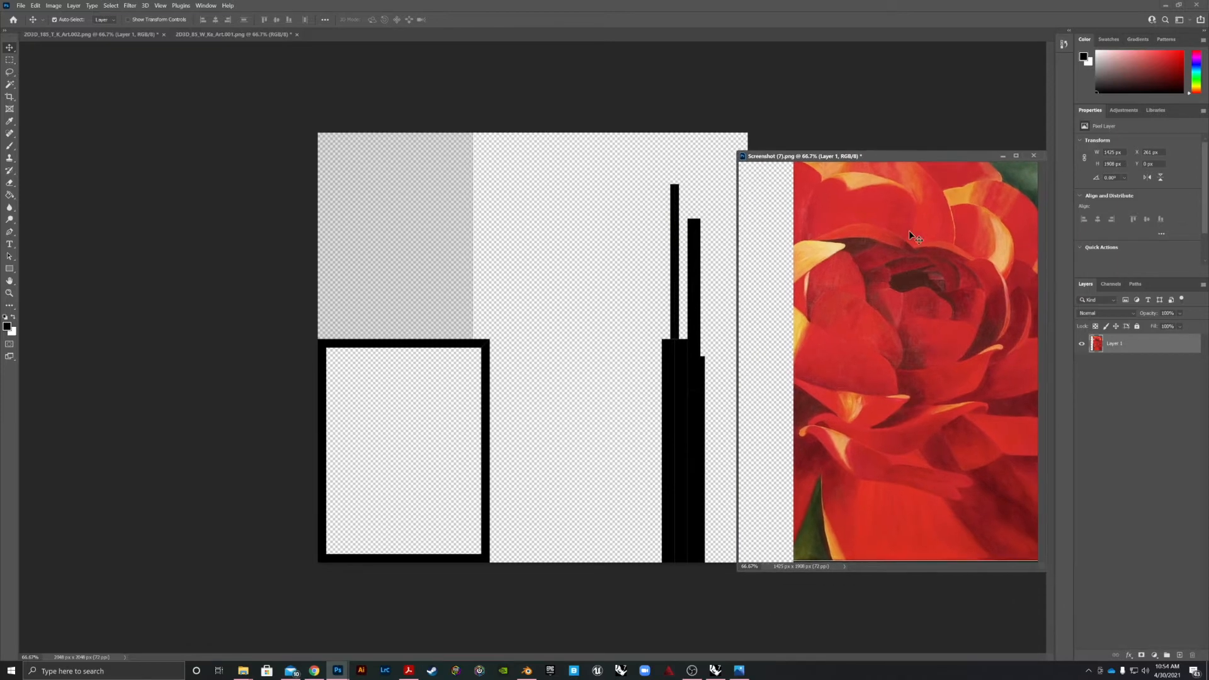
key(ctrl+z)
key(ctrl+z)
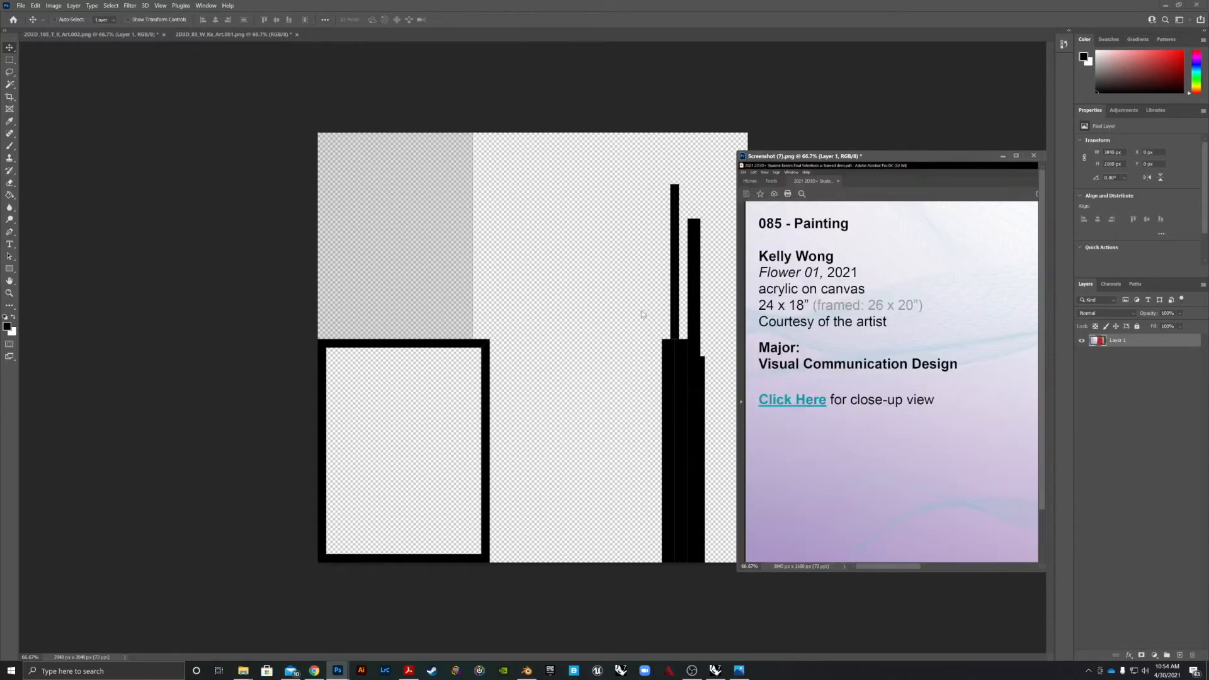
- Close the UV layout document 2D3D_85_W_Ke_Art.001.png without saving its changes
click(673, 254)
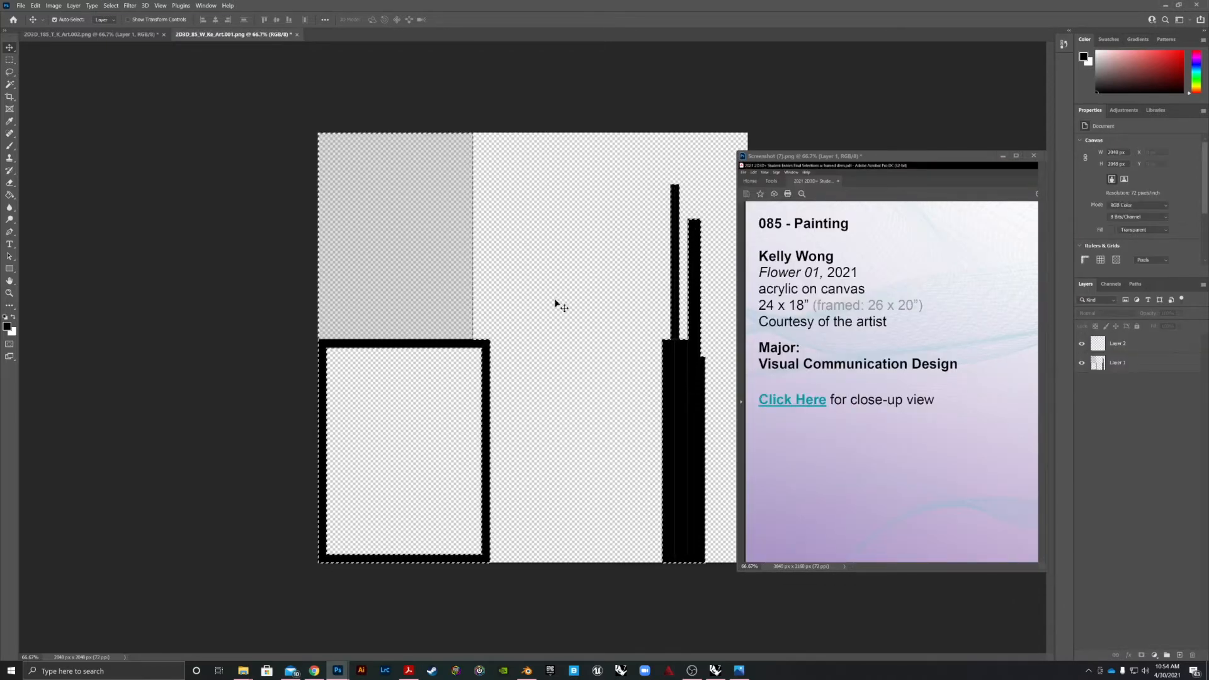
click(296, 34)
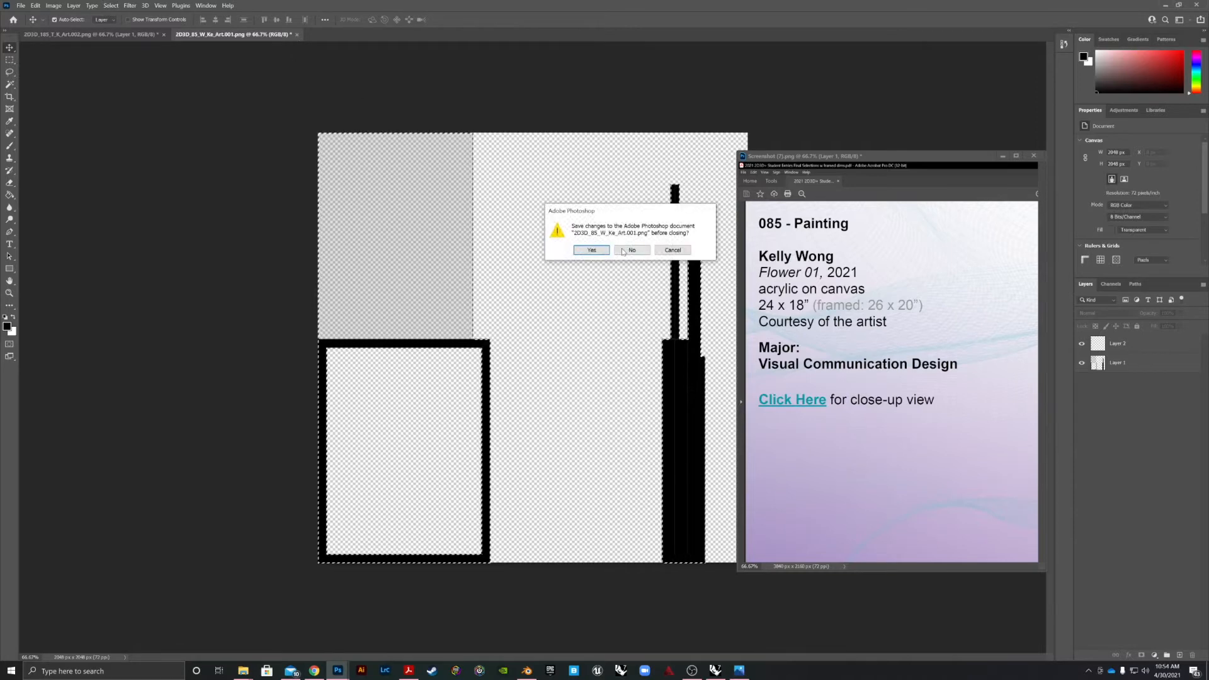
click(631, 250)
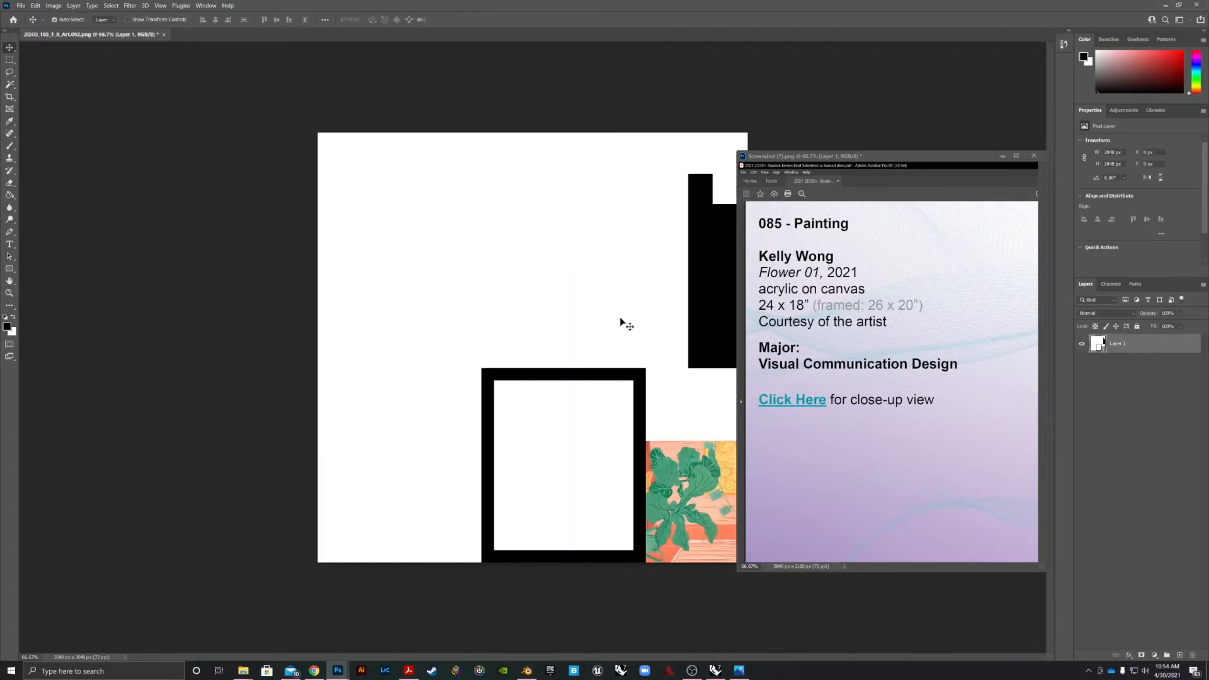
click(393, 85)
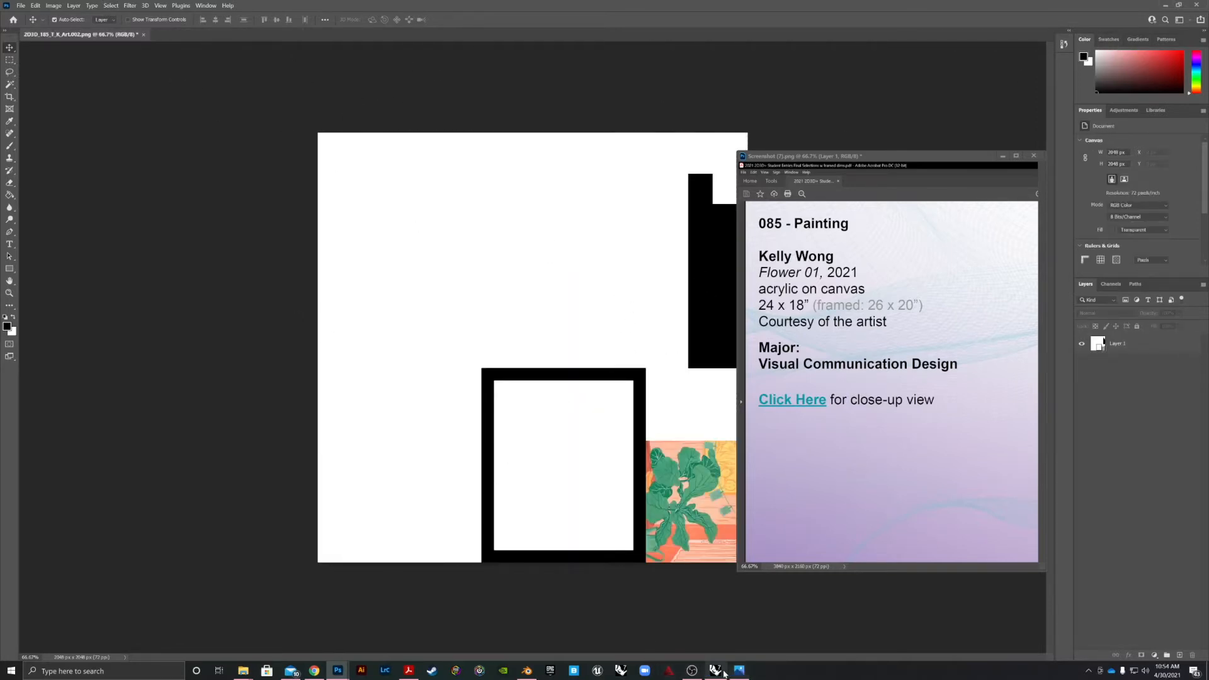
mouse_move(740, 673)
click(981, 153)
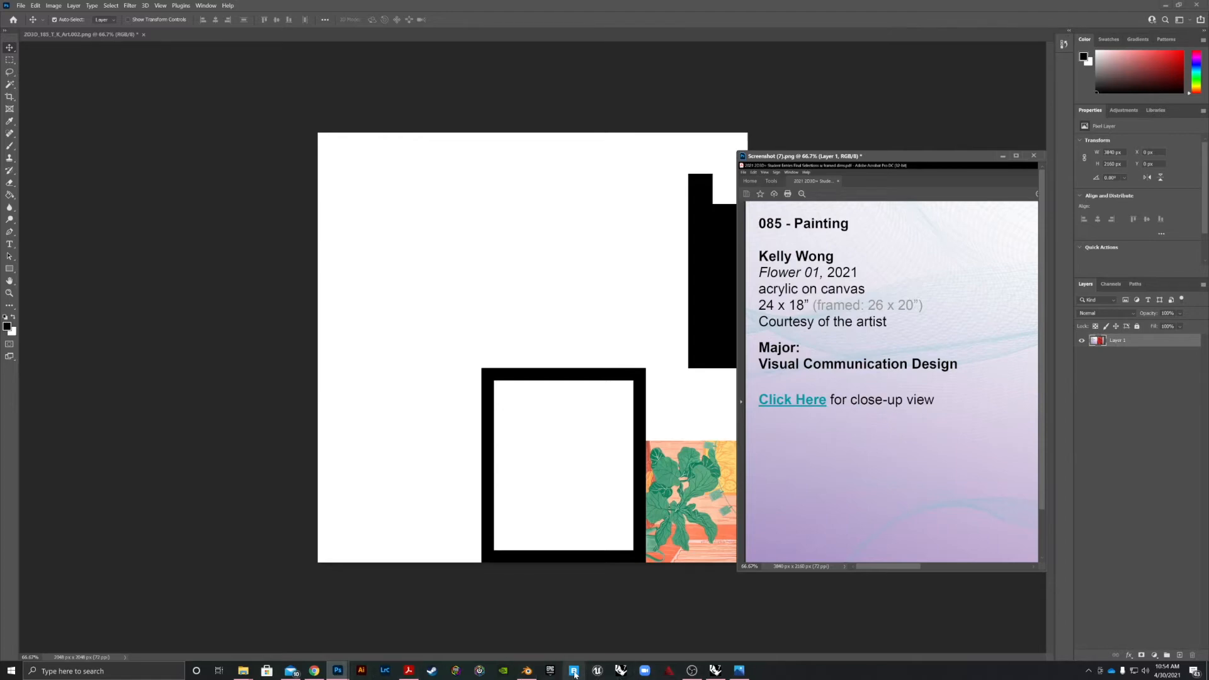
click(527, 670)
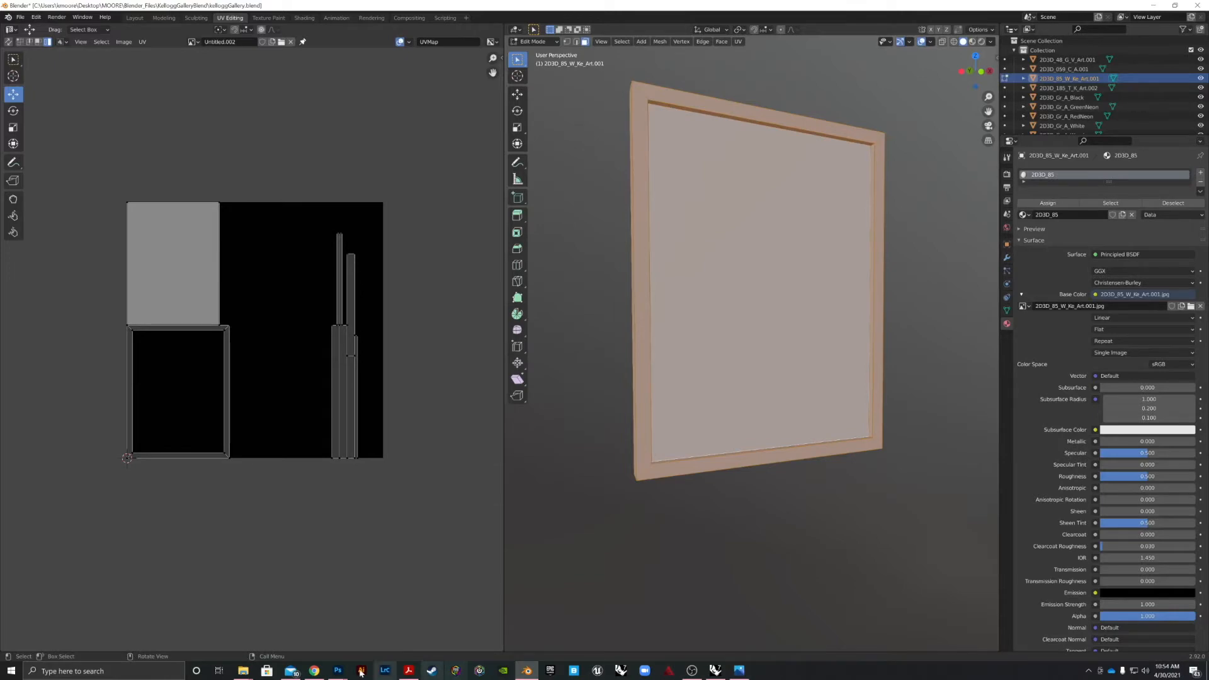
click(291, 671)
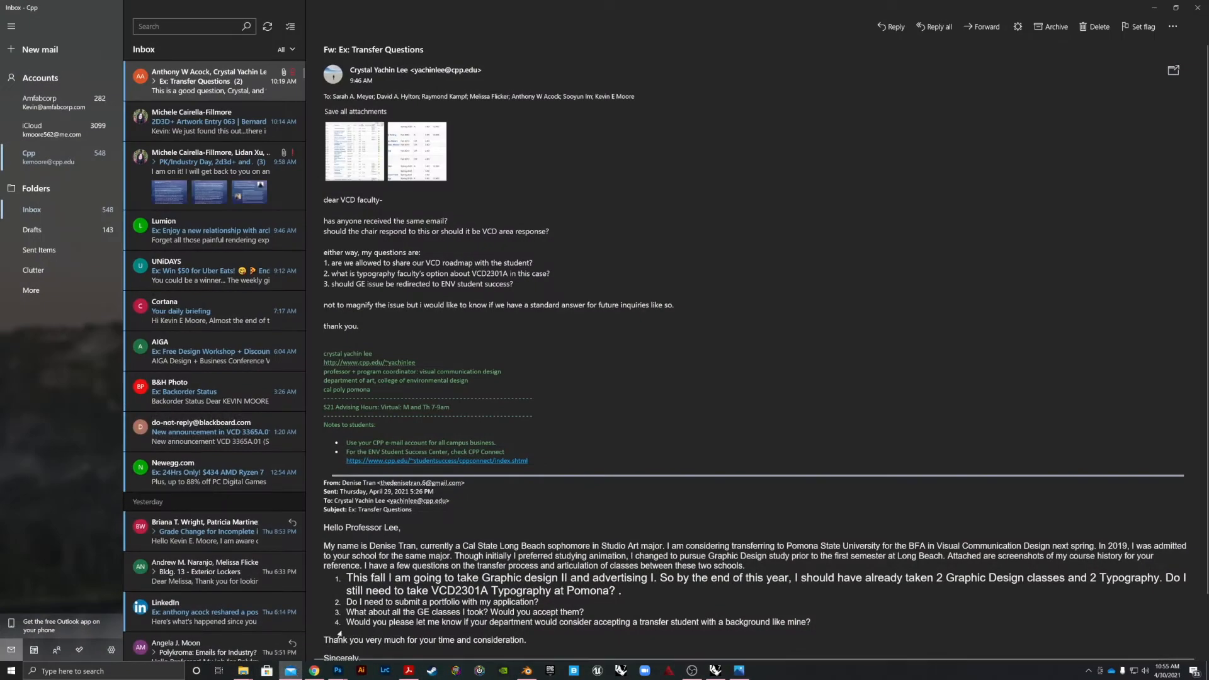
click(1154, 8)
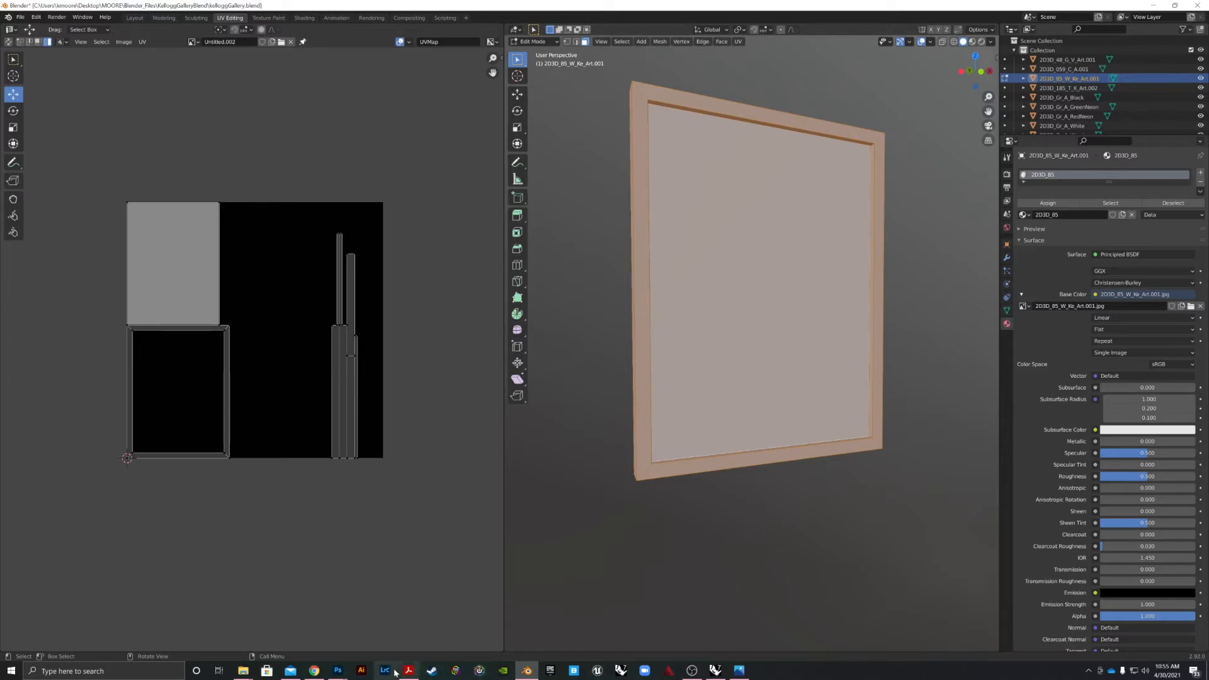
mouse_move(338, 671)
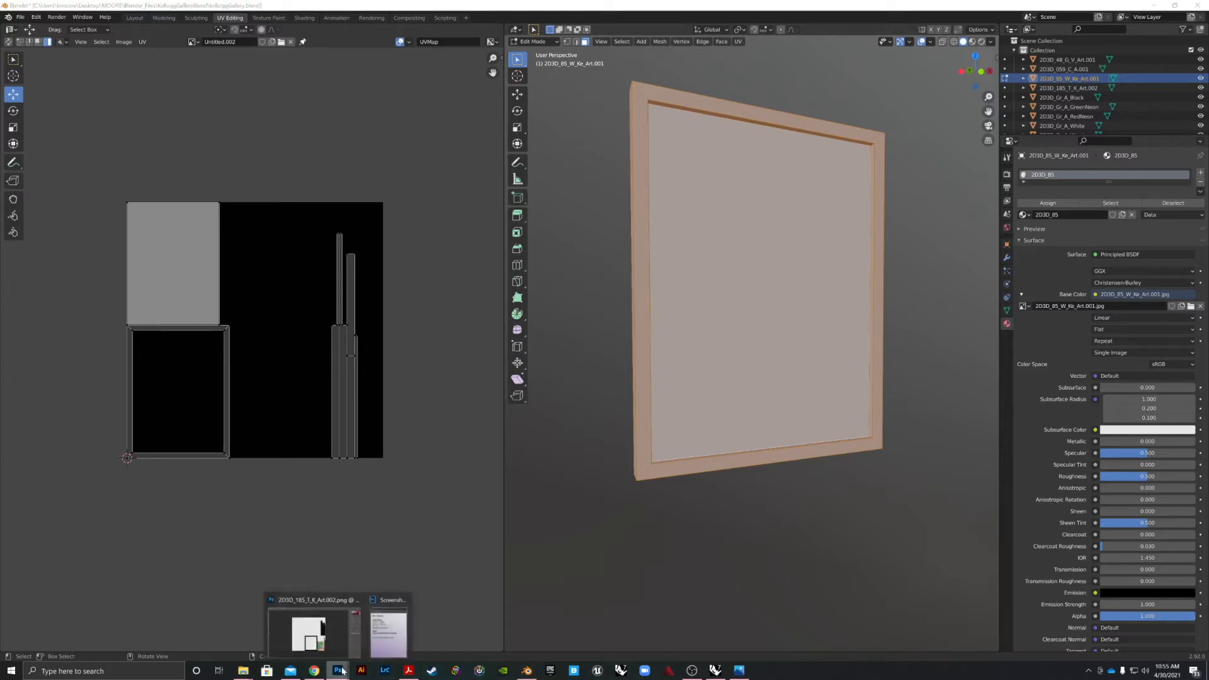
click(343, 630)
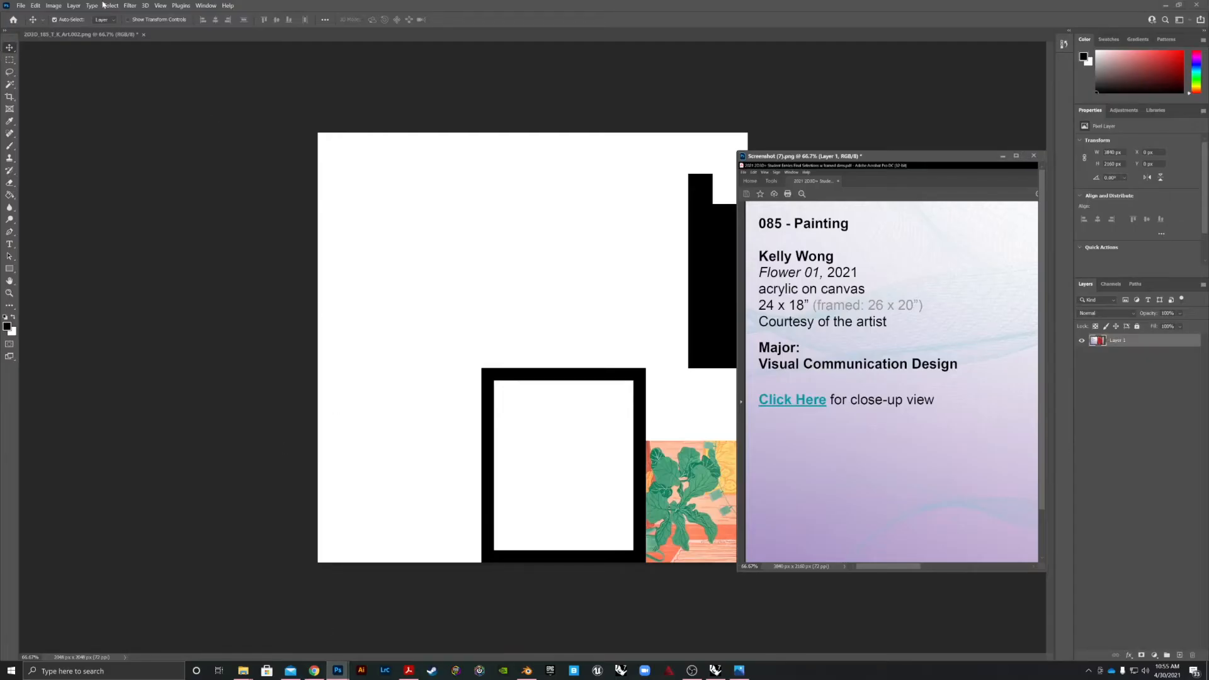
- Open the UV layout image 2D3D_85_W_Ke_Art.001.png, starting from the MOORE folder on the desktop and its Blender_Files folder
click(21, 5)
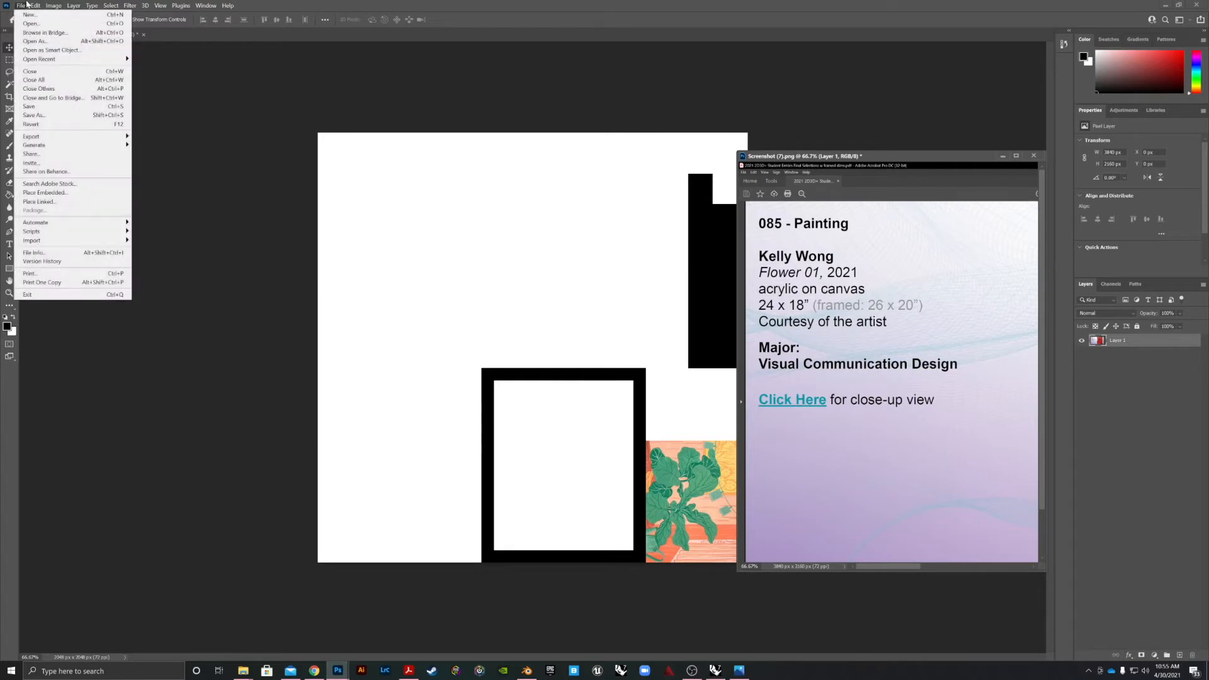
click(38, 28)
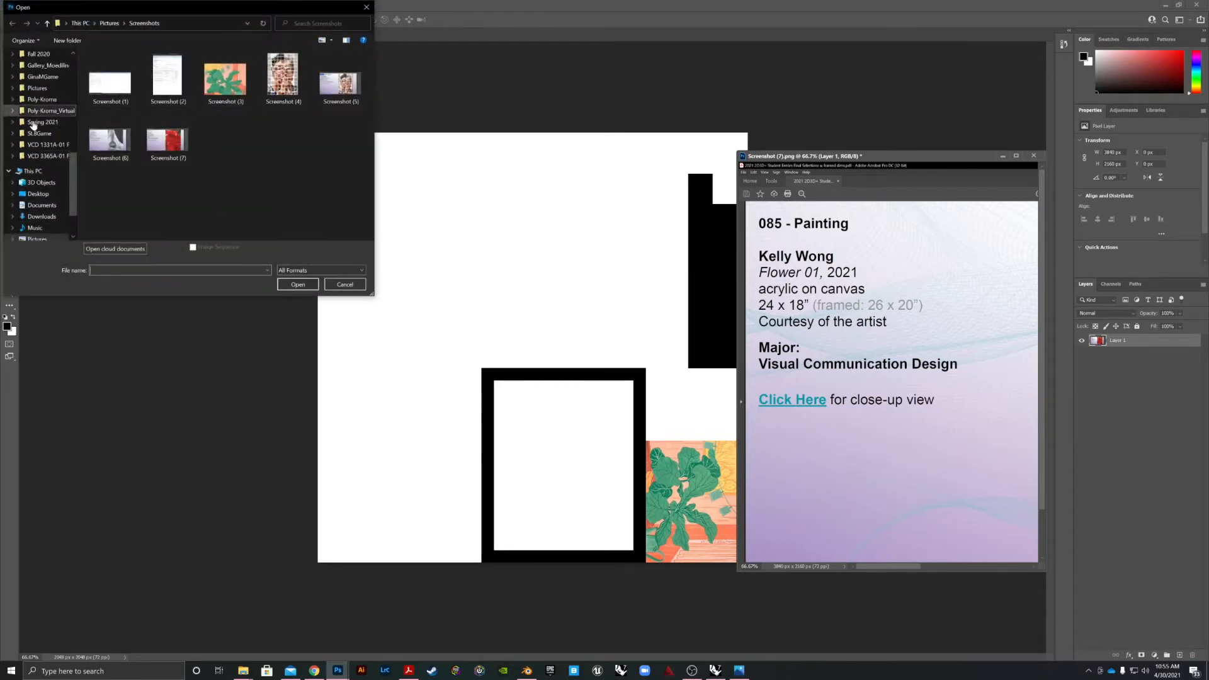
scroll(28, 189, down, 1)
click(37, 159)
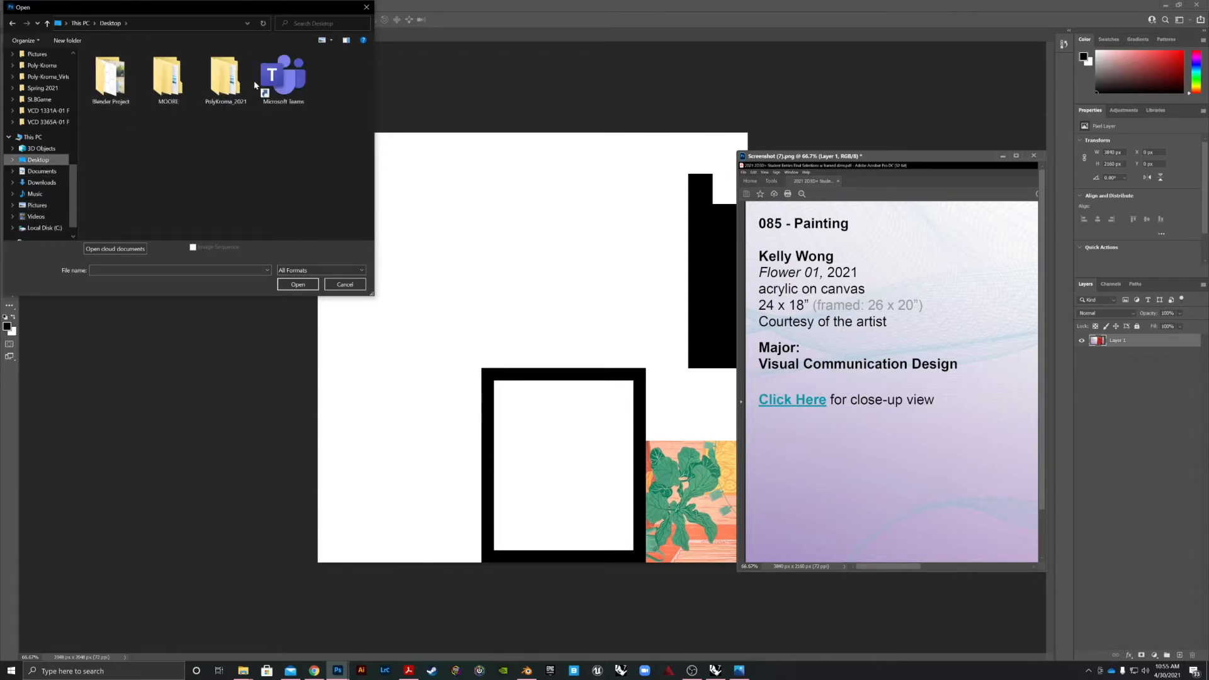
double_click(168, 75)
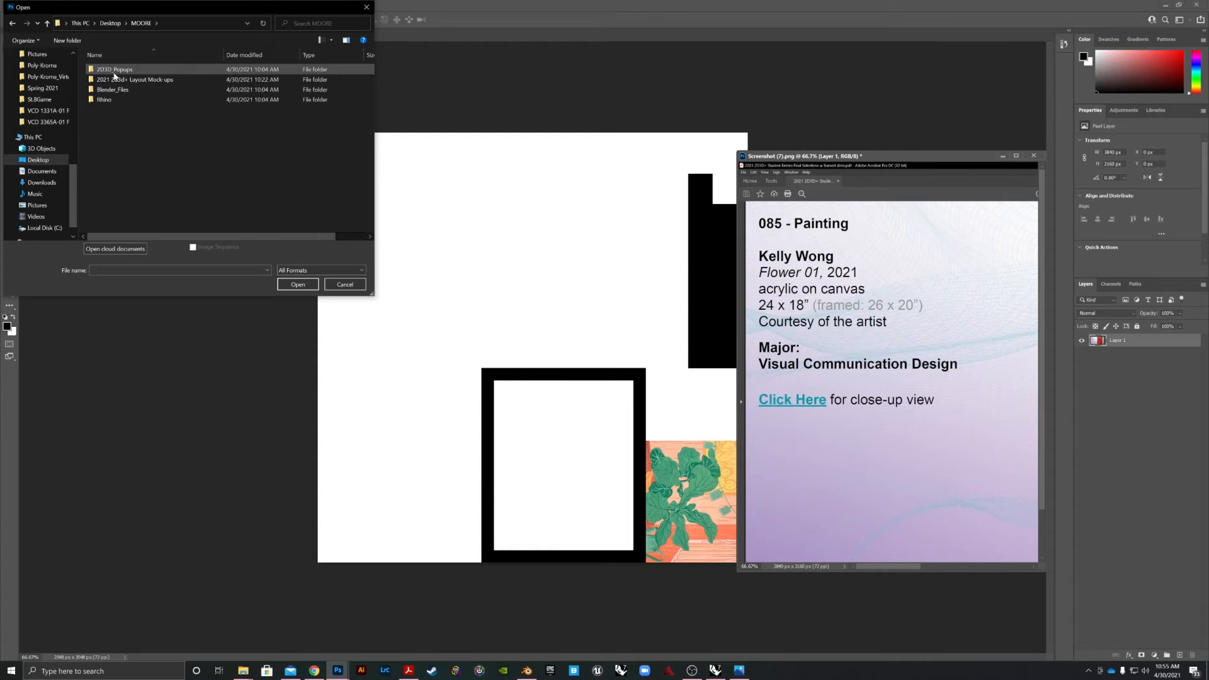
double_click(116, 90)
double_click(116, 71)
double_click(116, 70)
click(279, 76)
click(297, 284)
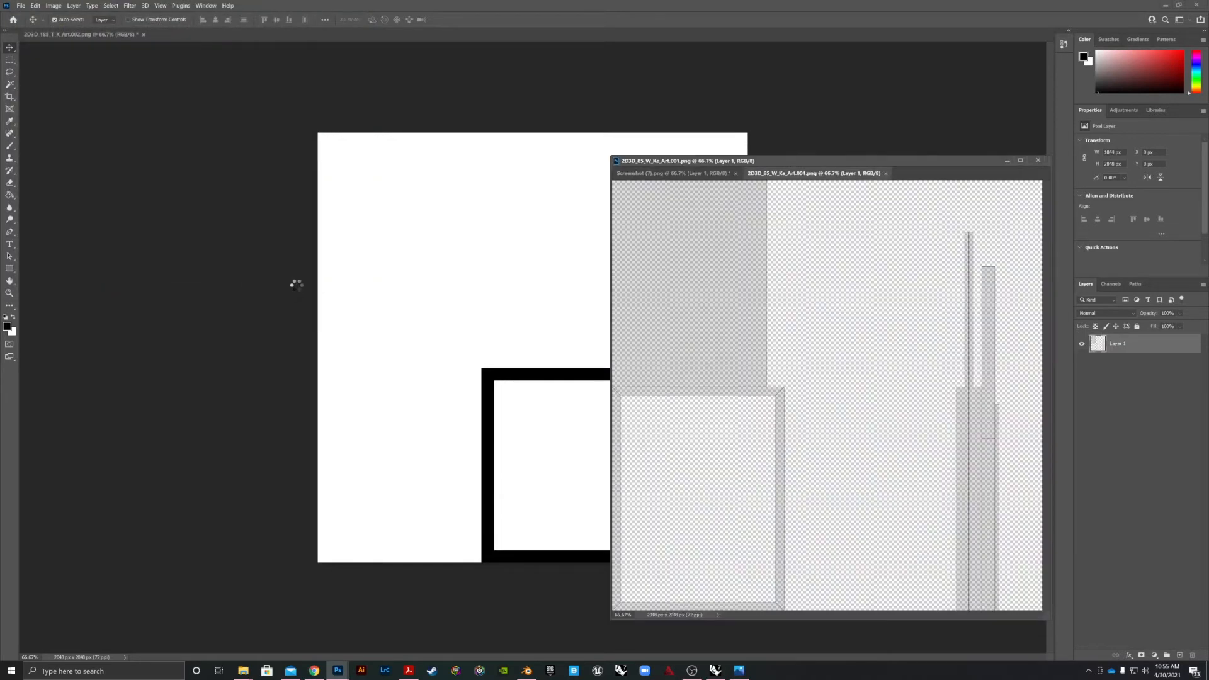
- Separate the UV layout into its own floating window and undo the last change to the screenshot, restoring the cropped flower painting
drag(788, 165, 583, 184)
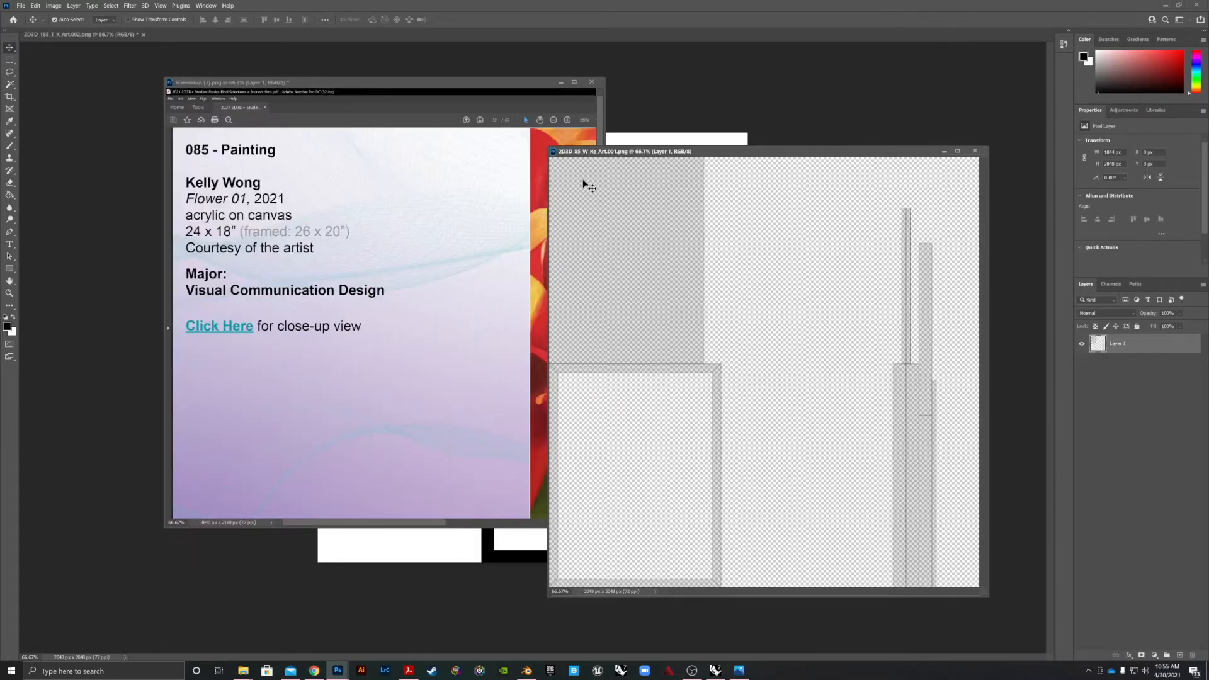
click(388, 92)
click(35, 5)
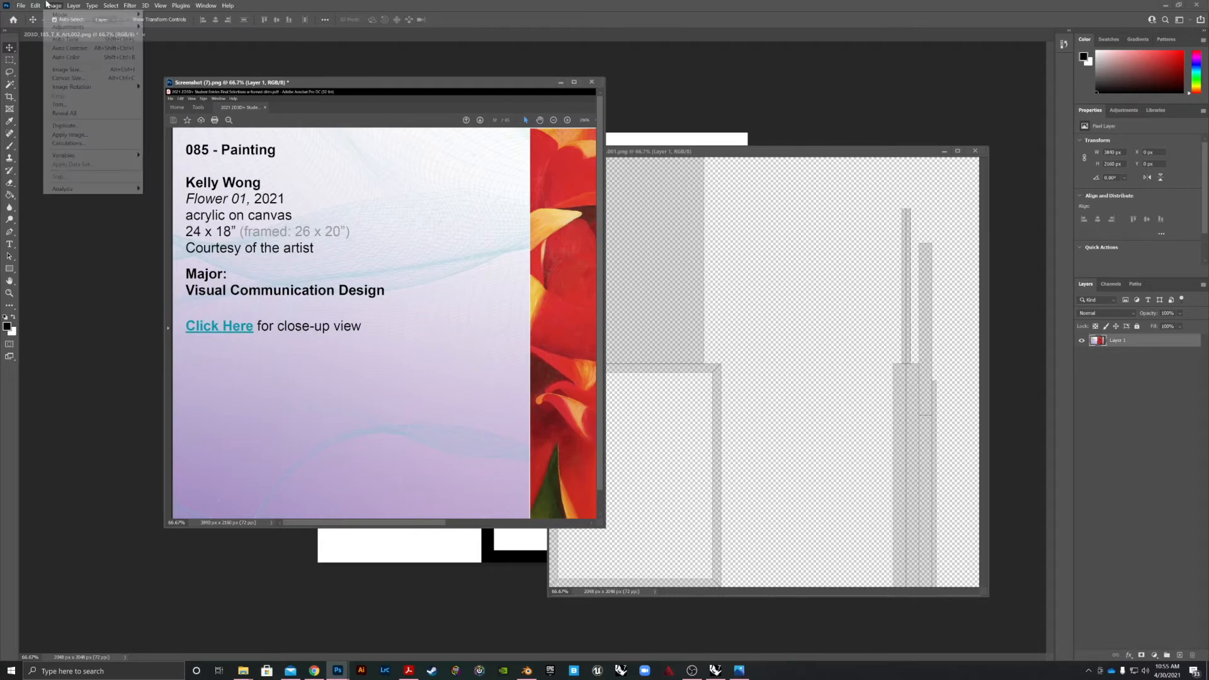
click(57, 14)
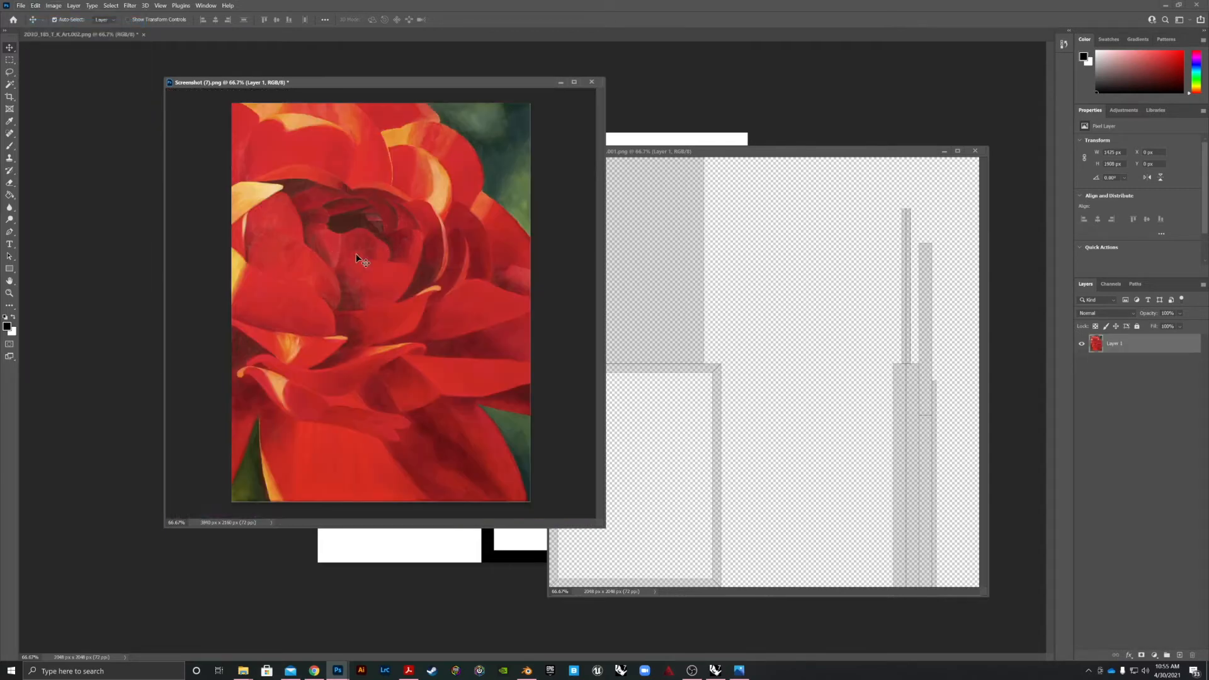
- Copy the flower painting into the UV layout, scale it down to about half size and turn it upside down
drag(390, 256, 771, 327)
key(ctrl+t)
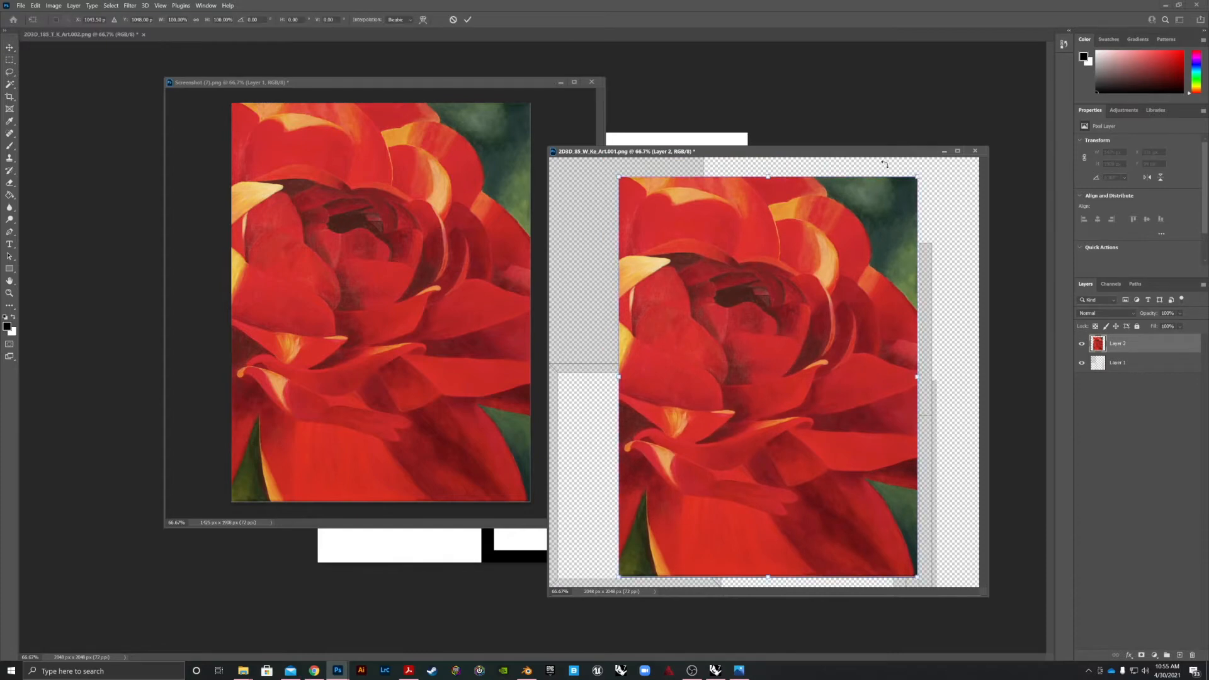
drag(913, 181, 629, 557)
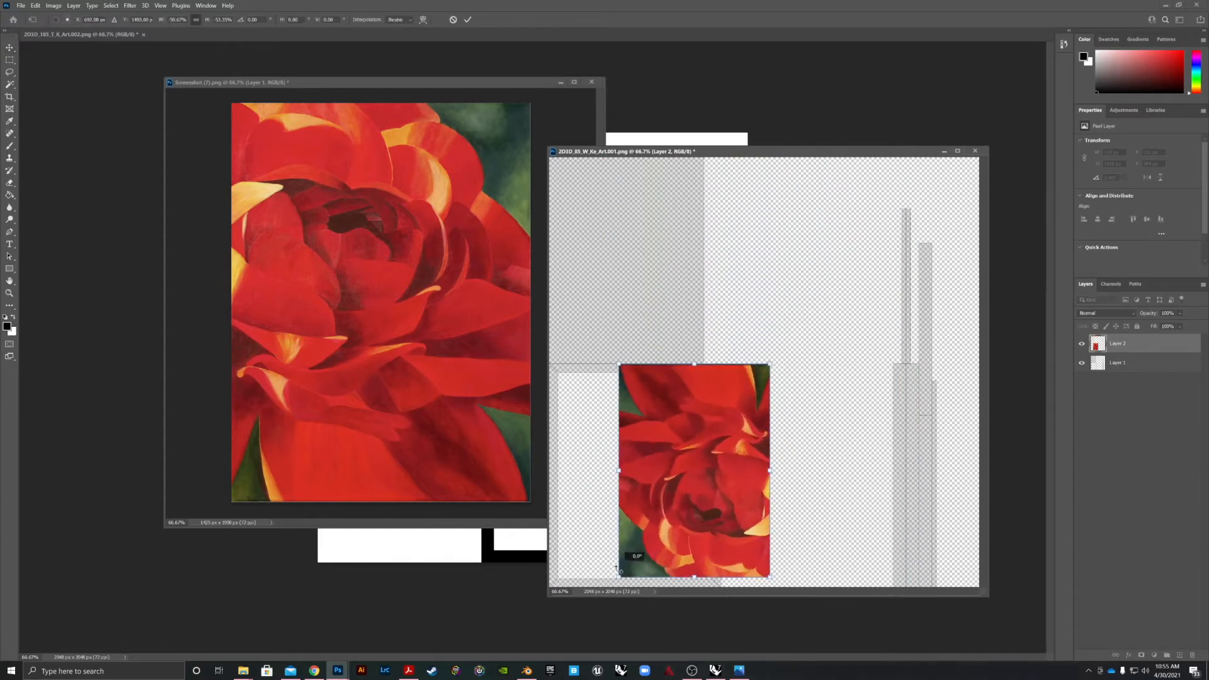
- Move the upside-down painting onto the UV layout's upper-left grey rectangle and stretch it to fit, about 740 × 984 px
drag(679, 501, 630, 300)
drag(699, 372, 702, 361)
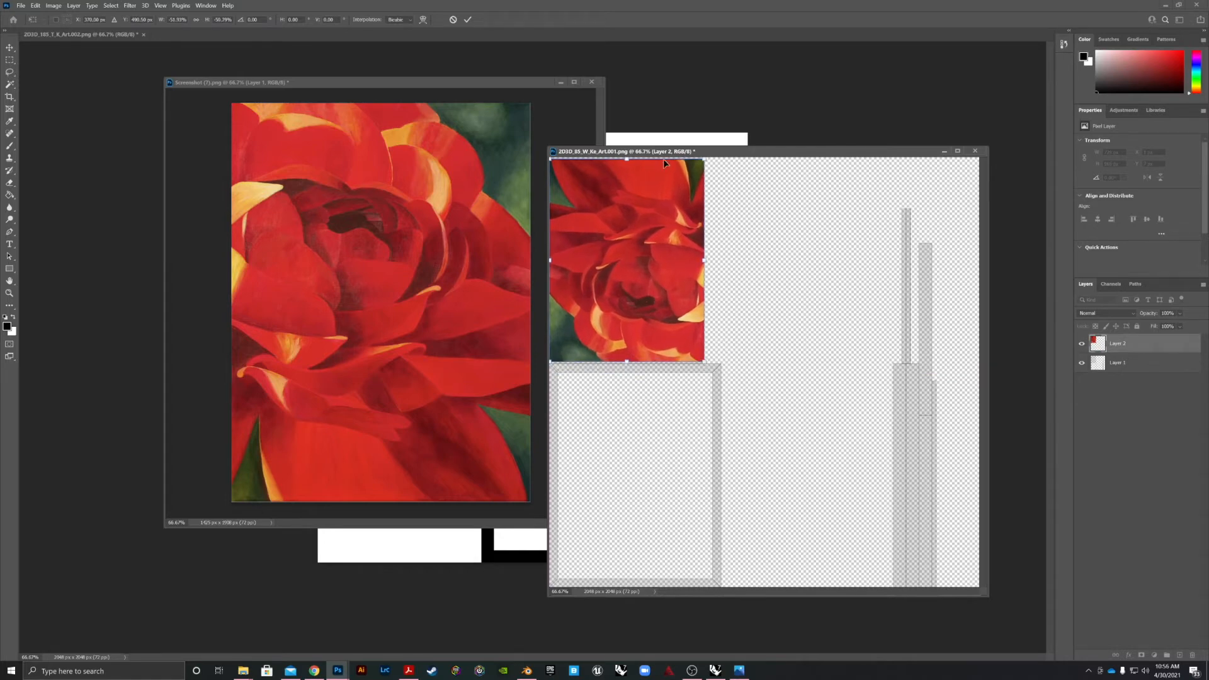
drag(627, 157, 627, 156)
drag(626, 359, 627, 363)
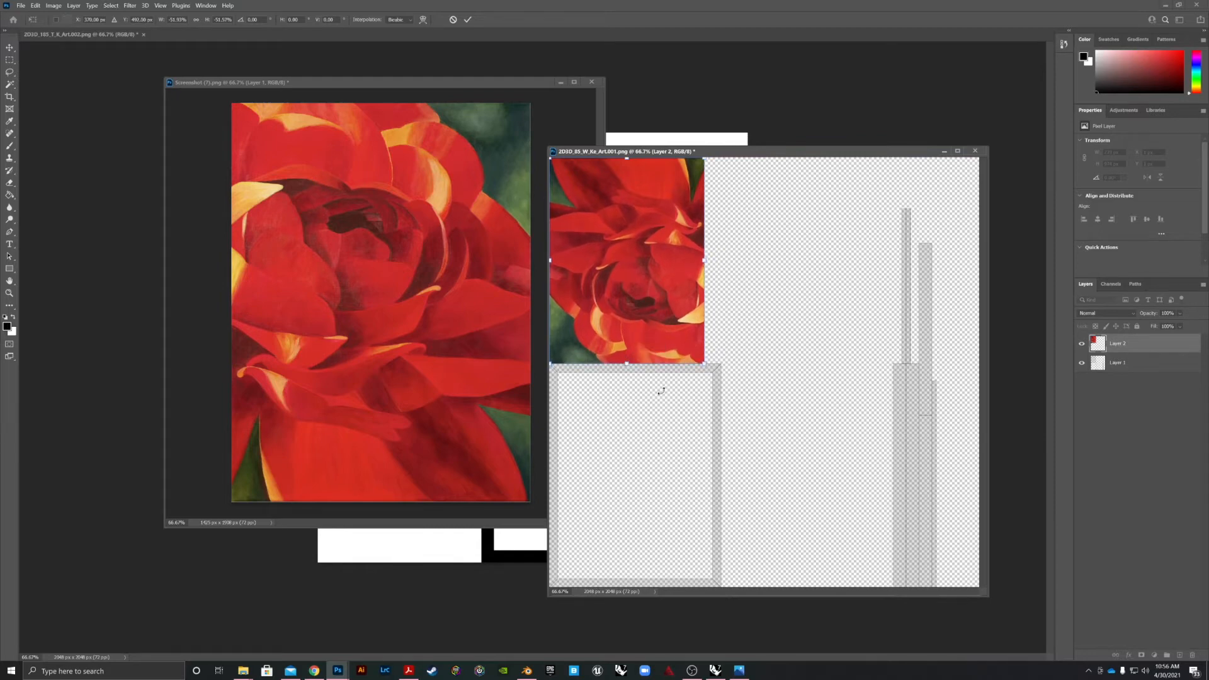
key(Return)
- Examine up close how the painting's lower-right corner lines up with the frame outline in the UV layout
key(z)
drag(701, 364, 752, 341)
scroll(706, 374, up, 3)
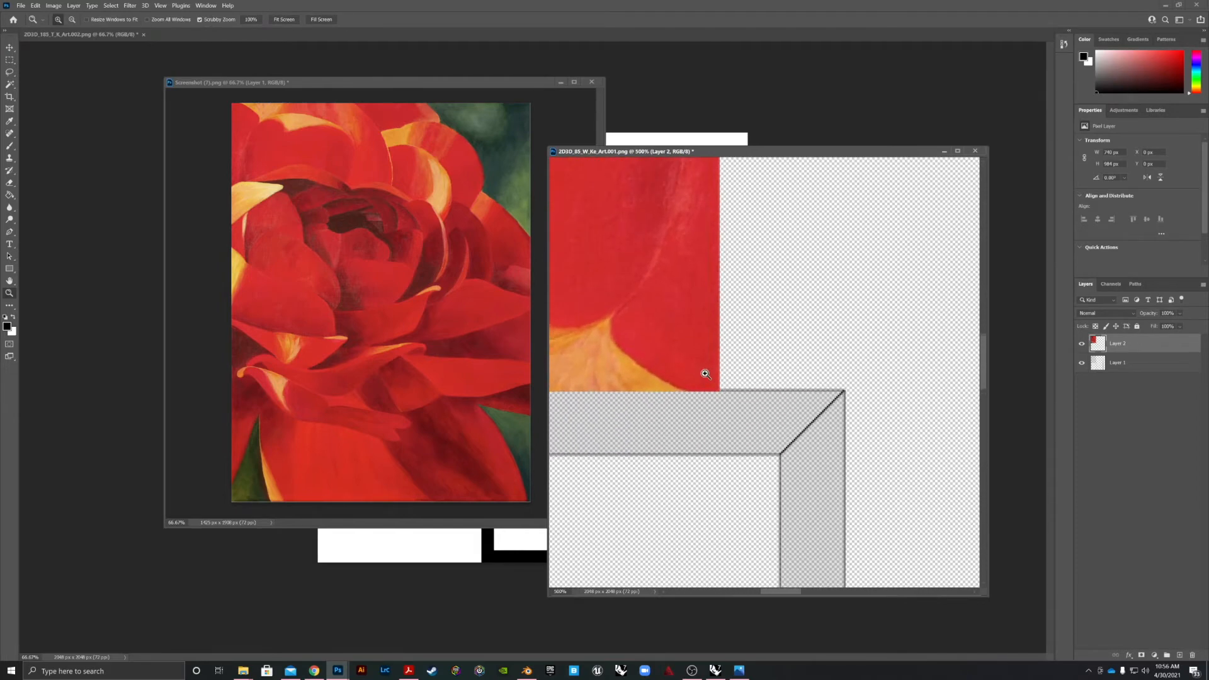
scroll(650, 386, down, 2)
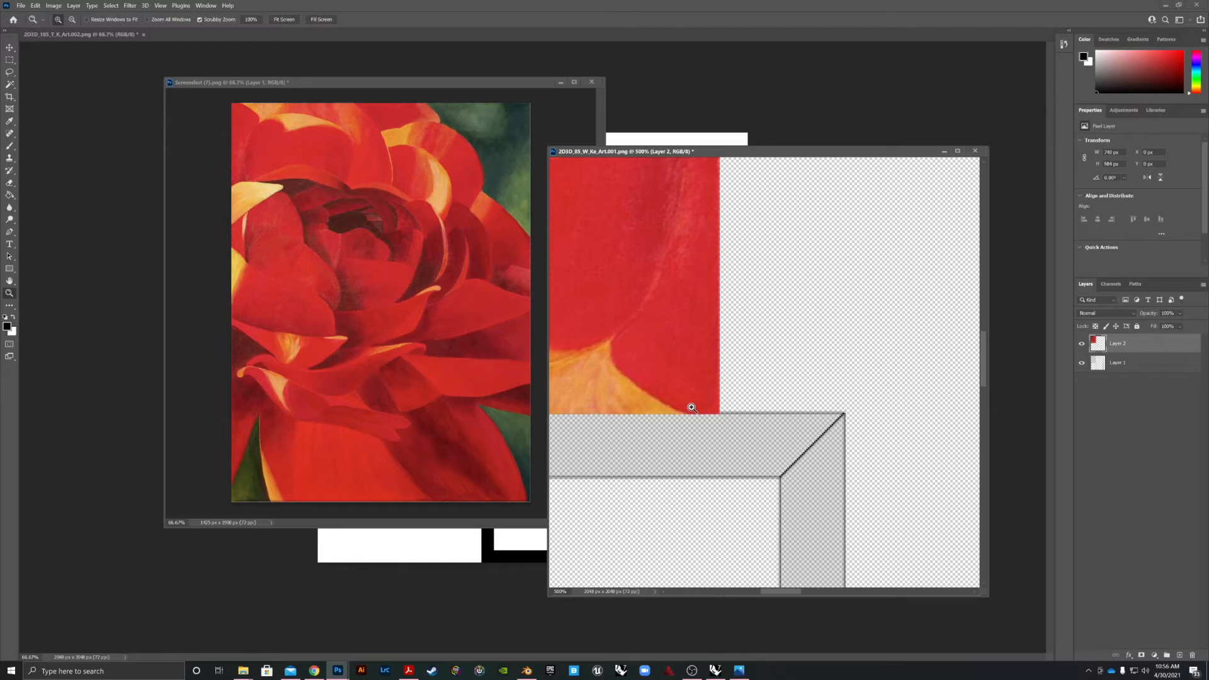
key(super)
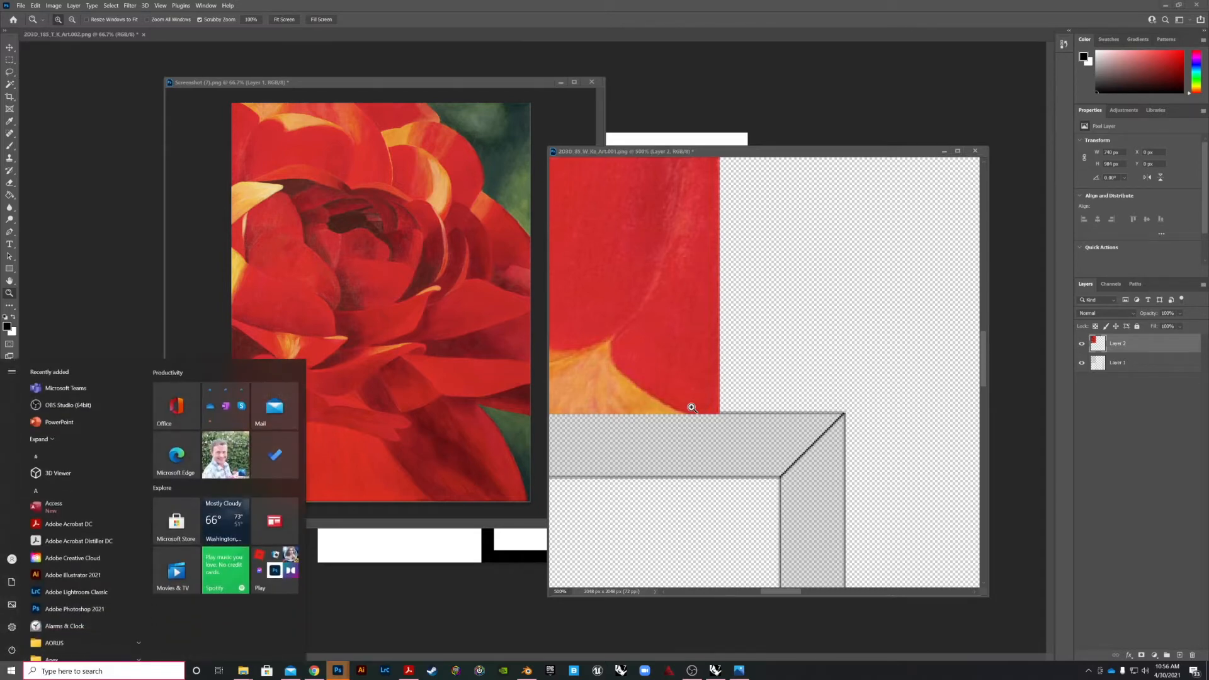
click(788, 342)
scroll(786, 342, down, 2)
drag(787, 342, 737, 489)
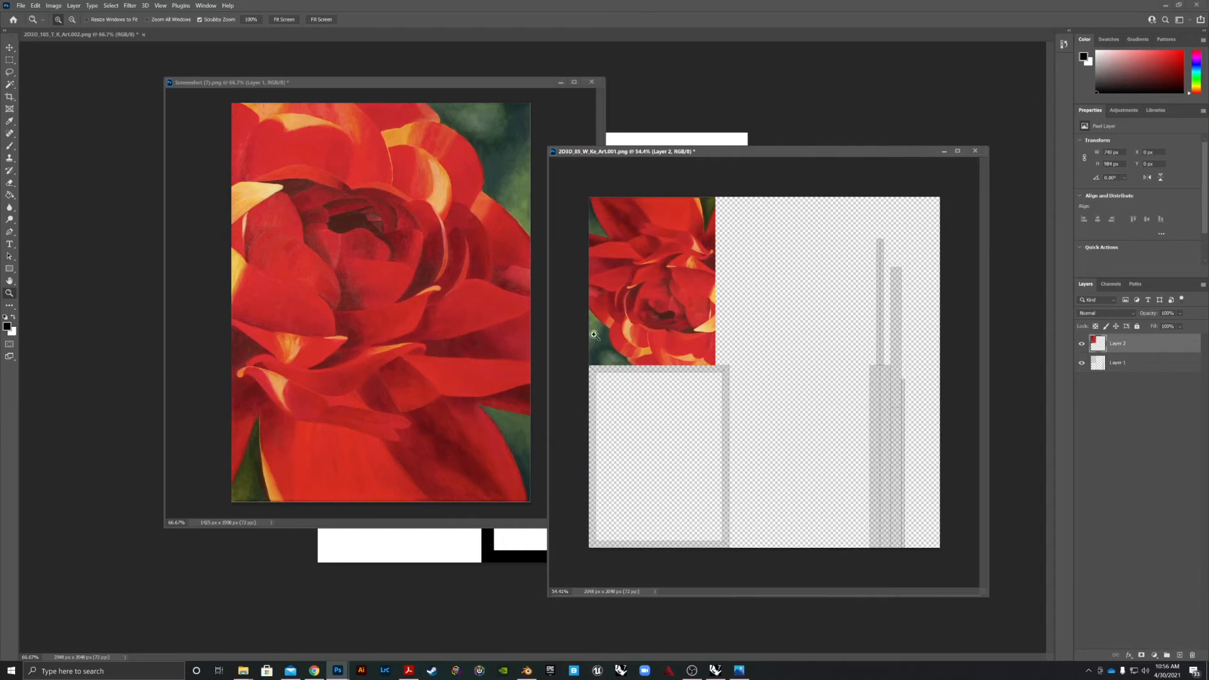
- Select the transparent background of Layer 1 with the Magic Wand and invert the selection to the UV shapes
click(14, 83)
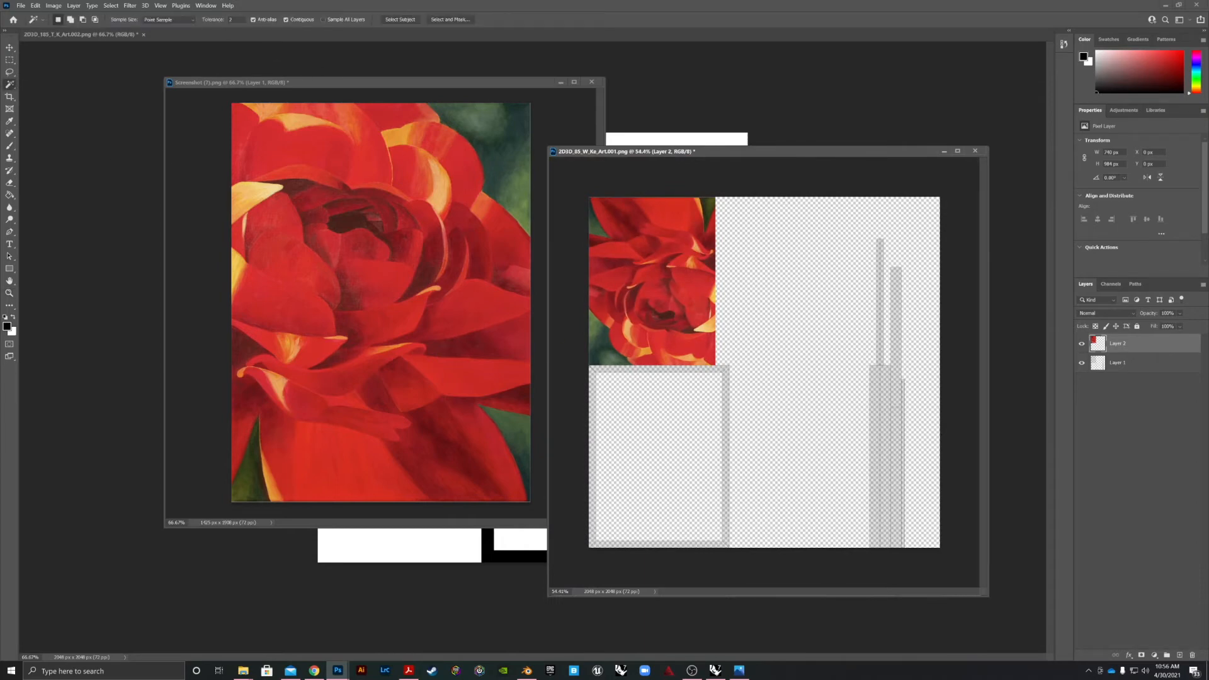
click(801, 339)
click(1129, 367)
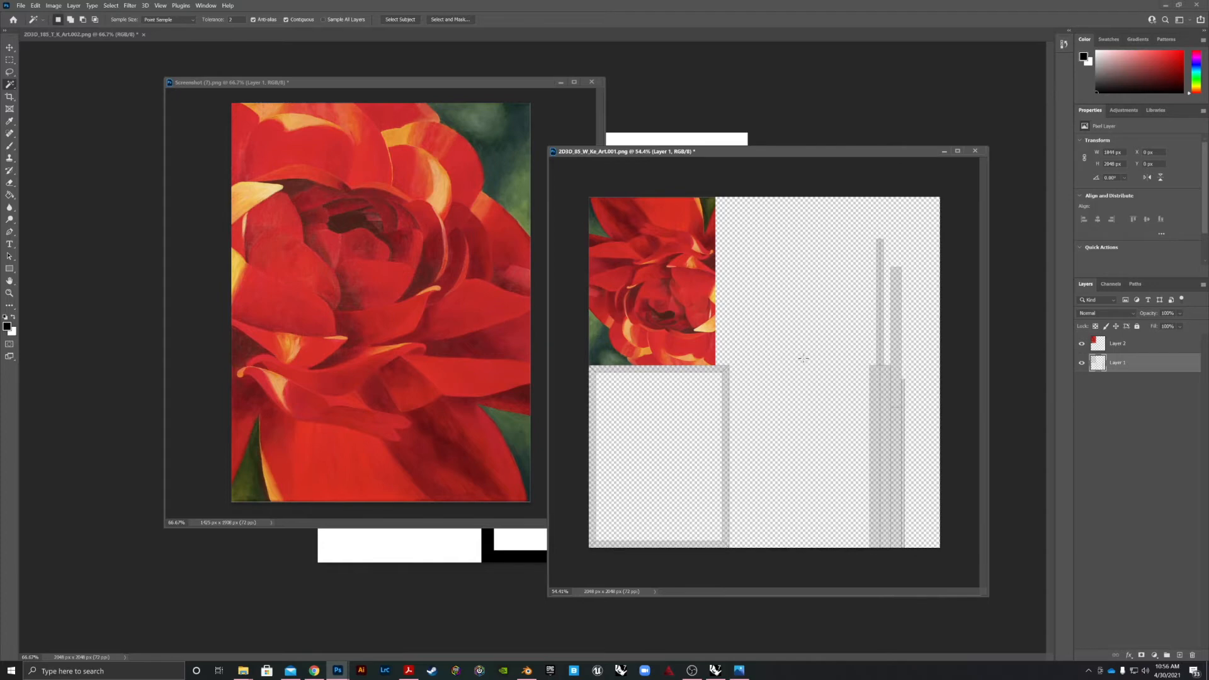
click(839, 344)
click(109, 5)
click(120, 41)
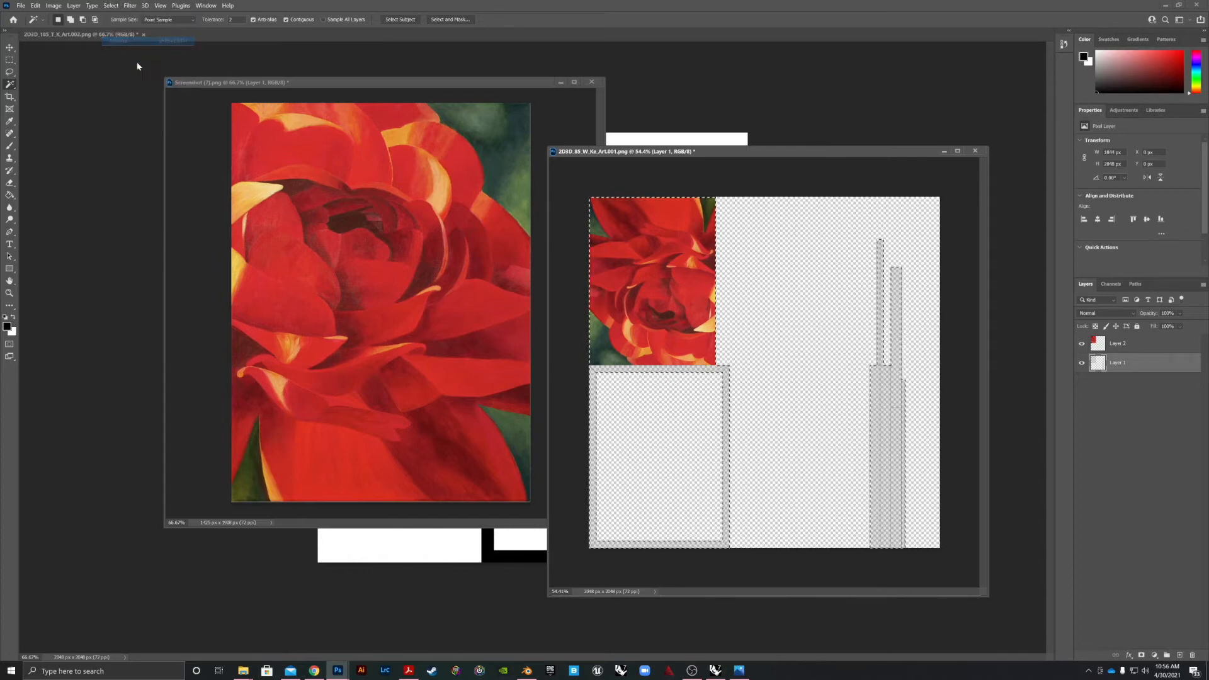
- Fill the frame outline and the narrow side strips on Layer 1 with black using the Paint Bucket
click(7, 326)
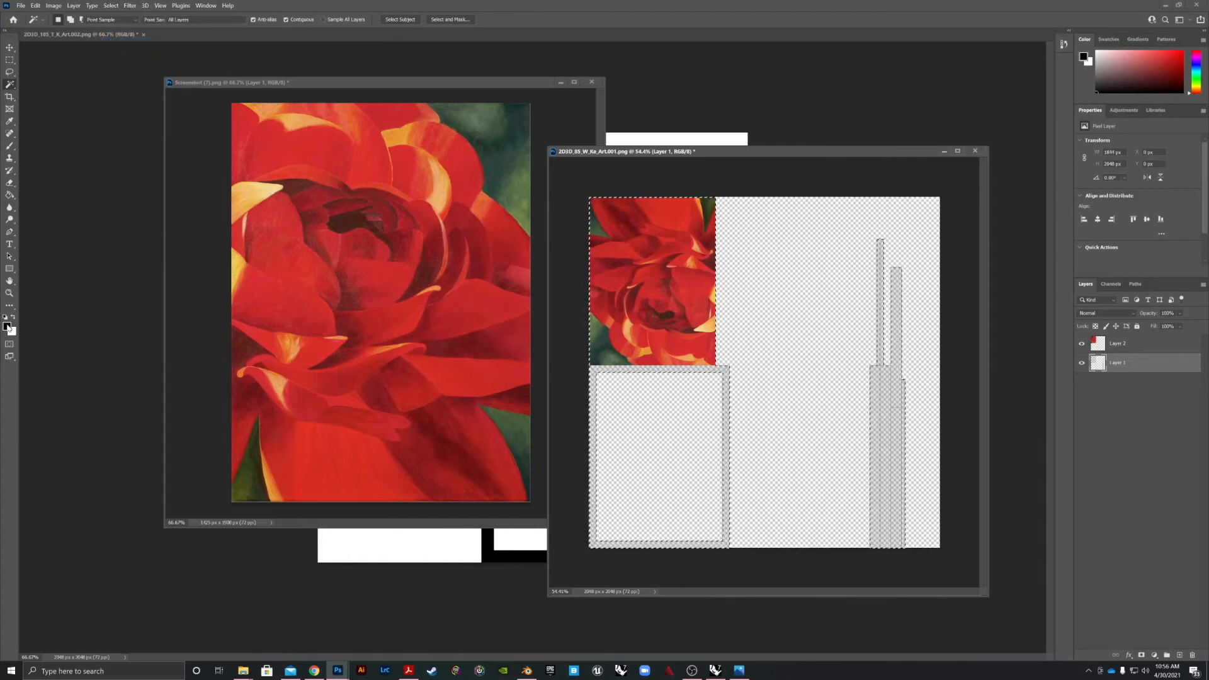
click(677, 169)
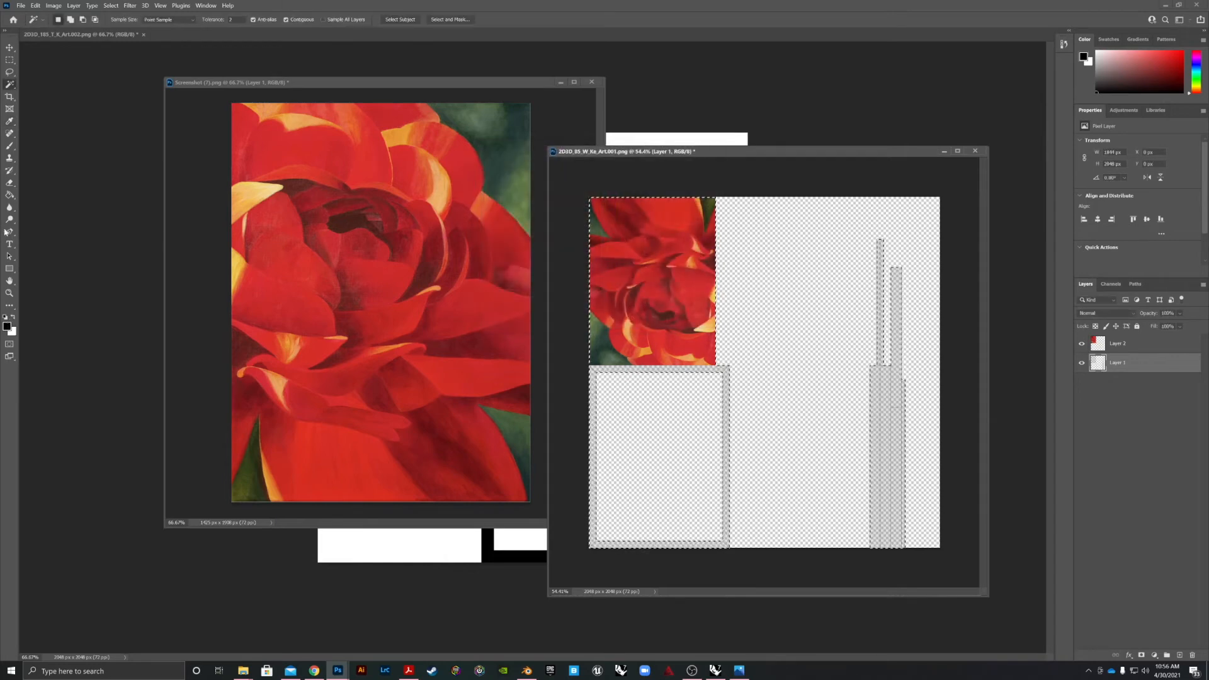
key(g)
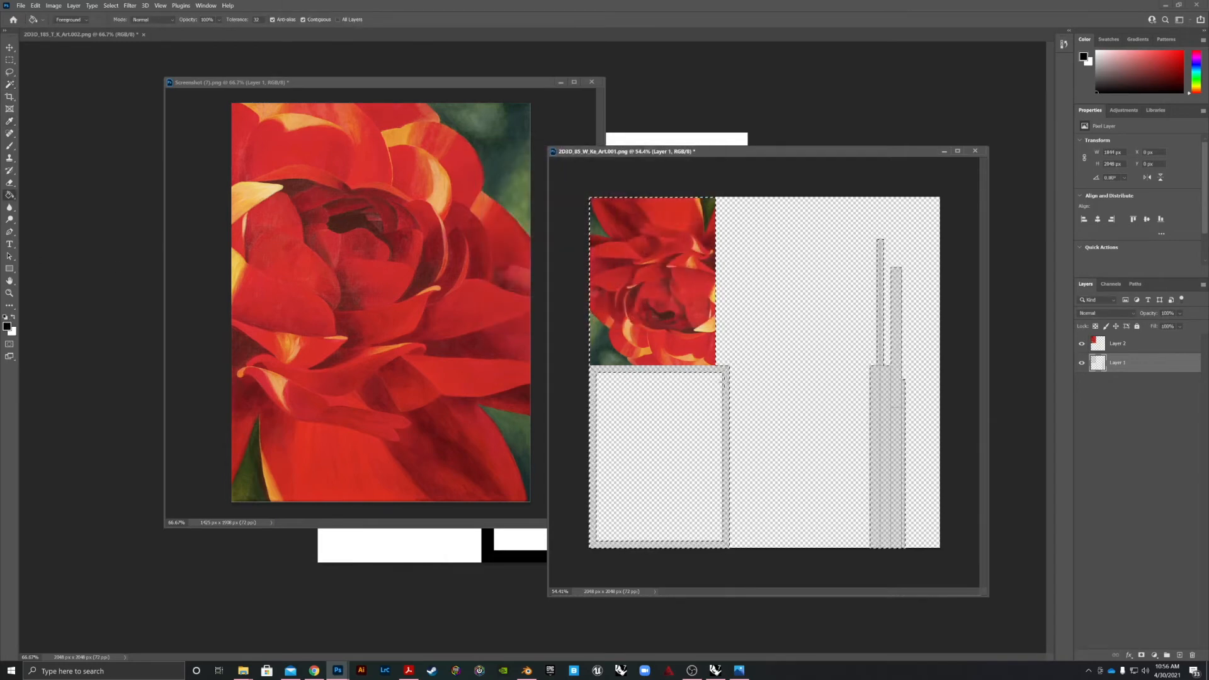
click(727, 378)
click(596, 486)
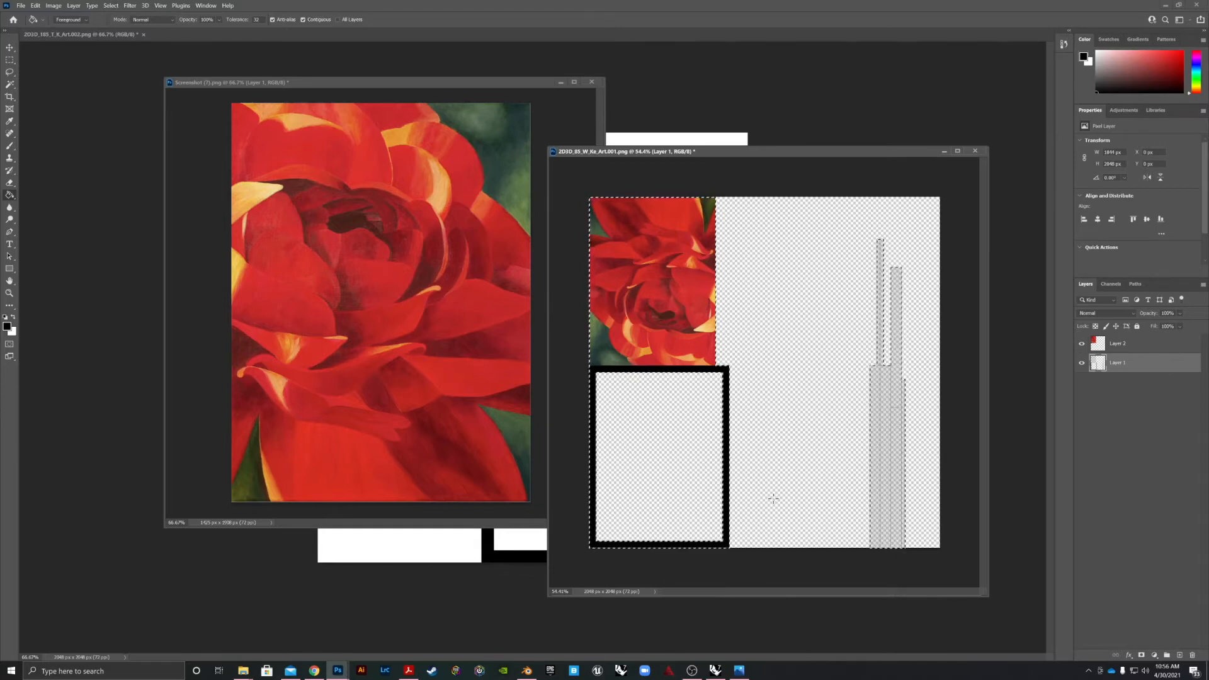
click(895, 395)
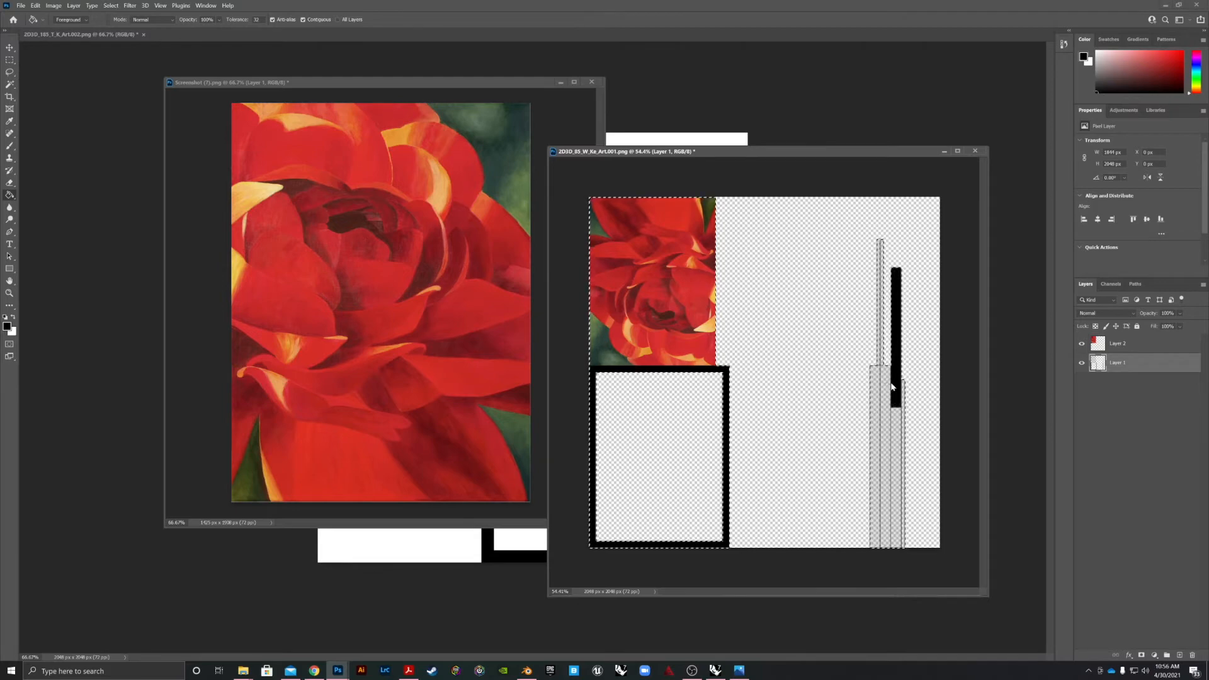
click(886, 390)
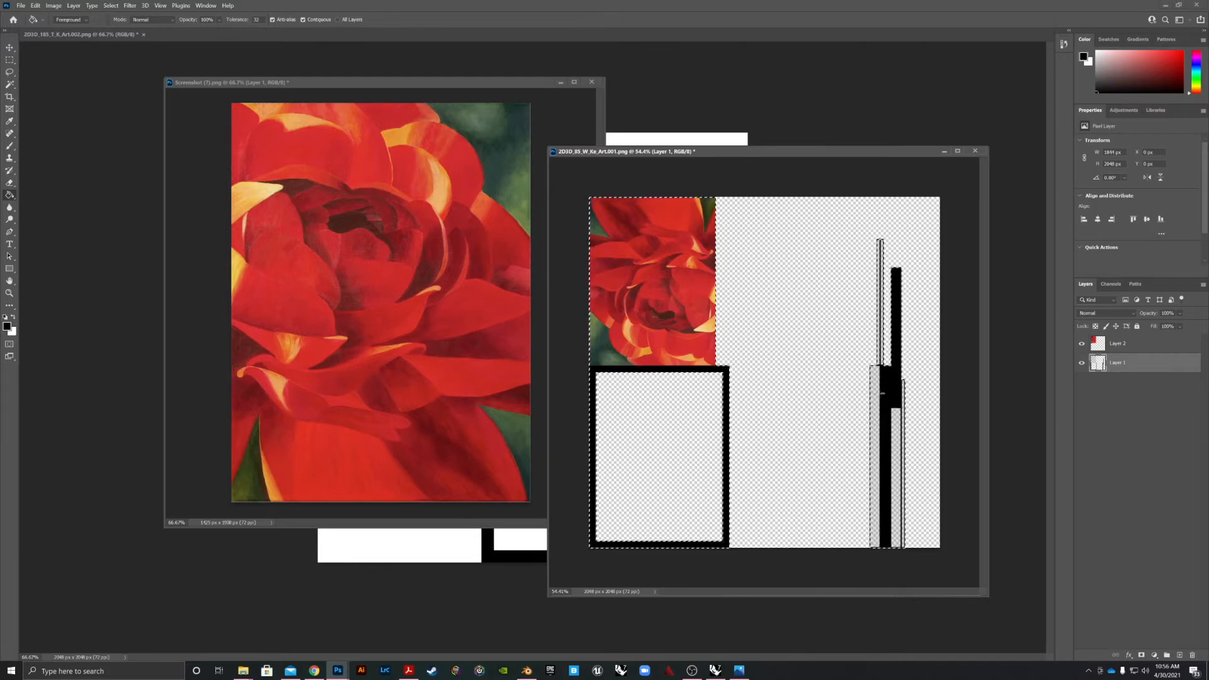
click(875, 396)
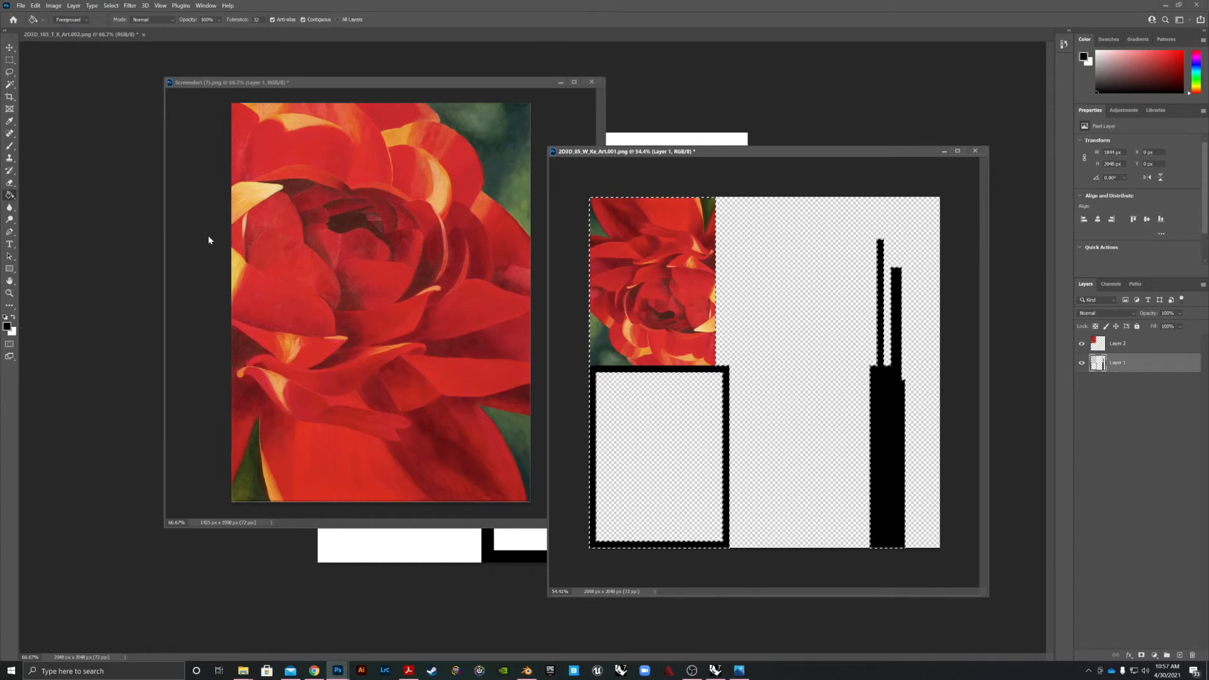
- Invert the selection to the empty areas of Layer 1 and fill the background and frame interior with white using the Paint Bucket
click(92, 5)
mouse_move(54, 6)
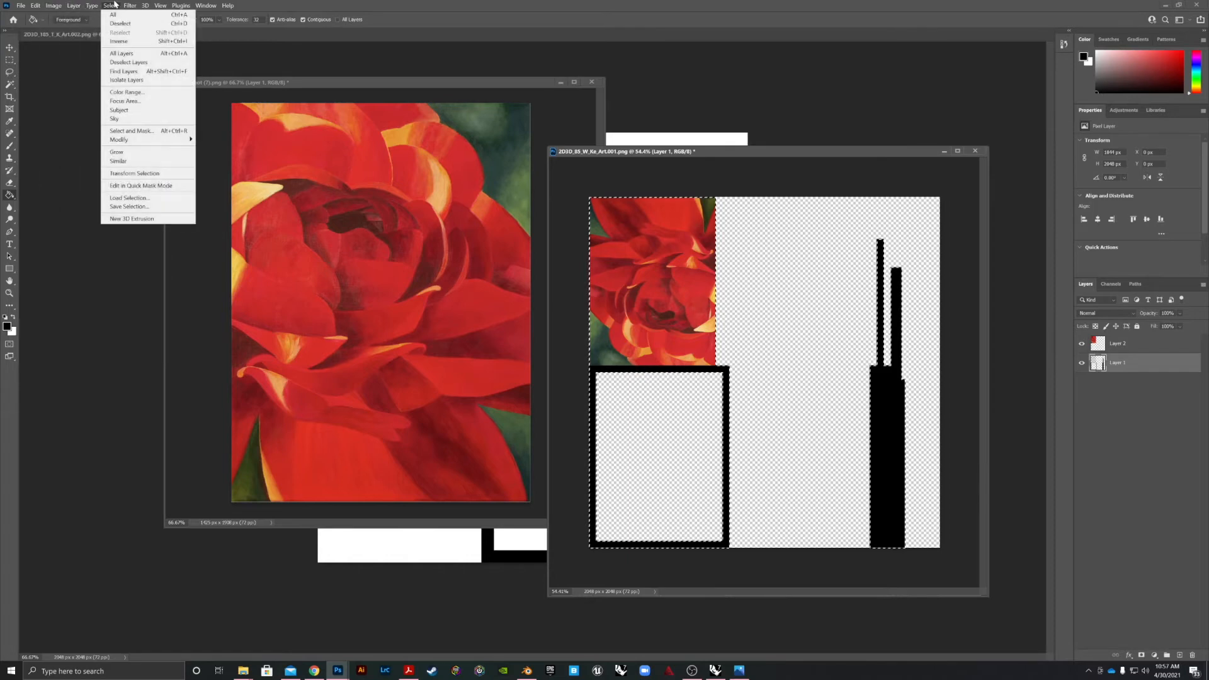
click(118, 25)
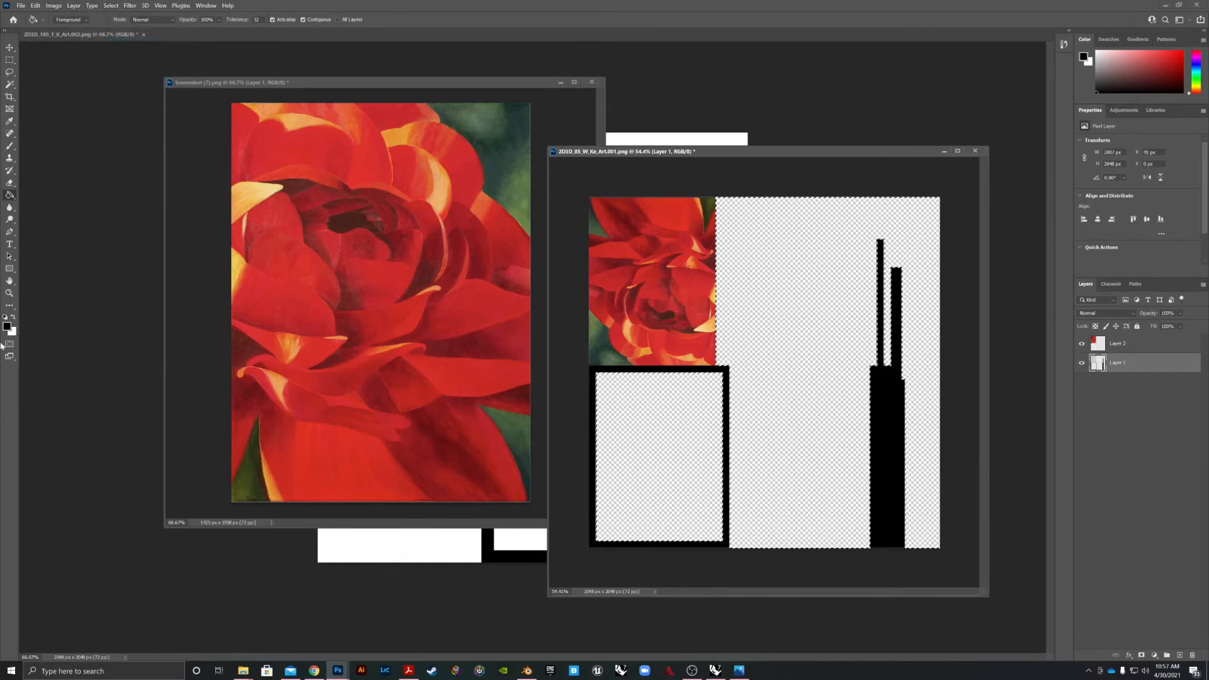
click(7, 325)
click(483, 177)
click(694, 167)
key(g)
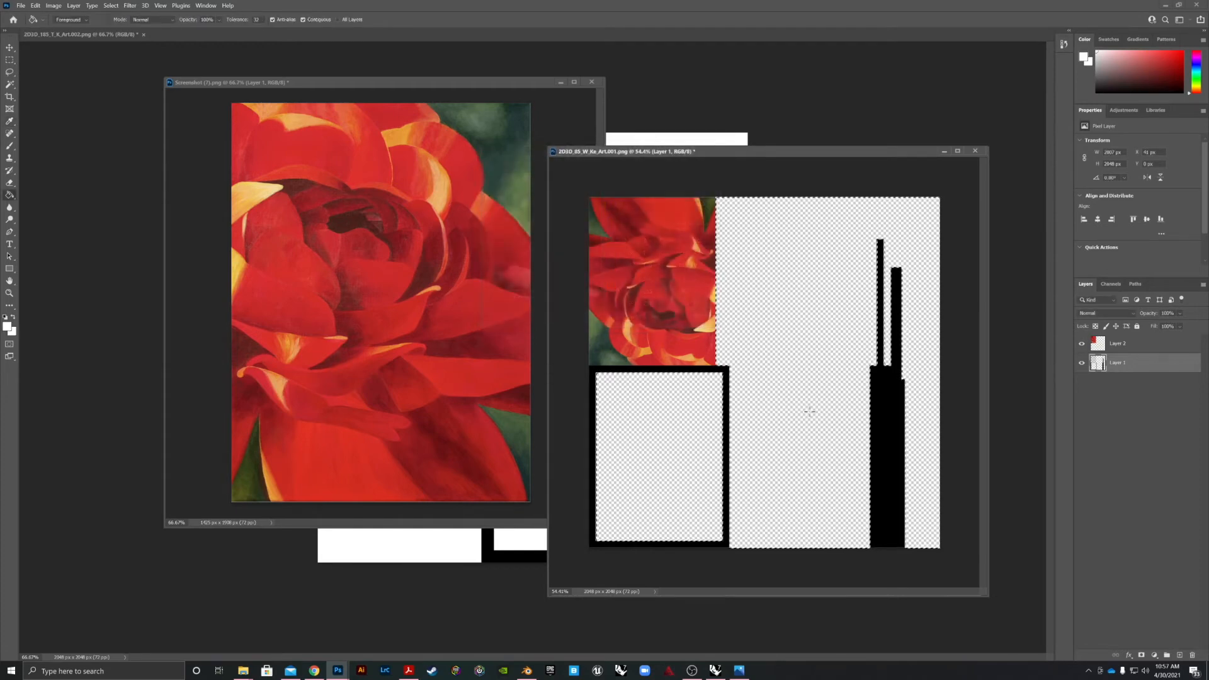
click(805, 390)
click(689, 440)
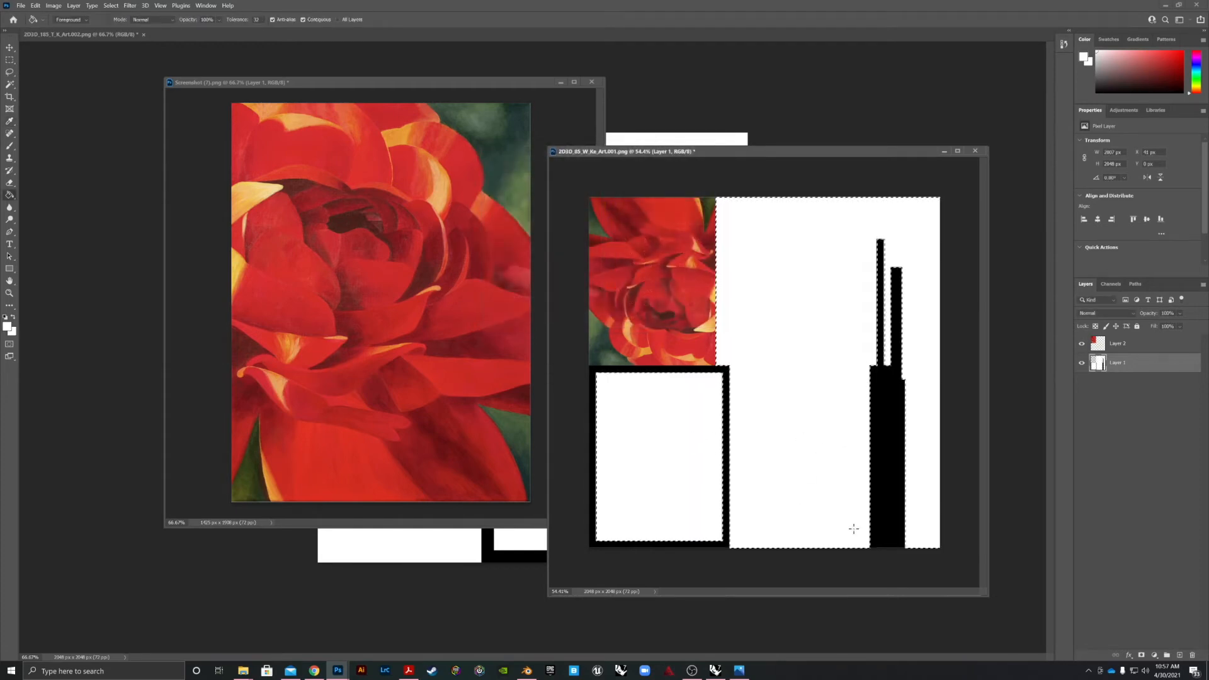
- Clear the selection and merge the painting layer with the filled UV layout into a single layer
key(ctrl+d)
click(22, 5)
click(22, 6)
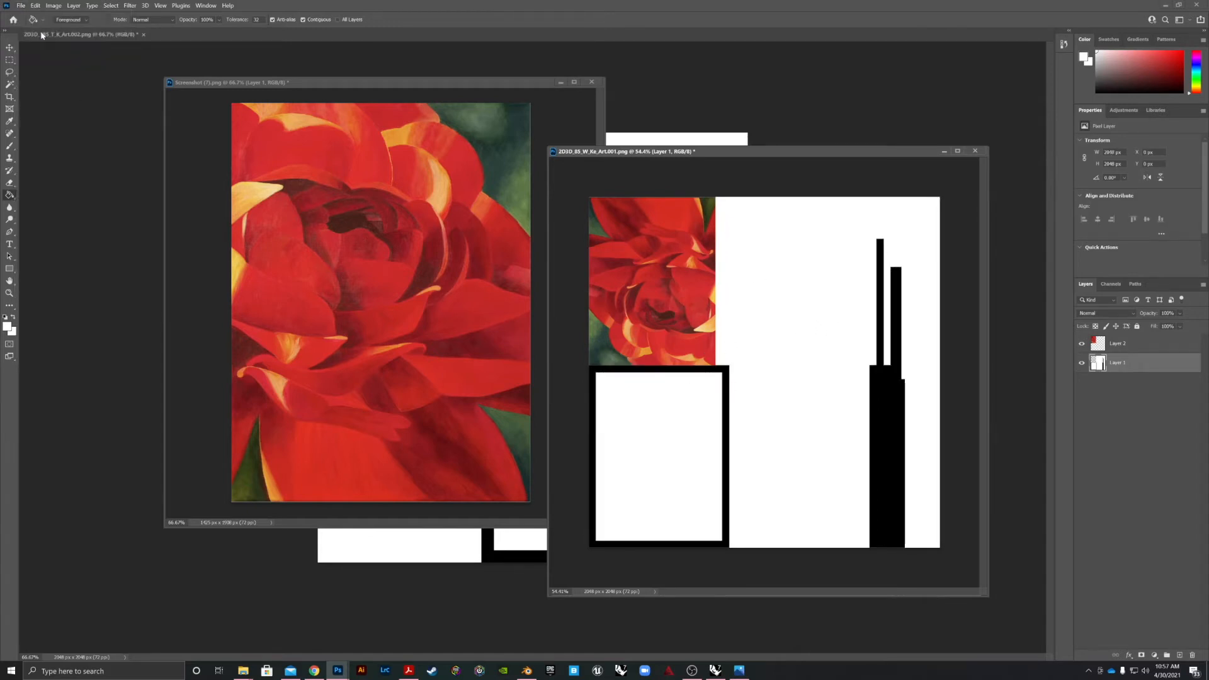
key(ctrl+e)
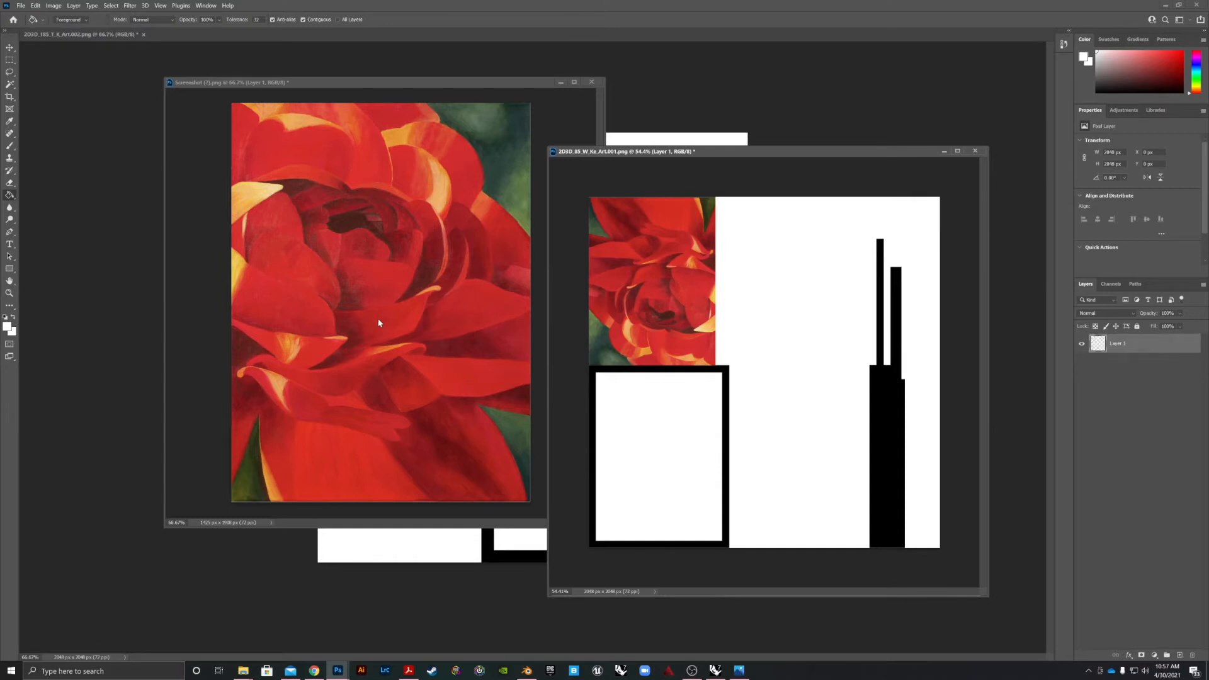
- Save the texture as the JPEG 2D3D_85_W_Ke_Art.001 in the 2d3dMat folder at Maximum quality 12, replacing the existing file
click(21, 5)
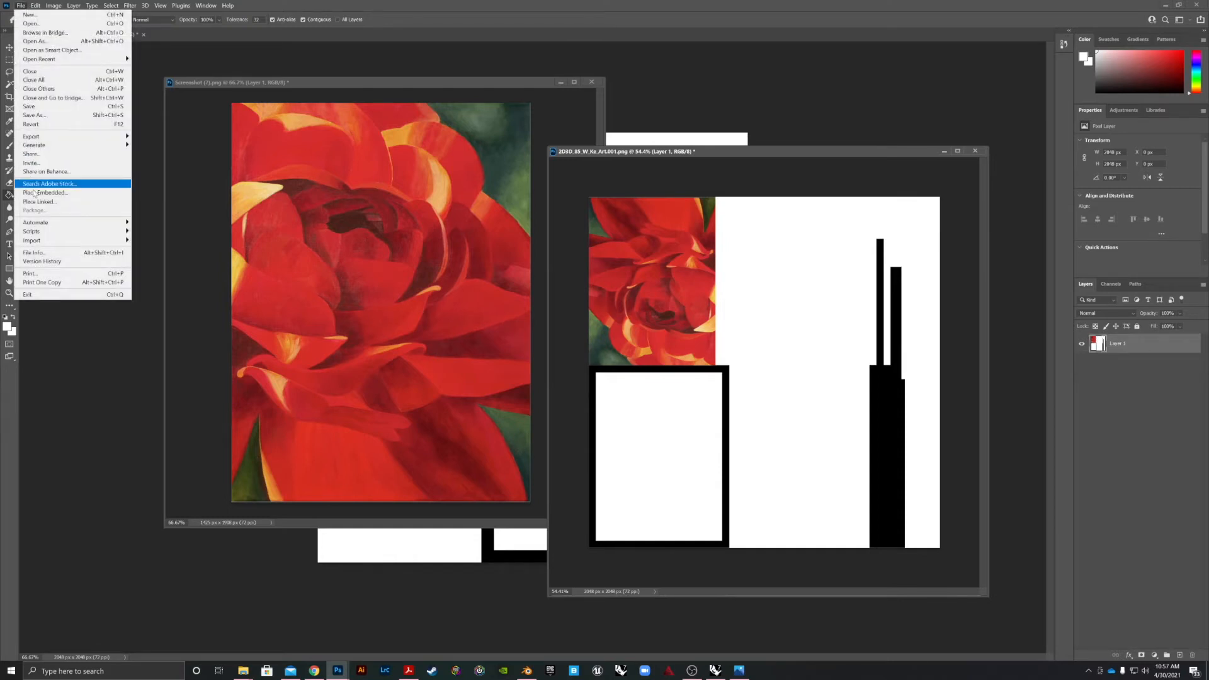
click(62, 115)
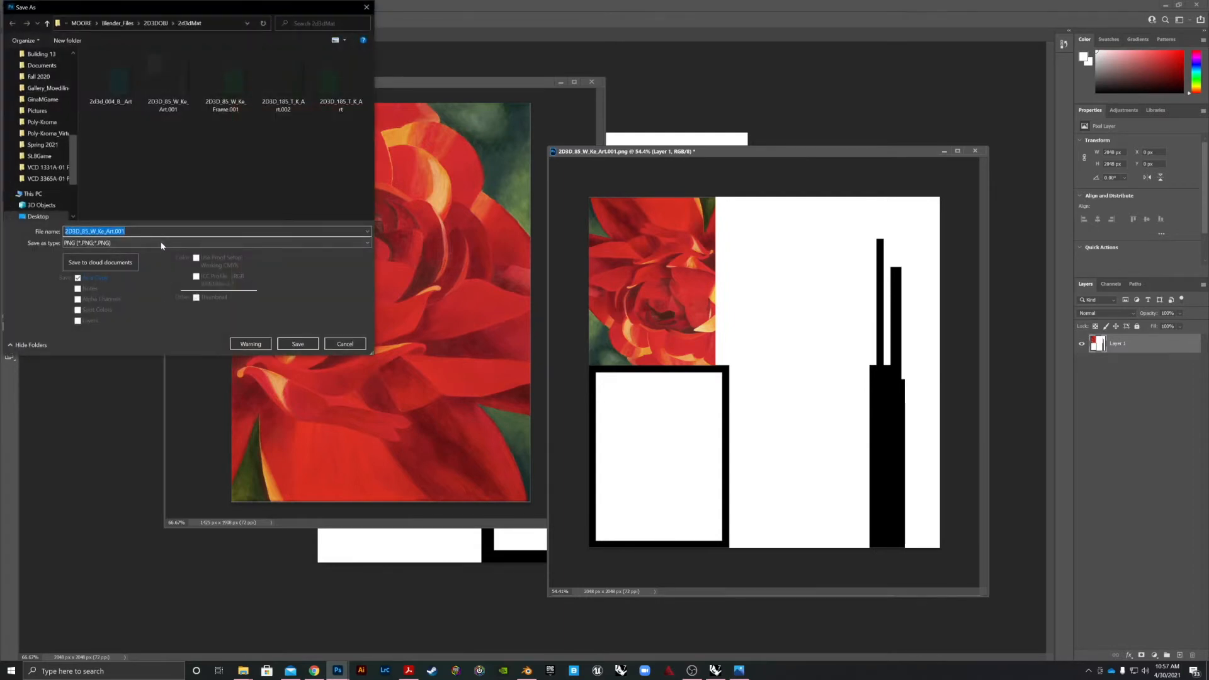
click(161, 245)
click(130, 332)
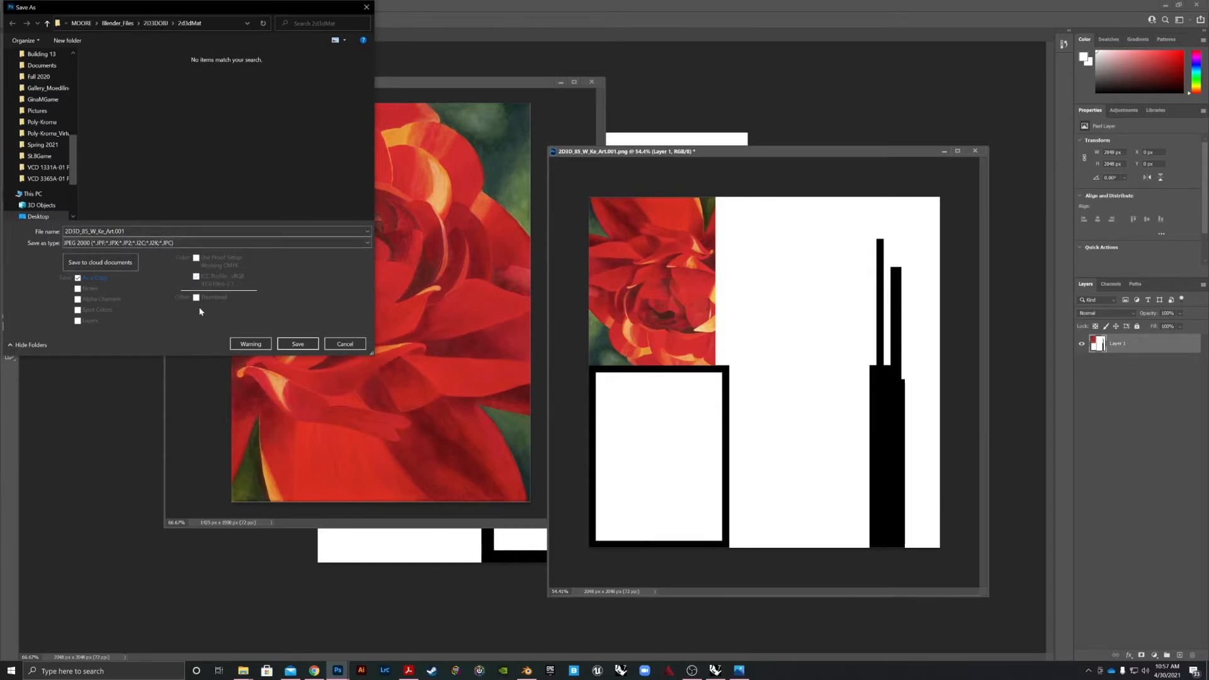
click(156, 24)
double_click(110, 70)
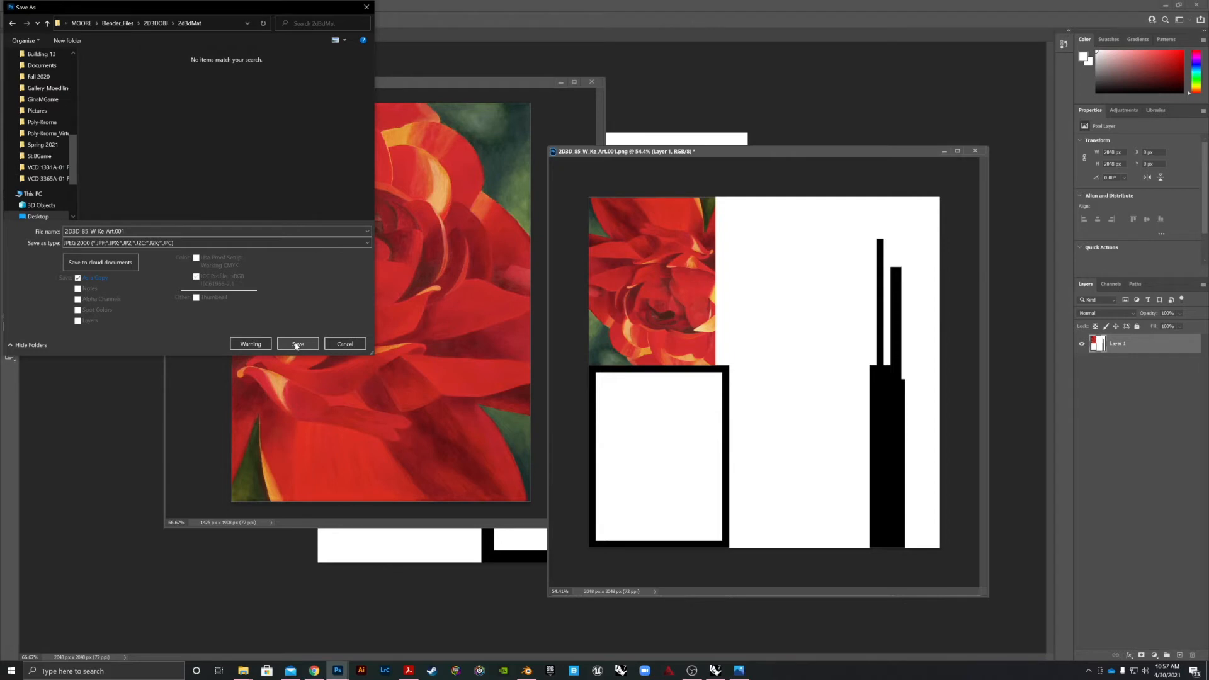
click(133, 243)
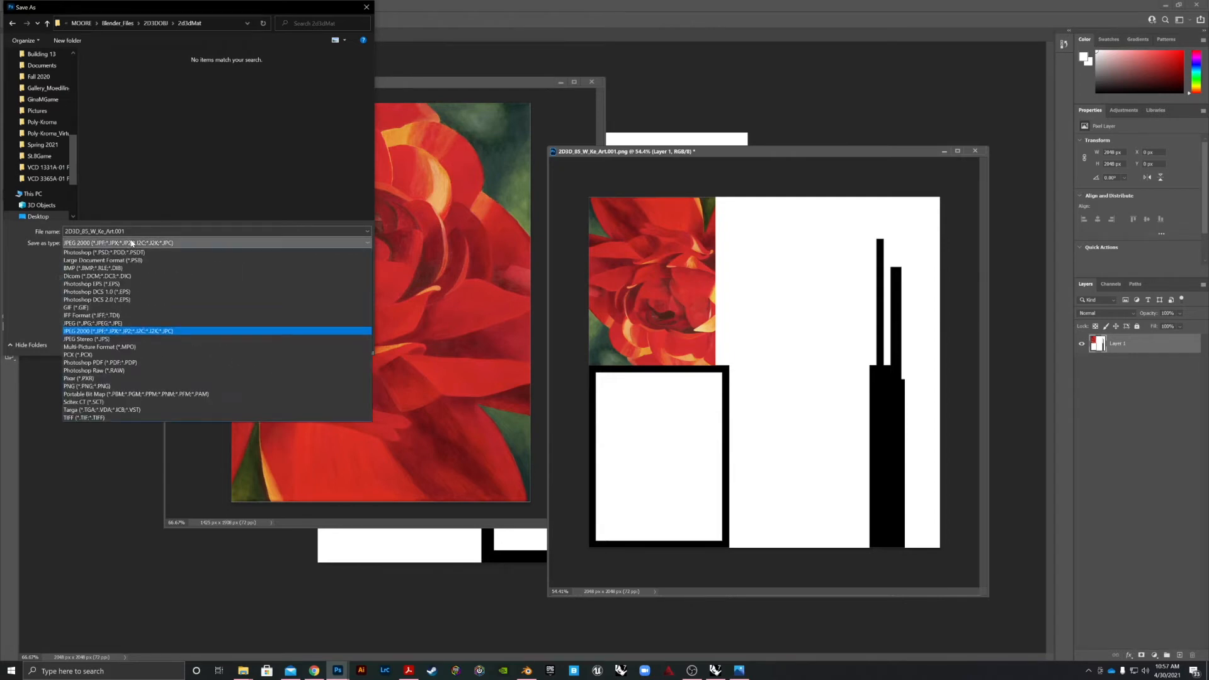
click(116, 324)
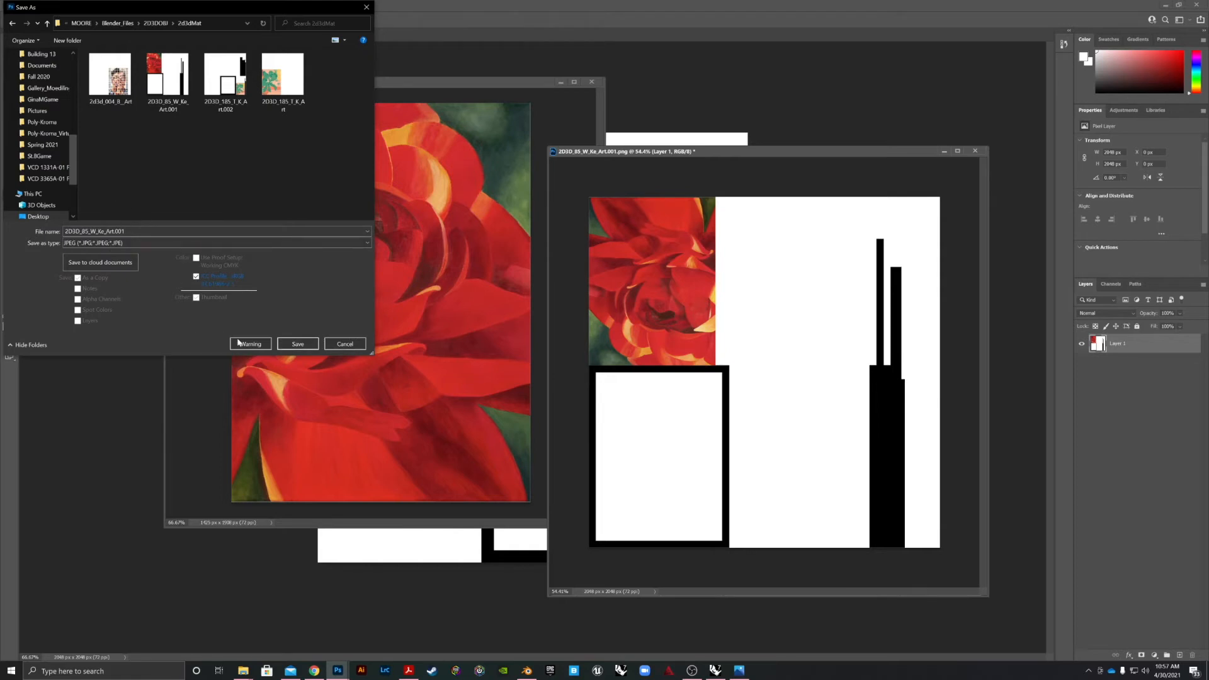
click(296, 345)
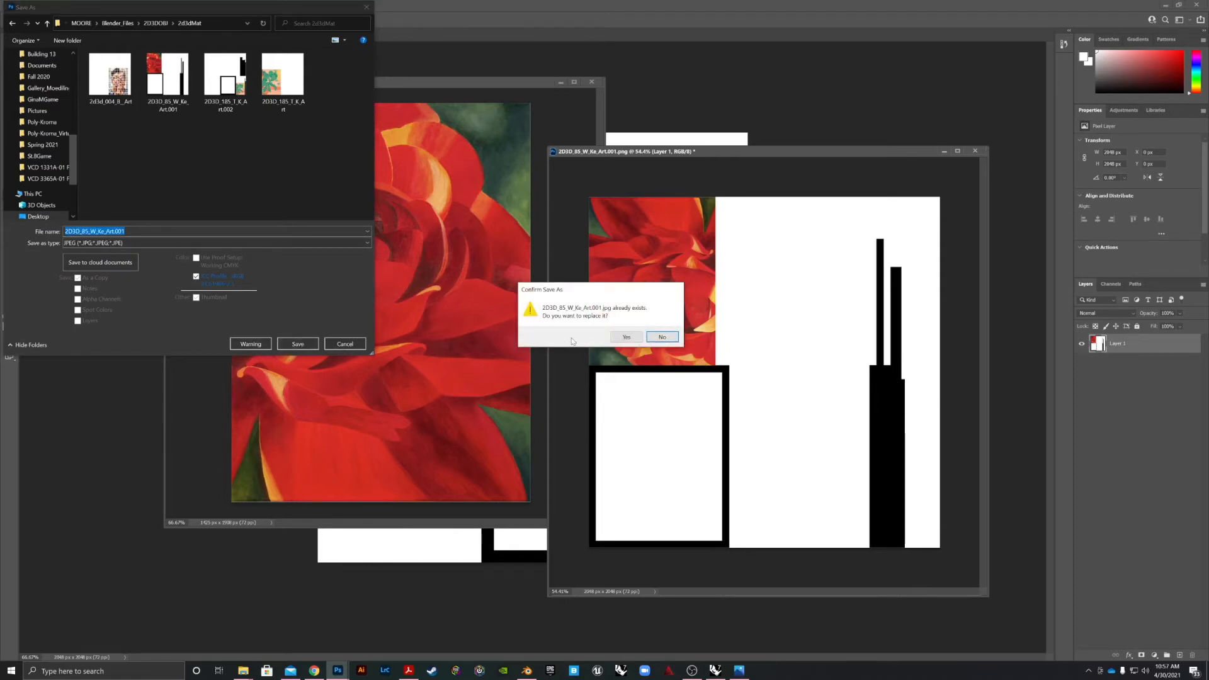
click(635, 336)
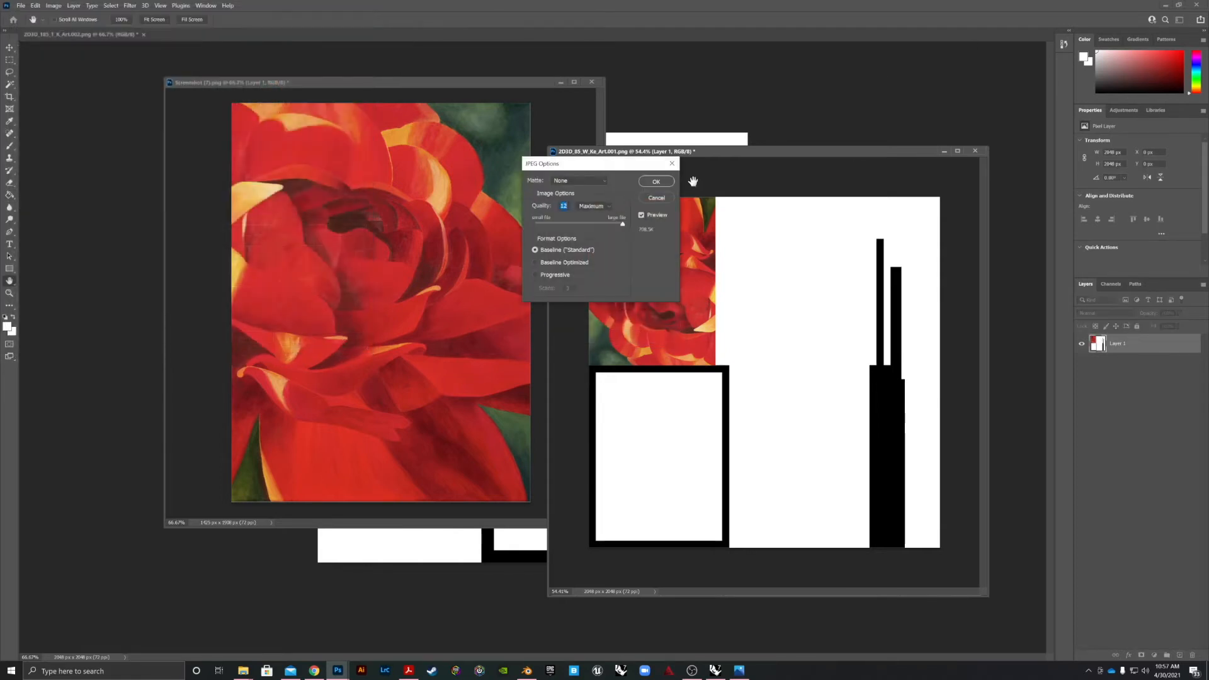
click(657, 182)
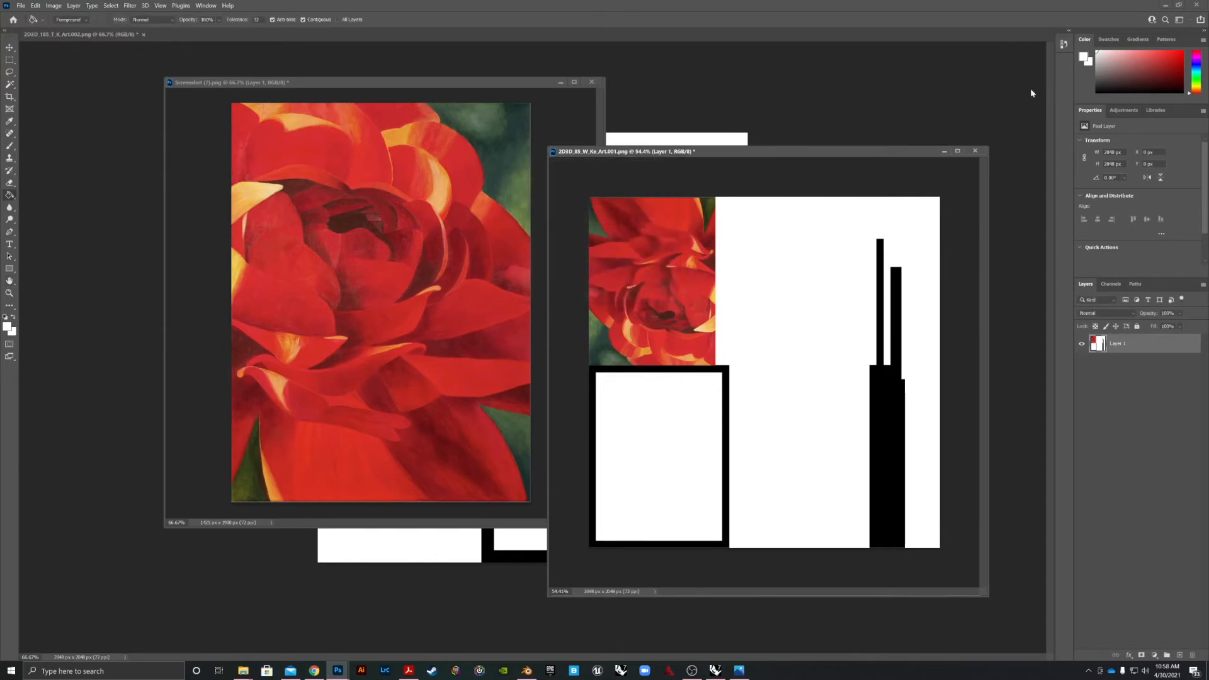
- Switch to Blender and, in Object Mode, replace the framed painting's 2D3D_85 material with a new one
click(1162, 5)
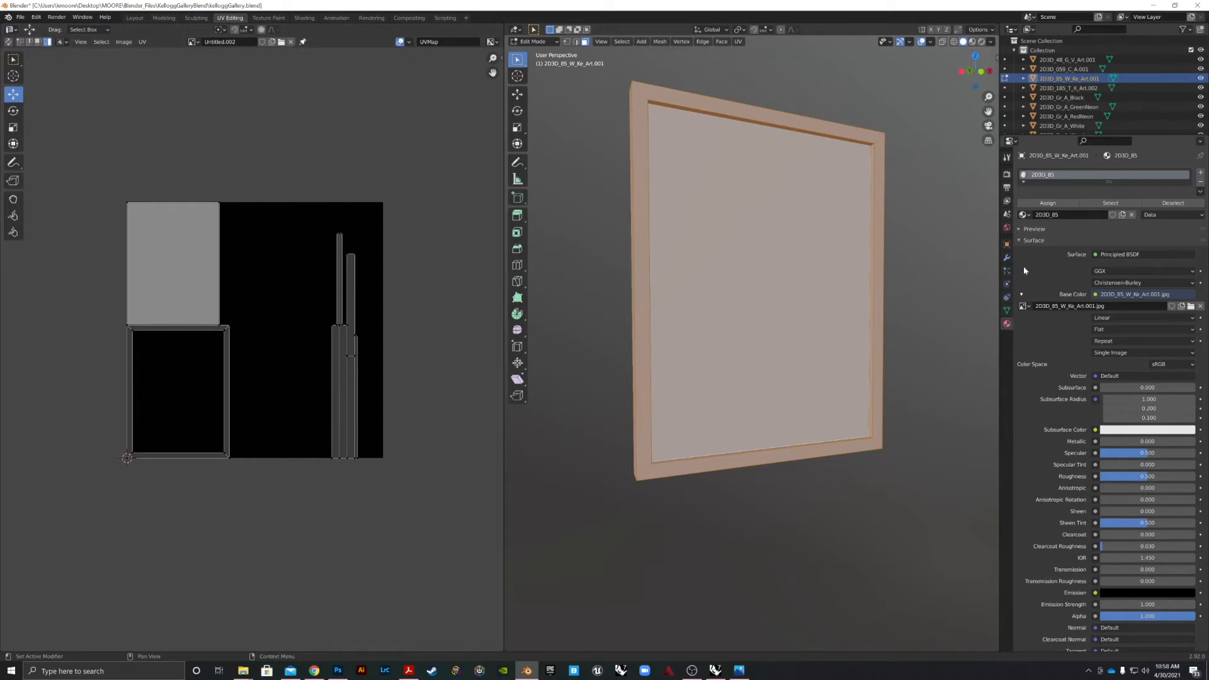
key(Tab)
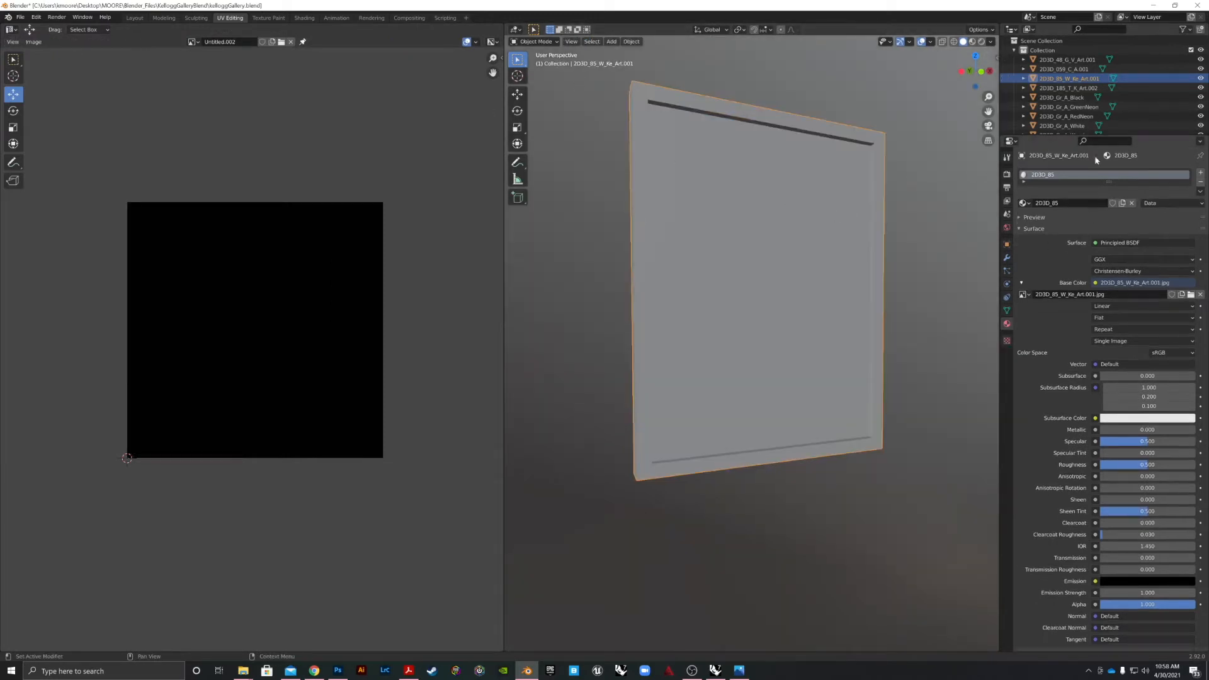
click(1200, 183)
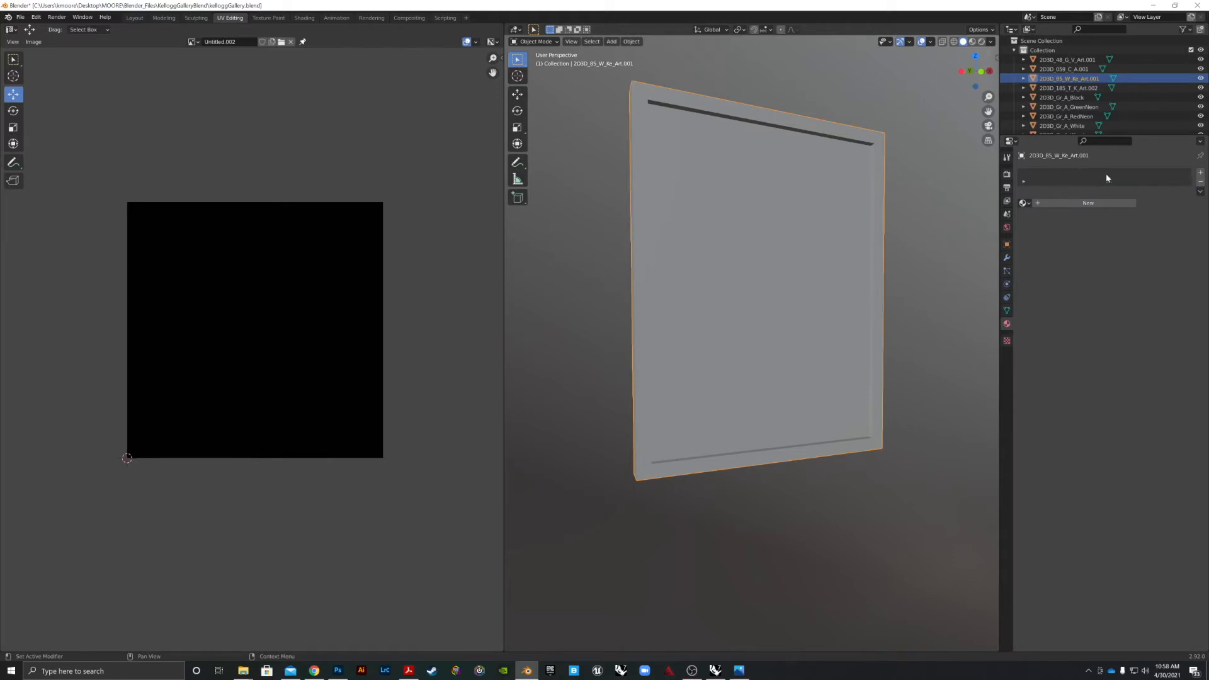
click(1086, 203)
- Rename the framed painting's new material as 2D3D_85
click(1025, 183)
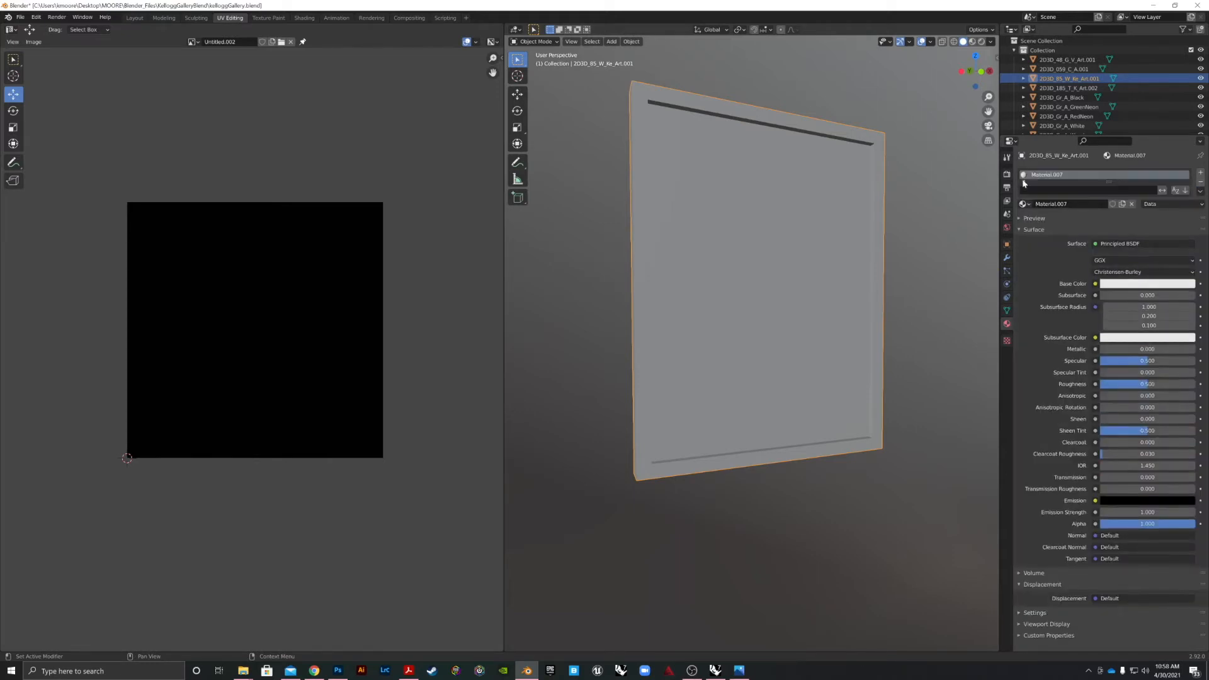
click(1024, 205)
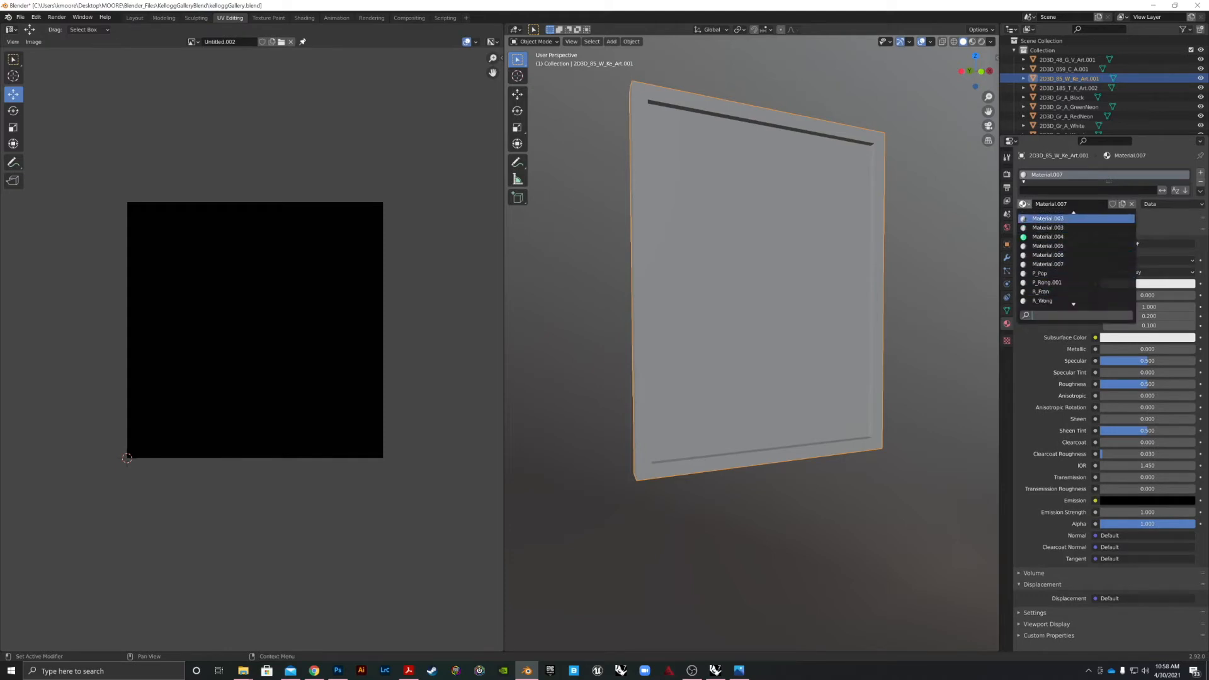
click(1071, 205)
click(1071, 204)
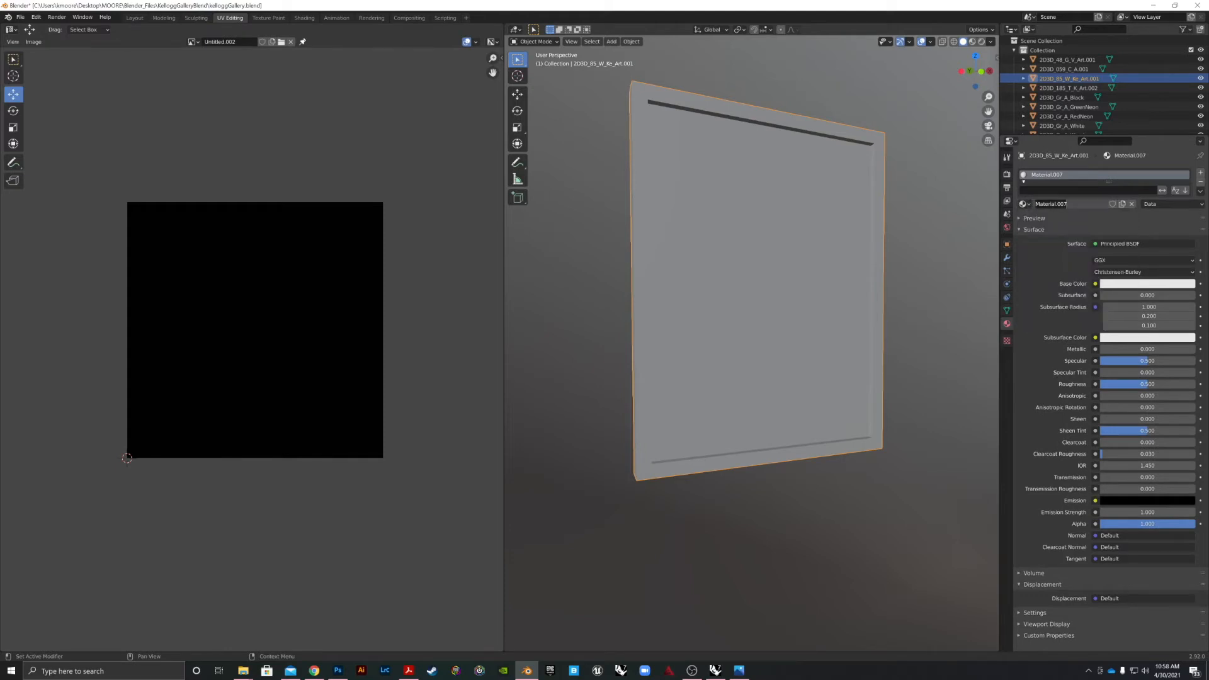
text(2D3D_85)
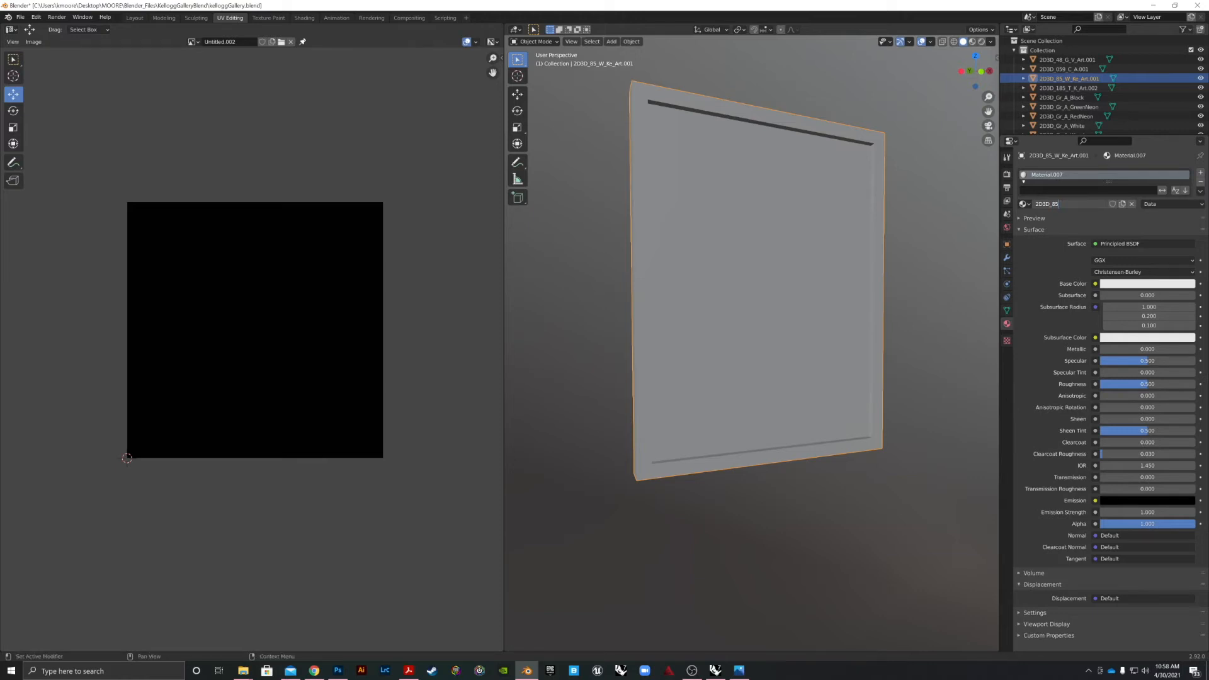
key(Return)
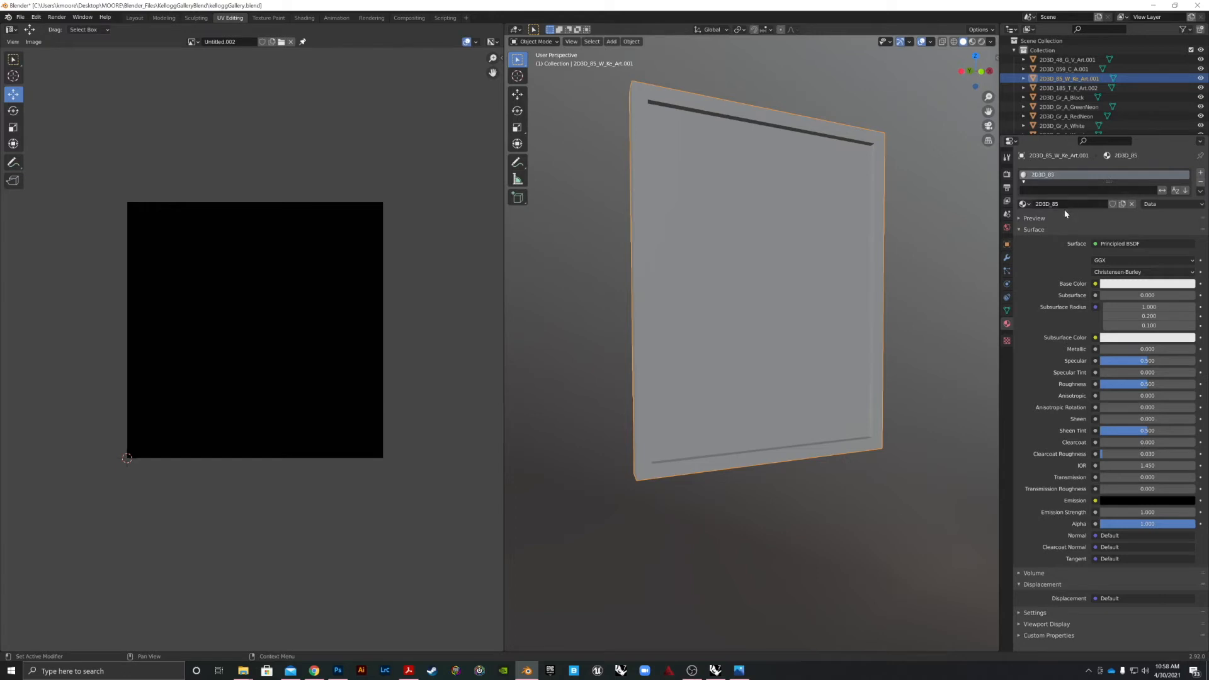
- Link the material's Base Color to an Image Texture and load 2D3D_85_W_Ke_Art.001.jpg from the 2D3DOBJ\2d3dMat folder
click(1095, 284)
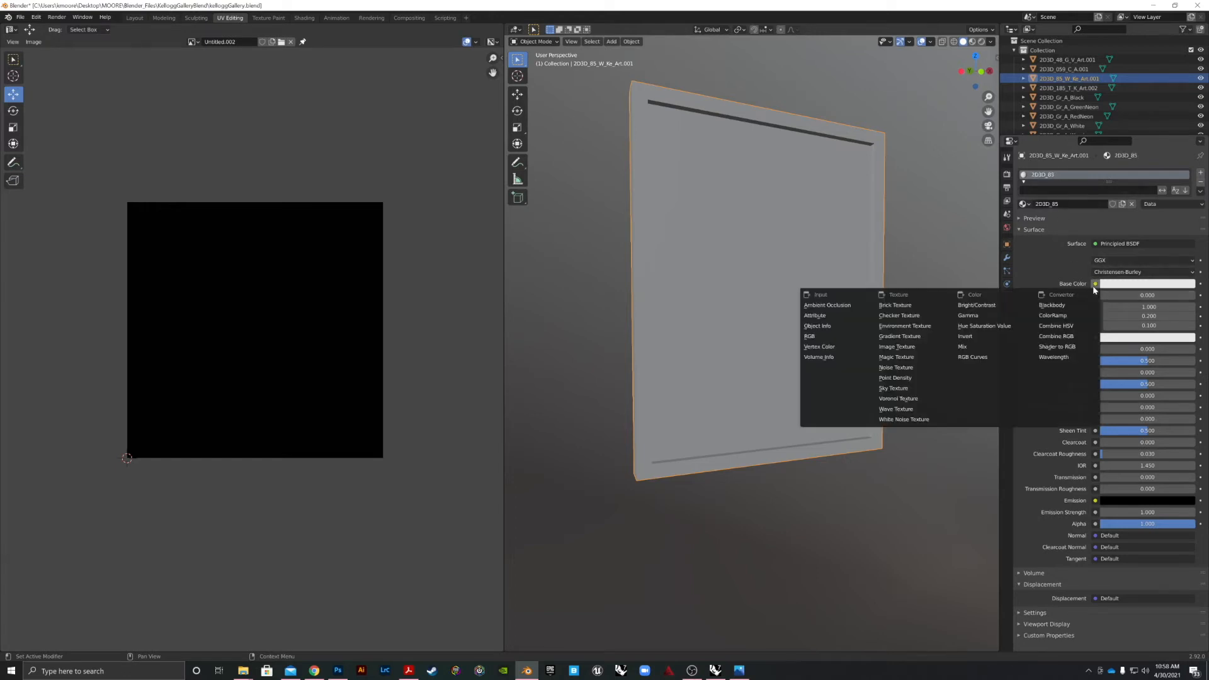
click(881, 347)
click(1166, 295)
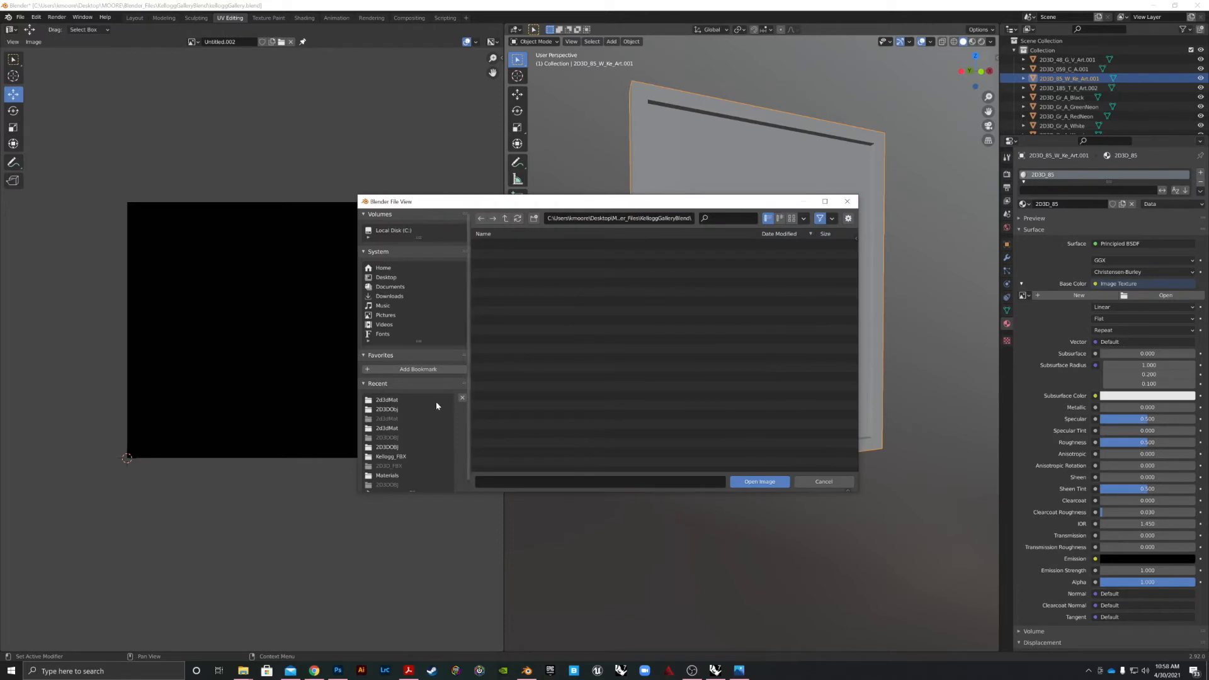
click(382, 277)
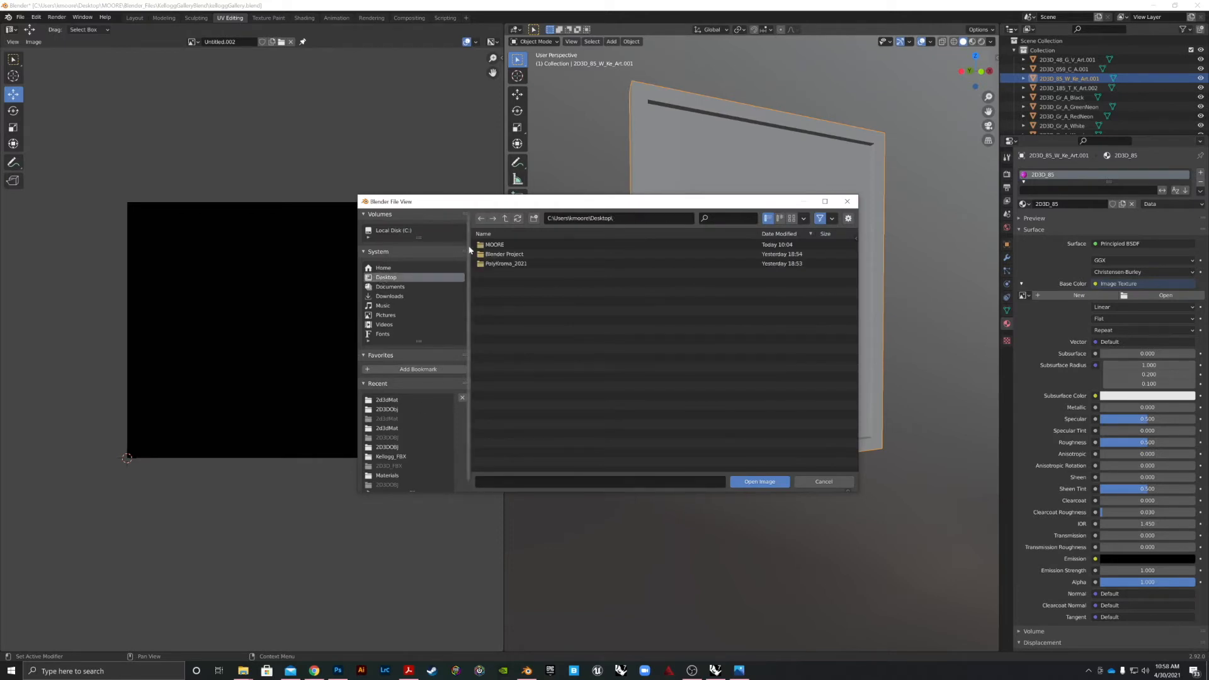
double_click(502, 246)
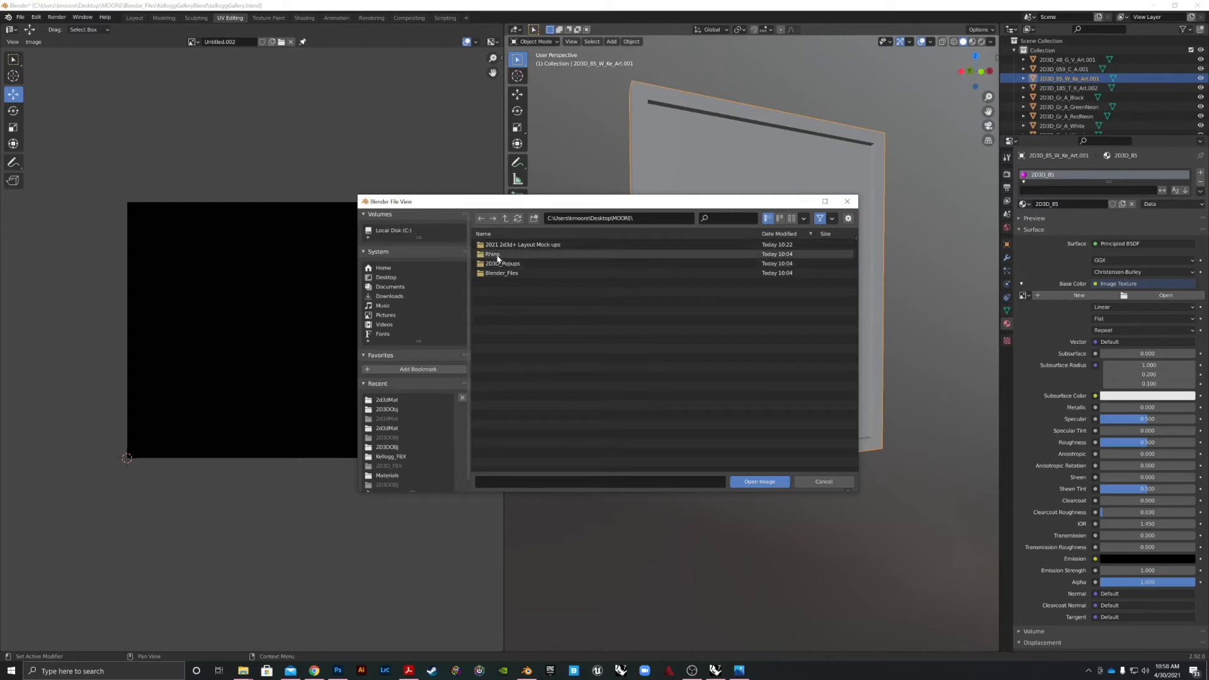
double_click(496, 273)
double_click(502, 246)
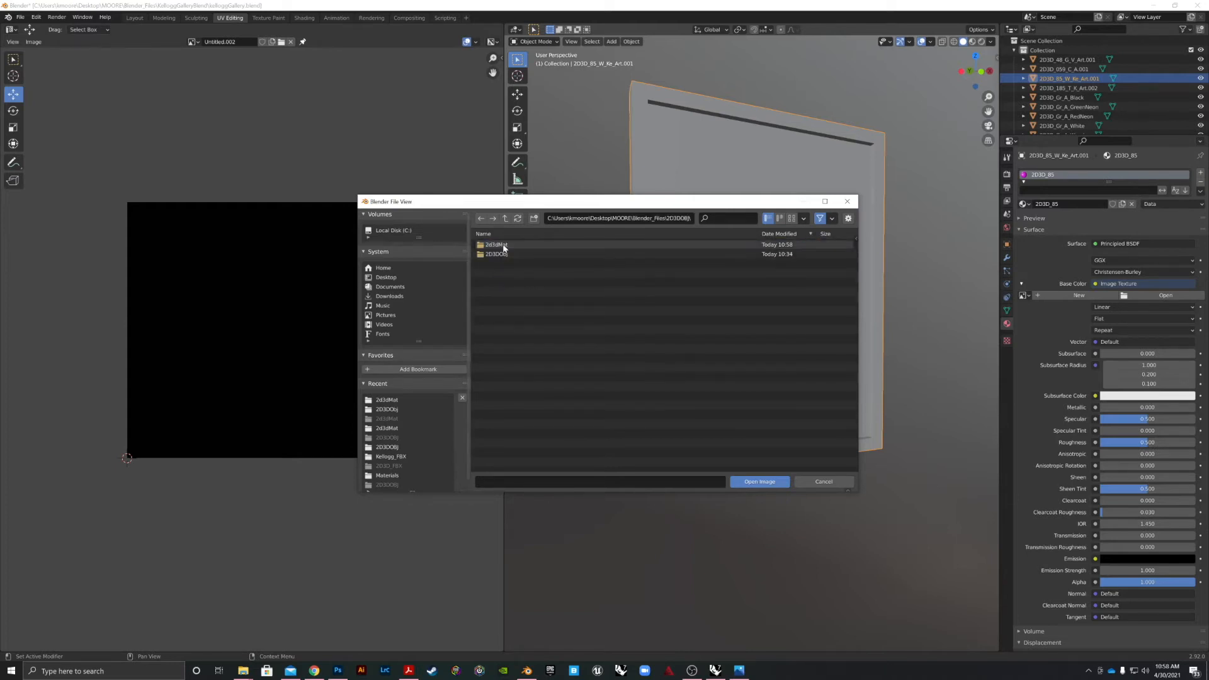
double_click(504, 246)
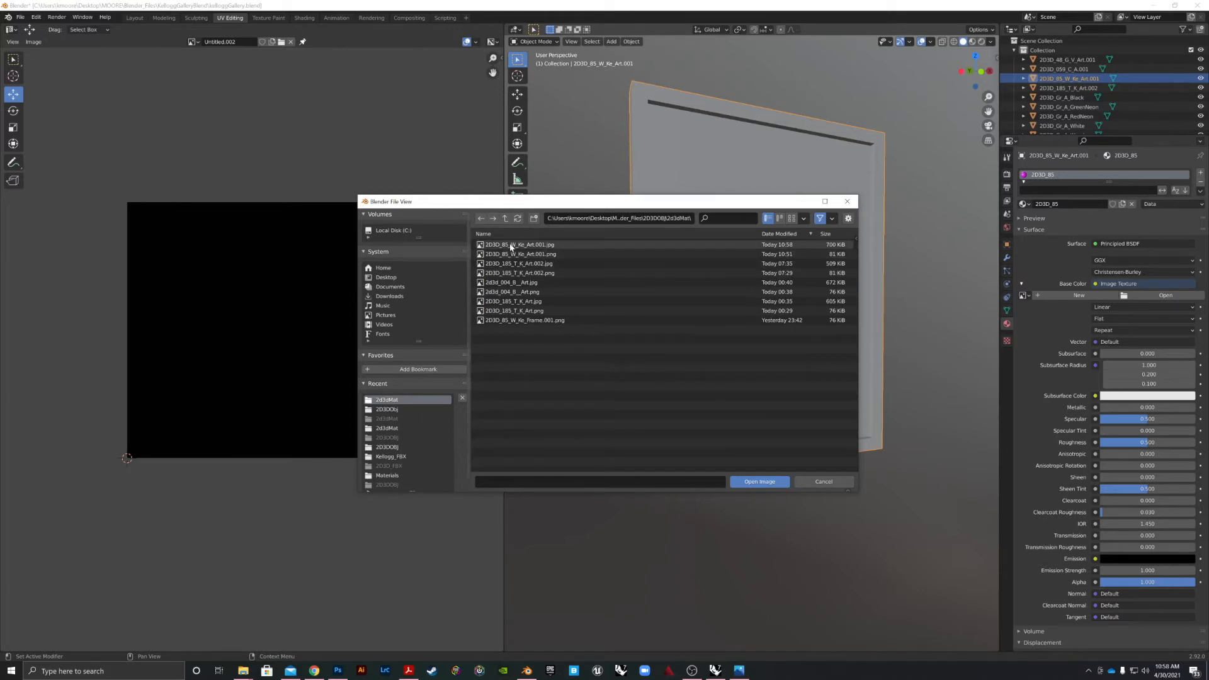
click(512, 245)
click(760, 482)
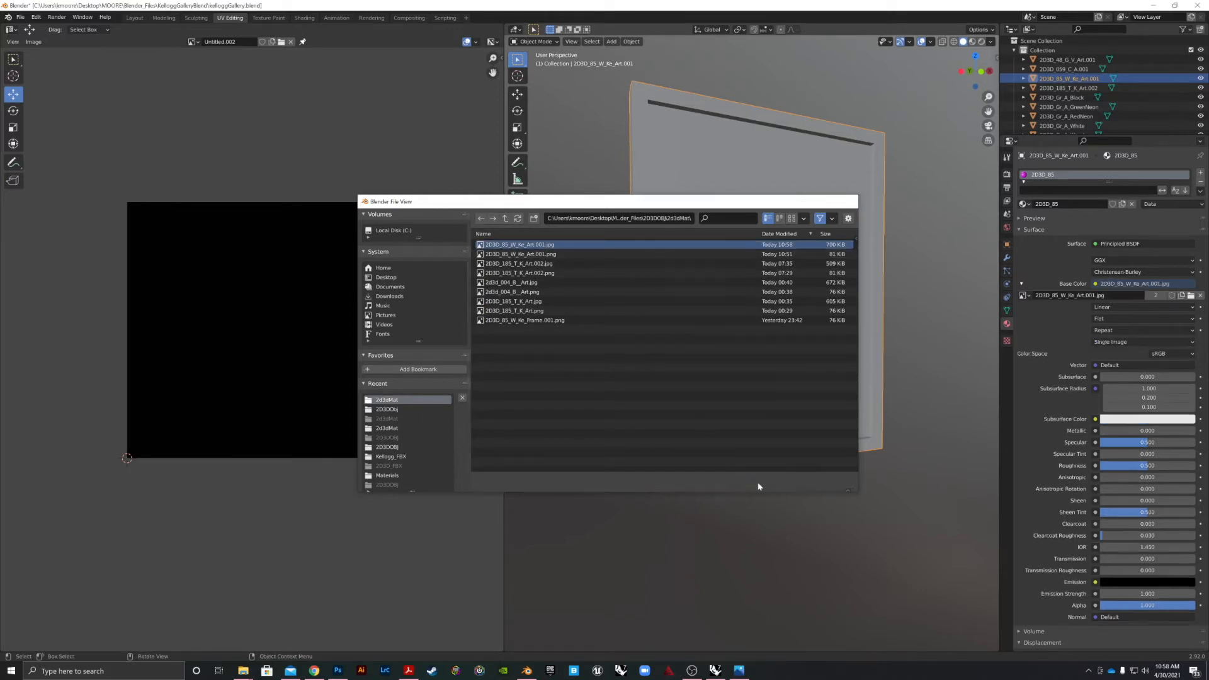
- Preview the framed flower painting in rendered shading and look along the gallery wall at the neighbouring frames
click(981, 43)
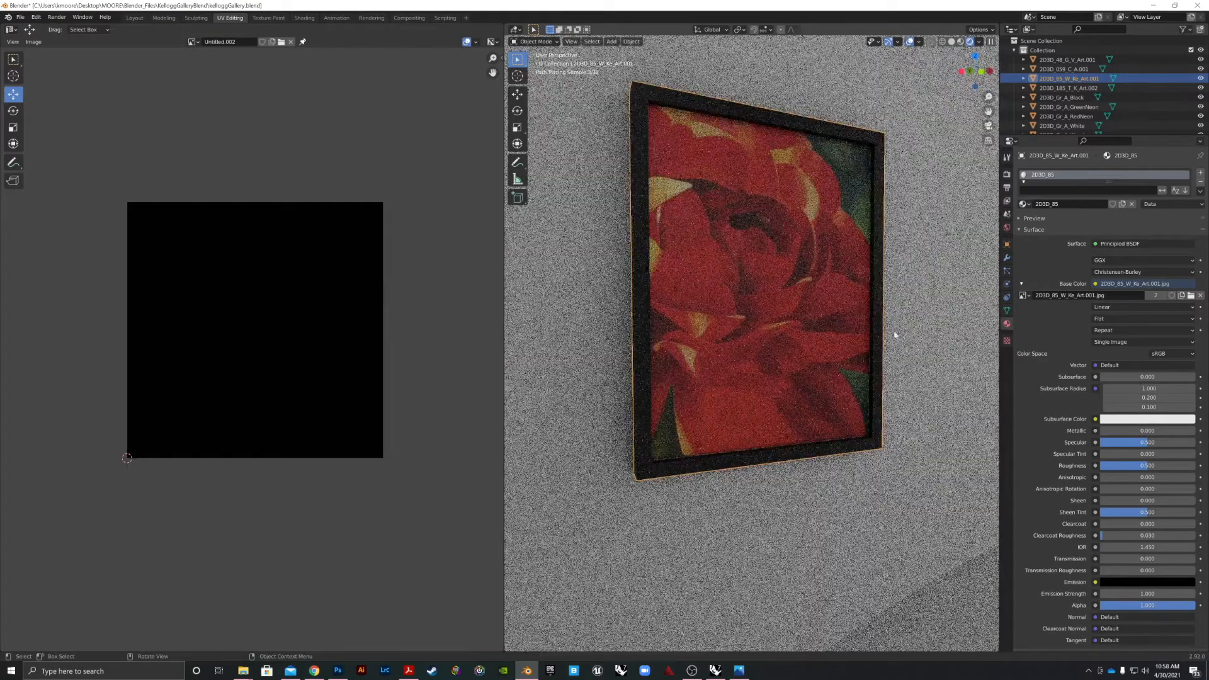
right_click(941, 380)
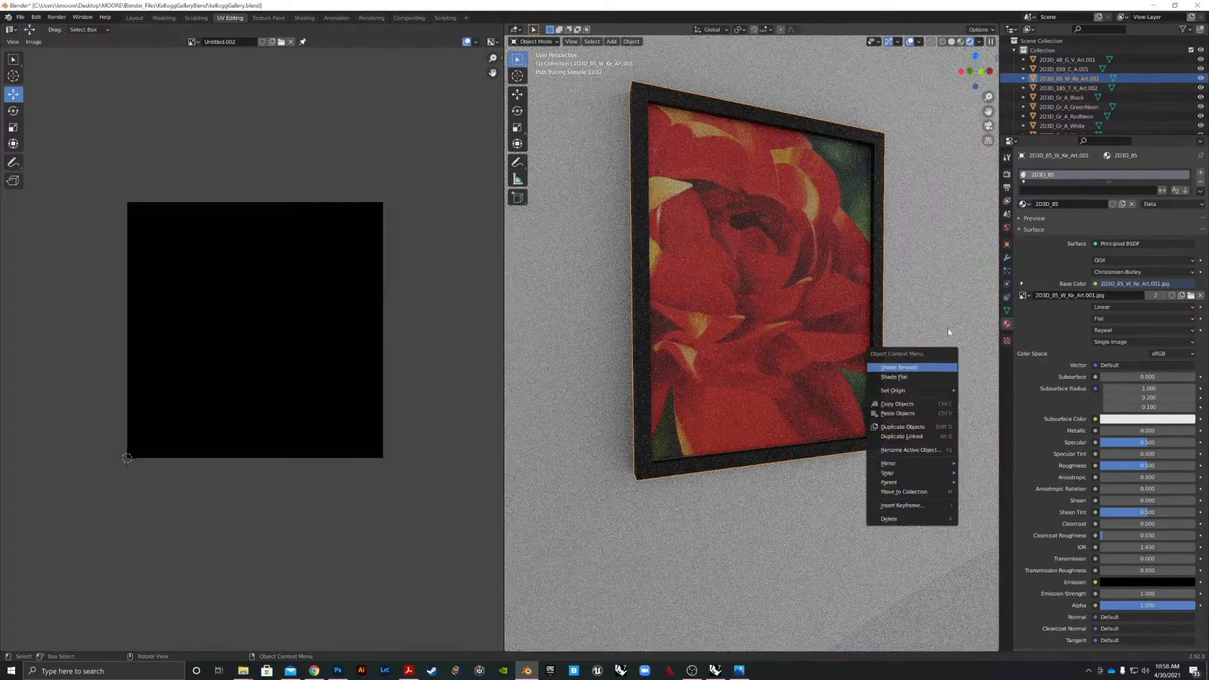
mouse_move(953, 316)
mouse_down()
mouse_move(932, 352)
mouse_move(946, 313)
mouse_up()
key(KP_Decimal)
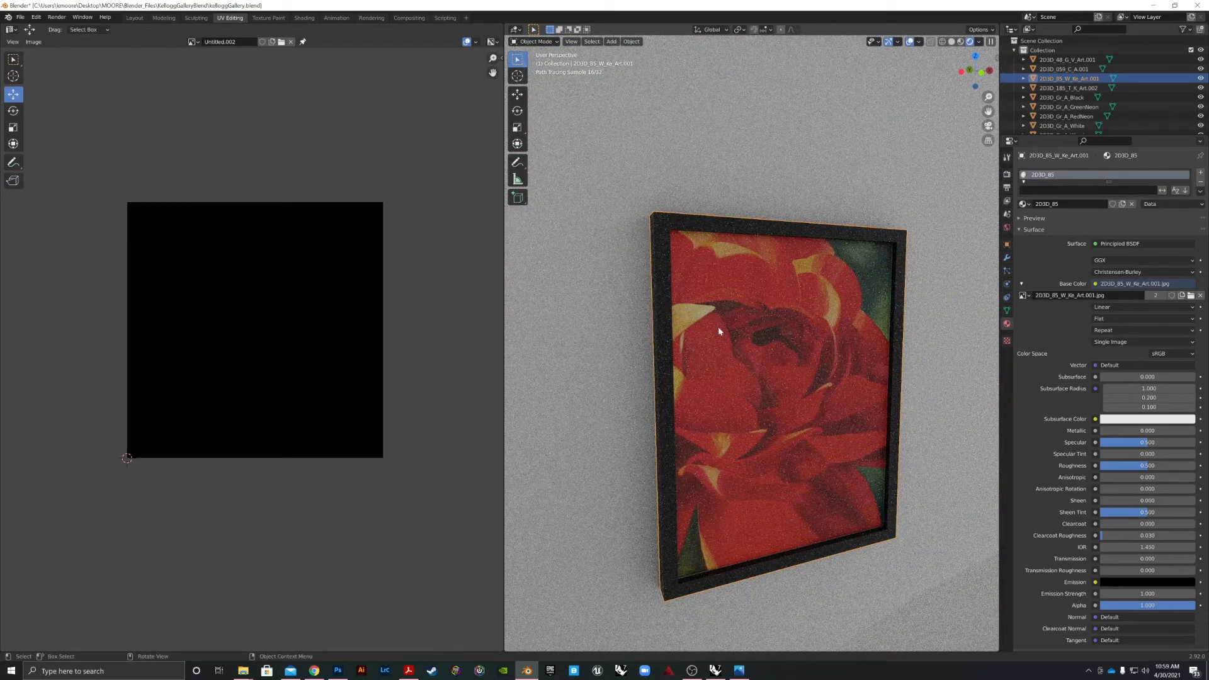
scroll(680, 532, down, 4)
mouse_move(645, 437)
mouse_down()
mouse_move(630, 429)
mouse_move(740, 422)
mouse_move(781, 403)
mouse_move(713, 408)
mouse_up()
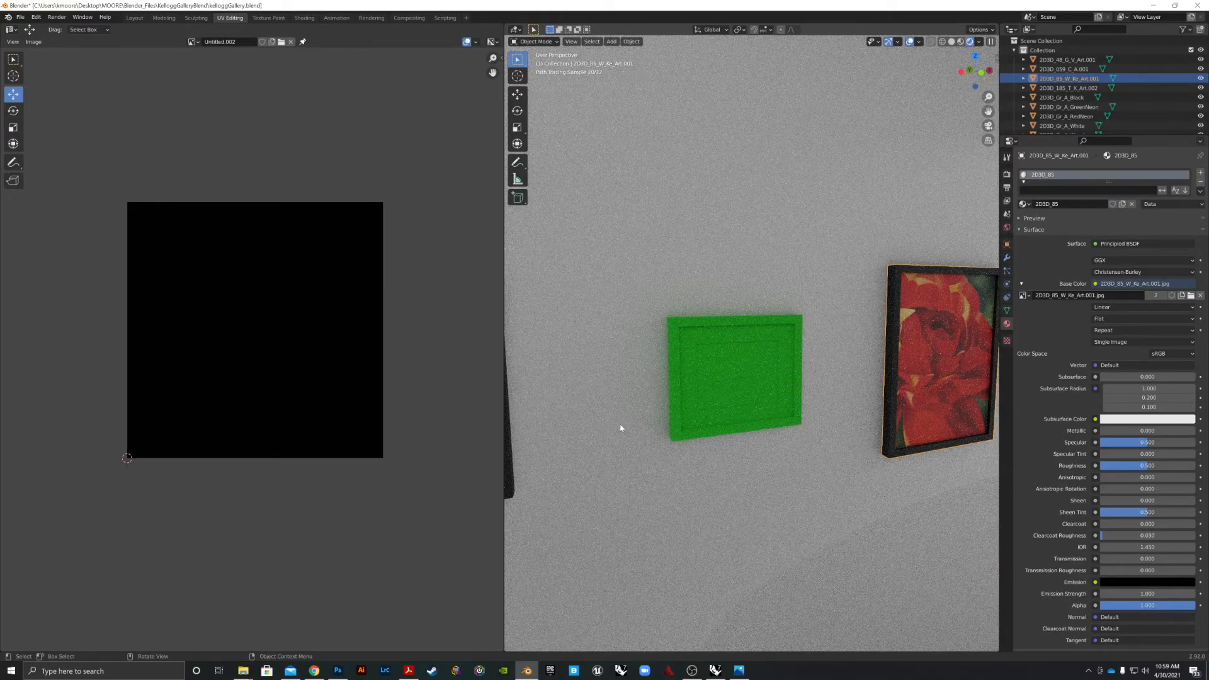
drag(621, 428, 819, 437)
drag(586, 417, 698, 432)
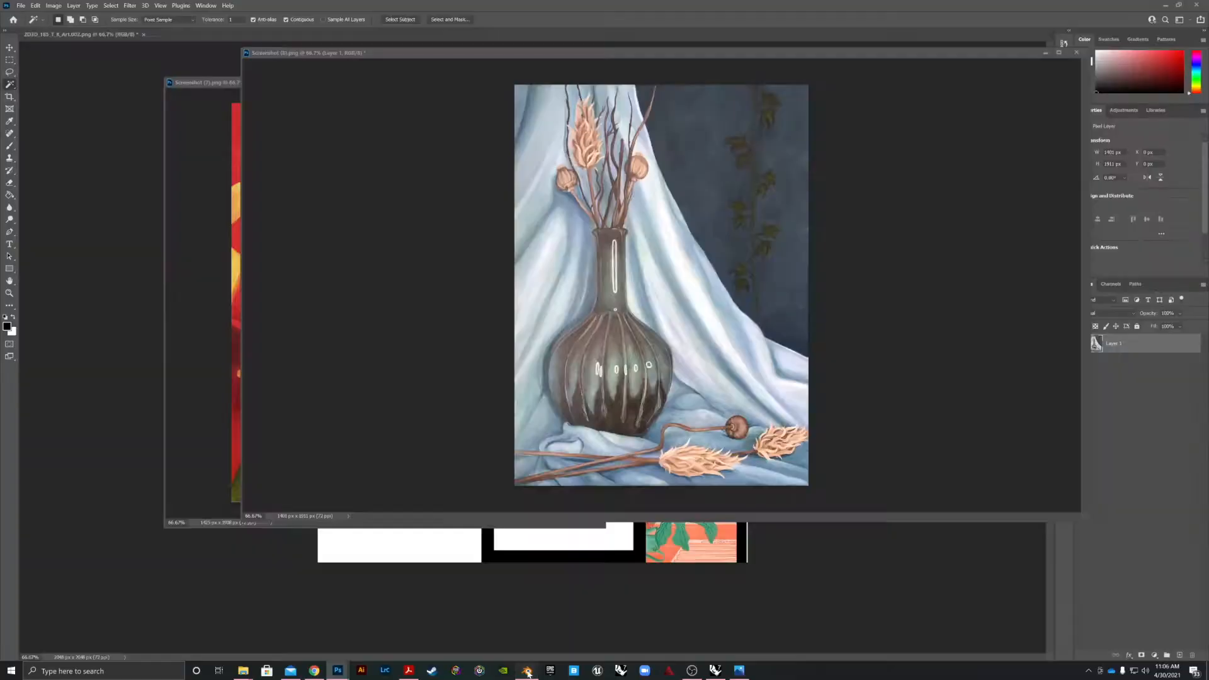
- Switch to Blender and select only the central picture face of the 2D3D_059_C_A.001 frame
click(527, 672)
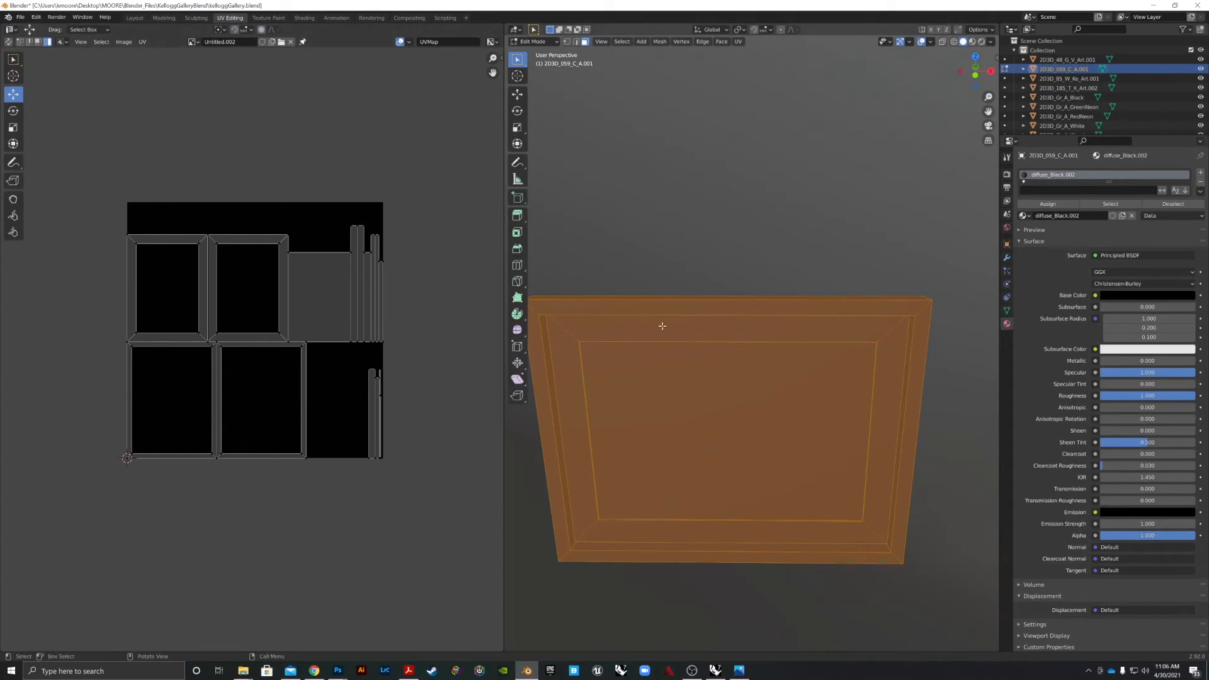
click(747, 404)
scroll(683, 391, down, 3)
scroll(683, 397, up, 3)
drag(702, 413, 732, 429)
mouse_move(723, 396)
mouse_down()
mouse_move(749, 409)
mouse_move(702, 400)
mouse_up()
scroll(661, 438, up, 1)
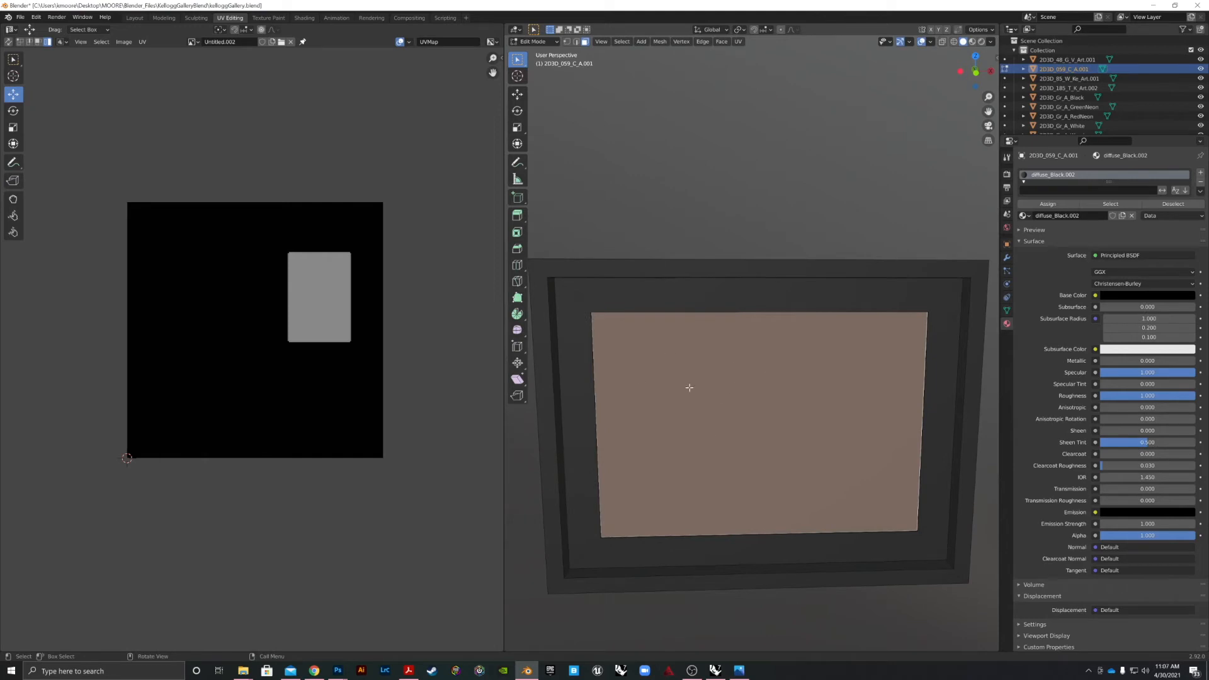
drag(718, 382, 712, 379)
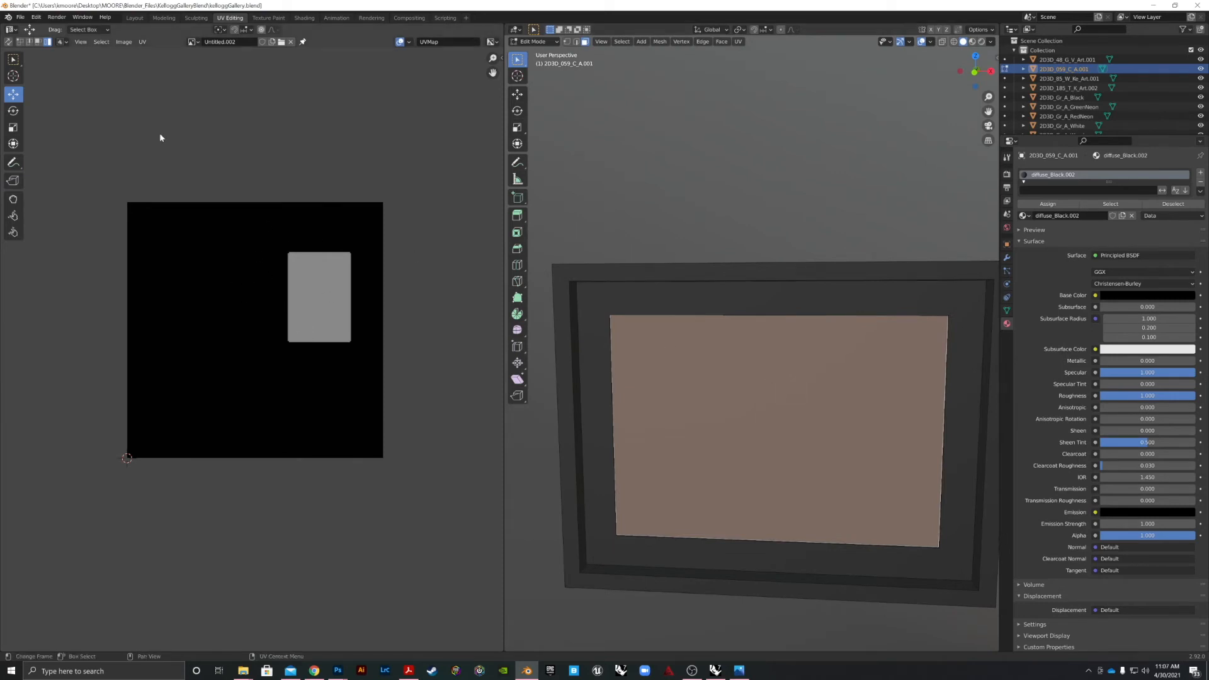
click(21, 18)
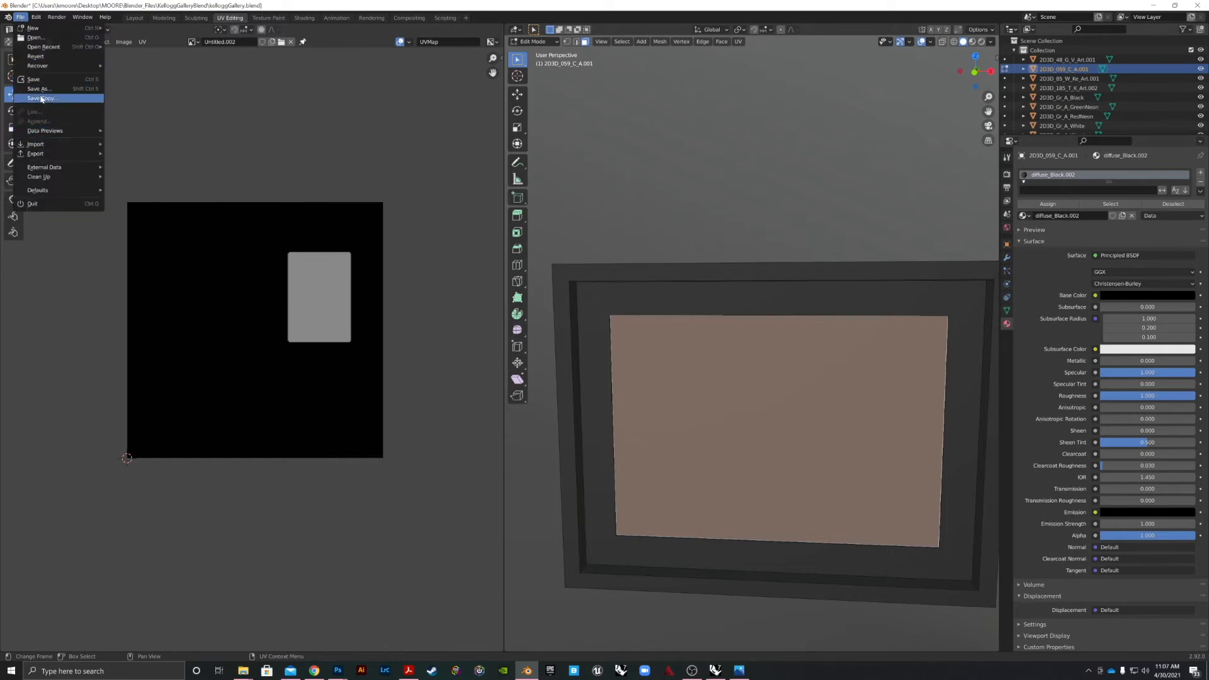
click(142, 42)
click(168, 288)
click(146, 43)
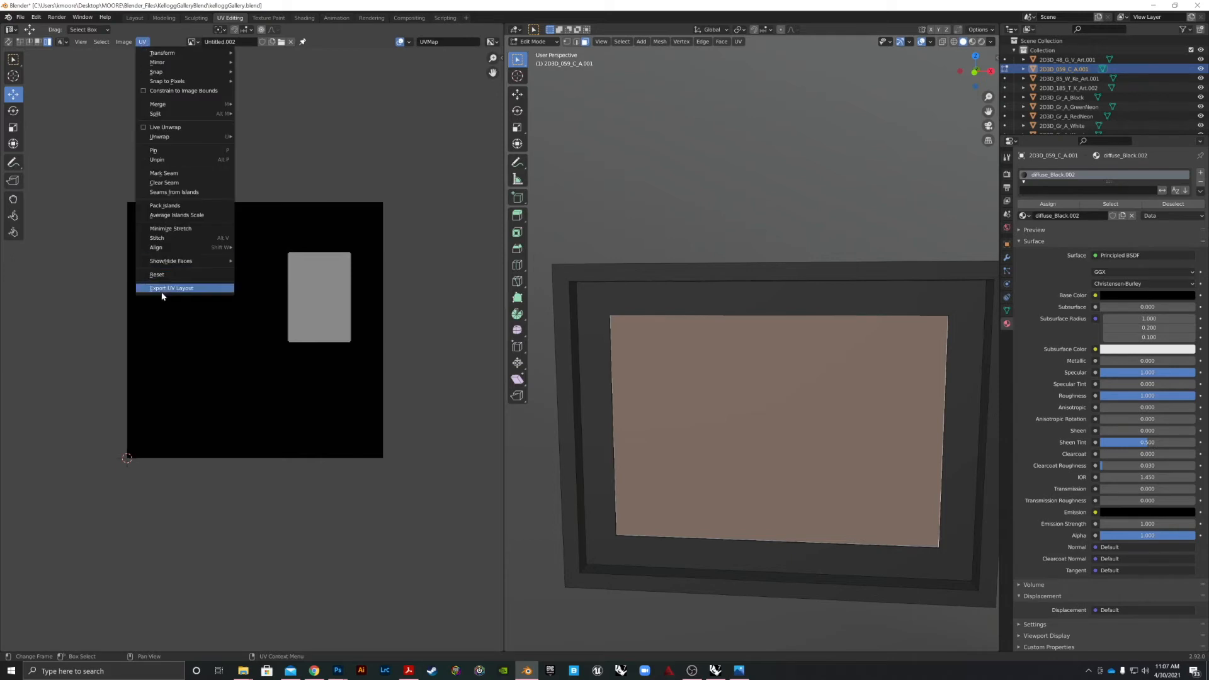
click(738, 41)
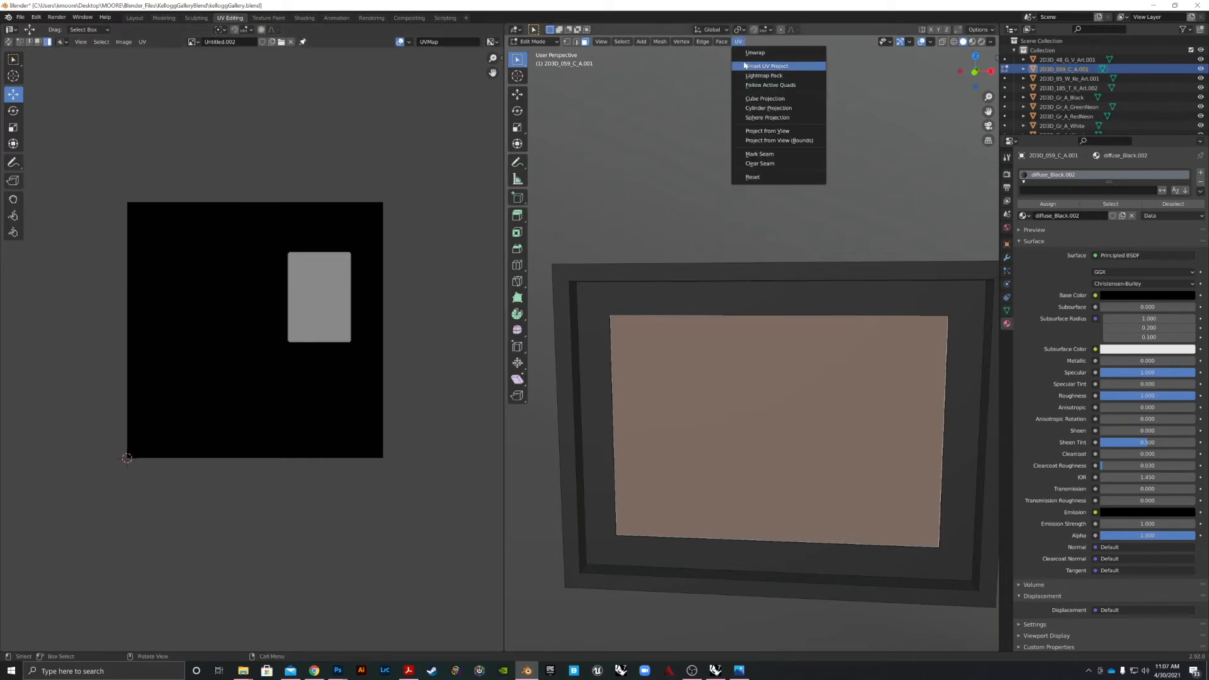
click(746, 67)
click(745, 140)
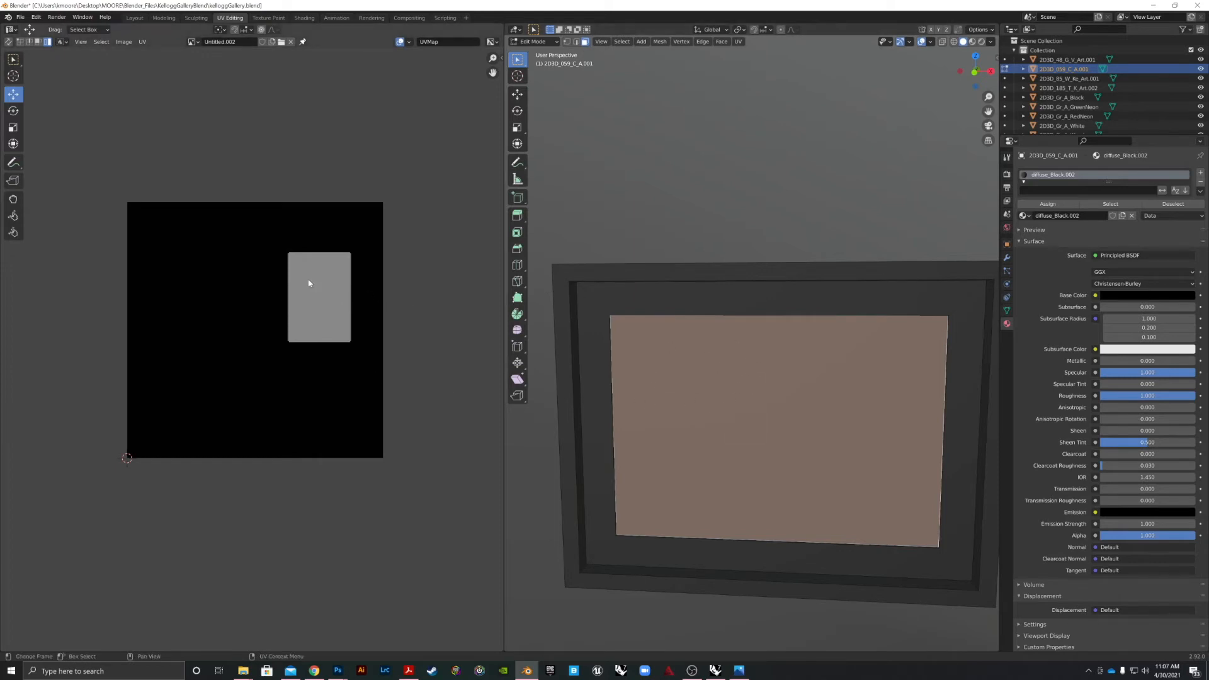
- Export the picture face's UV layout as 2D3D_059_C_A.001.png to the 2d3dMat folder, overwriting the existing file
click(21, 17)
click(144, 42)
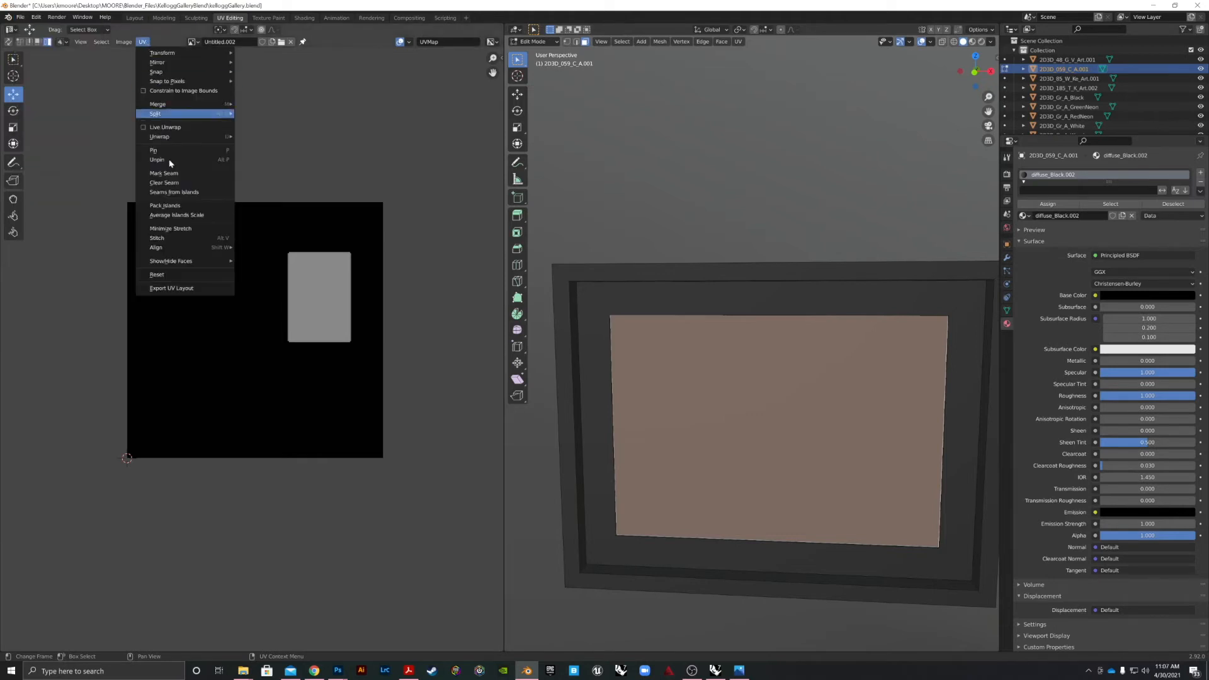
click(176, 286)
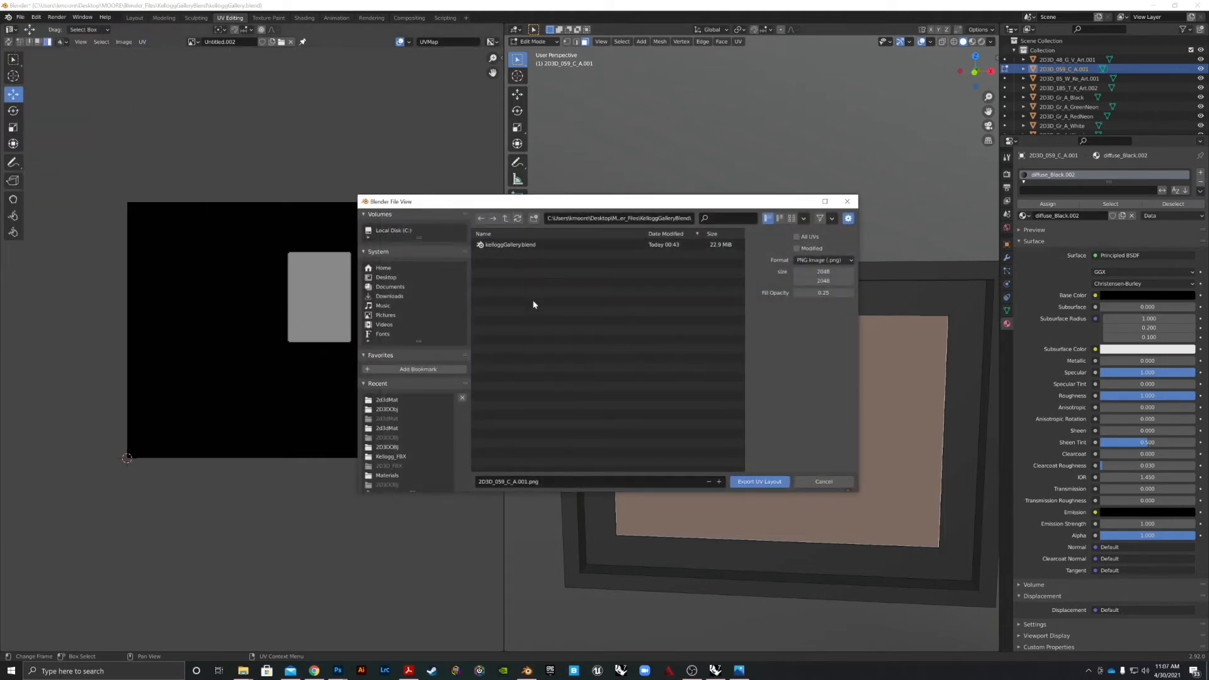
click(386, 401)
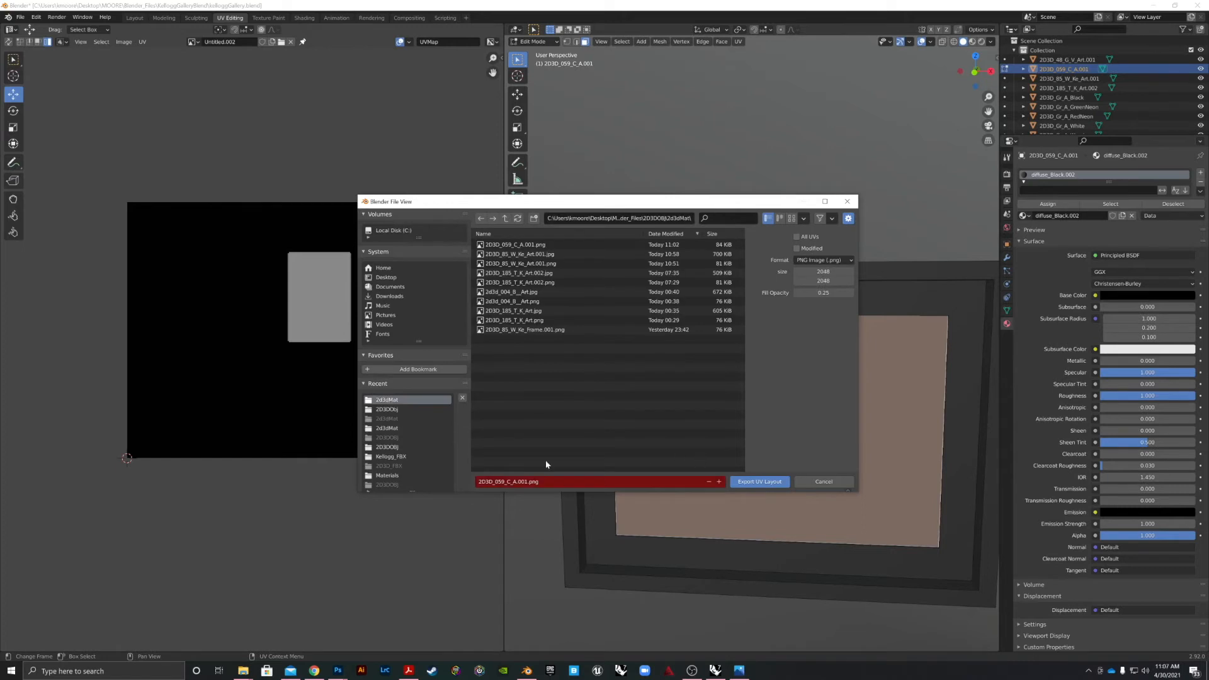
click(757, 483)
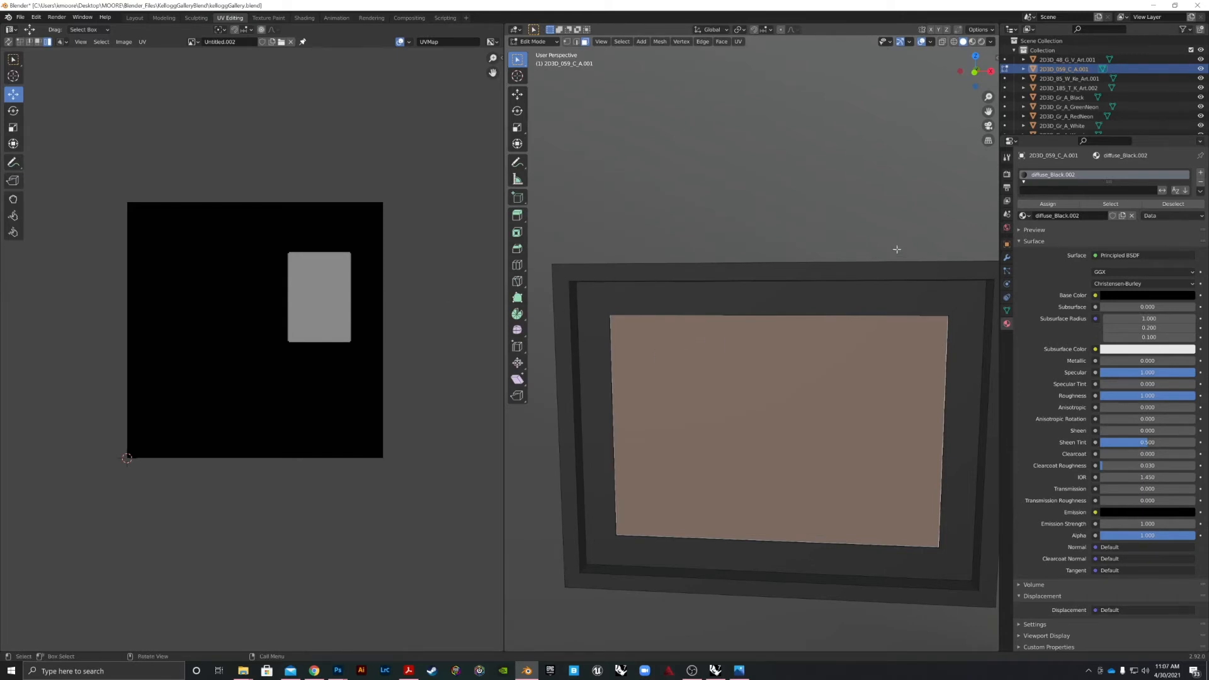
- Select the upper and left mat faces around the picture, plus the thin inner edge face on the left
click(645, 298)
scroll(598, 326, up, 4)
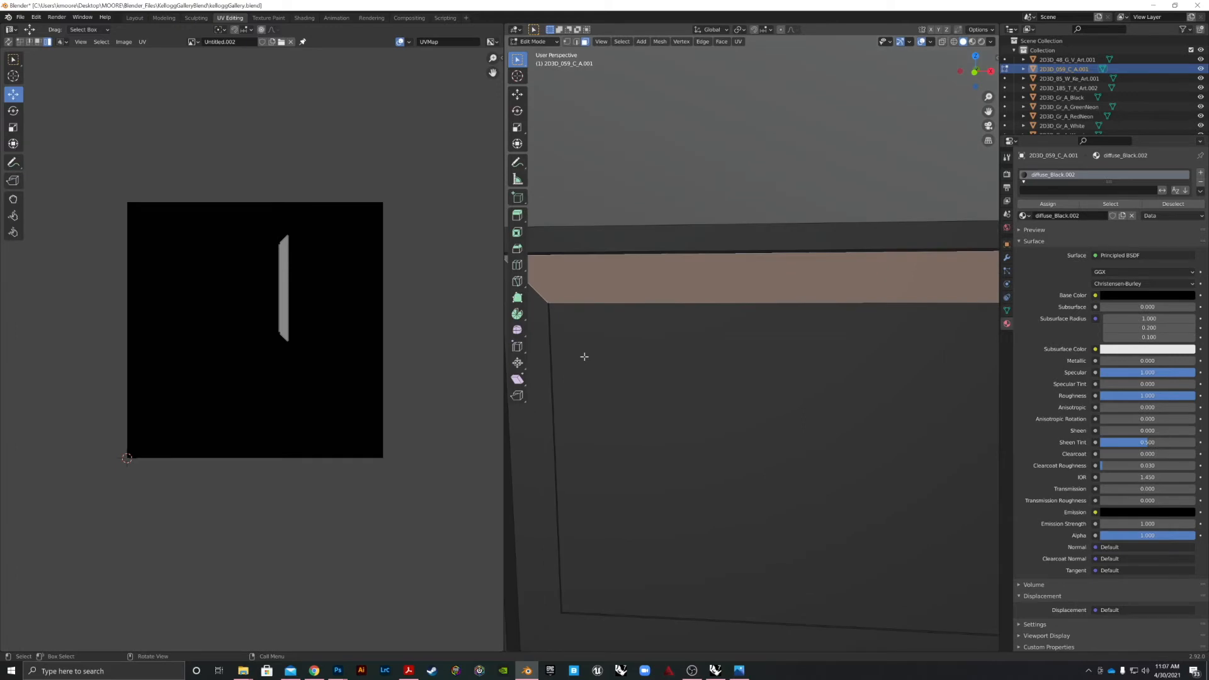
drag(584, 340, 637, 351)
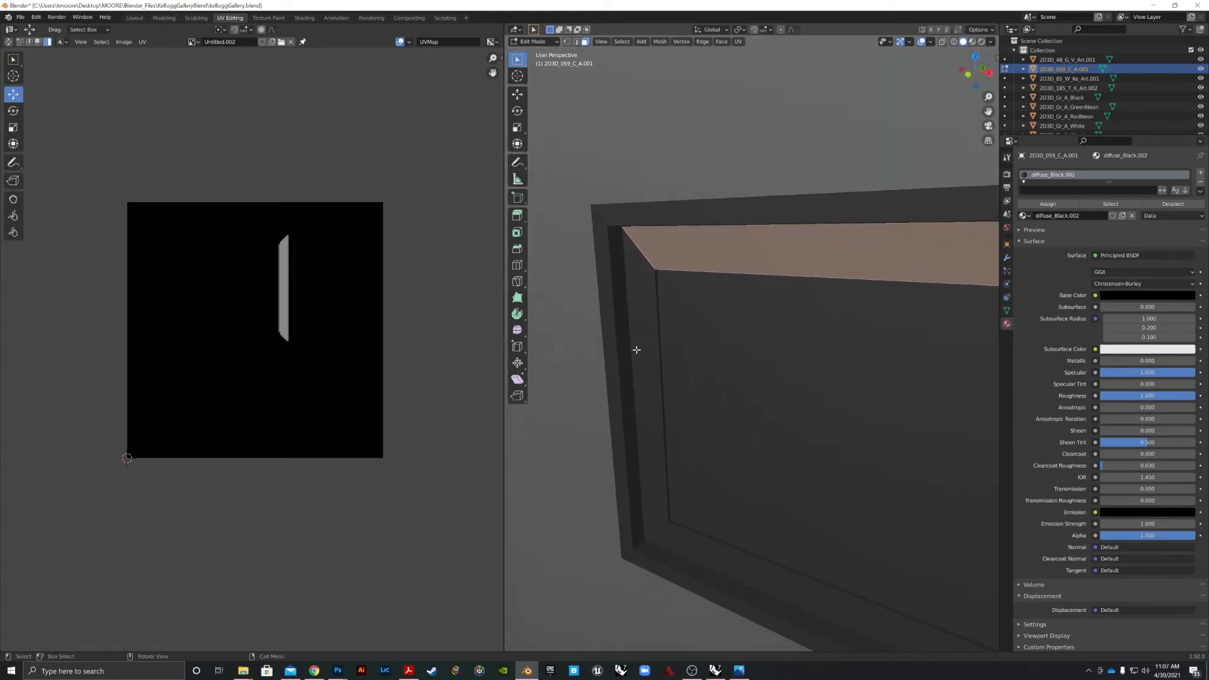
scroll(638, 352, up, 1)
shift+click(639, 353)
scroll(632, 292, up, 5)
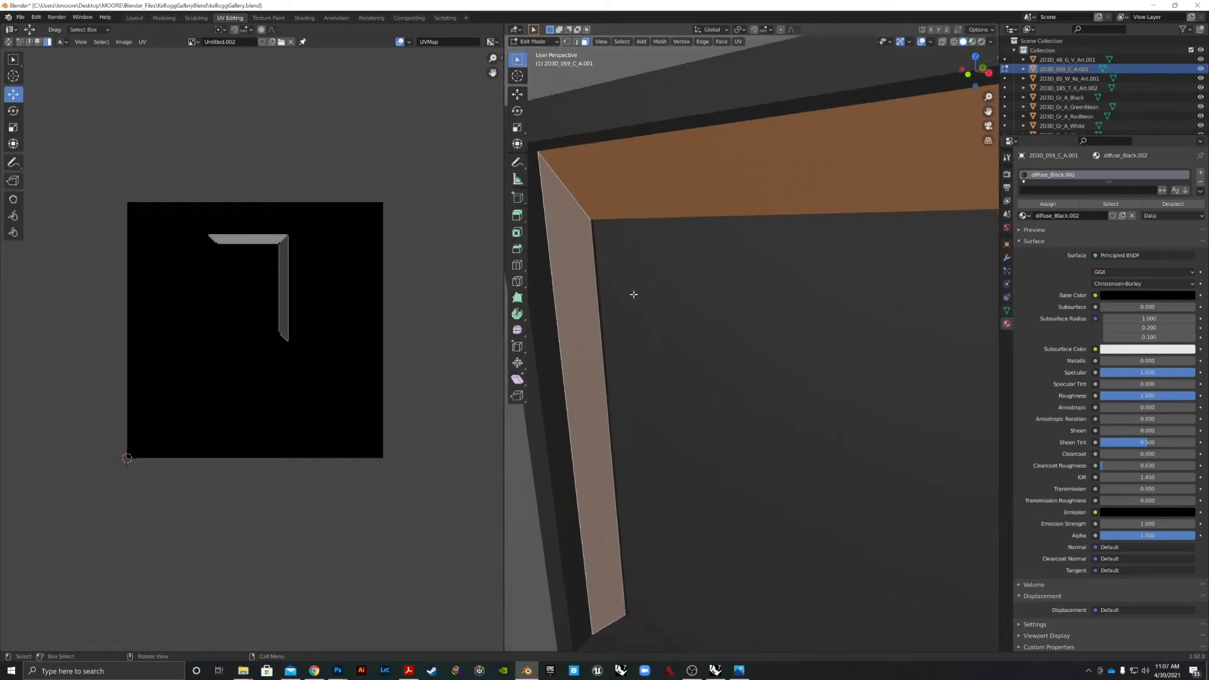
shift+click(572, 320)
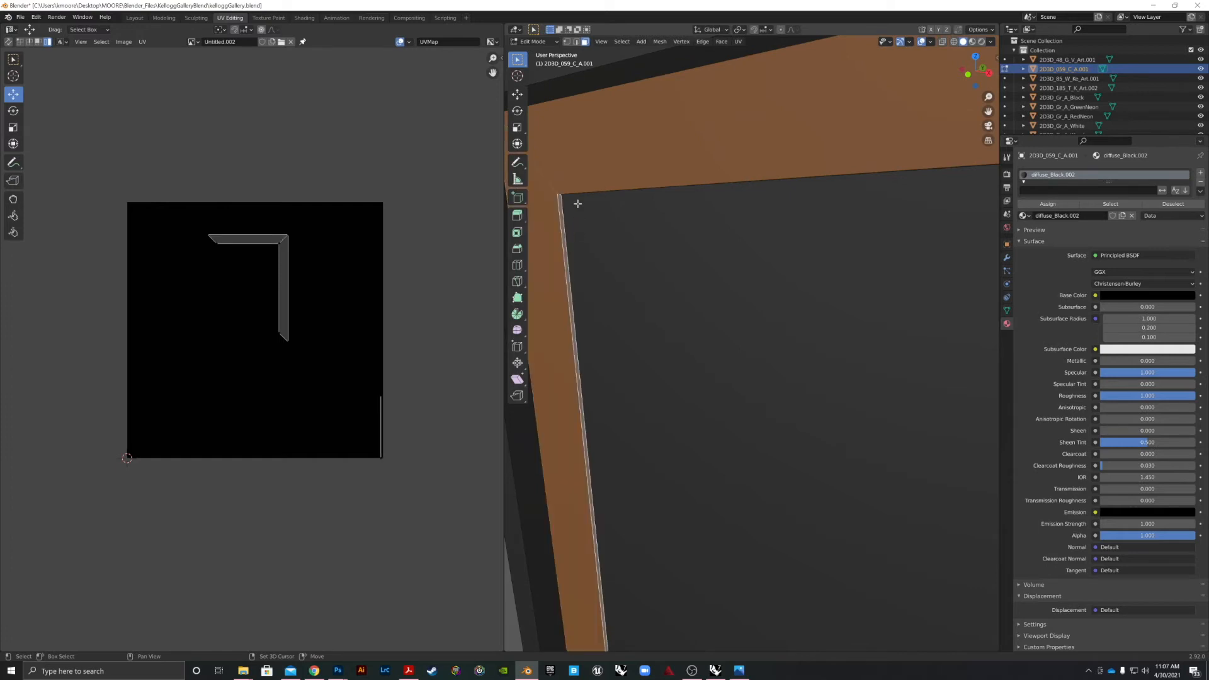
- Add the right and lower mat faces and the thin inner edge on the right to the selection
drag(617, 262, 656, 364)
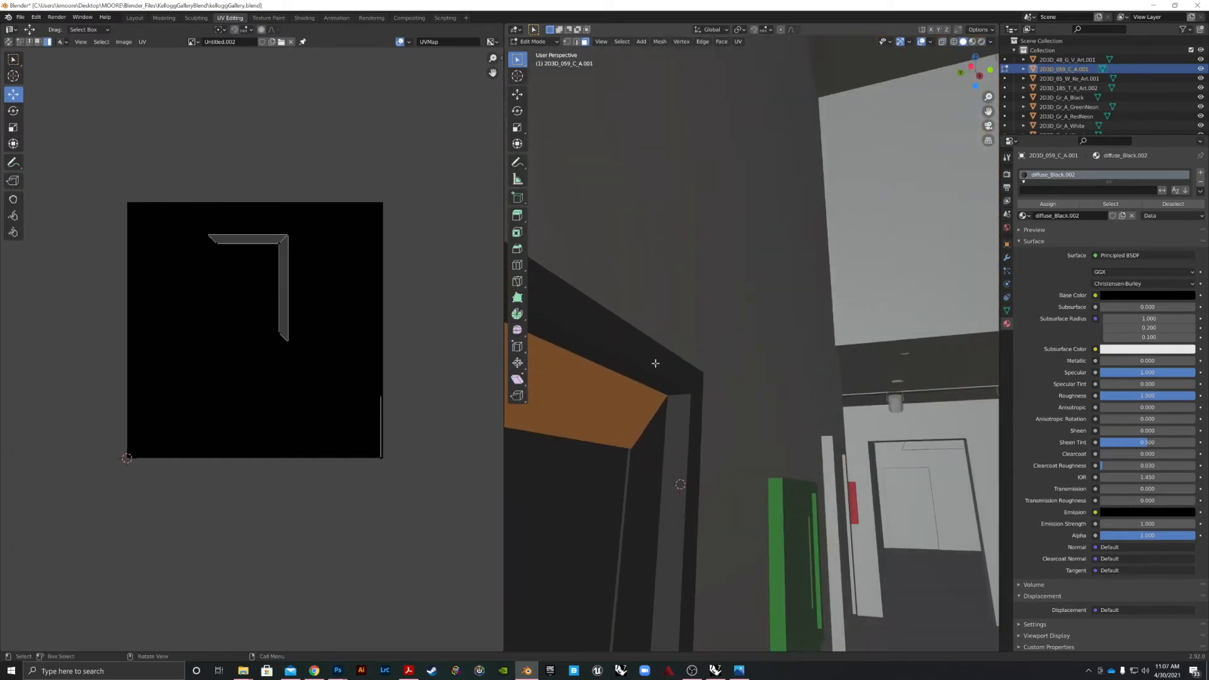
scroll(622, 479, up, 3)
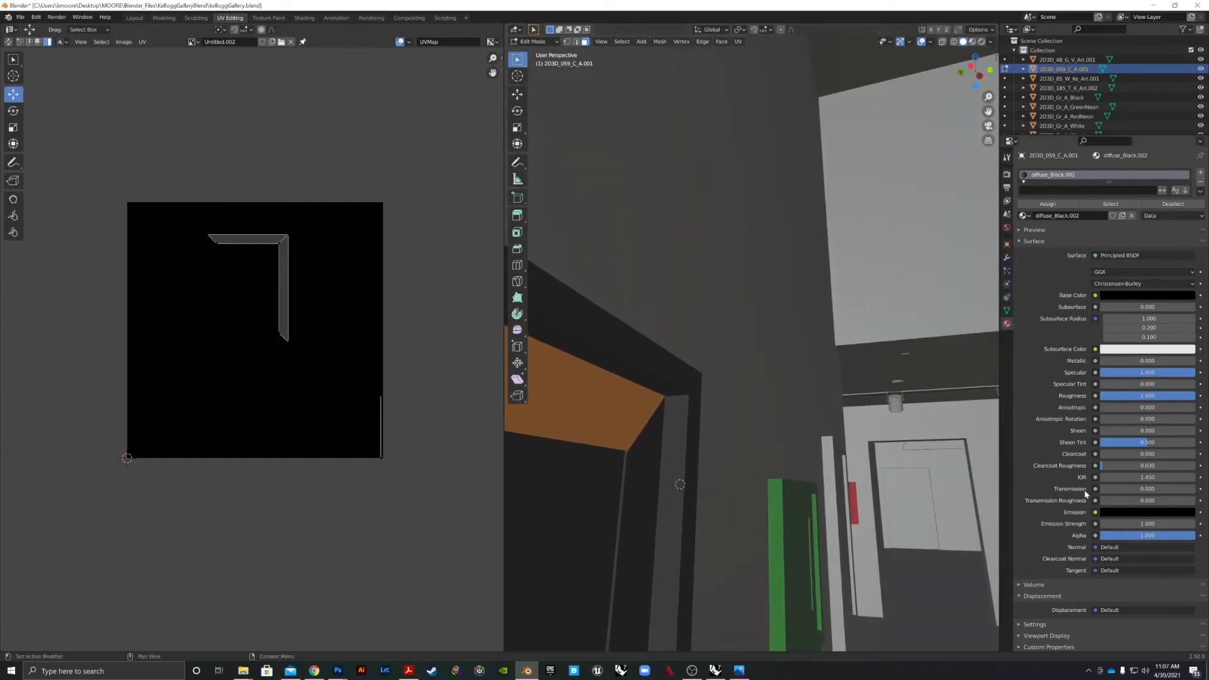
drag(762, 428, 665, 438)
click(666, 437)
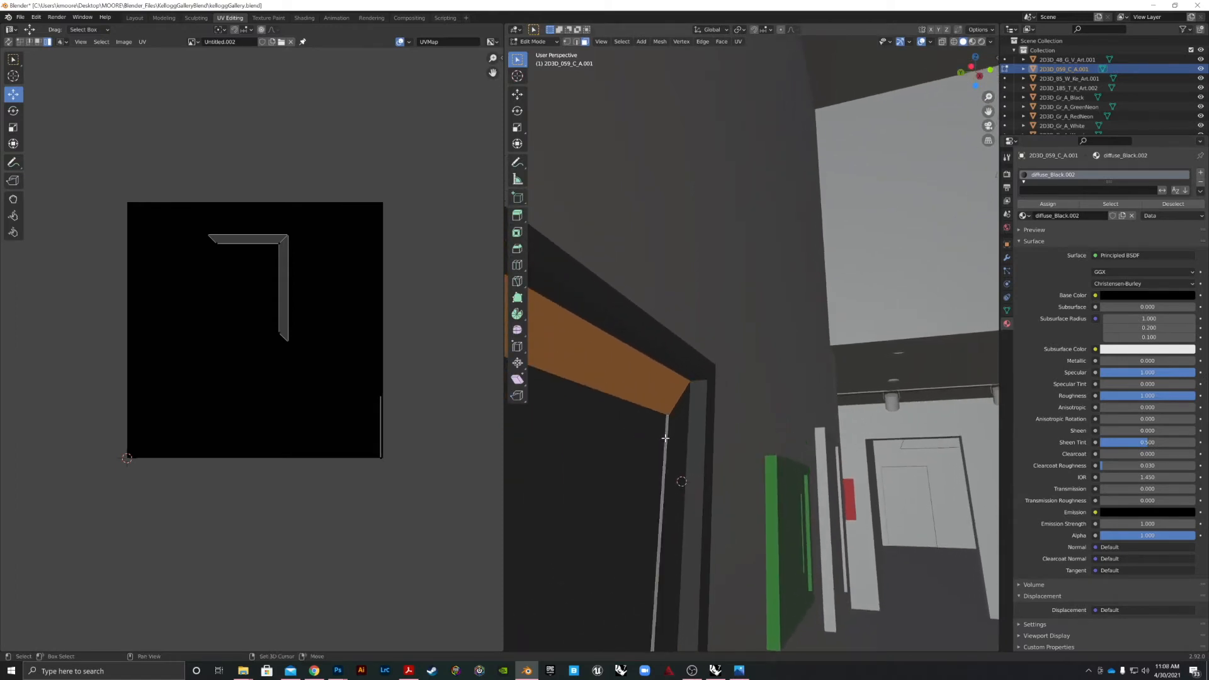
shift+click(671, 423)
drag(670, 423, 672, 517)
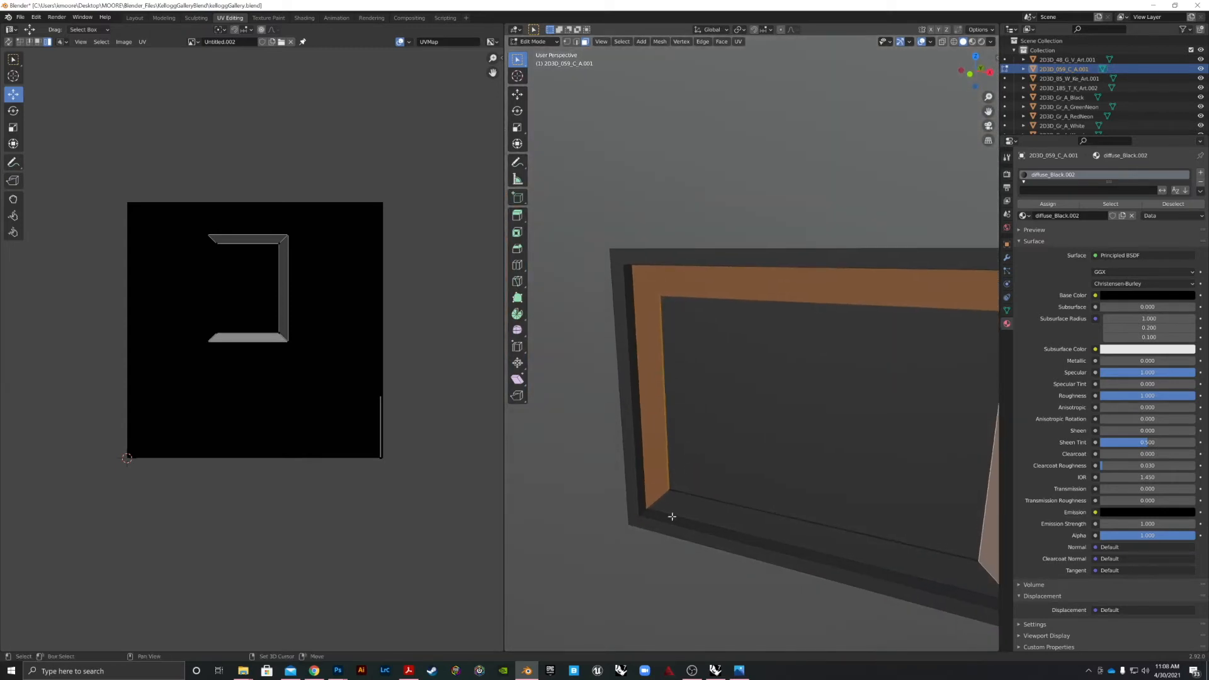
shift+click(676, 506)
scroll(683, 494, up, 6)
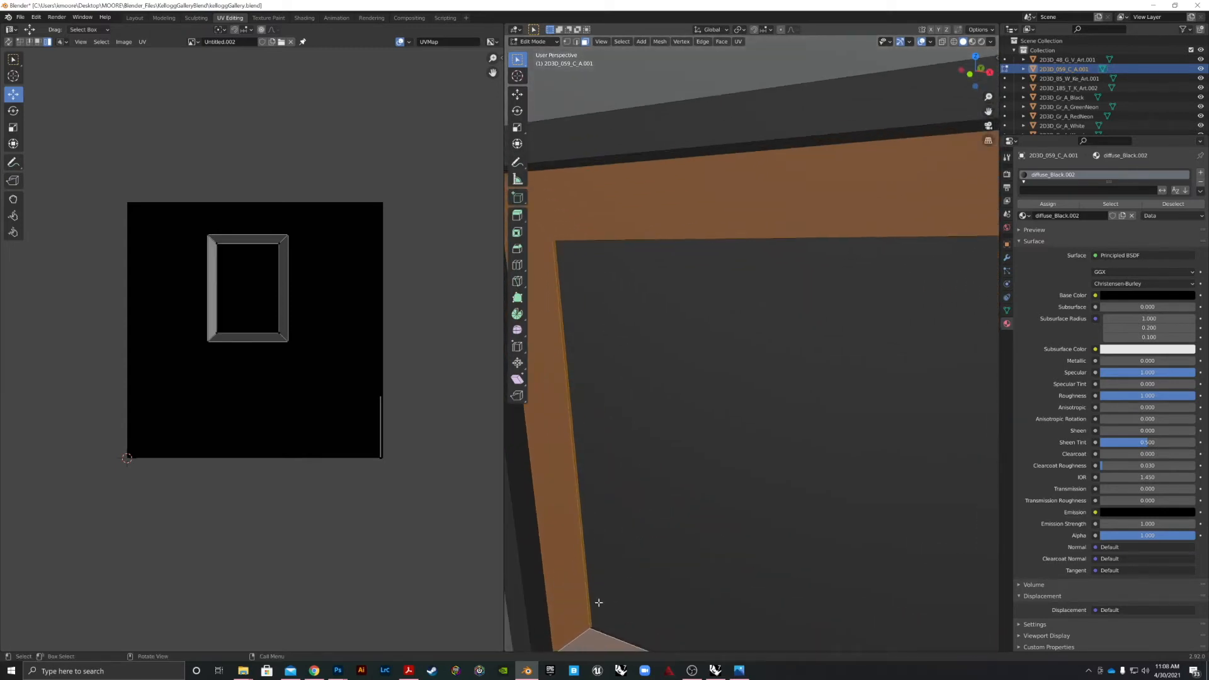
- Add the thin inner edge face along the top of the mat opening to the selection, keeping the picture face out
drag(642, 567, 738, 506)
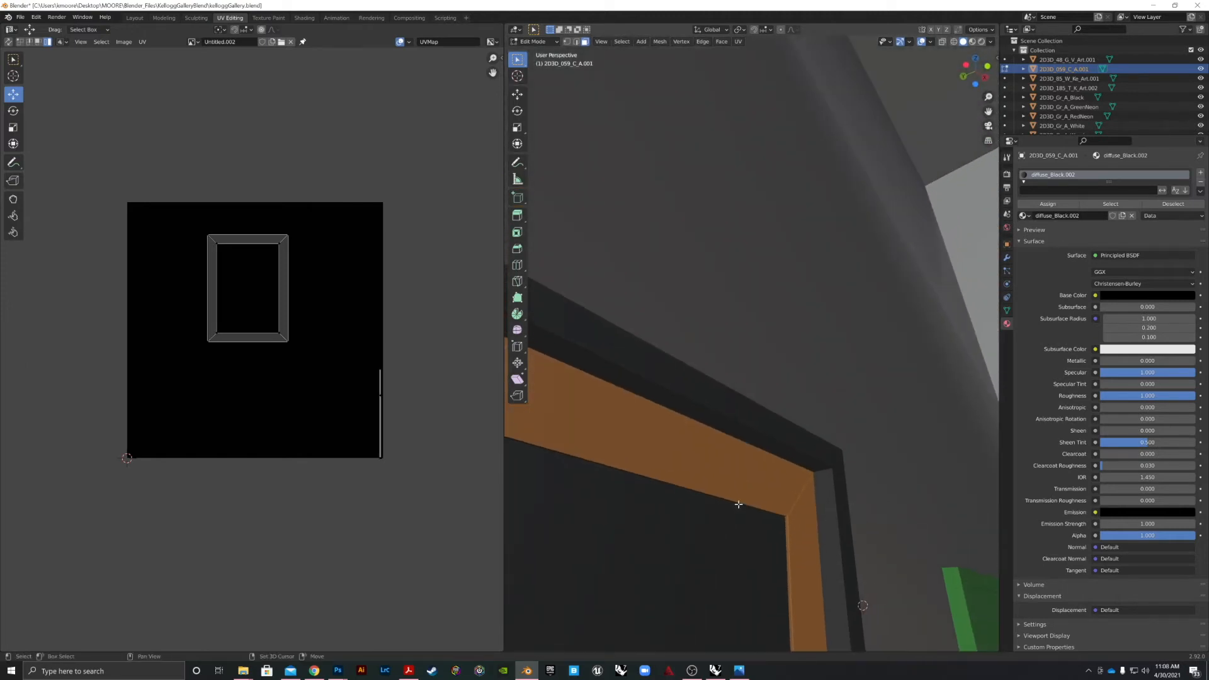
shift+click(738, 504)
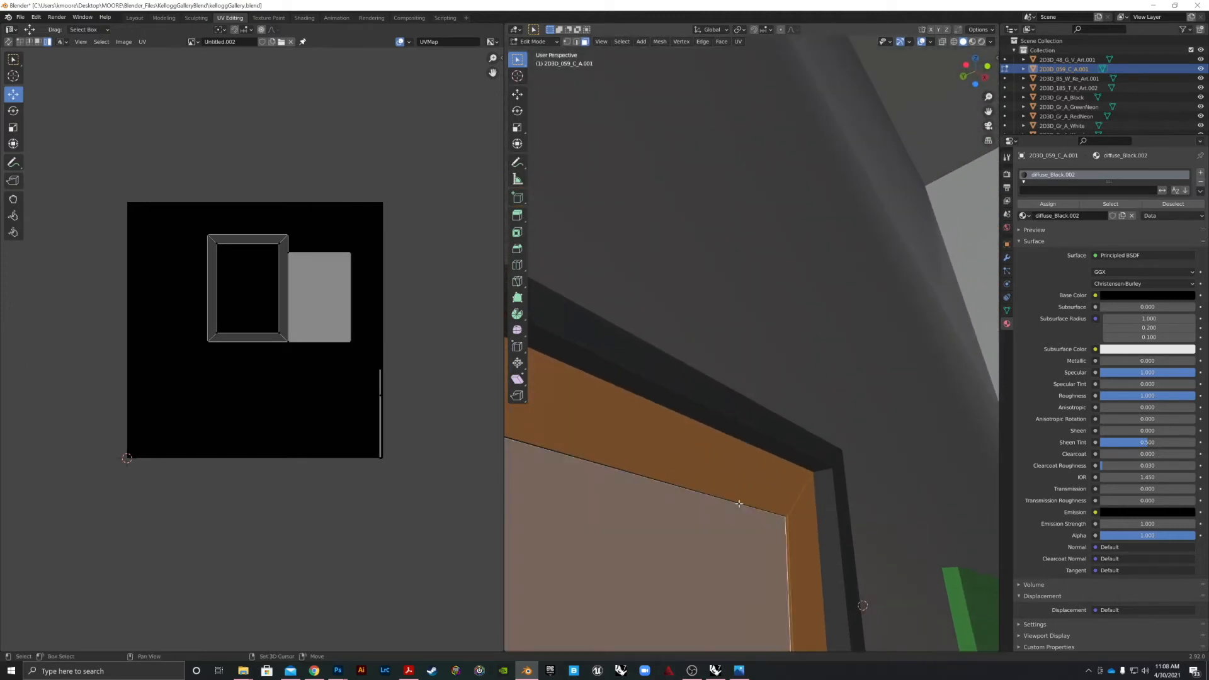
shift+click(738, 504)
shift+click(740, 502)
shift+click(739, 502)
shift+click(739, 504)
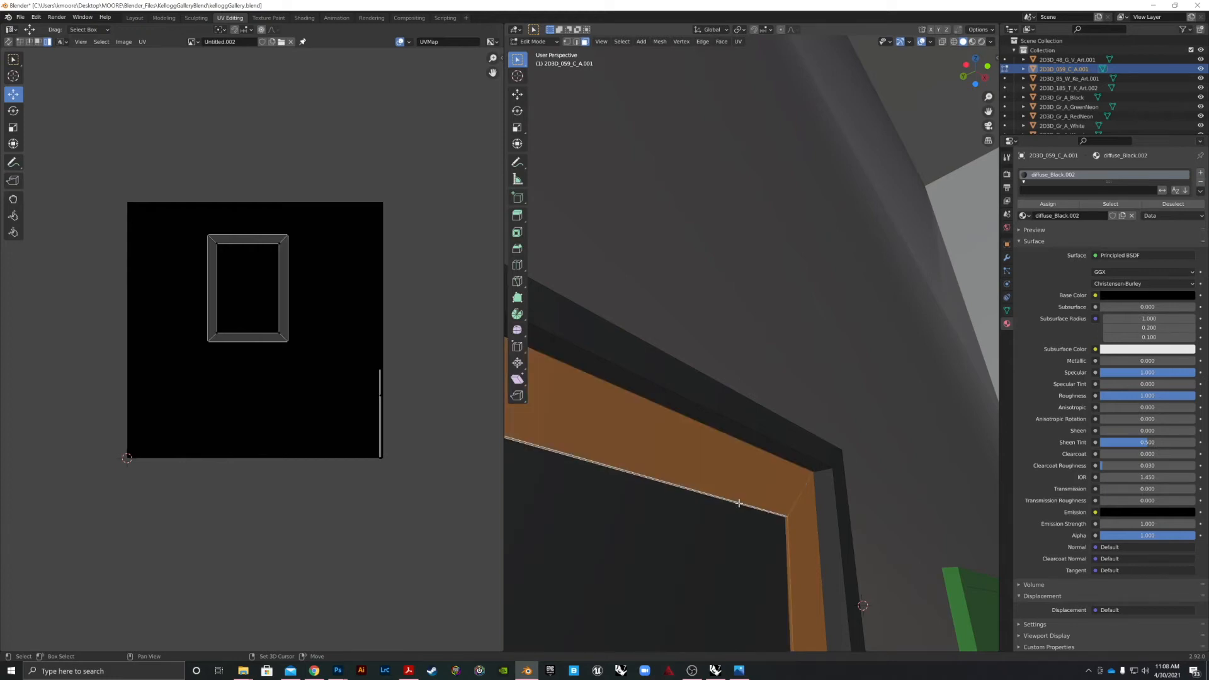
- Add the remaining thin side and lower inner edge faces of the mat opening to the selection
scroll(714, 505, down, 6)
drag(799, 515, 693, 520)
drag(527, 380, 884, 454)
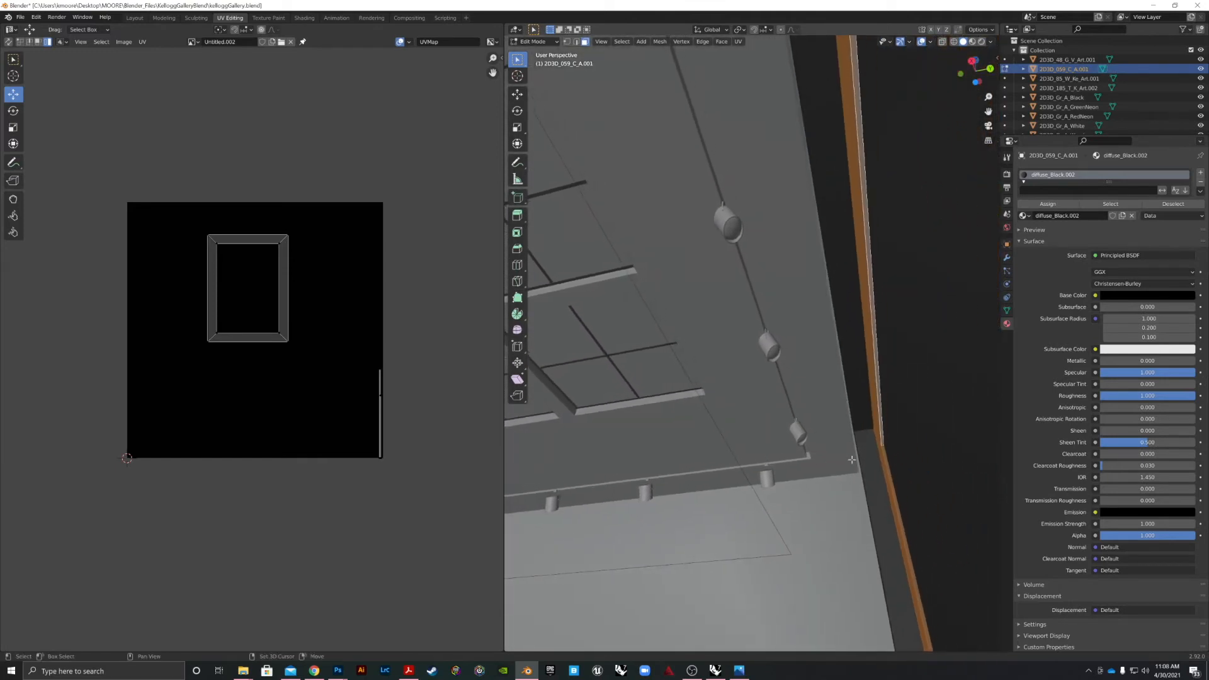
shift+click(884, 454)
shift+click(884, 453)
drag(882, 435, 780, 591)
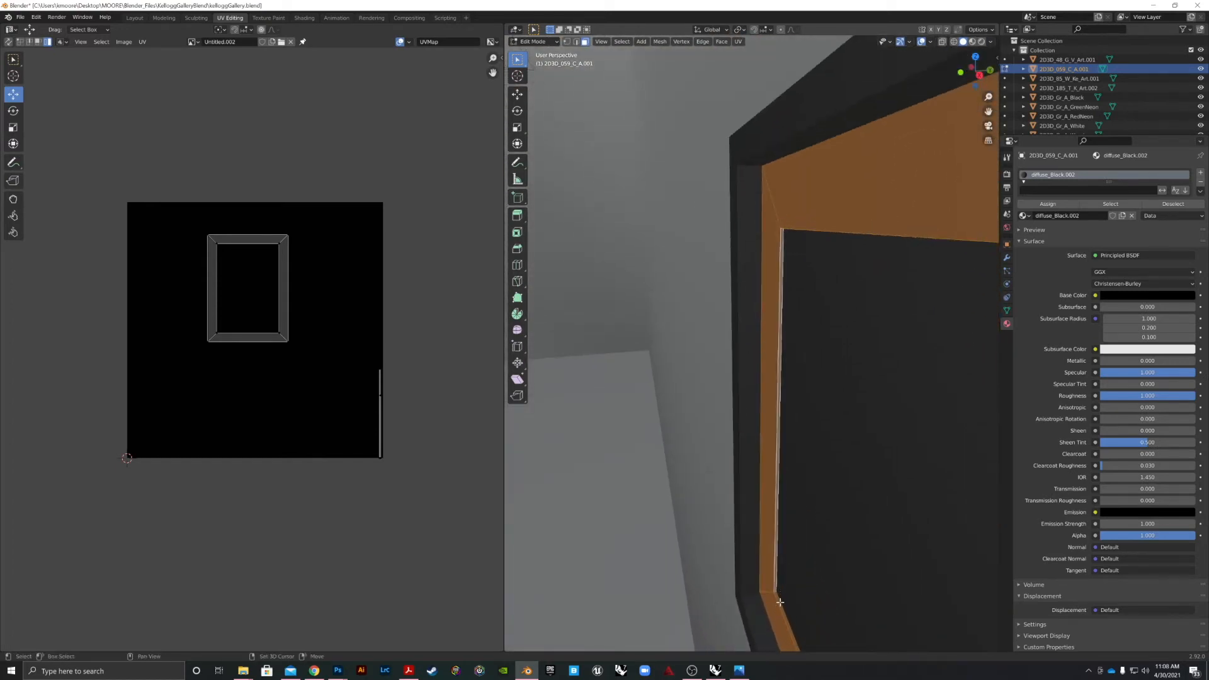
shift+click(780, 603)
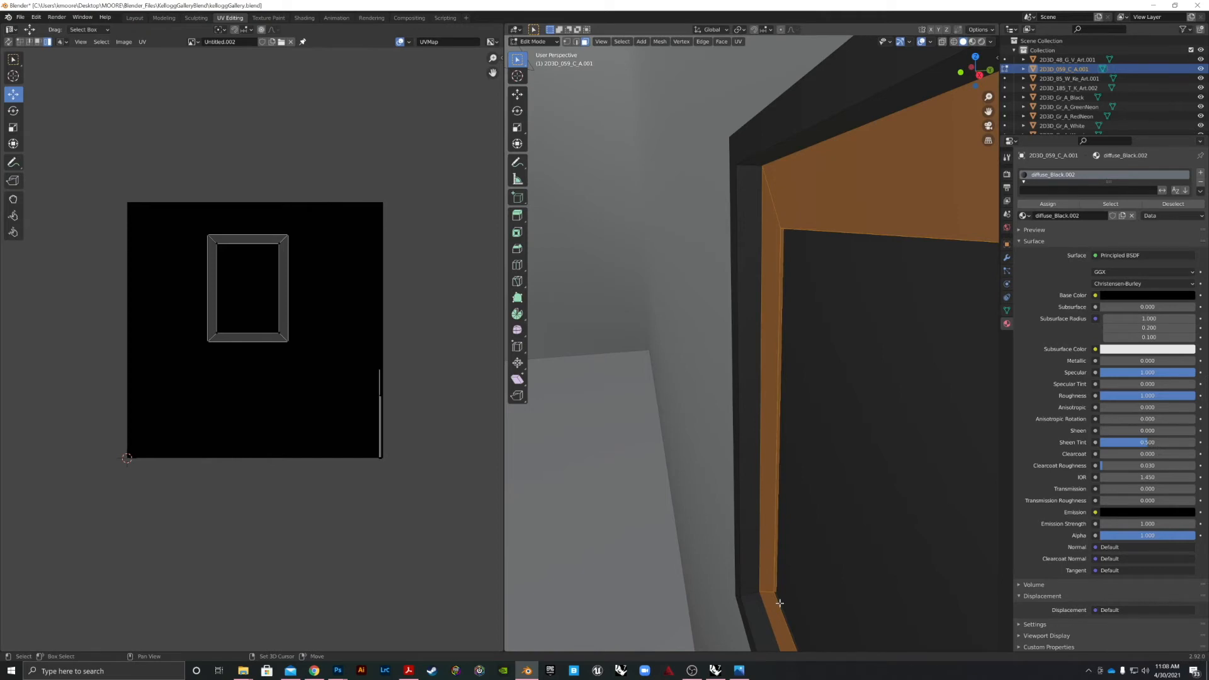
- Export the selected mat faces' UV layout as 2D3D_059_C_A.002.png to the 2d3dMat folder
scroll(348, 426, up, 4)
scroll(427, 445, down, 3)
scroll(438, 450, up, 3)
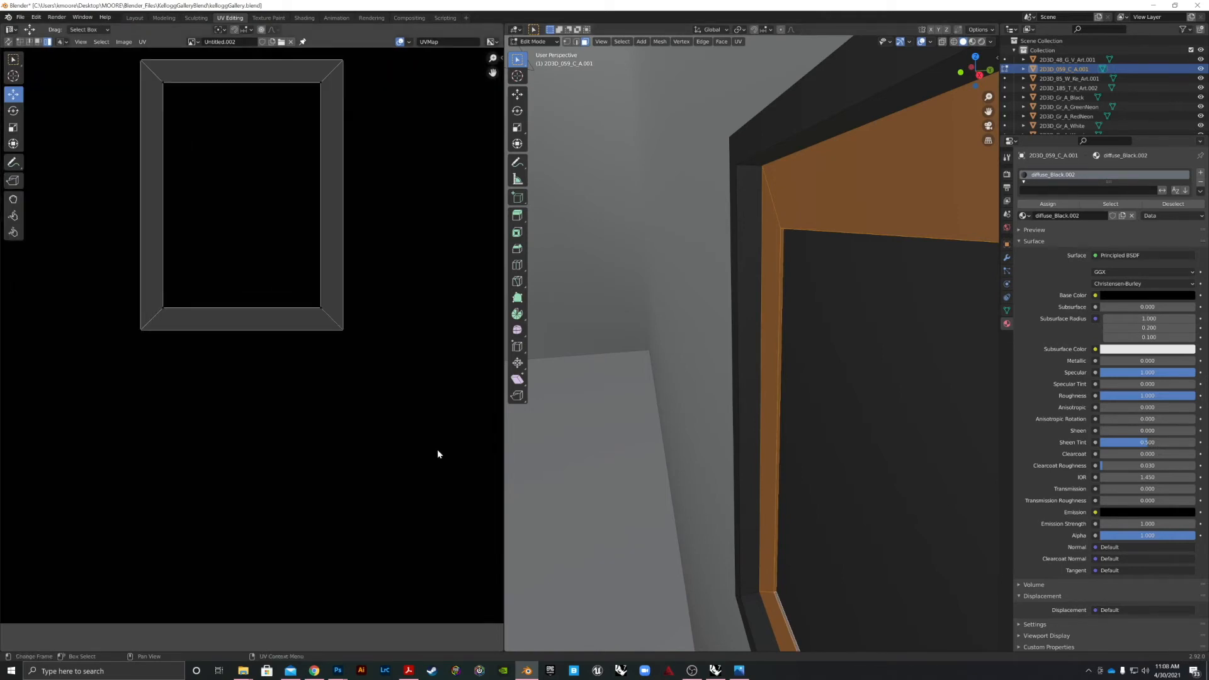
scroll(437, 448, down, 5)
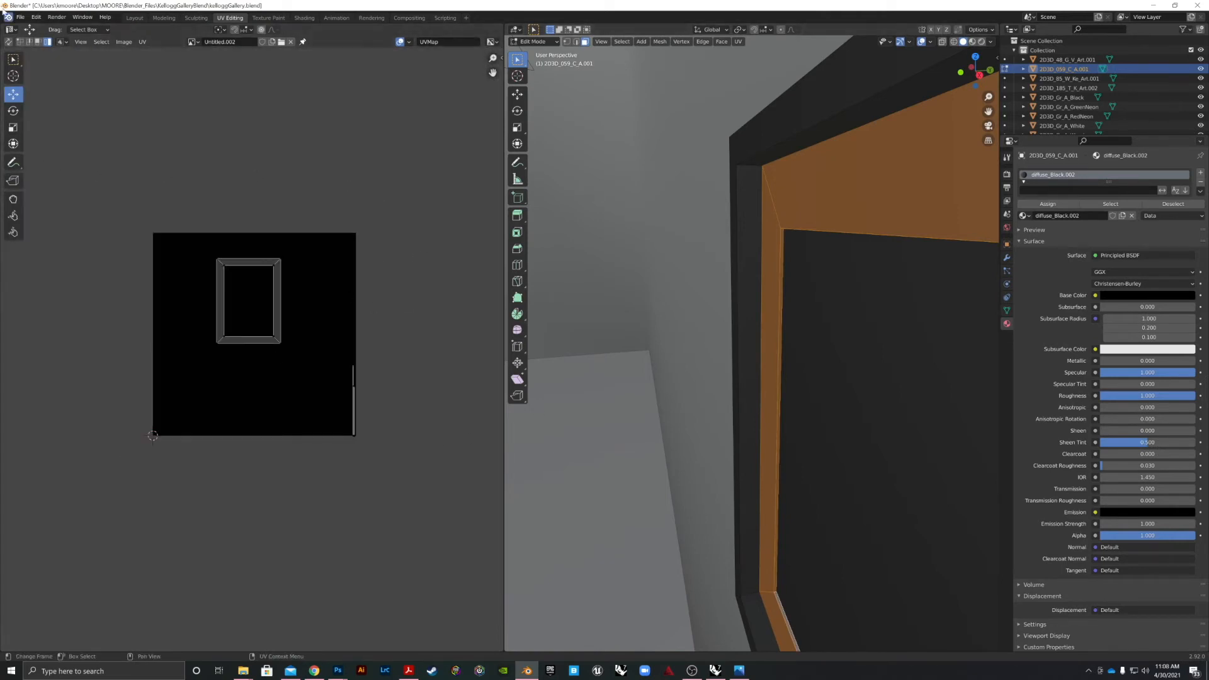
click(20, 17)
click(143, 42)
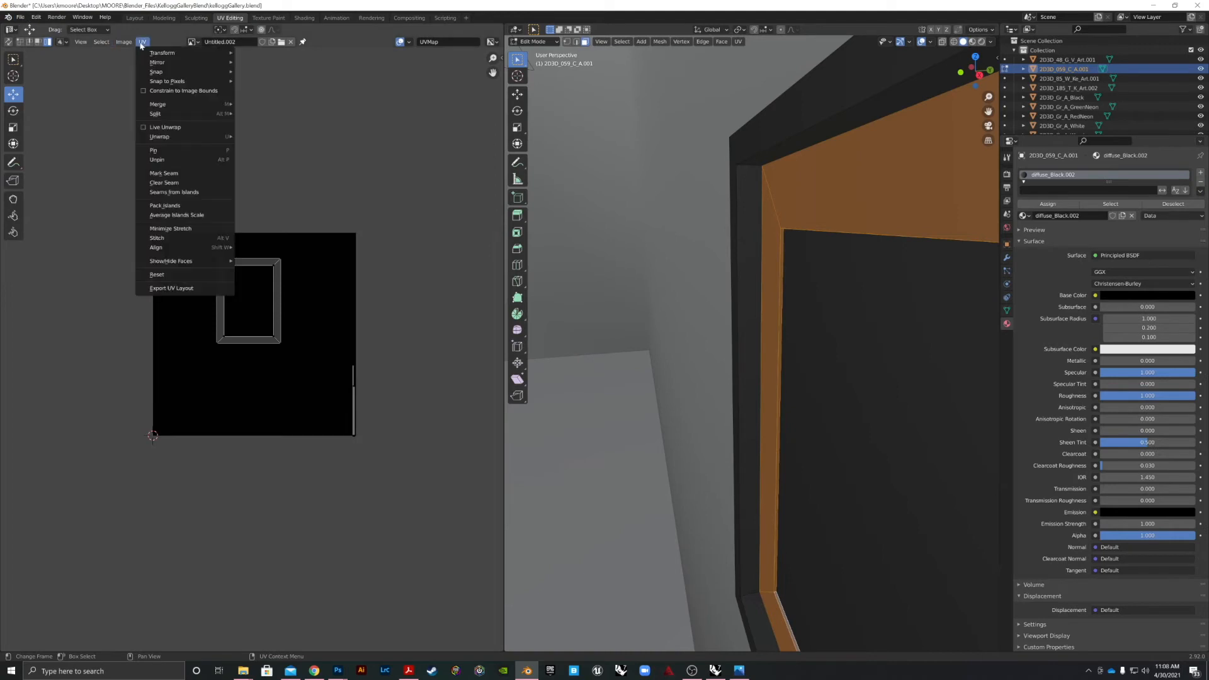
click(171, 288)
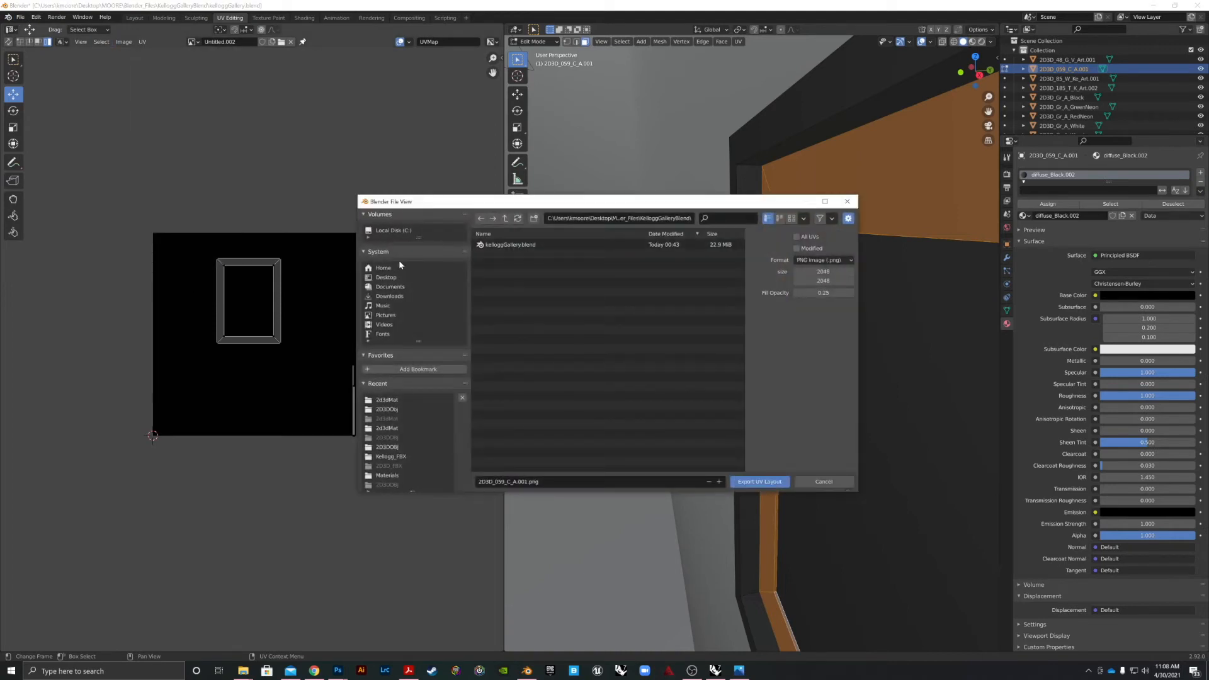
click(387, 400)
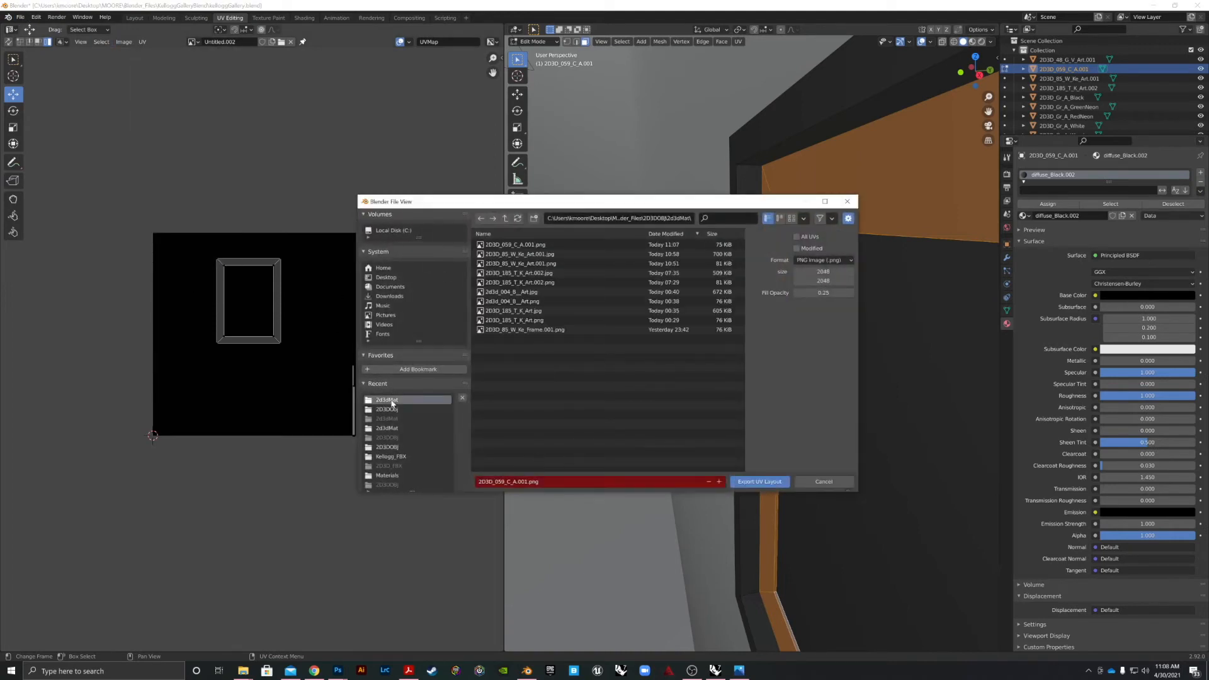
click(570, 482)
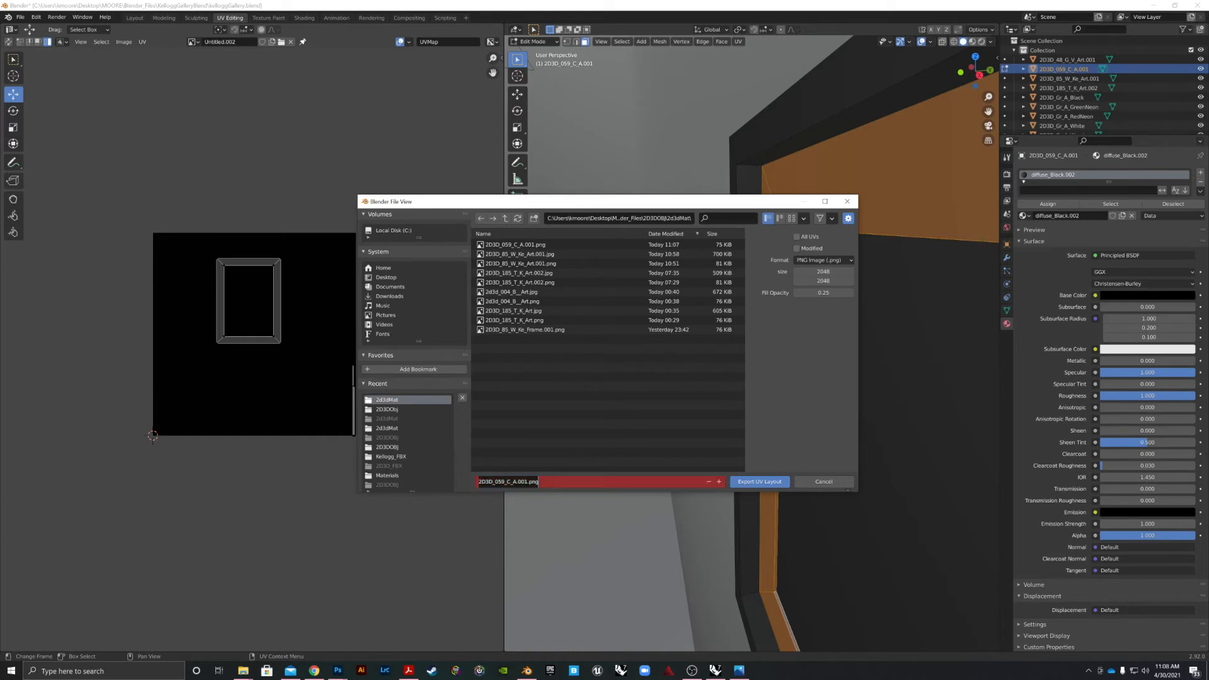
click(527, 482)
text(2)
key(Return)
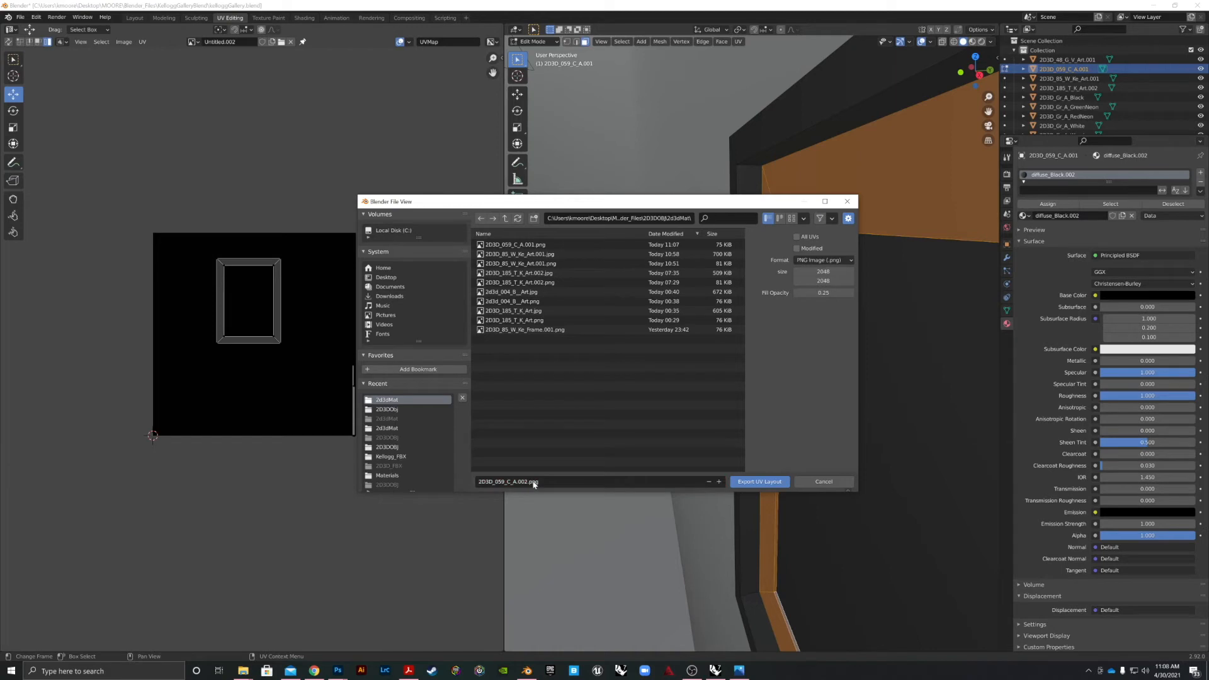
click(743, 482)
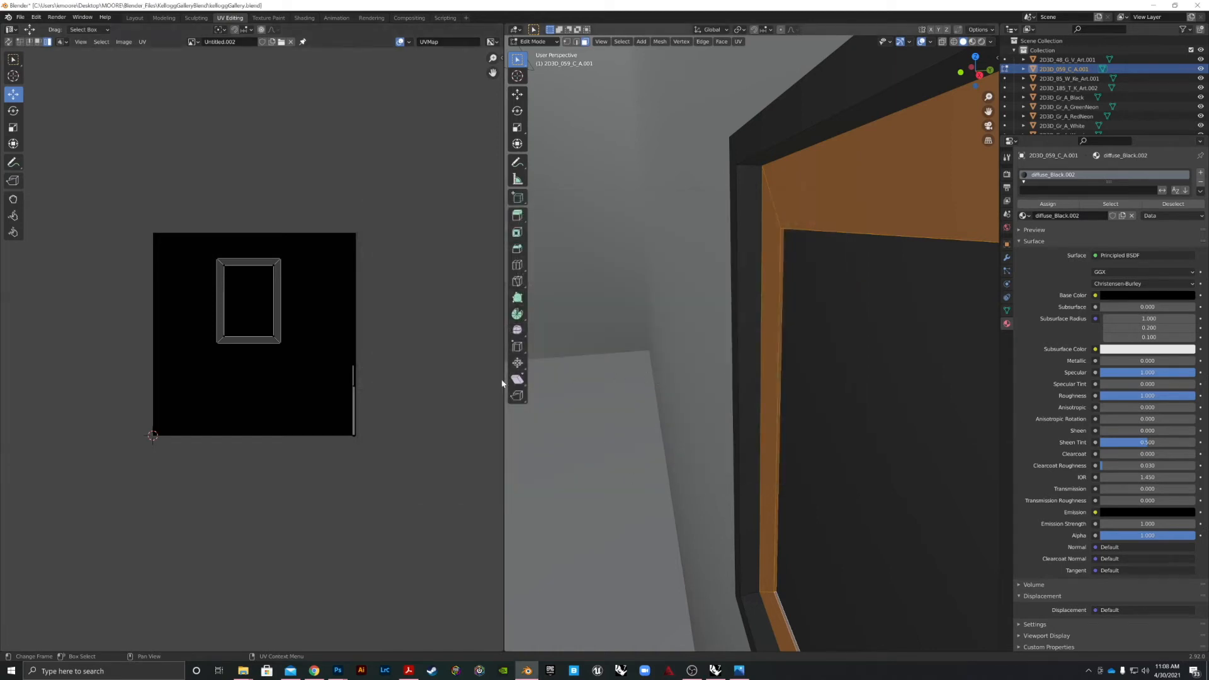
scroll(740, 336, down, 2)
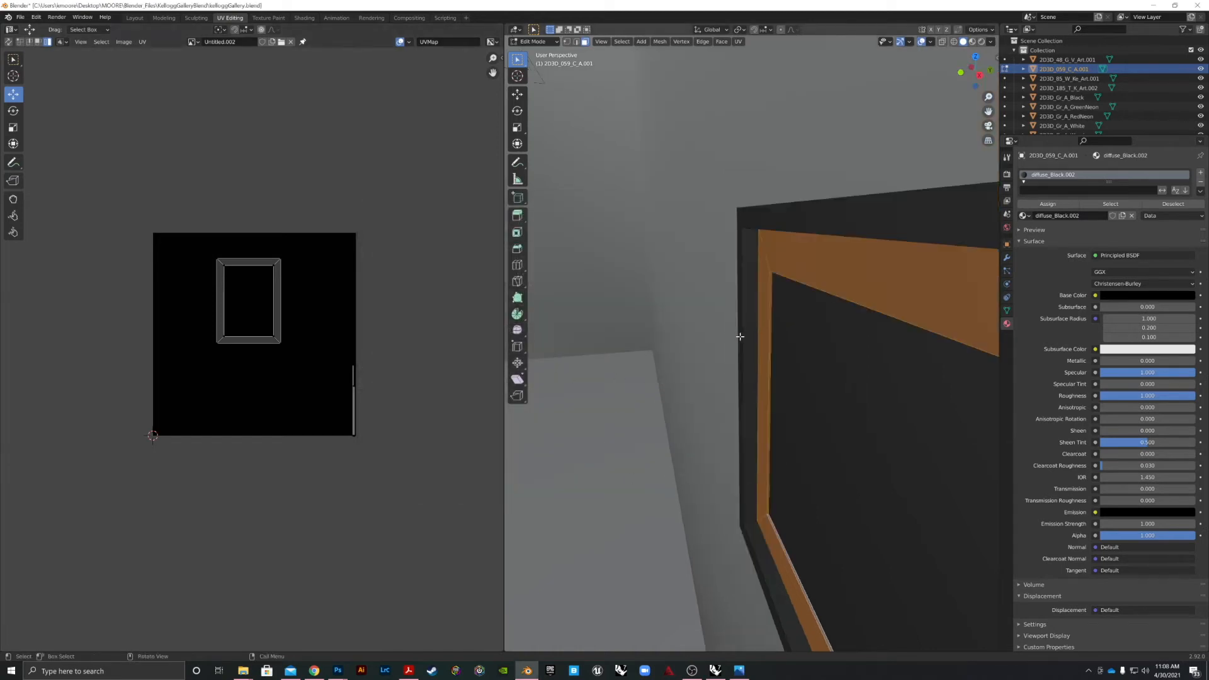
- Start a new selection with the black frame's inner rim faces and add one side's outer and front faces
click(751, 267)
scroll(767, 296, down, 3)
drag(779, 334, 790, 304)
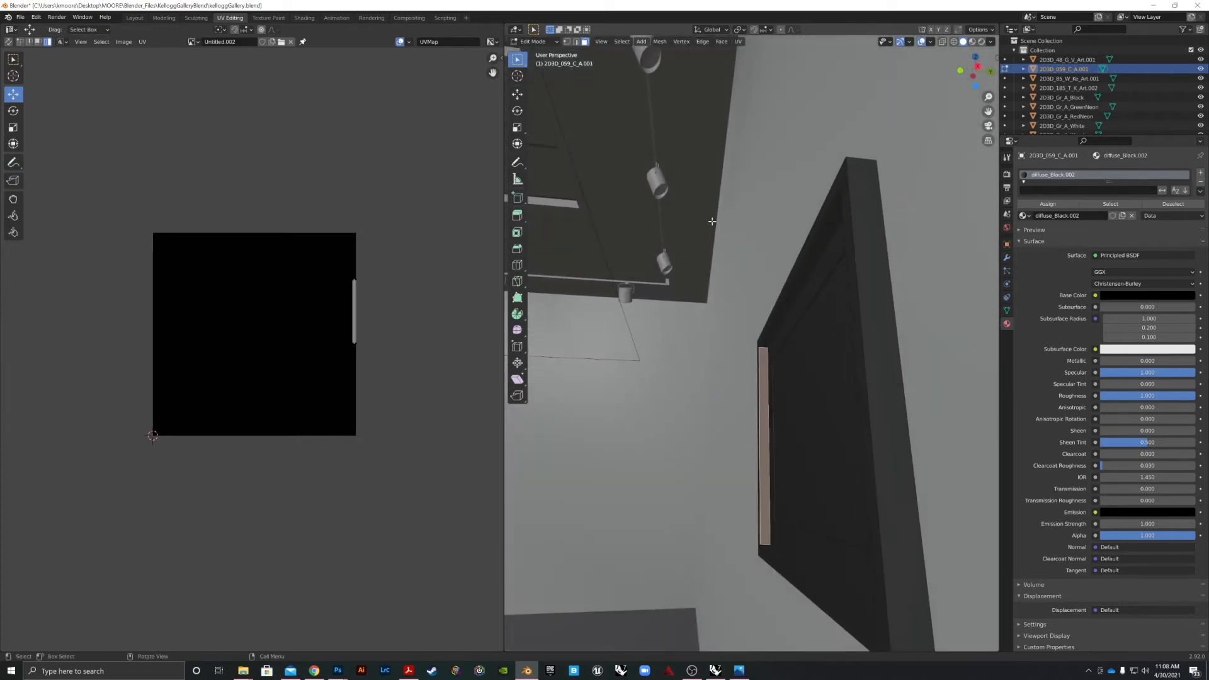
shift+click(805, 266)
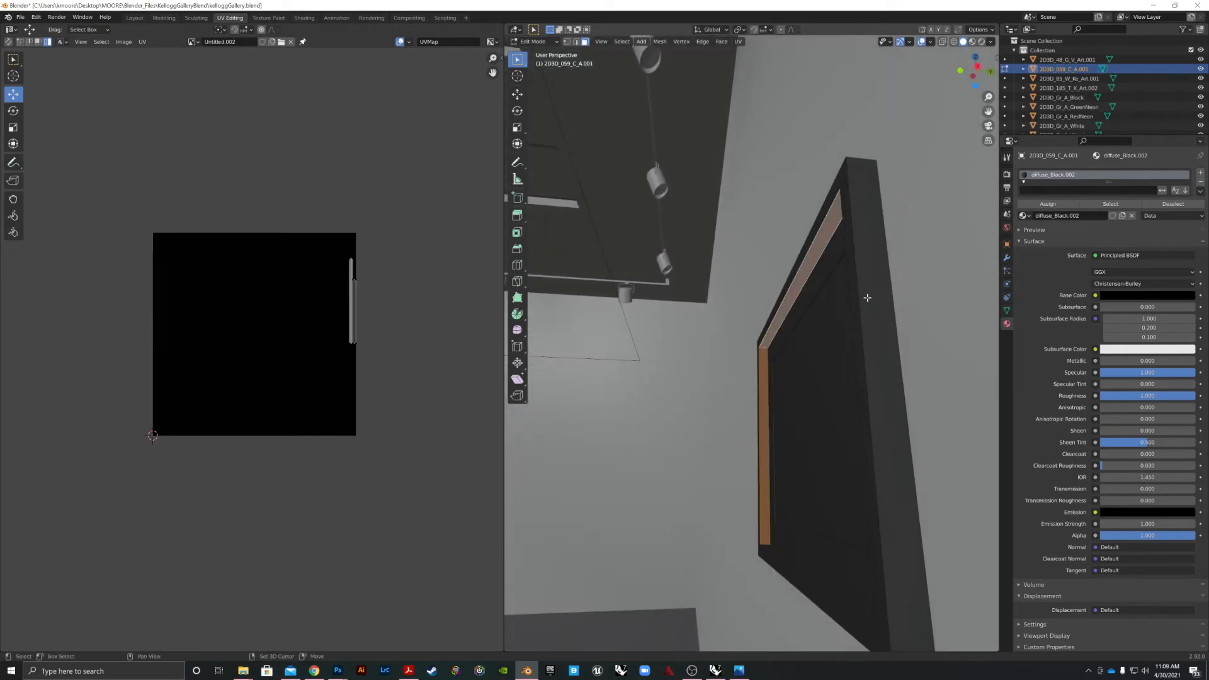
shift+click(867, 298)
shift+click(857, 306)
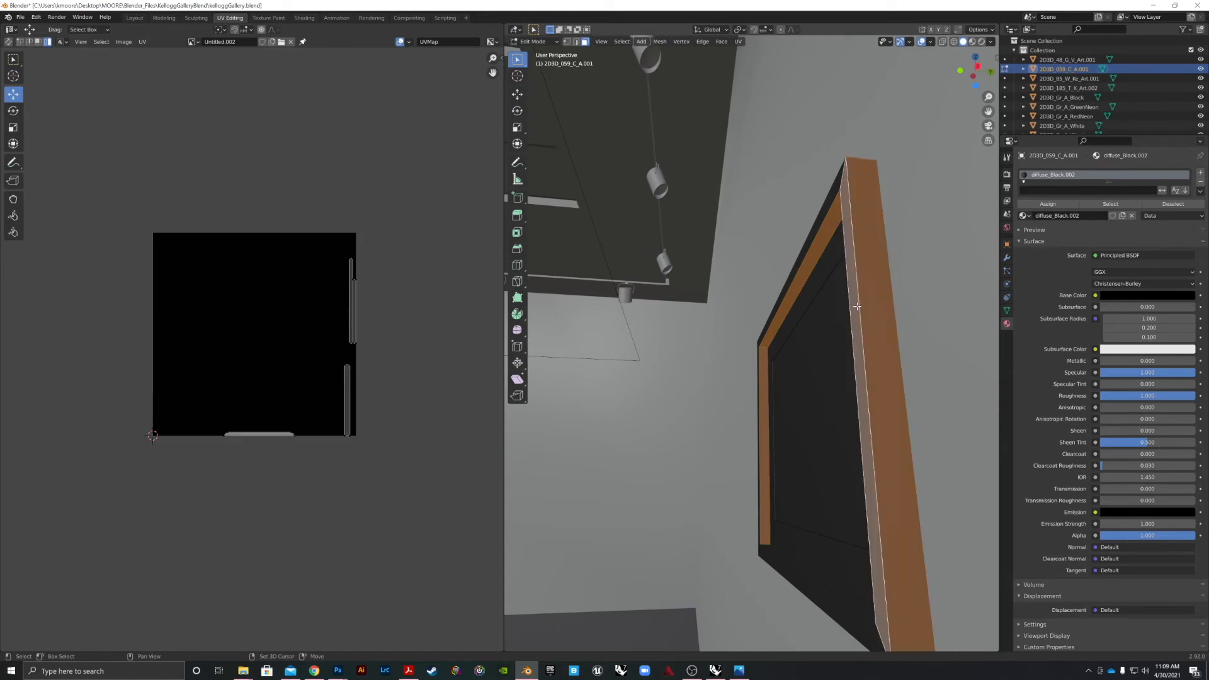
- Add the frame's remaining front, inner rim and outer side faces to the selection, leaving out the mat and picture
shift+click(793, 270)
shift+click(778, 555)
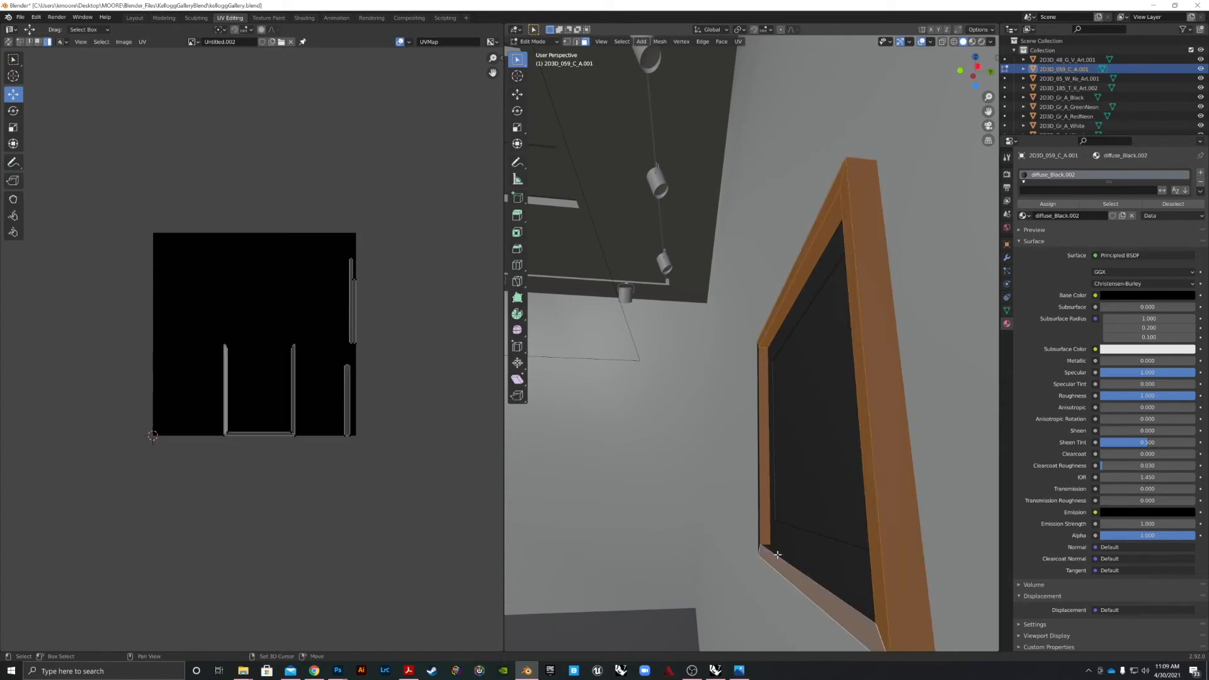
shift+click(781, 555)
drag(748, 553, 633, 506)
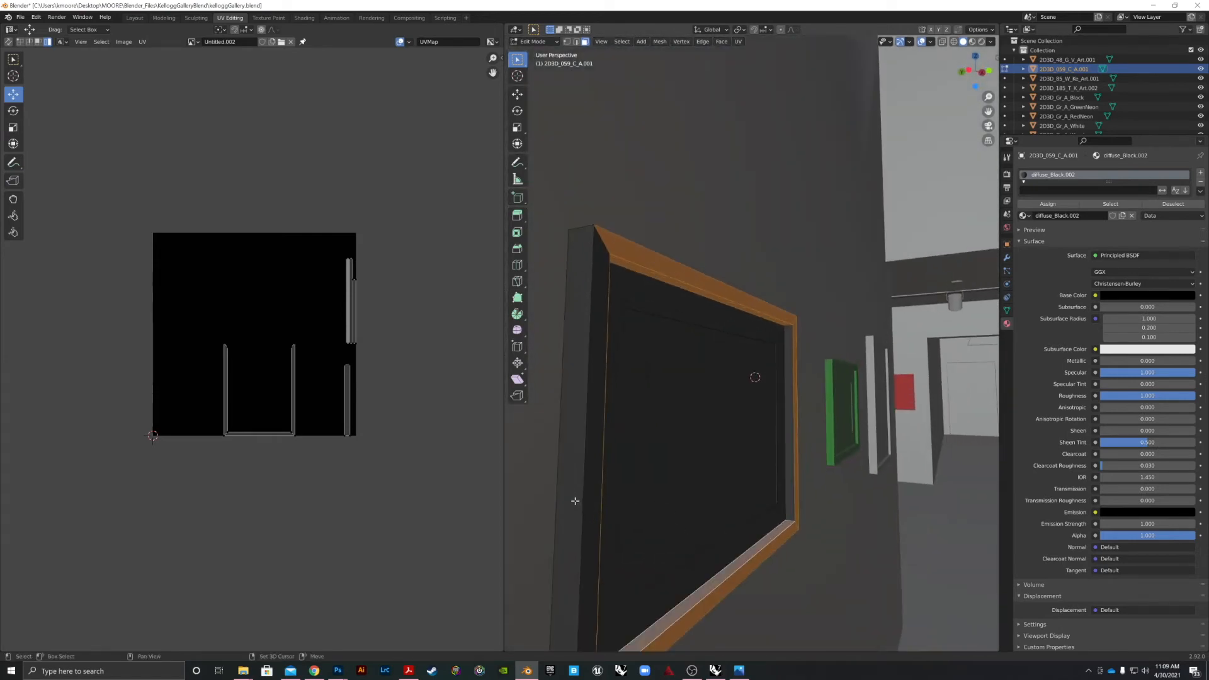
shift+click(576, 500)
shift+click(592, 492)
drag(769, 515, 724, 418)
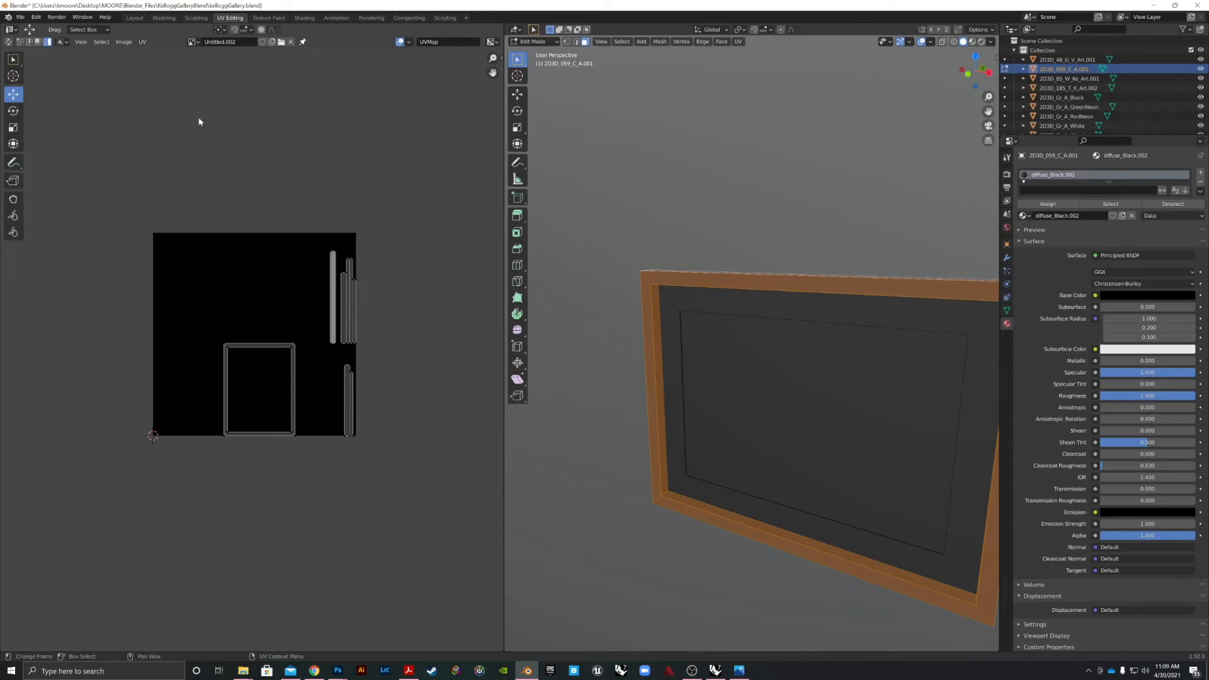
- Export the selected frame faces' UV layout as 2D3D_059_C_A.003.png to the 2d3dMat folder
click(143, 42)
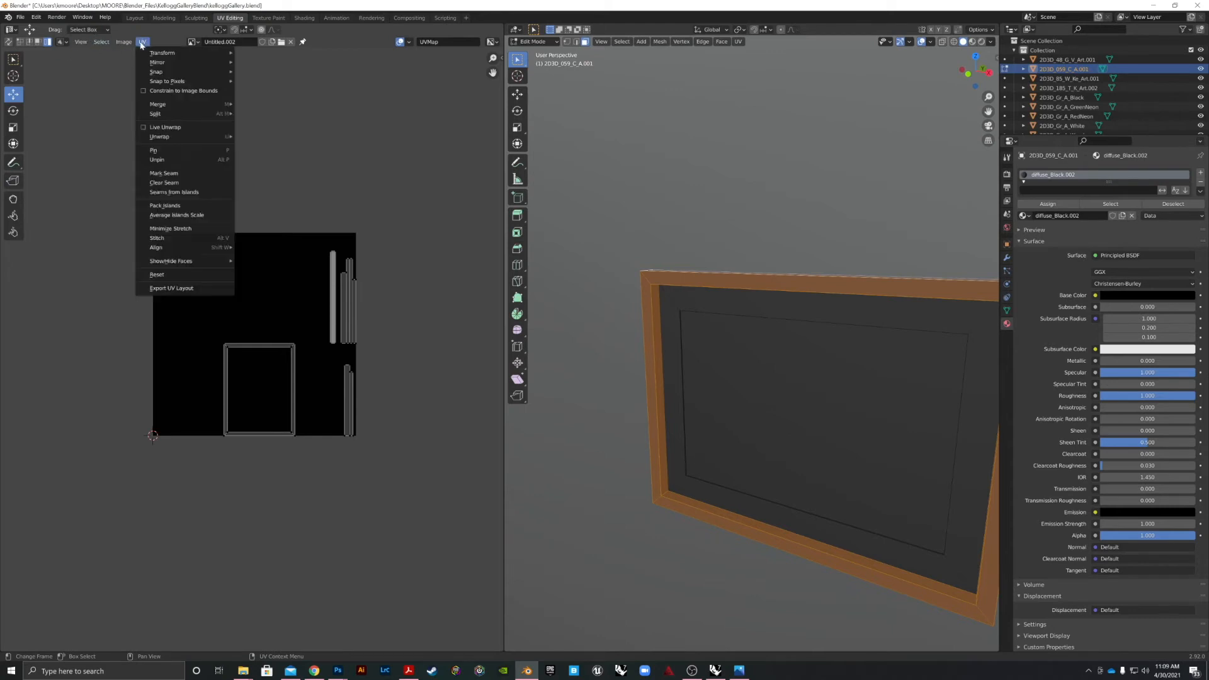
click(165, 290)
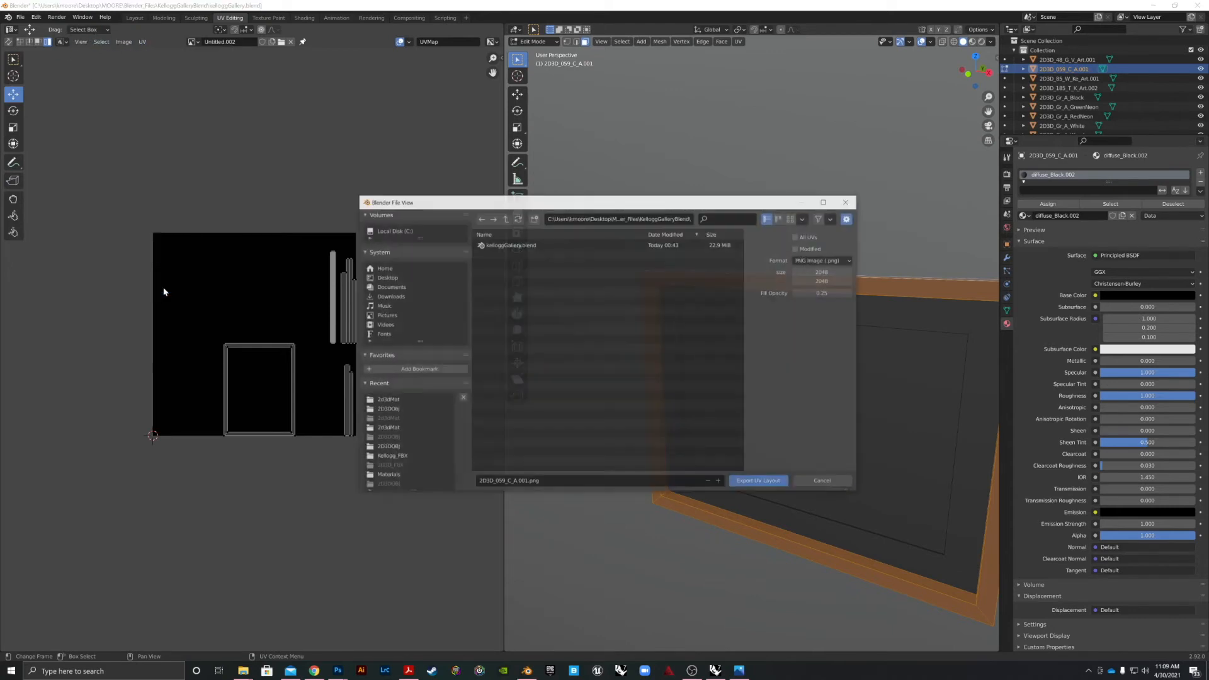
click(530, 484)
click(528, 483)
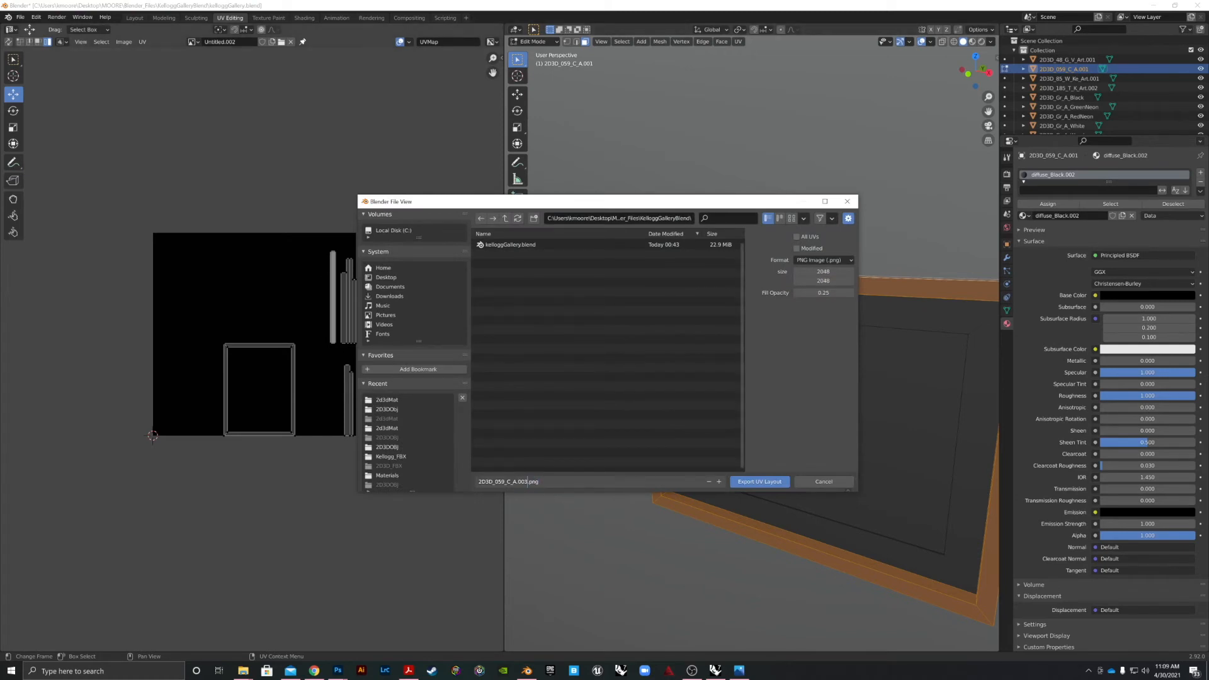
click(387, 400)
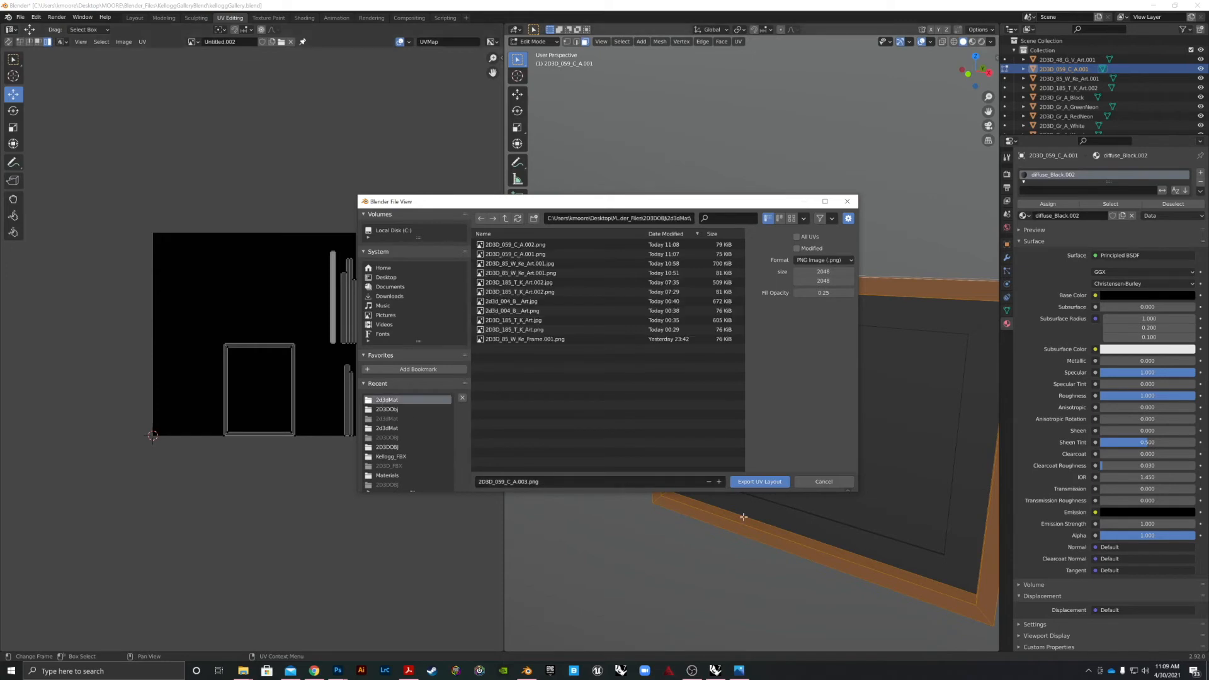
click(760, 482)
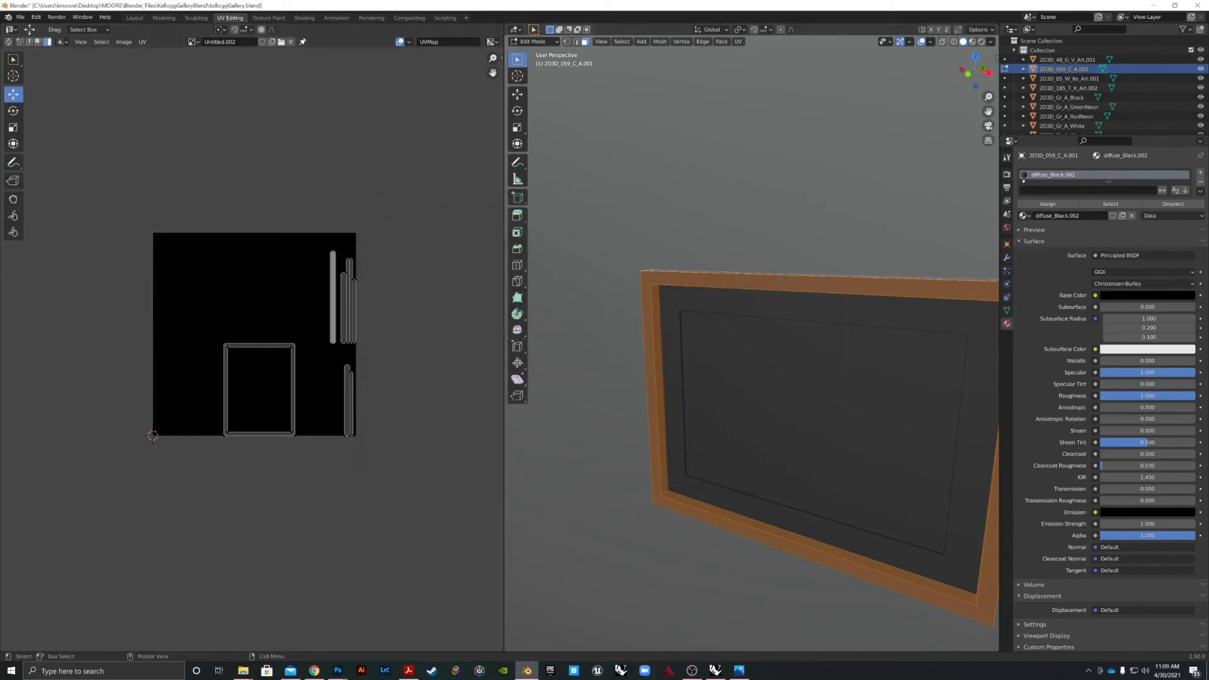
- Minimize Blender and switch to Photoshop with the open painting documents
click(1158, 5)
click(486, 611)
drag(871, 59, 780, 81)
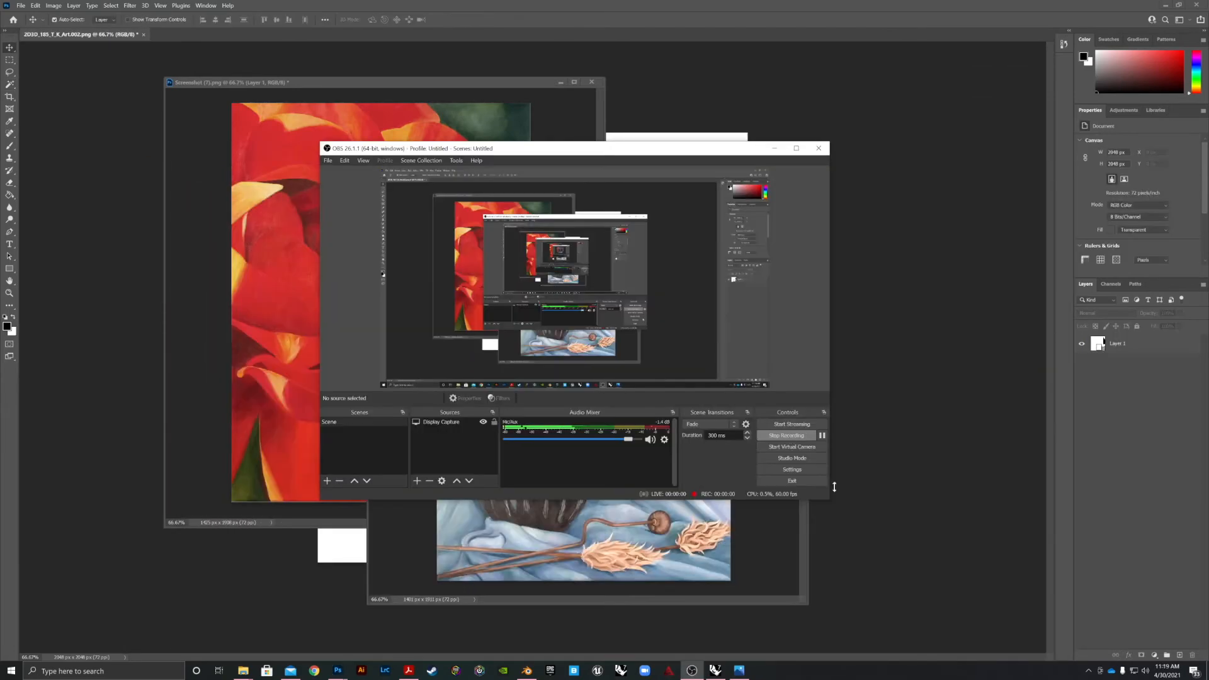
click(951, 586)
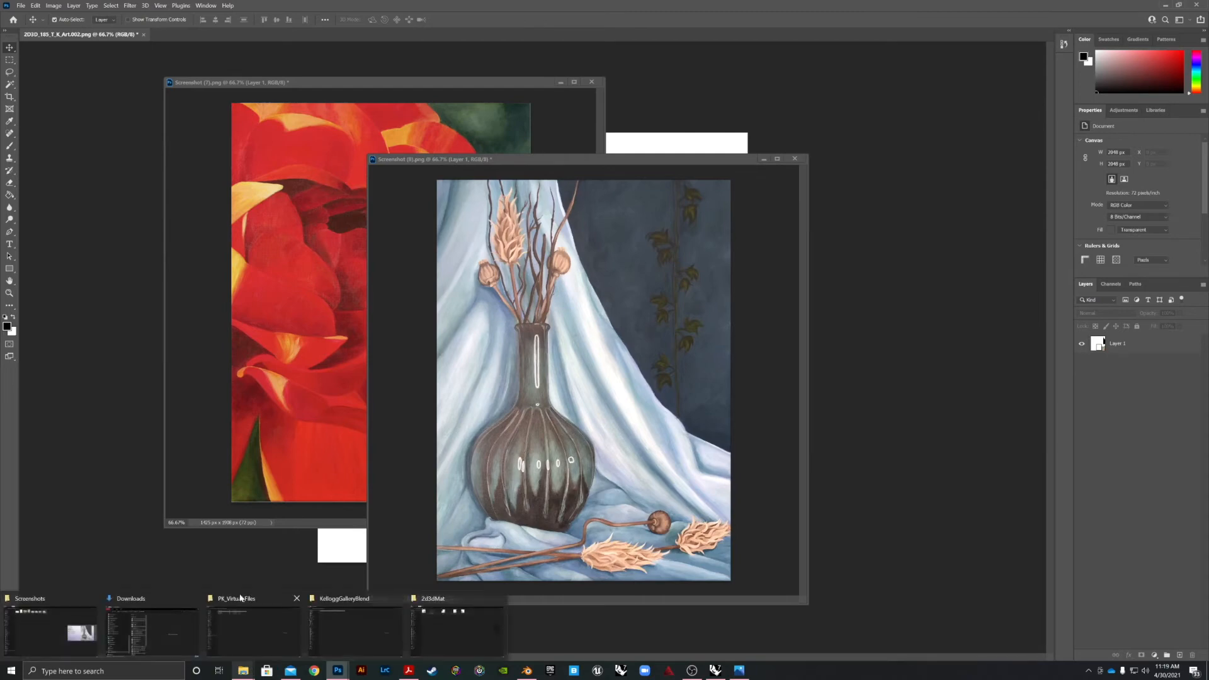
click(24, 6)
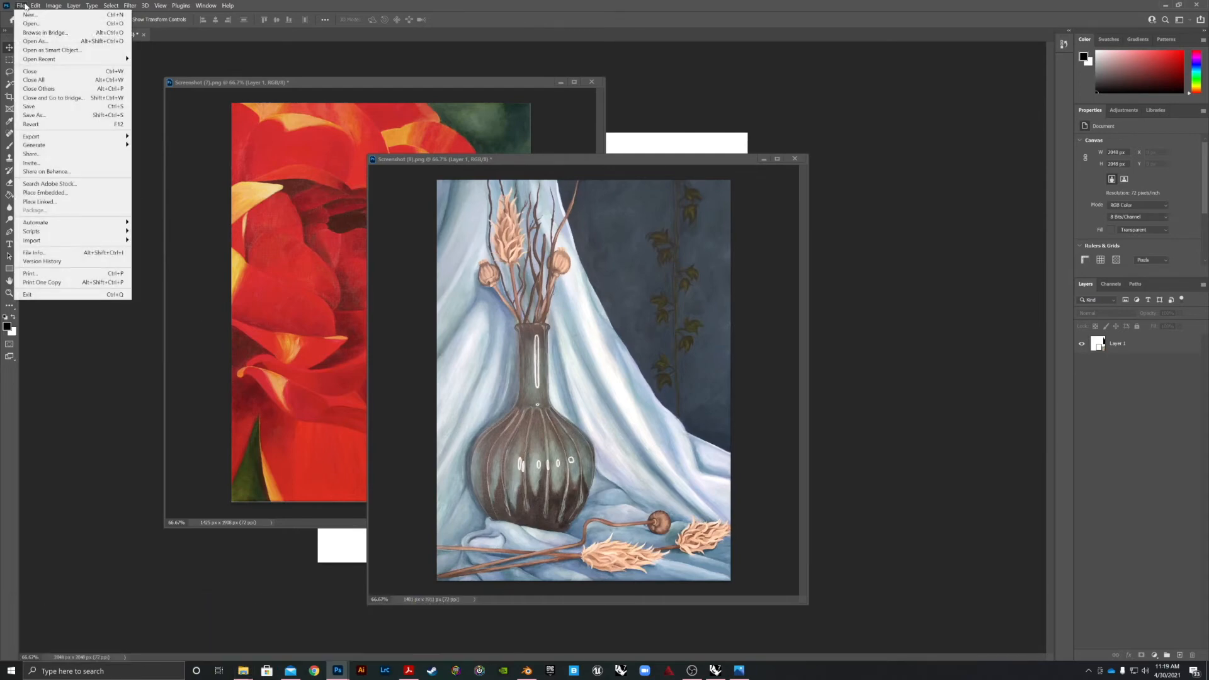
mouse_move(53, 234)
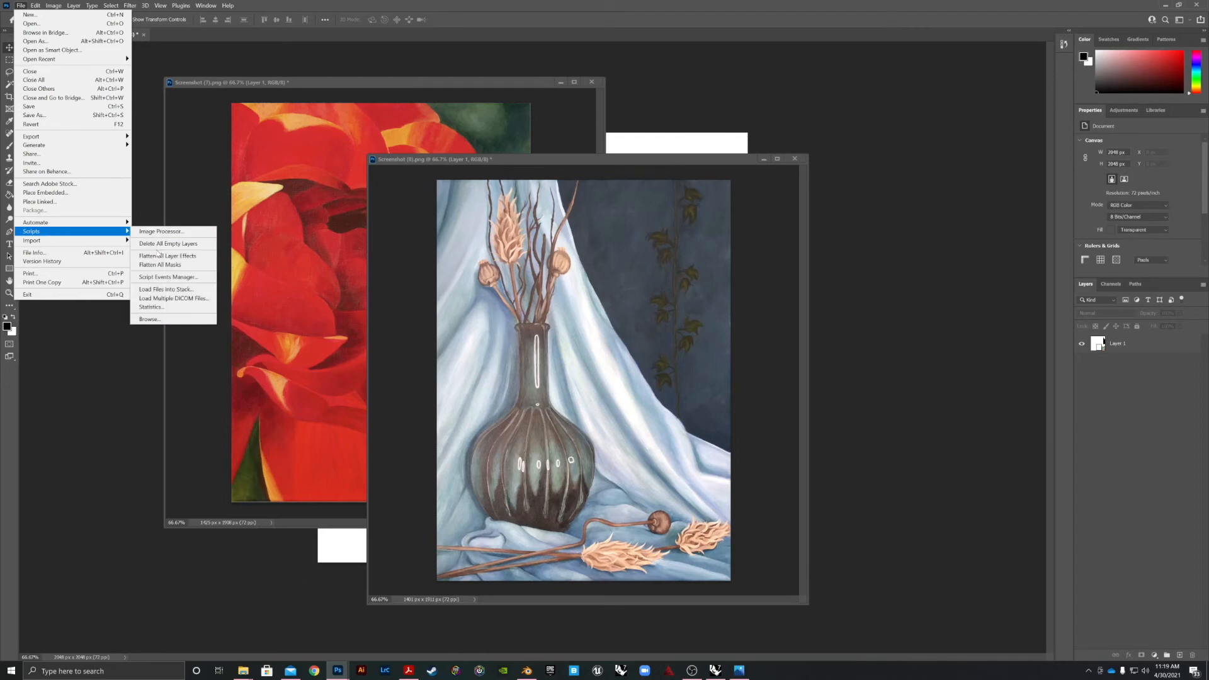
click(152, 320)
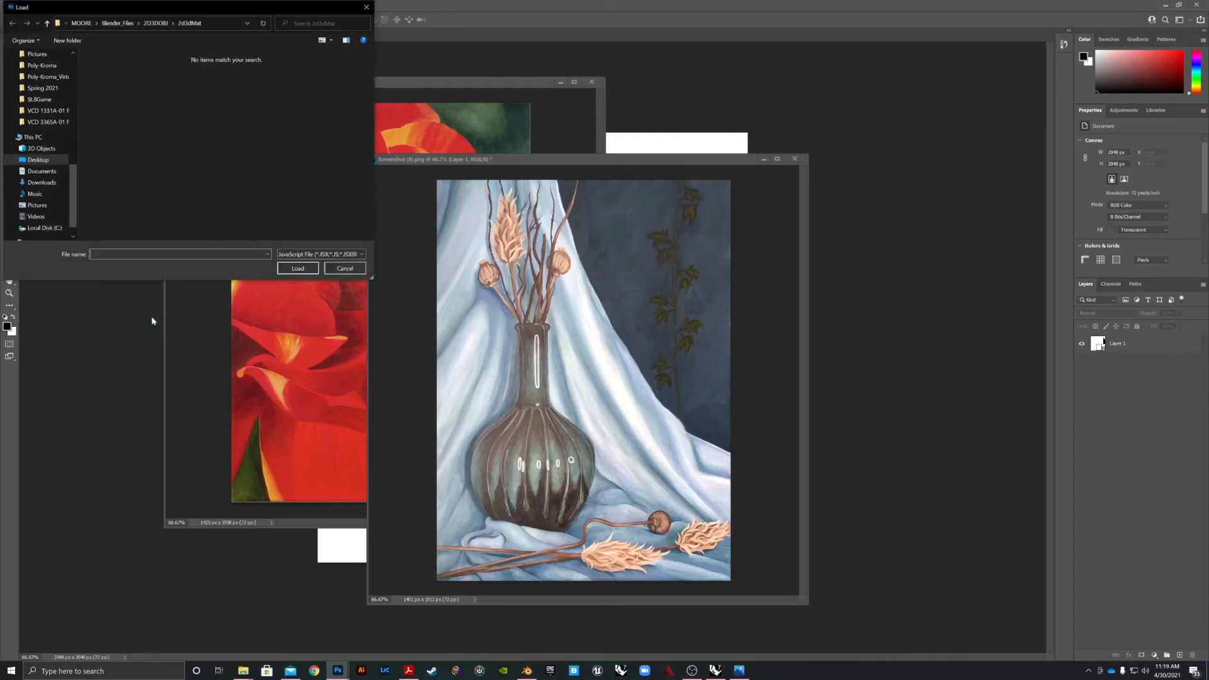
click(346, 270)
click(20, 5)
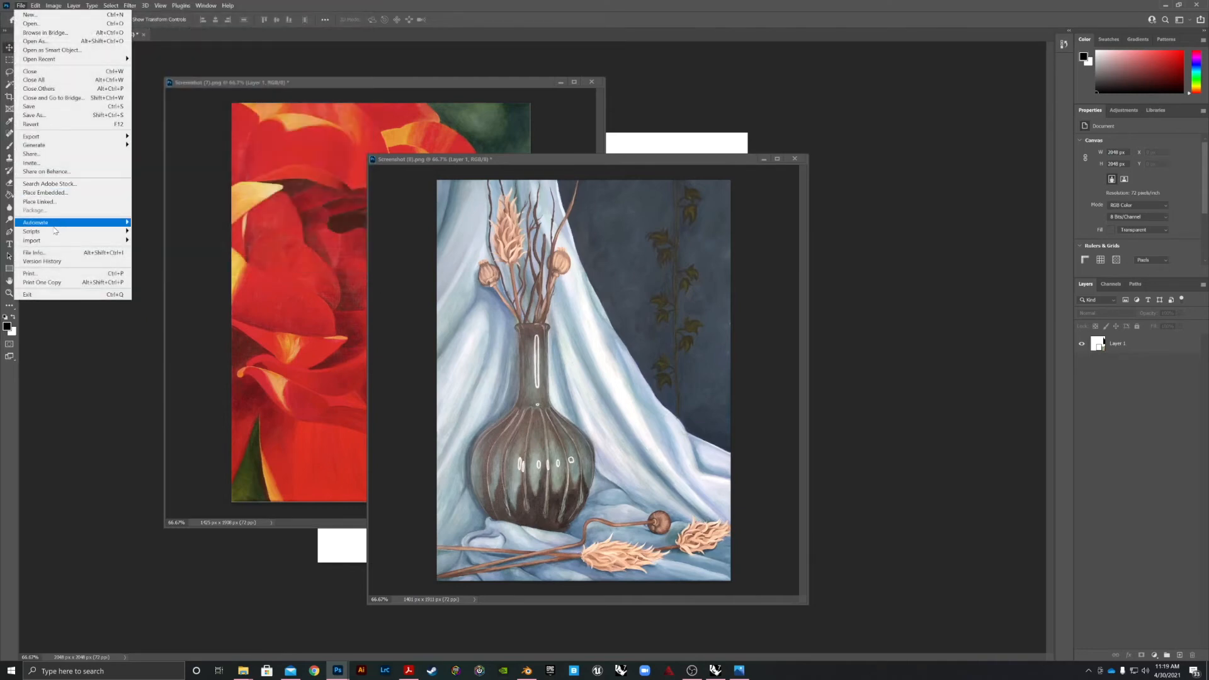
mouse_move(57, 233)
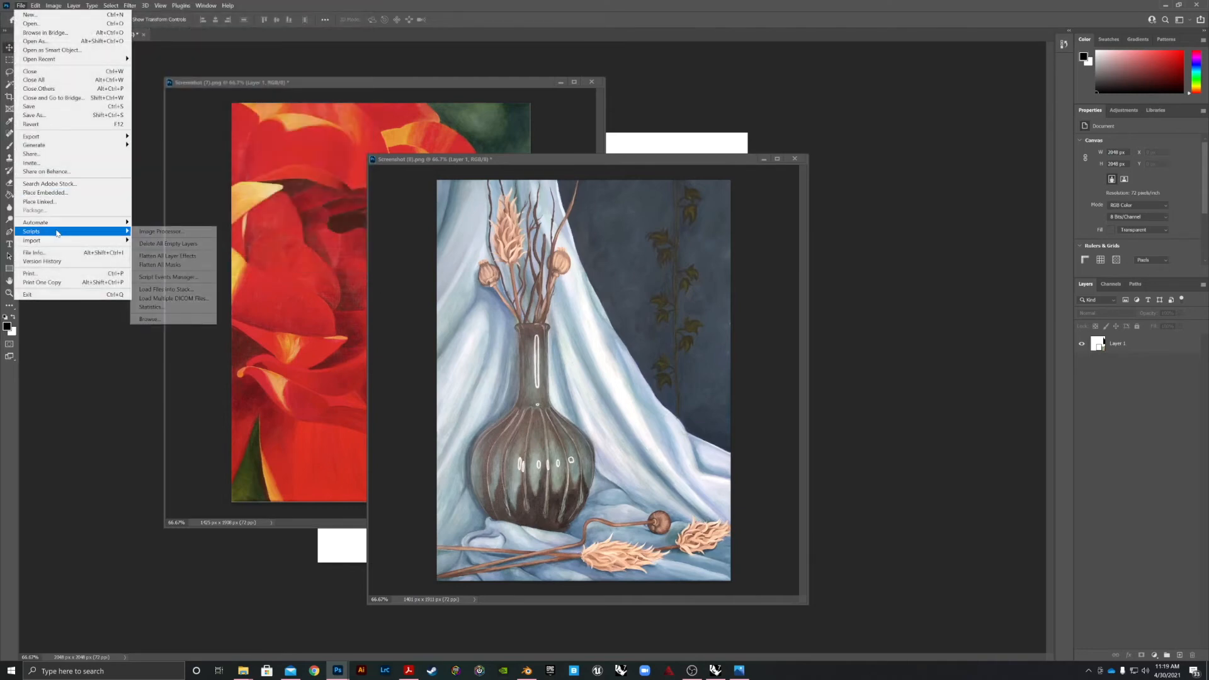
click(163, 232)
click(721, 216)
- Load 2D3D_059_C_A.001, 2D3D_059_C_A.002 and 2D3D_059_C_A.003 from the 2d3dMat folder as a stack of layers in one document
click(20, 5)
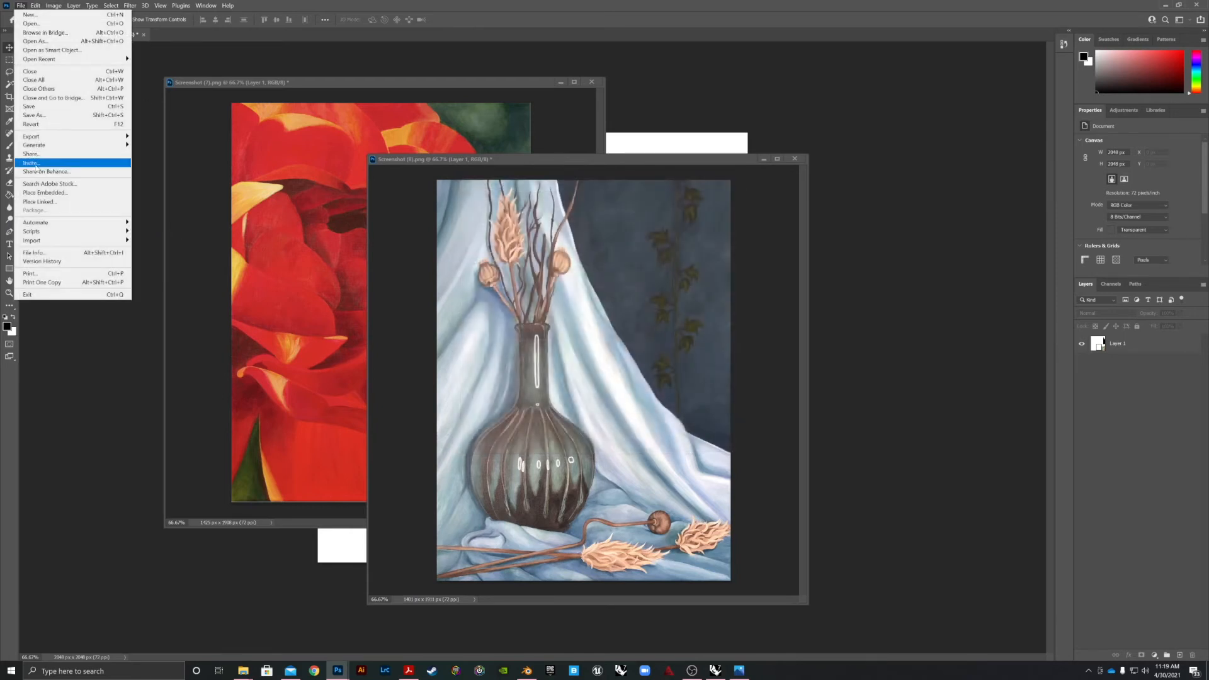
mouse_move(120, 231)
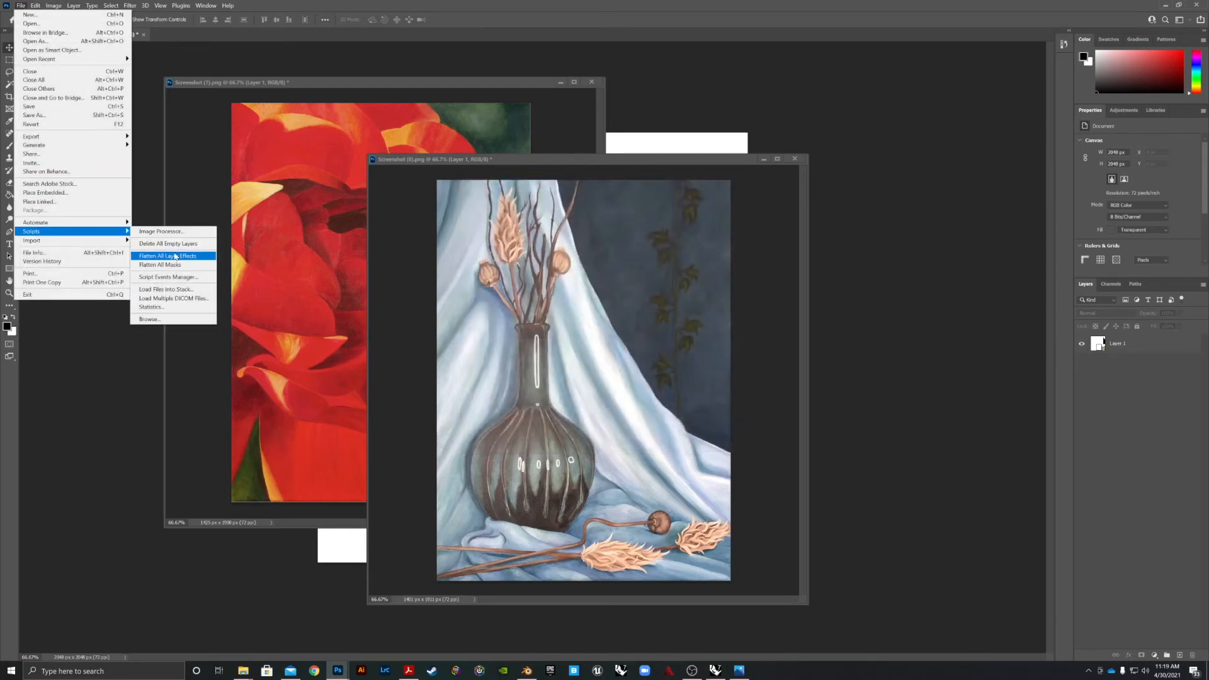
click(168, 290)
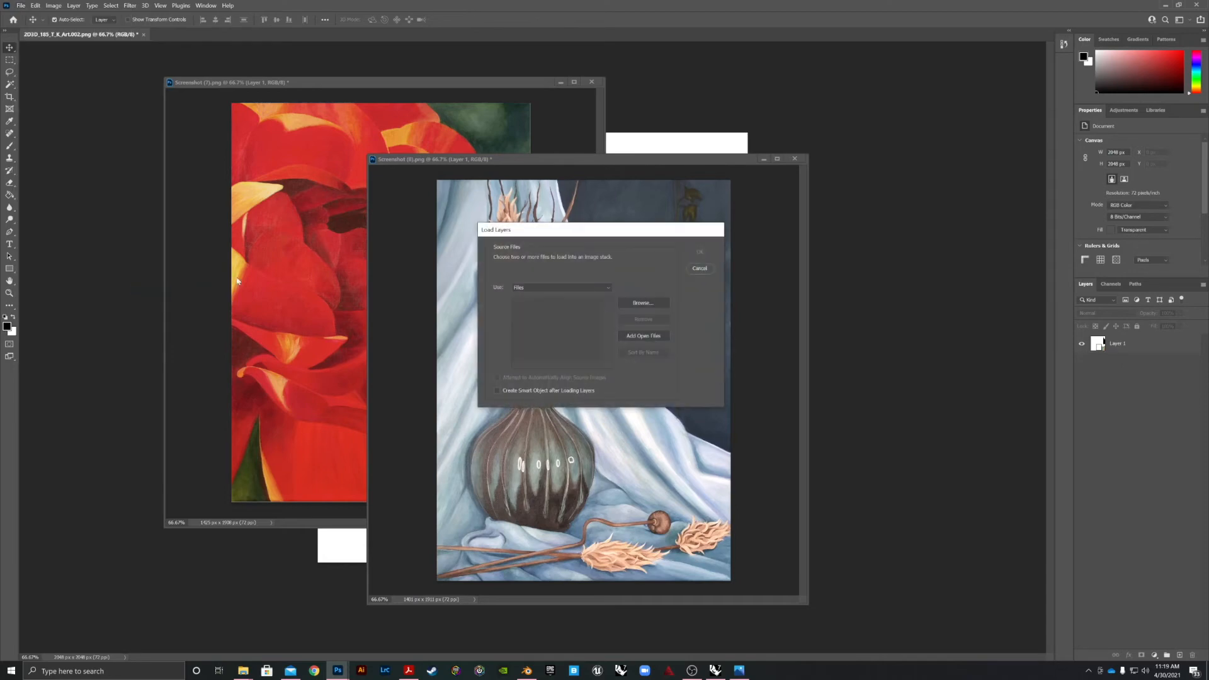
click(644, 303)
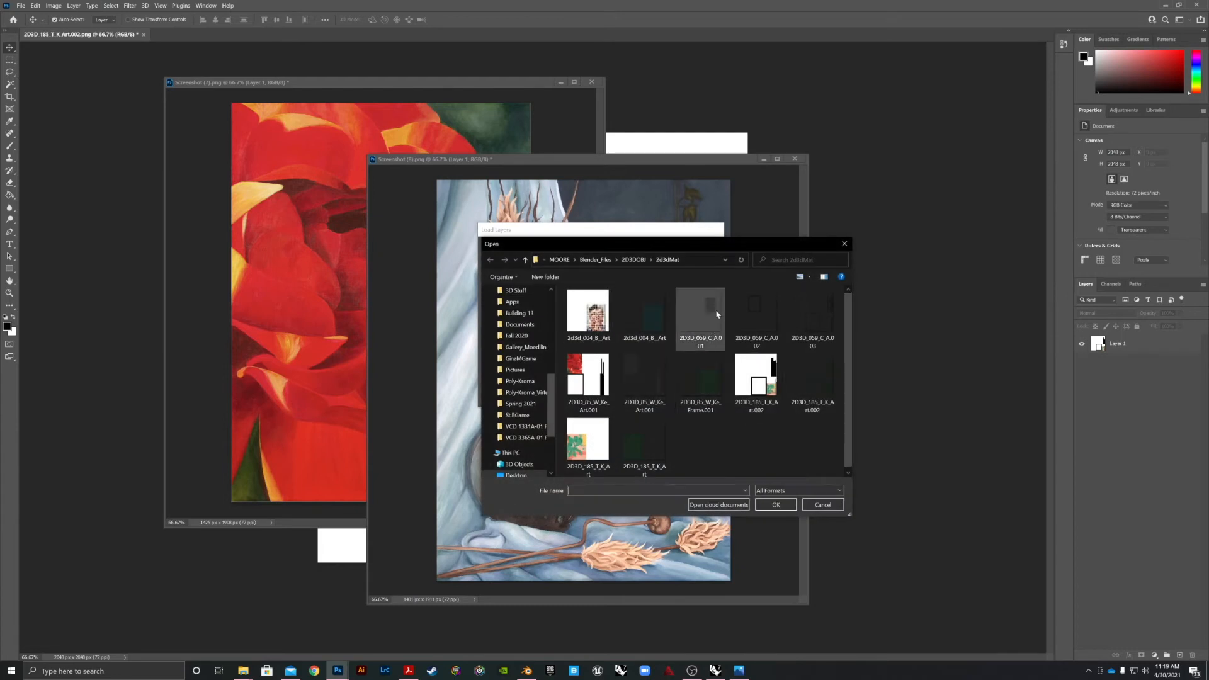
click(711, 304)
shift+click(812, 315)
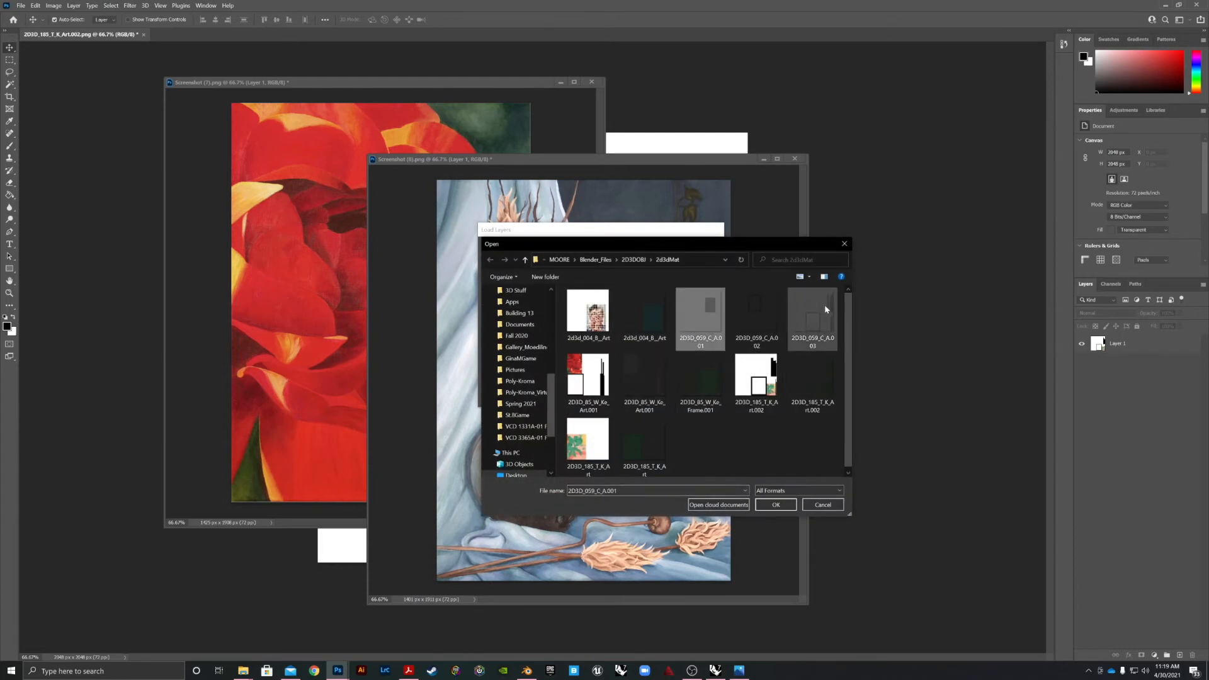
click(769, 505)
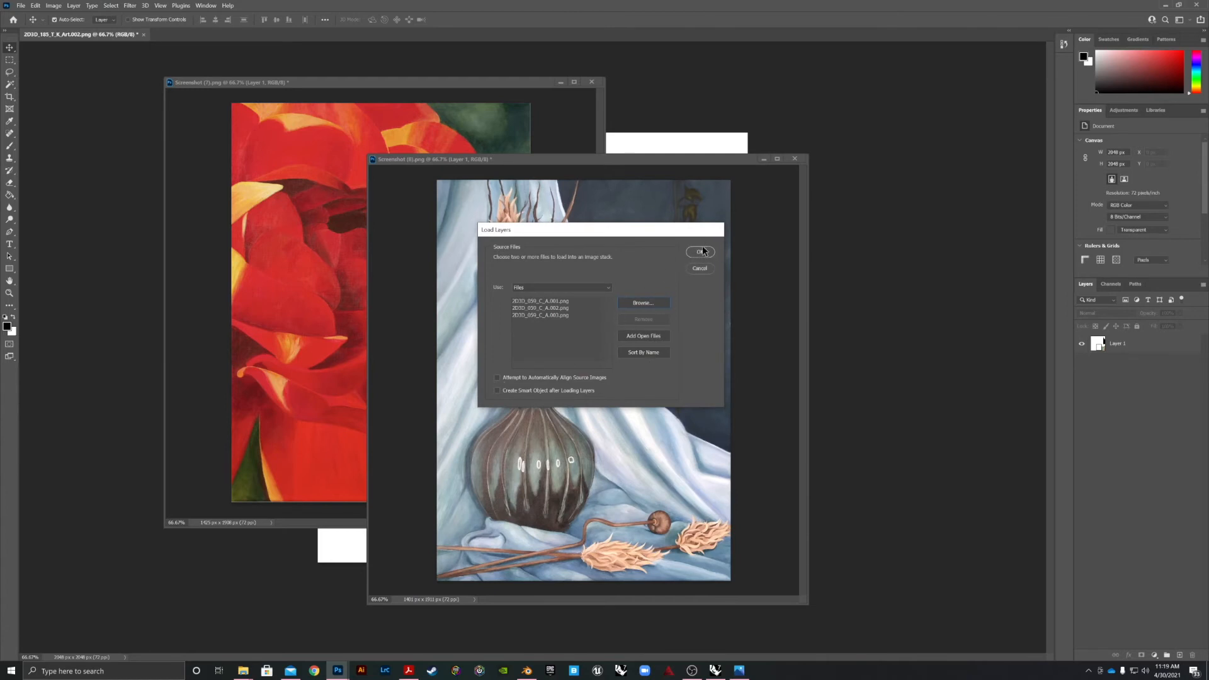
click(702, 252)
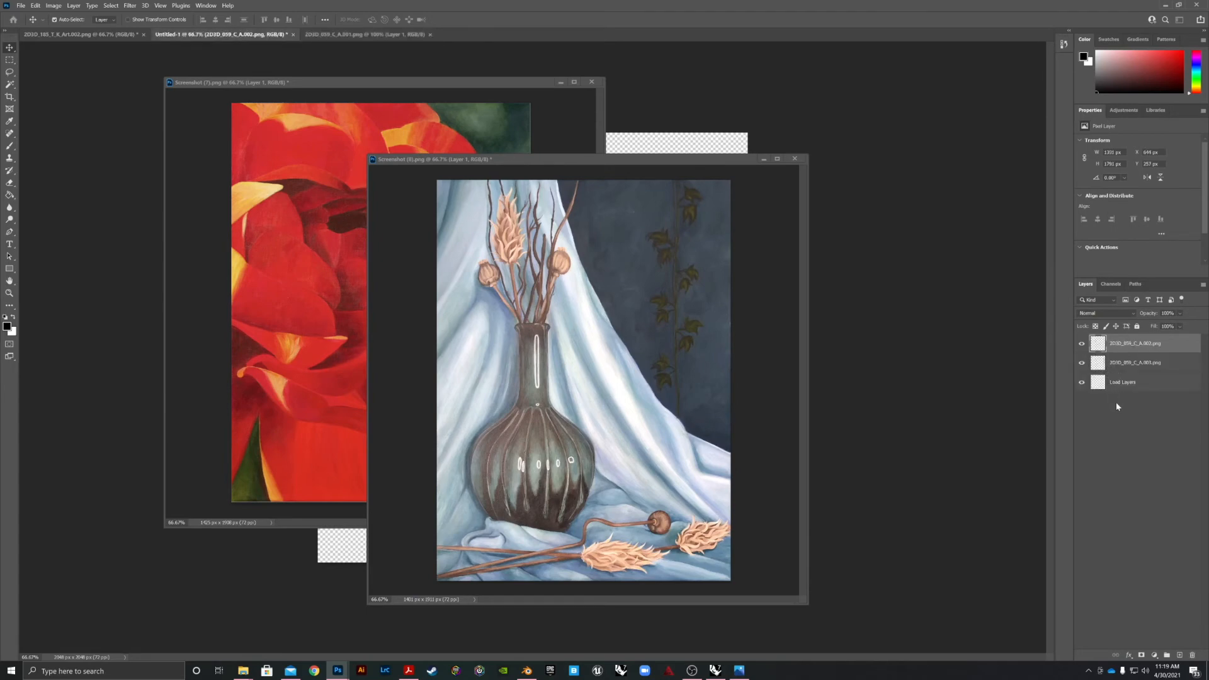
- Minimize the floating red flower and vase painting documents to uncover the stacked UV layouts
click(557, 82)
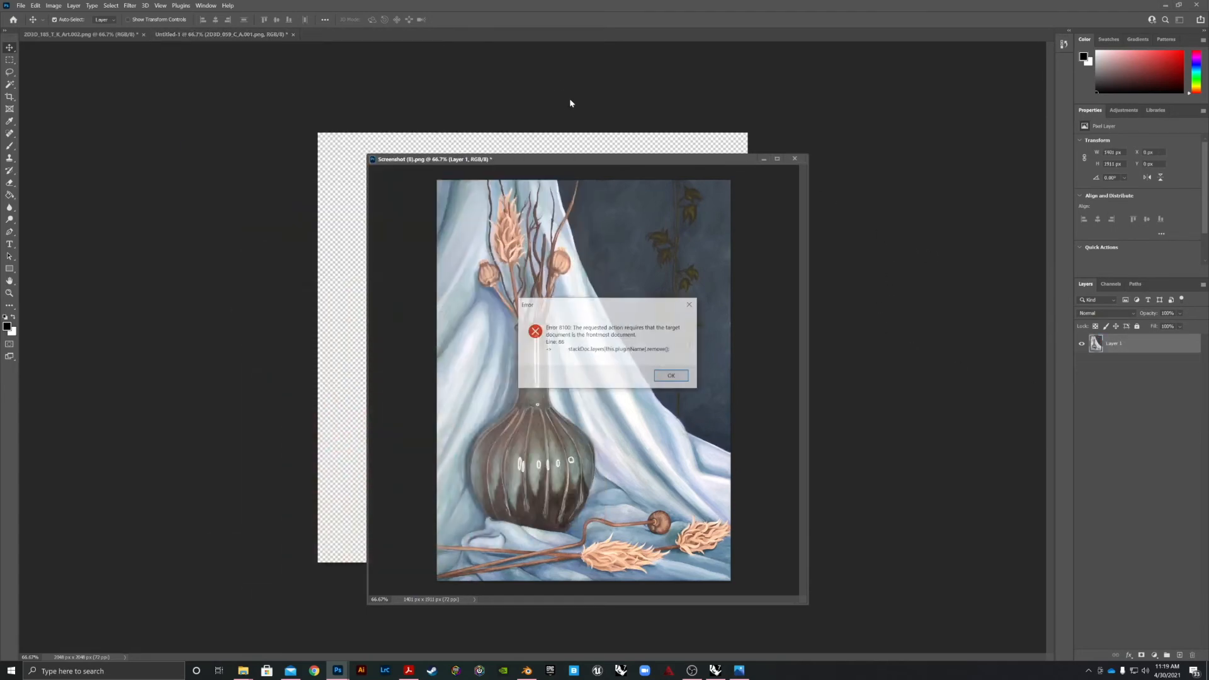
click(672, 375)
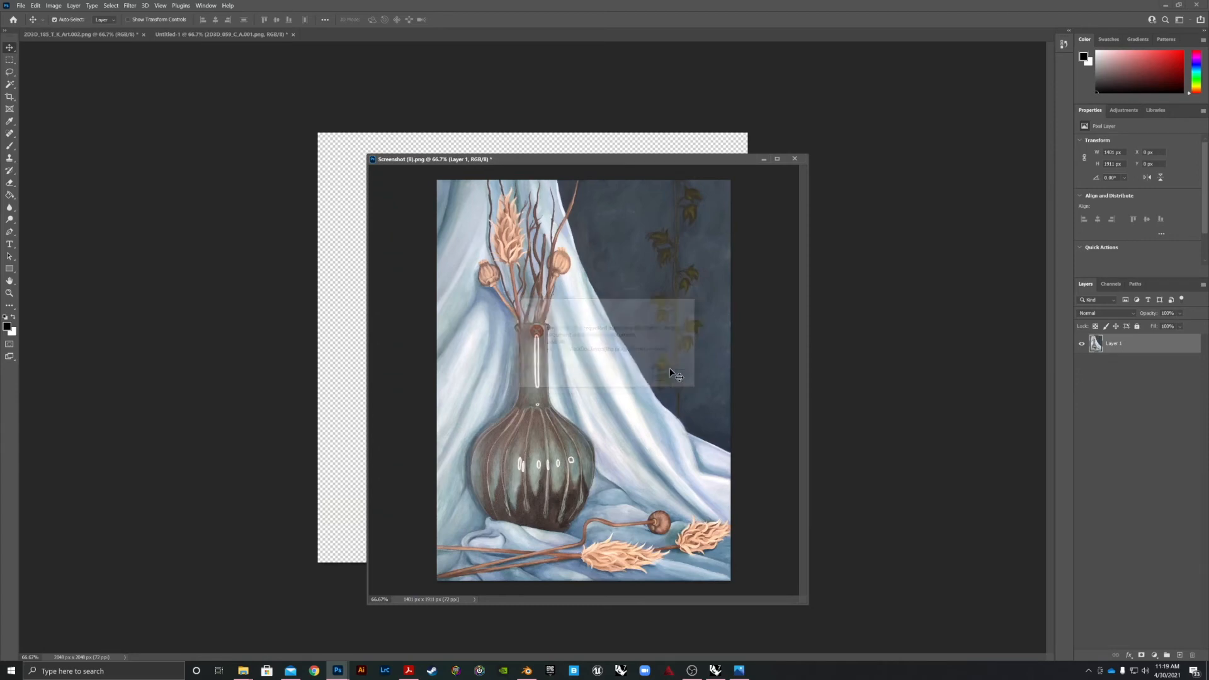
click(764, 159)
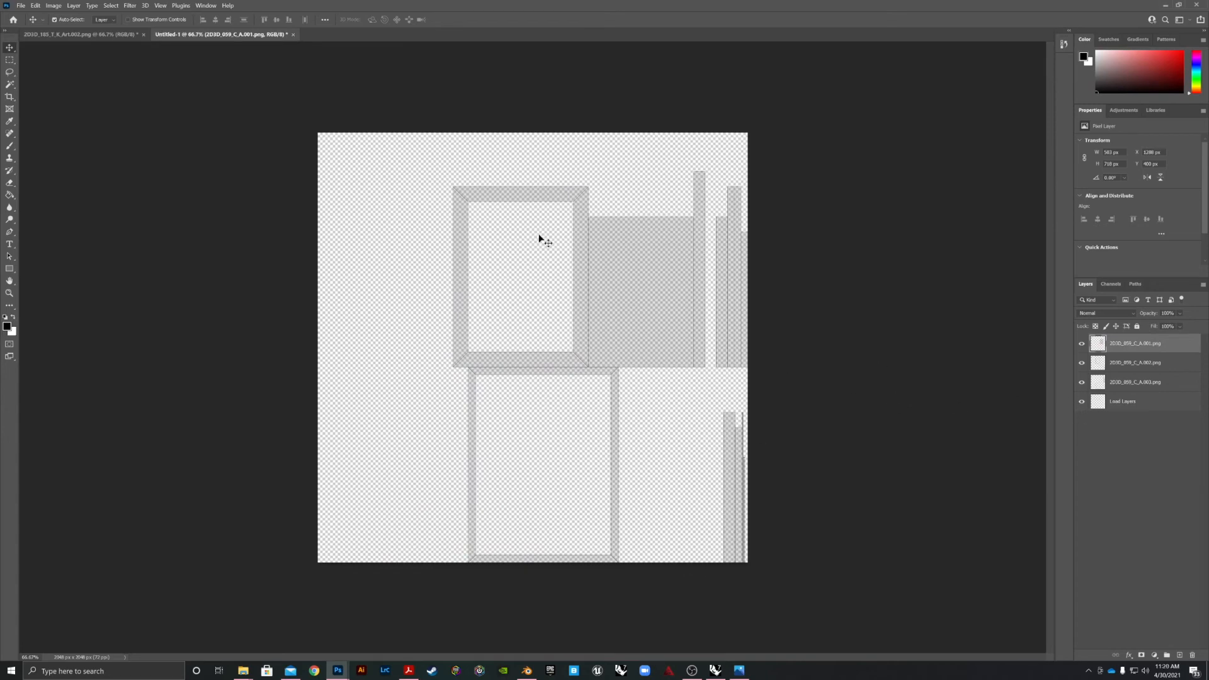
click(528, 671)
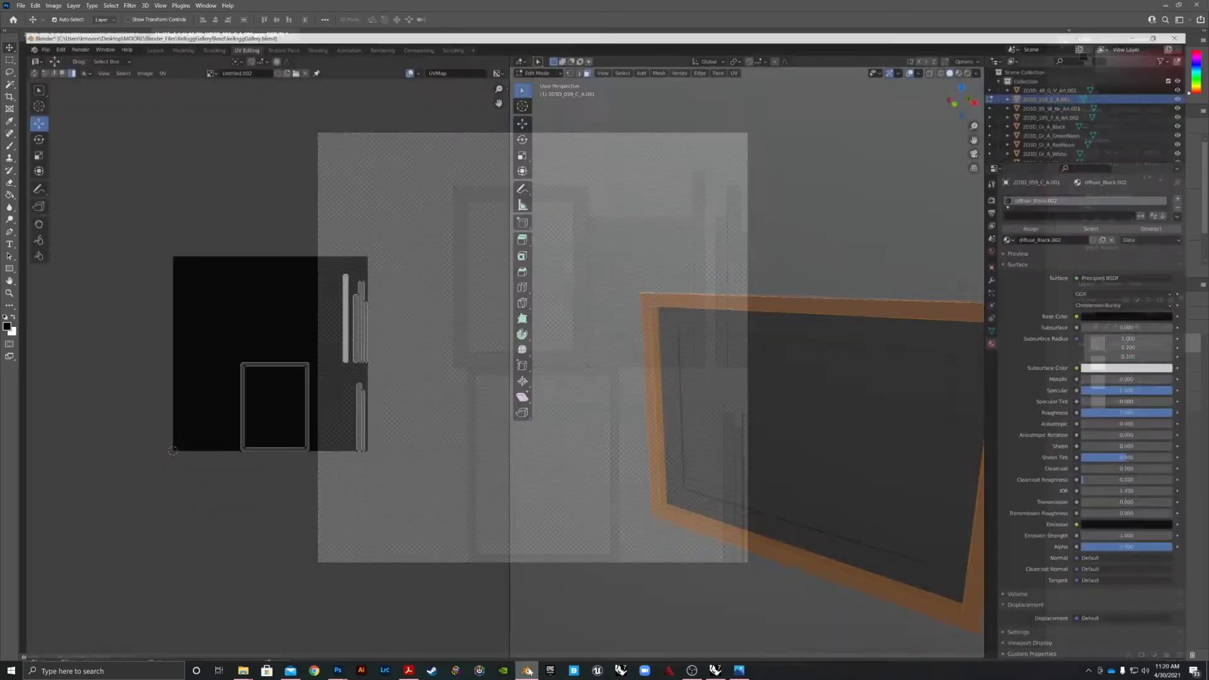
click(529, 672)
click(529, 672)
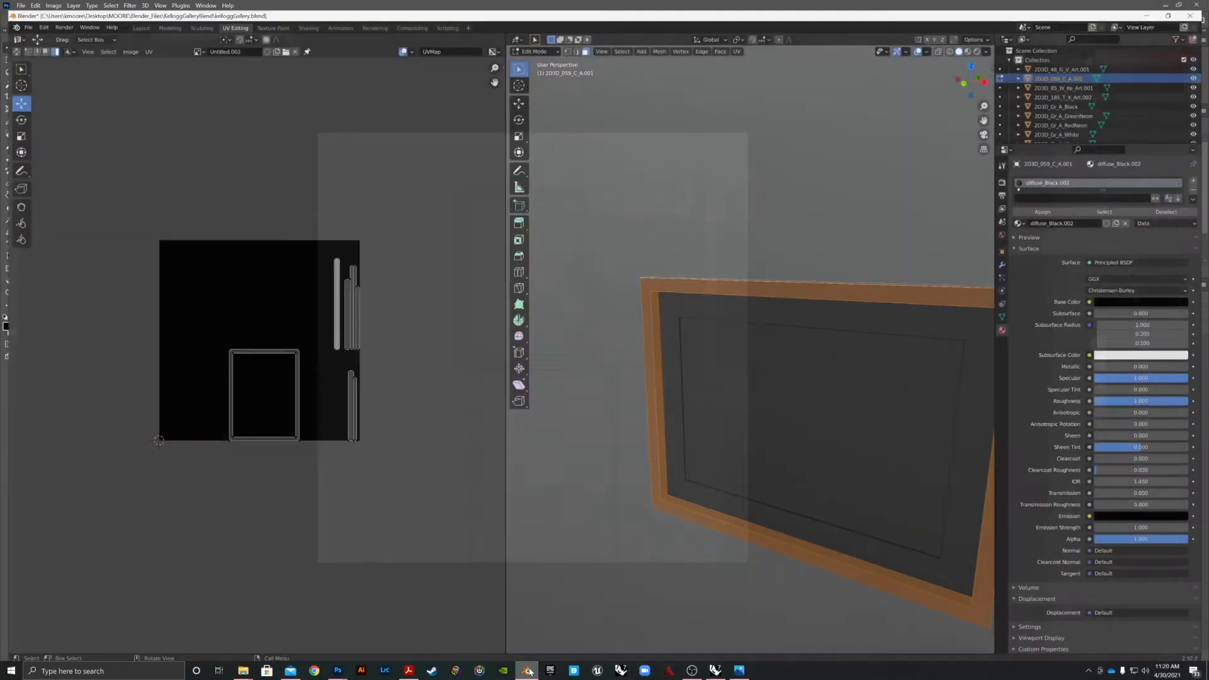
click(529, 672)
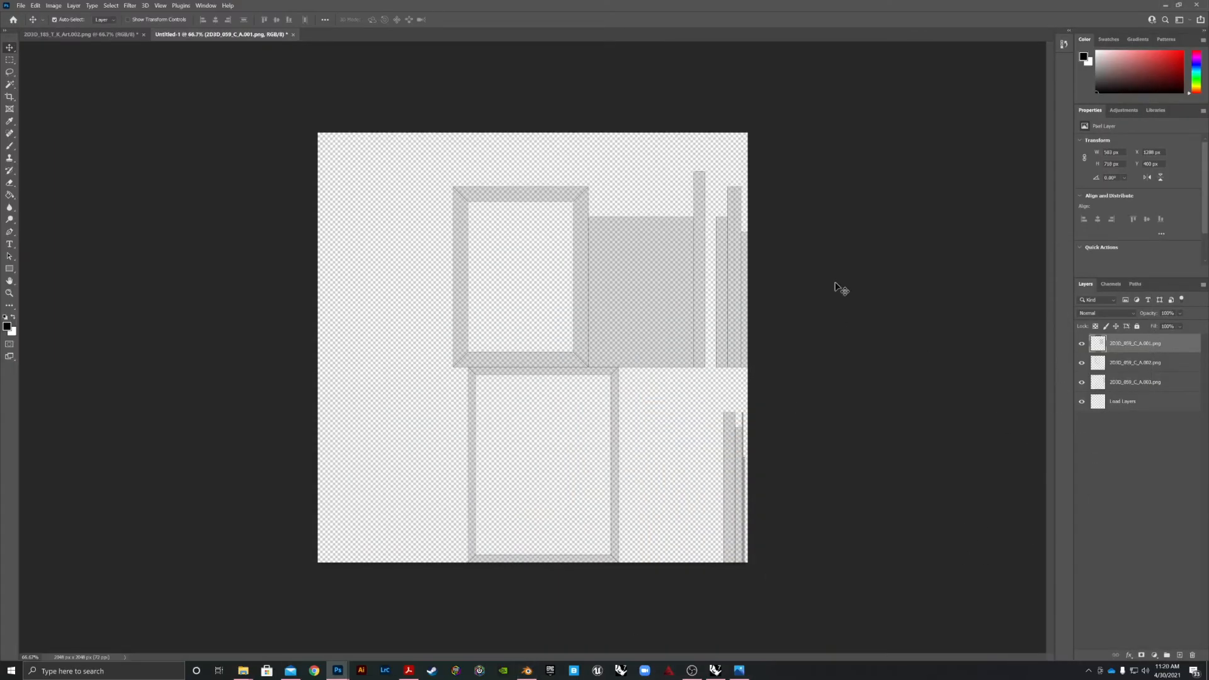
- Hide the 2D3D_059_C_A.002.png, 2D3D_059_C_A.003.png and Load Layers layers, leaving the picture's UV layout visible
click(1082, 362)
click(1082, 382)
click(1083, 402)
- Restore the floating vase painting document and arrange it beside the canvas of the stacked UV layout document
click(76, 35)
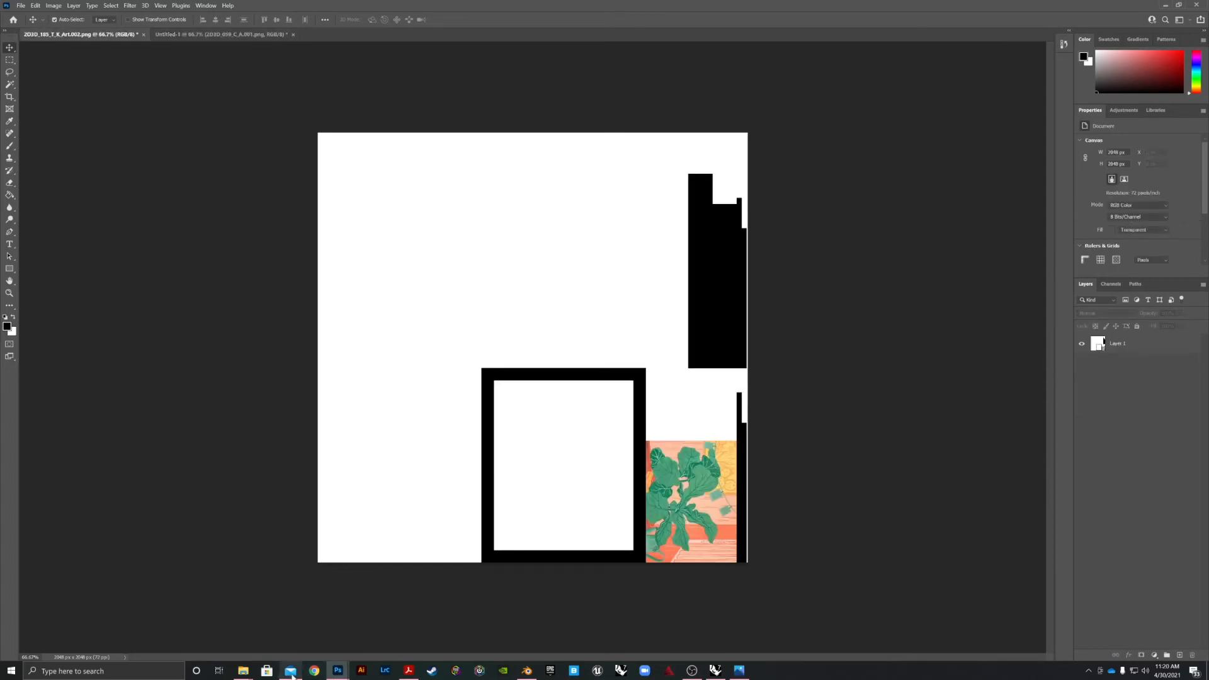
mouse_move(338, 670)
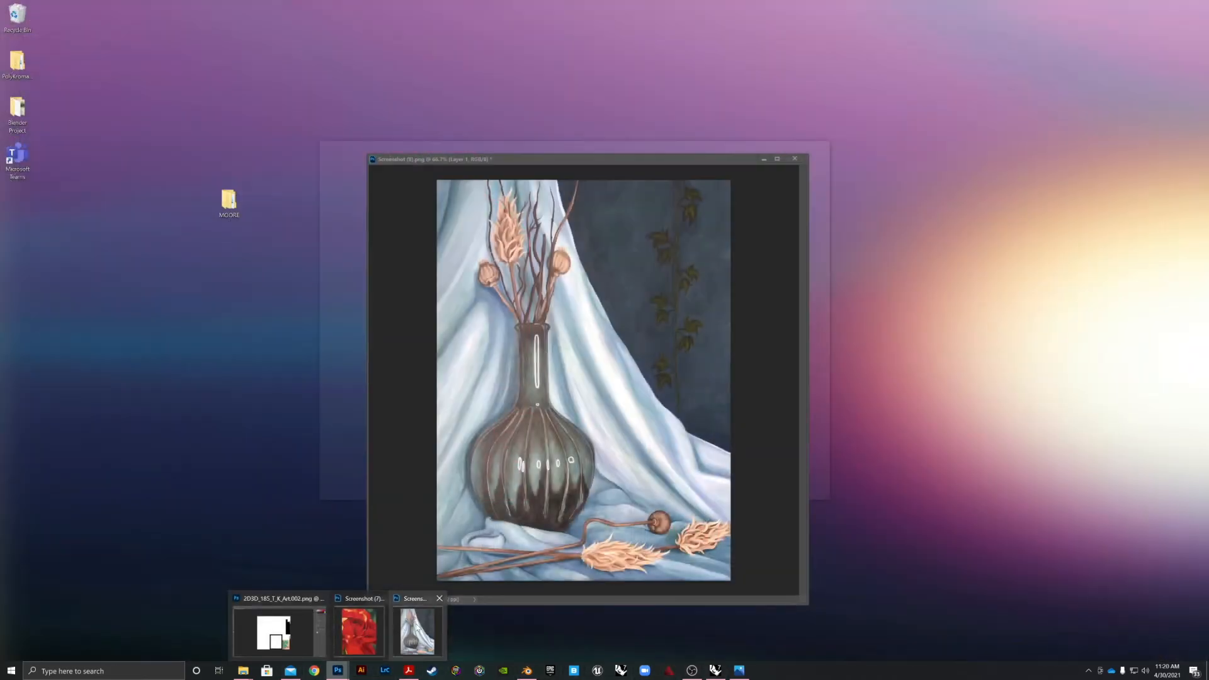
click(417, 632)
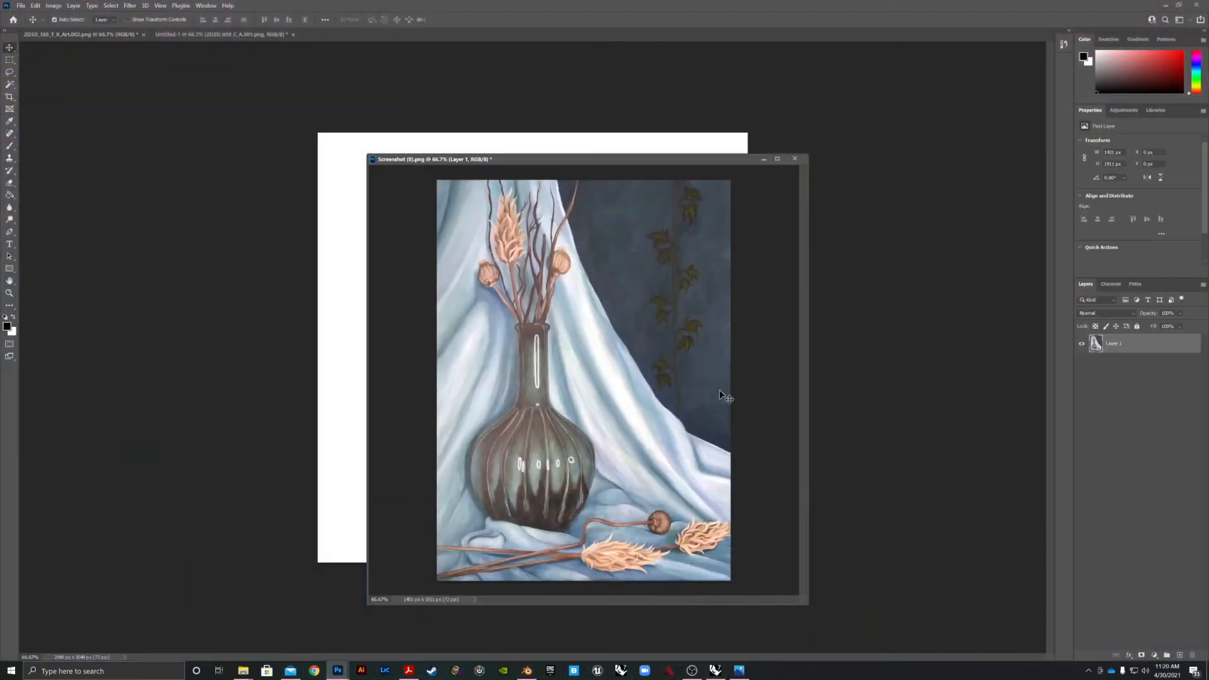
mouse_move(658, 165)
mouse_down()
mouse_move(998, 209)
mouse_move(601, 149)
mouse_move(319, 138)
mouse_move(405, 41)
mouse_move(348, 38)
mouse_move(402, 93)
mouse_up()
click(233, 35)
drag(660, 128, 966, 175)
- Copy the vase painting into the stacked UV layout document as a new layer with the Move tool
key(a)
key(v)
mouse_move(793, 411)
mouse_down()
mouse_move(744, 438)
mouse_move(575, 256)
mouse_move(454, 312)
mouse_up()
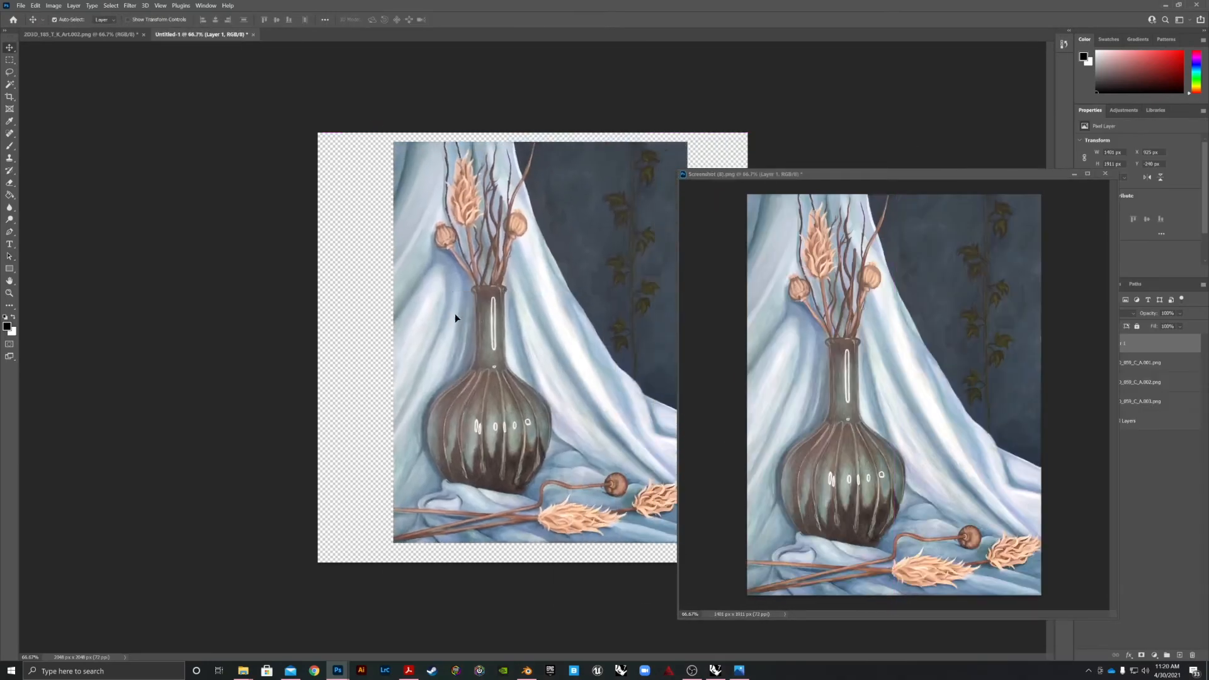
- Scale and position the copied vase painting so that it exactly covers the picture's rectangle in the UV layout
key(ctrl+t)
drag(830, 188, 1042, 199)
click(409, 150)
mouse_move(442, 165)
mouse_down()
mouse_move(419, 171)
mouse_move(543, 216)
mouse_move(587, 218)
mouse_up()
key(ctrl+t)
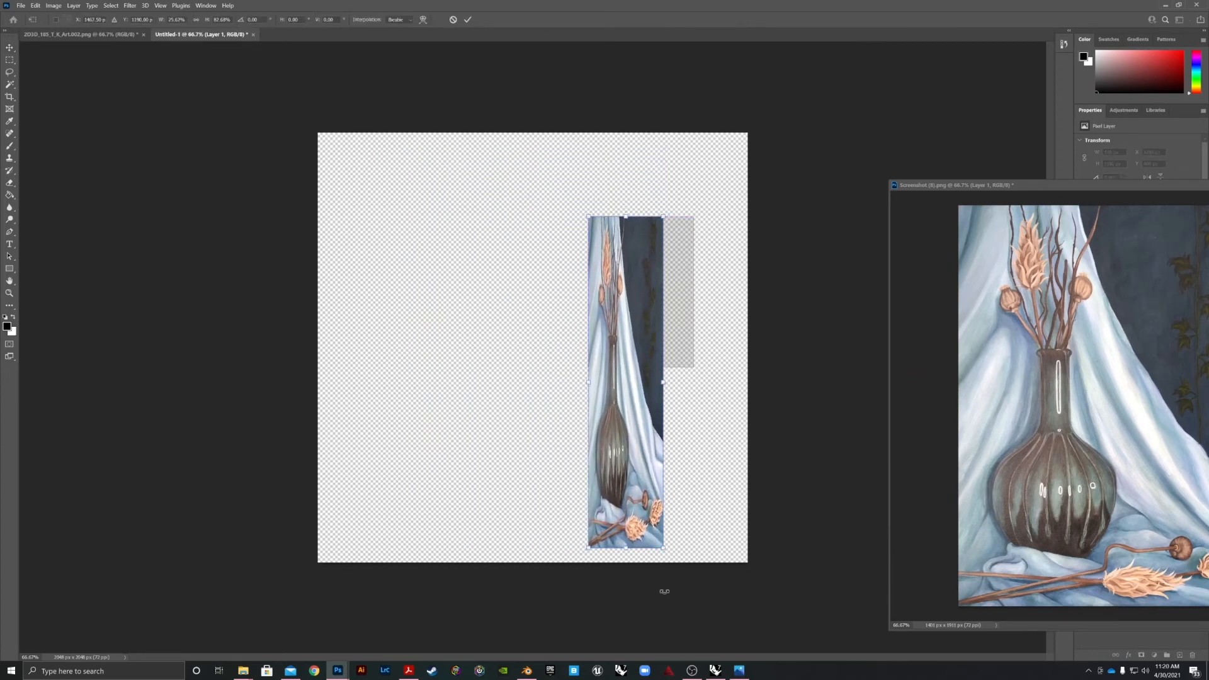
drag(661, 546, 693, 369)
key(Return)
- Minimize the floating vase painting document to uncover the stacked UV layout canvas
drag(979, 191, 433, 207)
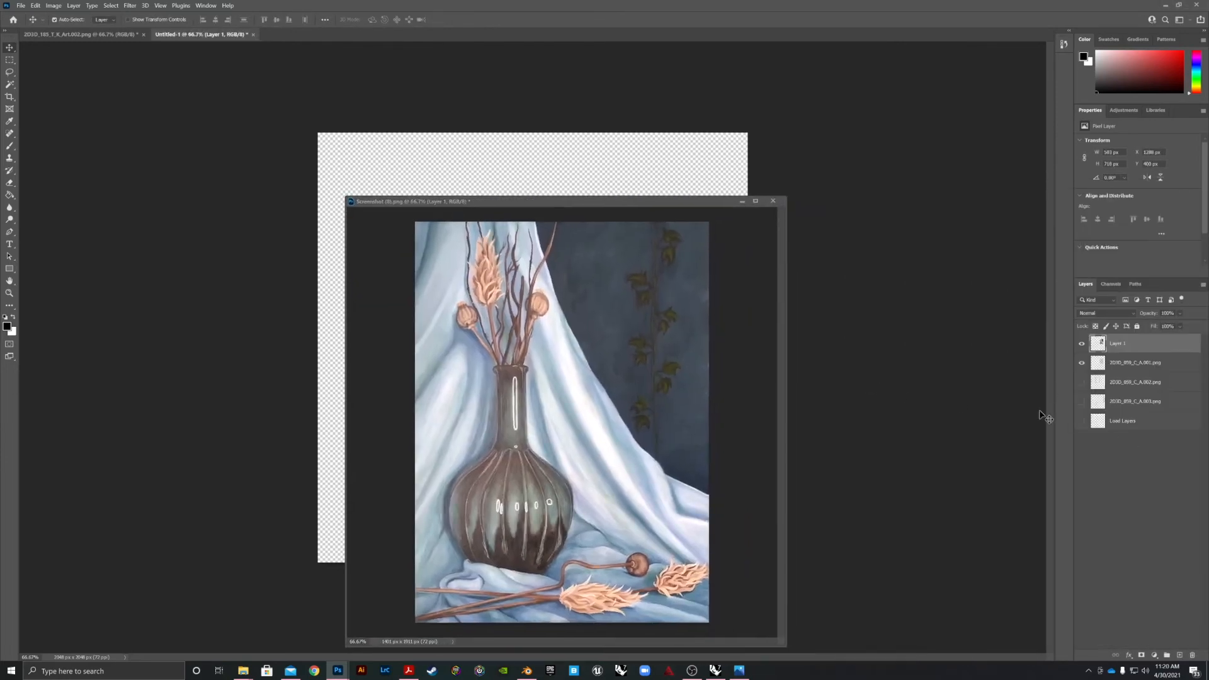
click(1128, 362)
drag(689, 207, 931, 401)
click(981, 395)
- Merge Layer 1, the fitted vase painting, with the picture's UV layout layer 2D3D_059_C_A.001.png
click(1107, 344)
click(1083, 344)
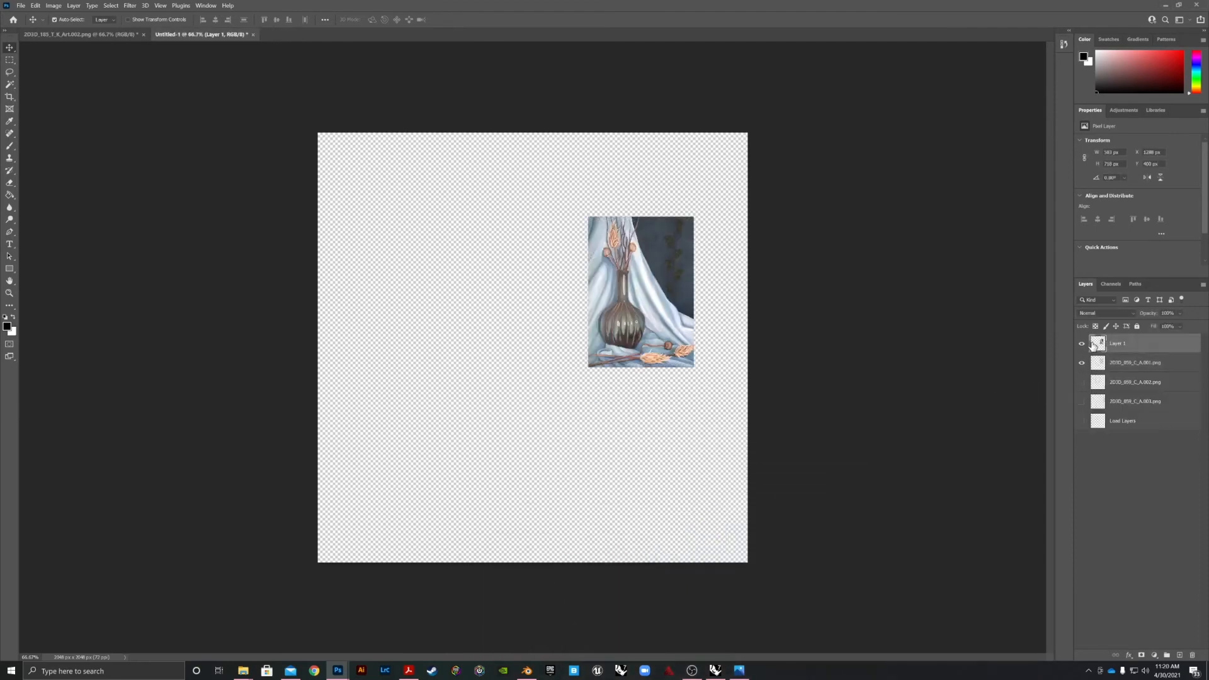
shift+click(1123, 364)
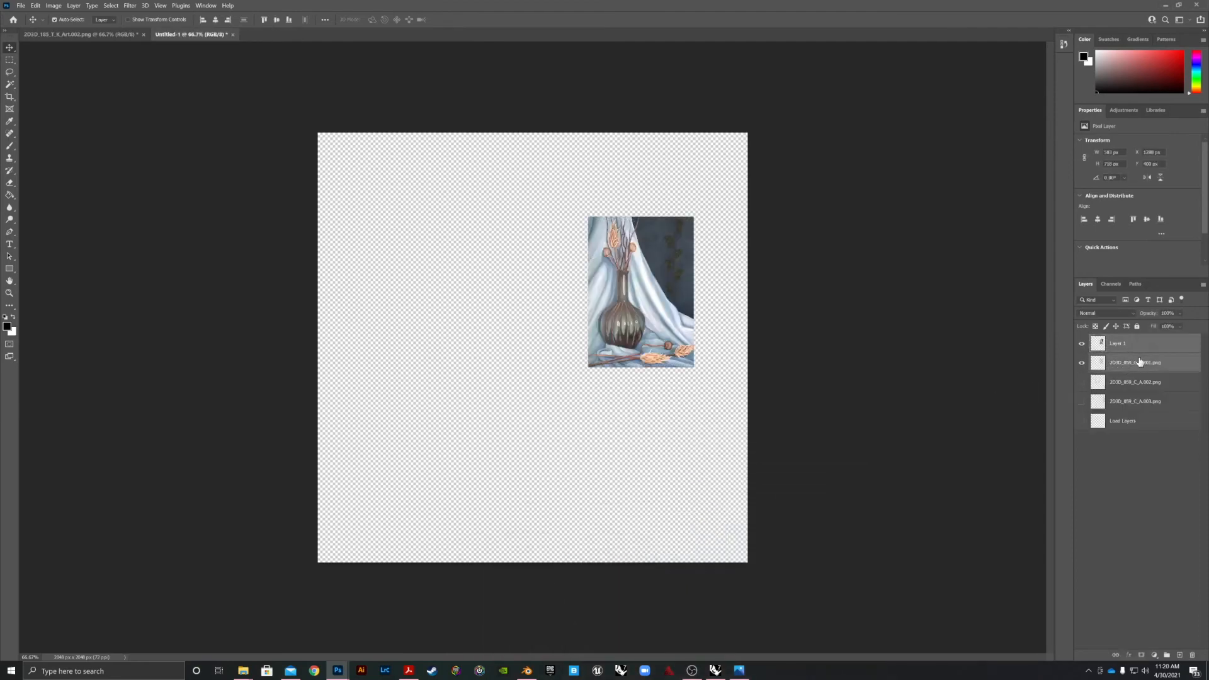
click(1203, 285)
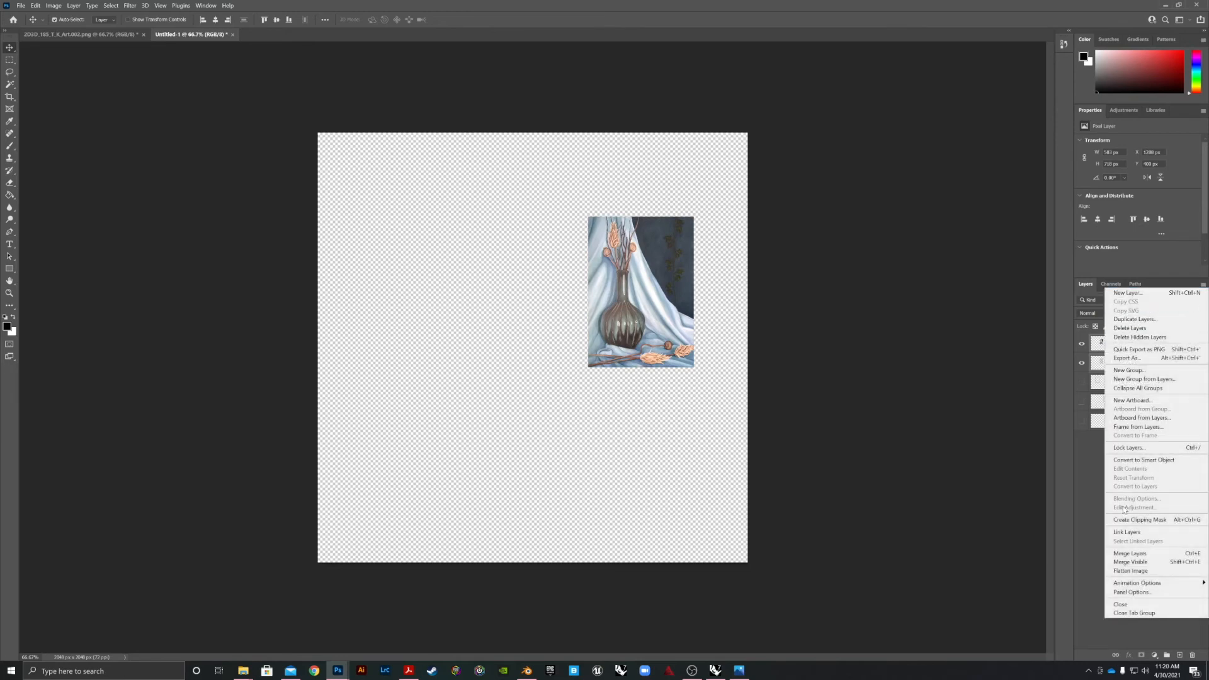
click(1130, 554)
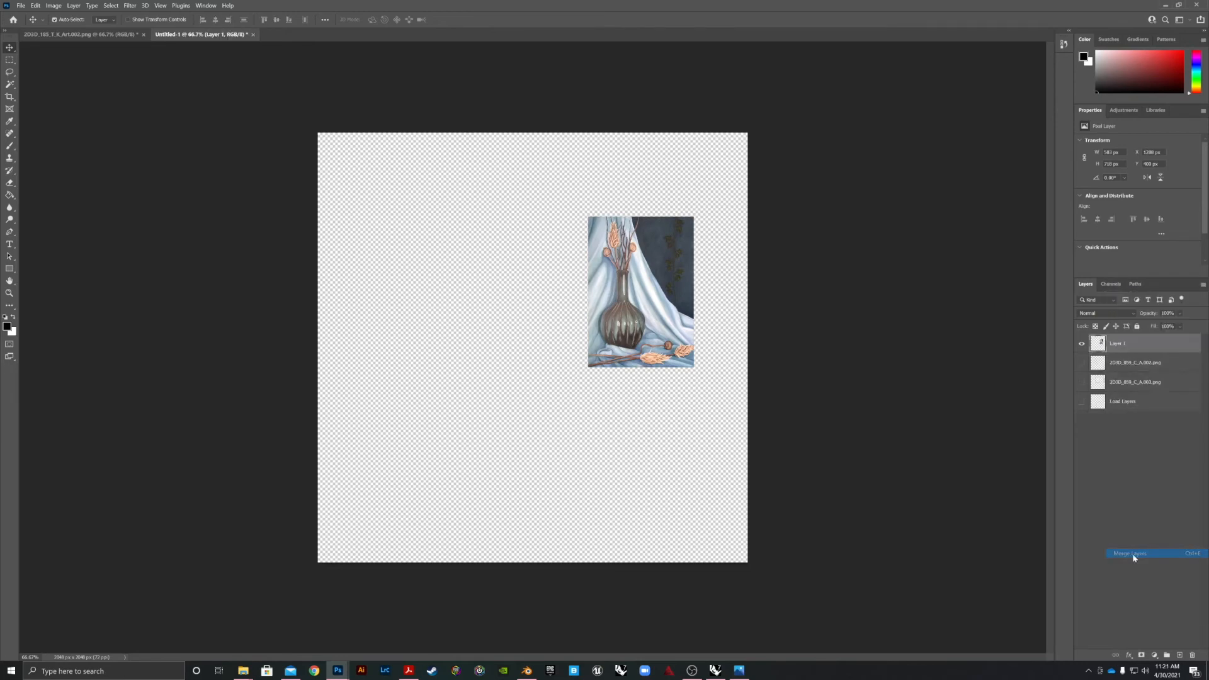
- Hide the merged vase painting layer and show the selected 2D3D_059_C_A.002.png layer
click(1099, 363)
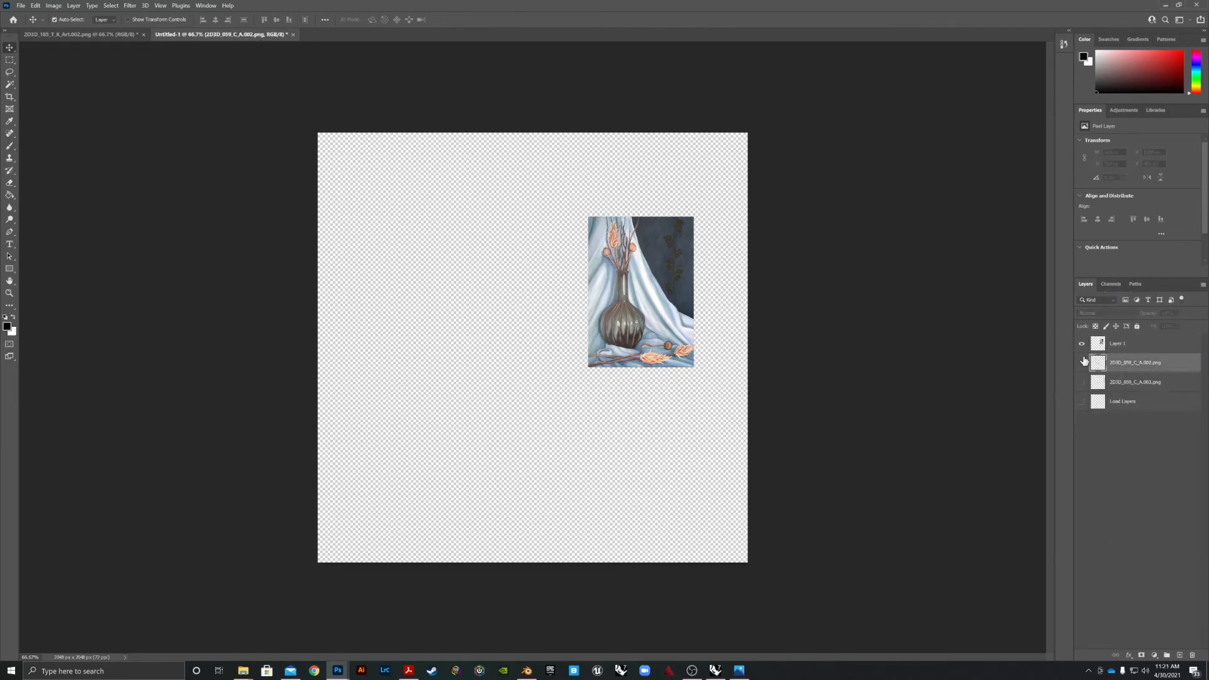
click(1082, 343)
click(1082, 363)
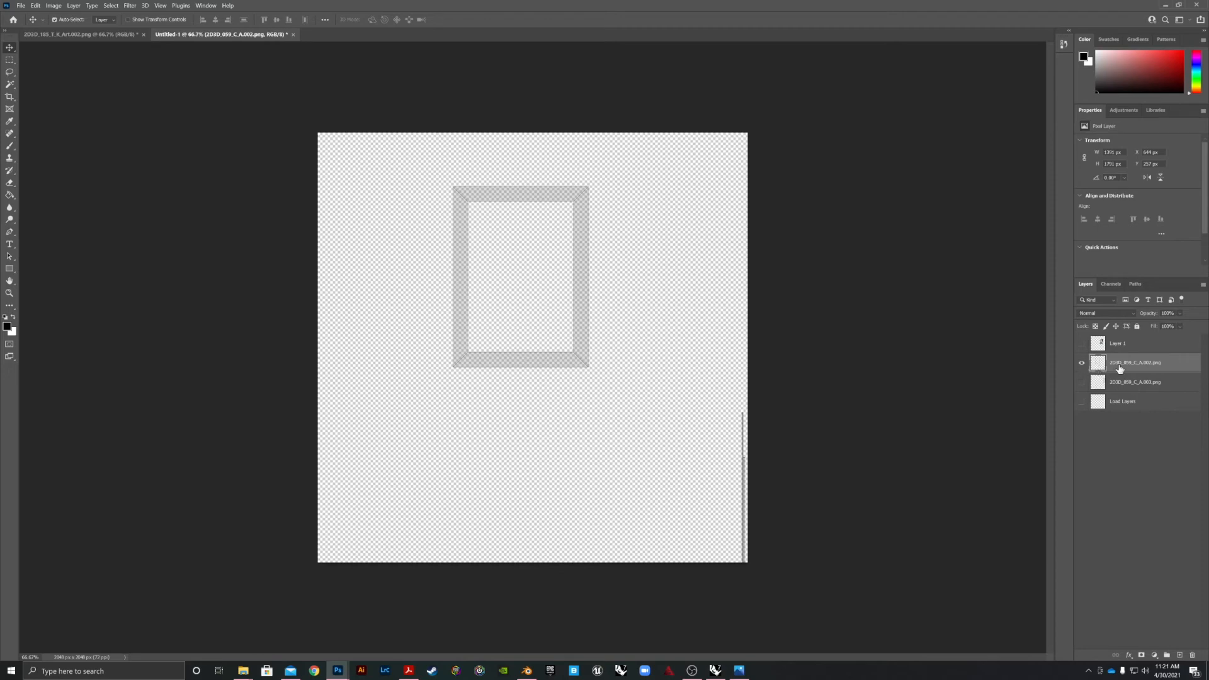
- Fill the wide mat border on the 2D3D_059_C_A.002.png layer with off-white (RGB 247, 244, 244) using the Paint Bucket
key(g)
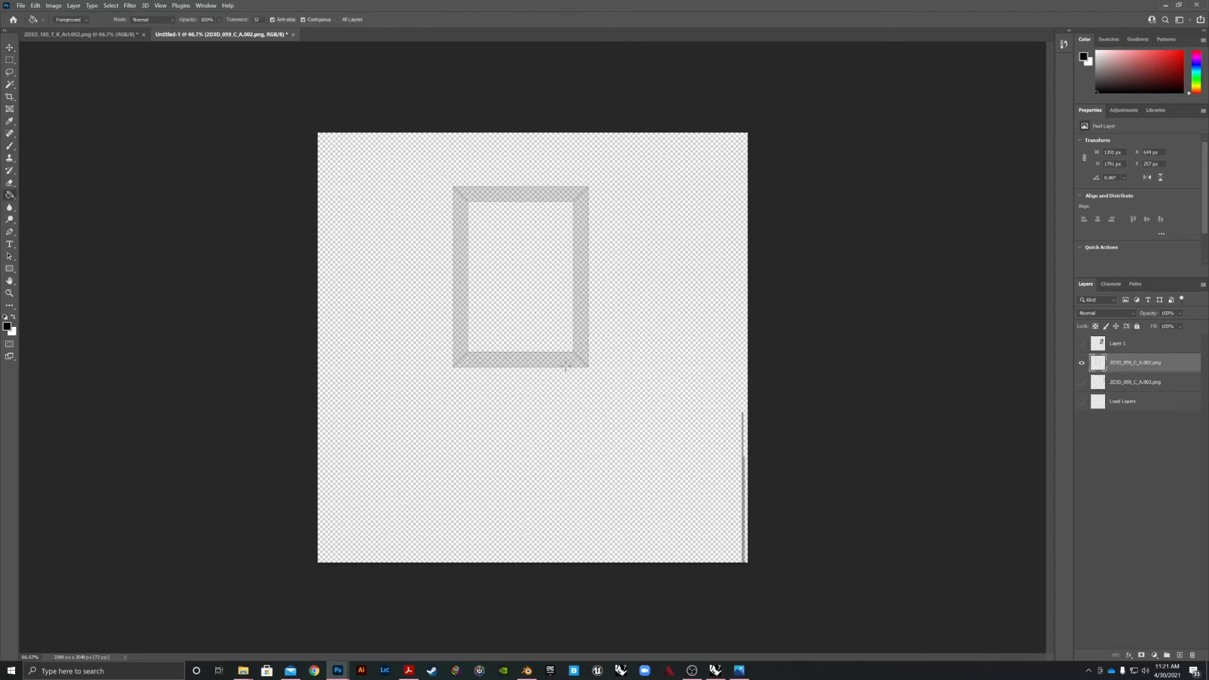
click(6, 327)
click(483, 174)
click(694, 167)
click(503, 194)
- Select the two thin strips near the canvas's right edge with the Magic Wand and fill them with the same off-white
key(z)
mouse_move(745, 541)
mouse_down()
mouse_move(745, 523)
mouse_move(799, 521)
mouse_move(778, 529)
mouse_up()
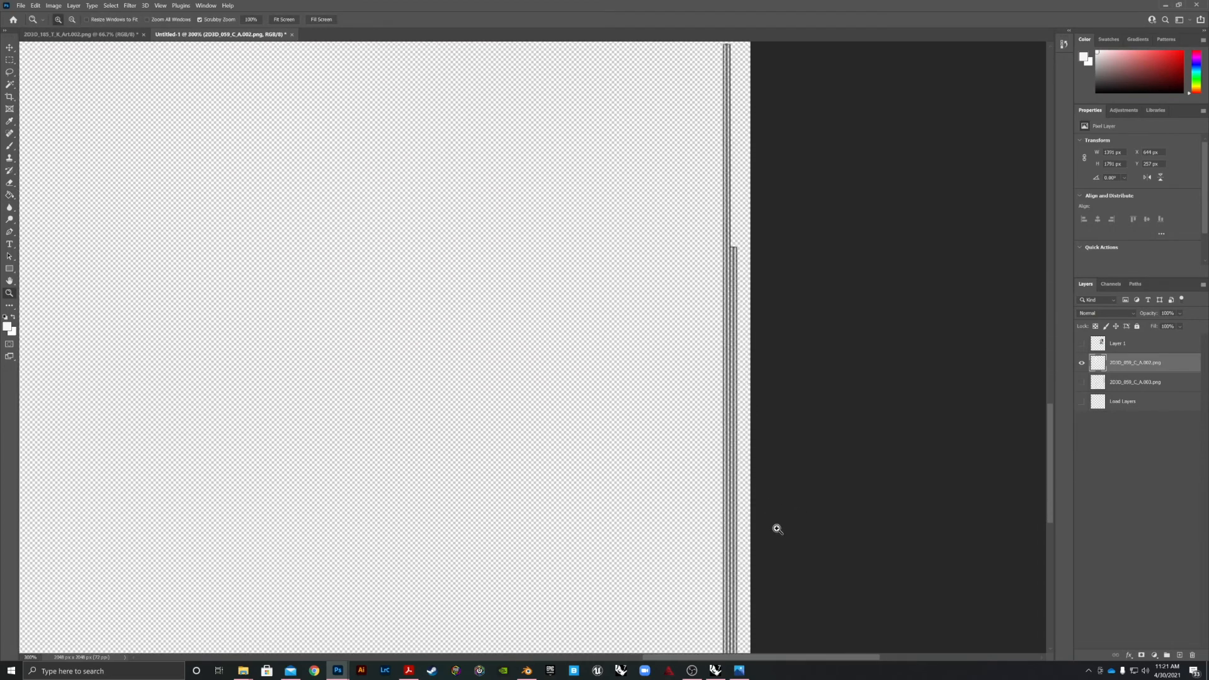
click(778, 529)
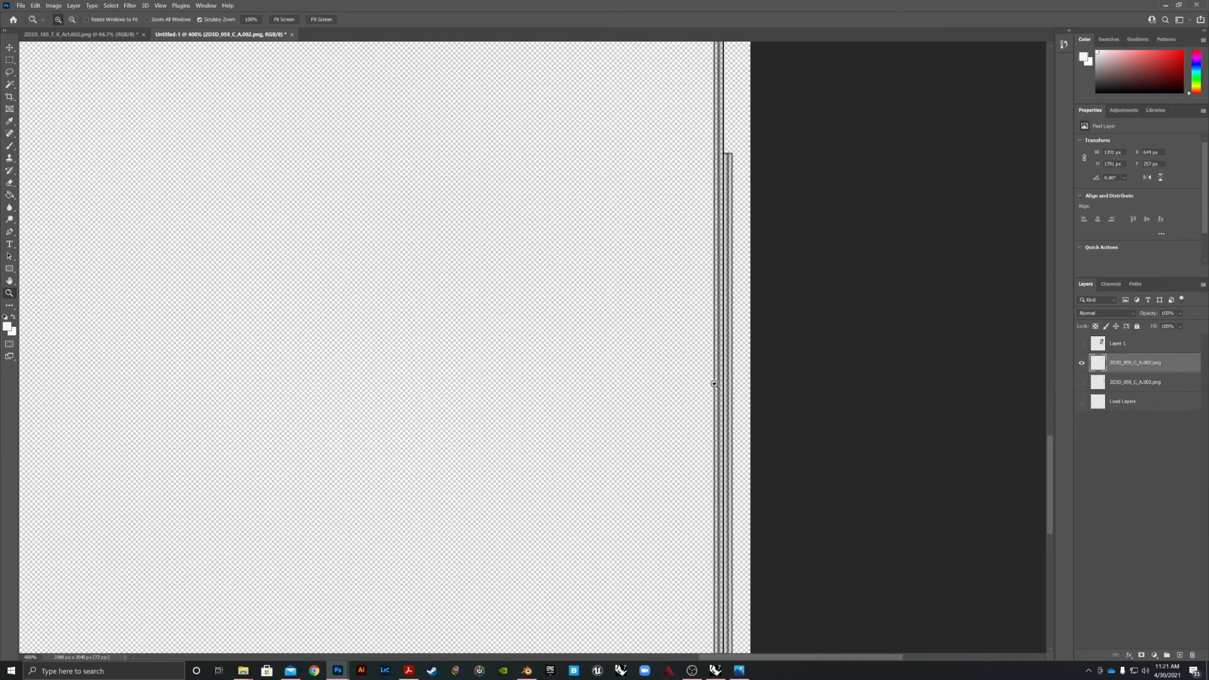
click(718, 365)
key(w)
click(716, 375)
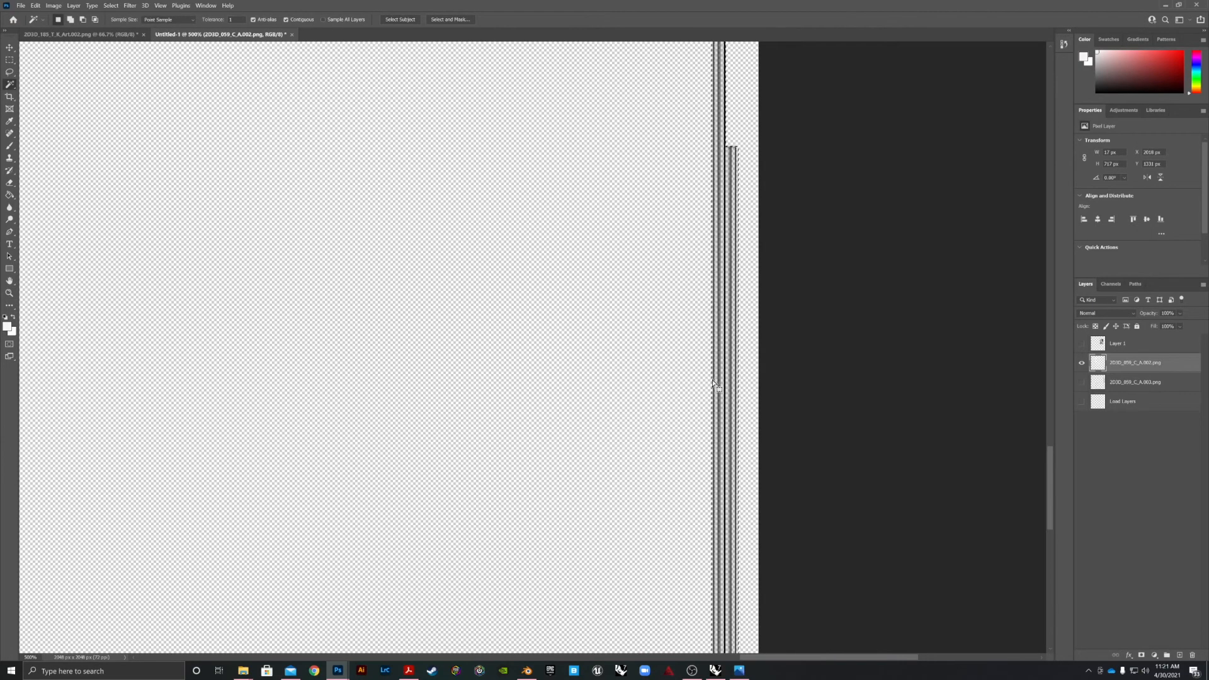
key(g)
click(720, 385)
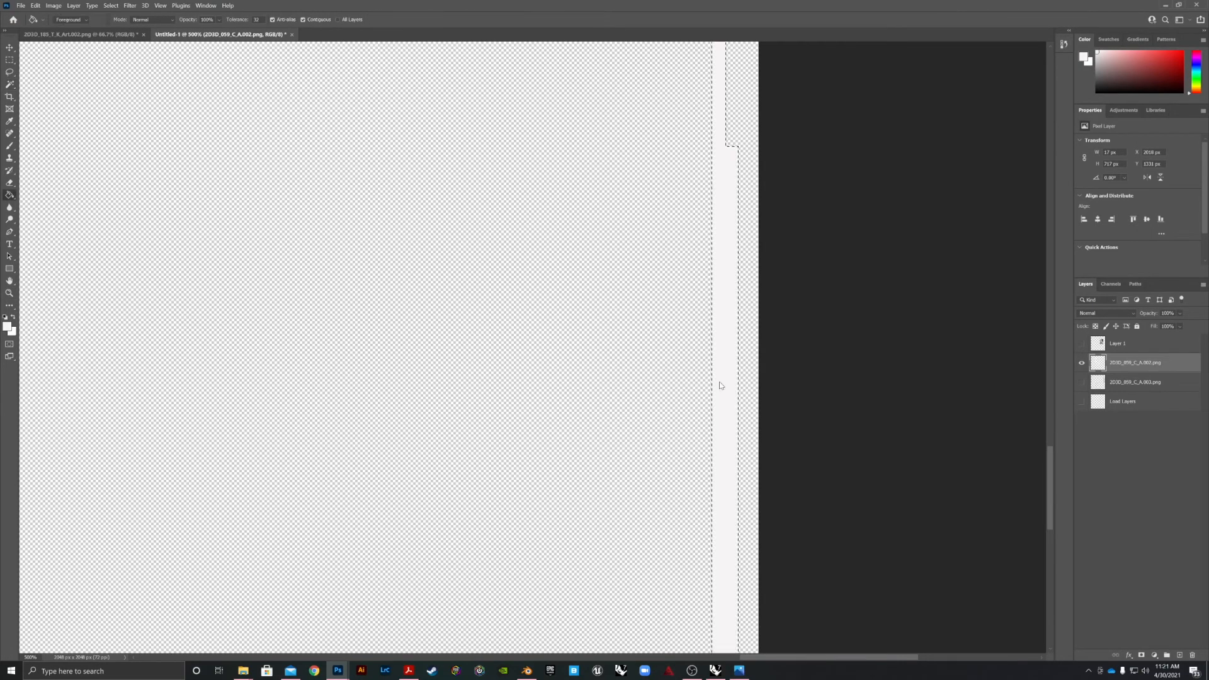
scroll(705, 539, down, 5)
scroll(697, 559, up, 6)
scroll(704, 556, up, 4)
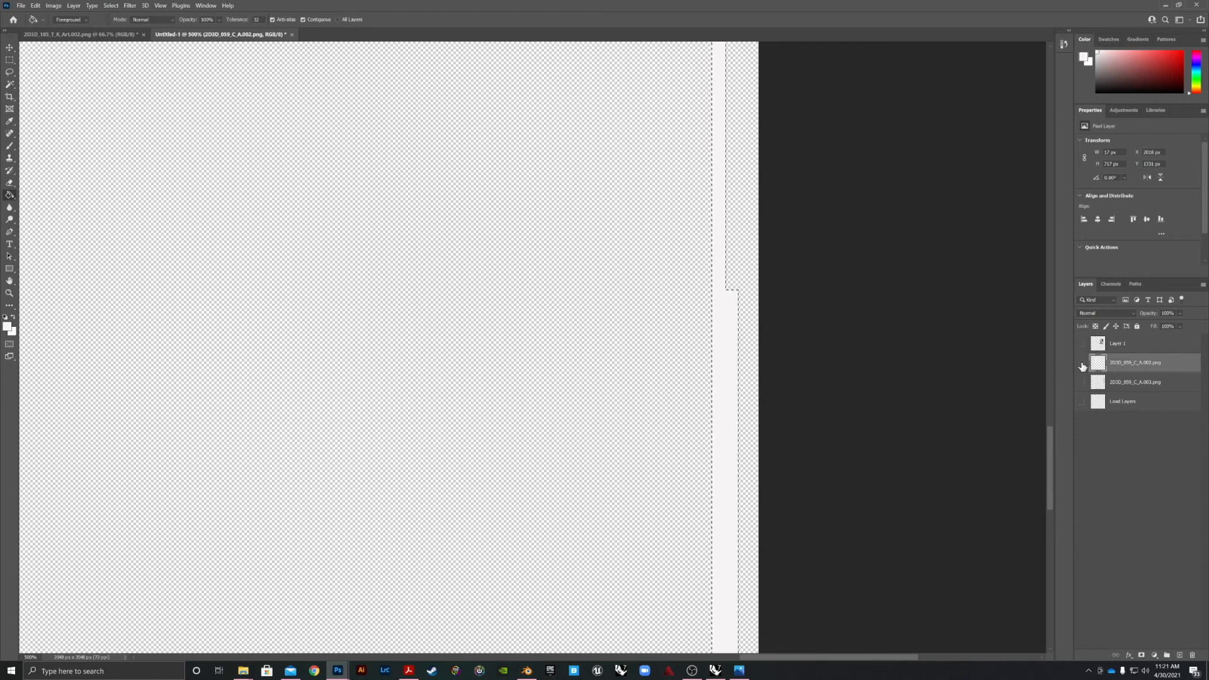
- Hide the 2D3D_059_C_A.002.png layer, show 2D3D_059_C_A.003.png and clear the strip selection
click(1082, 365)
click(1082, 382)
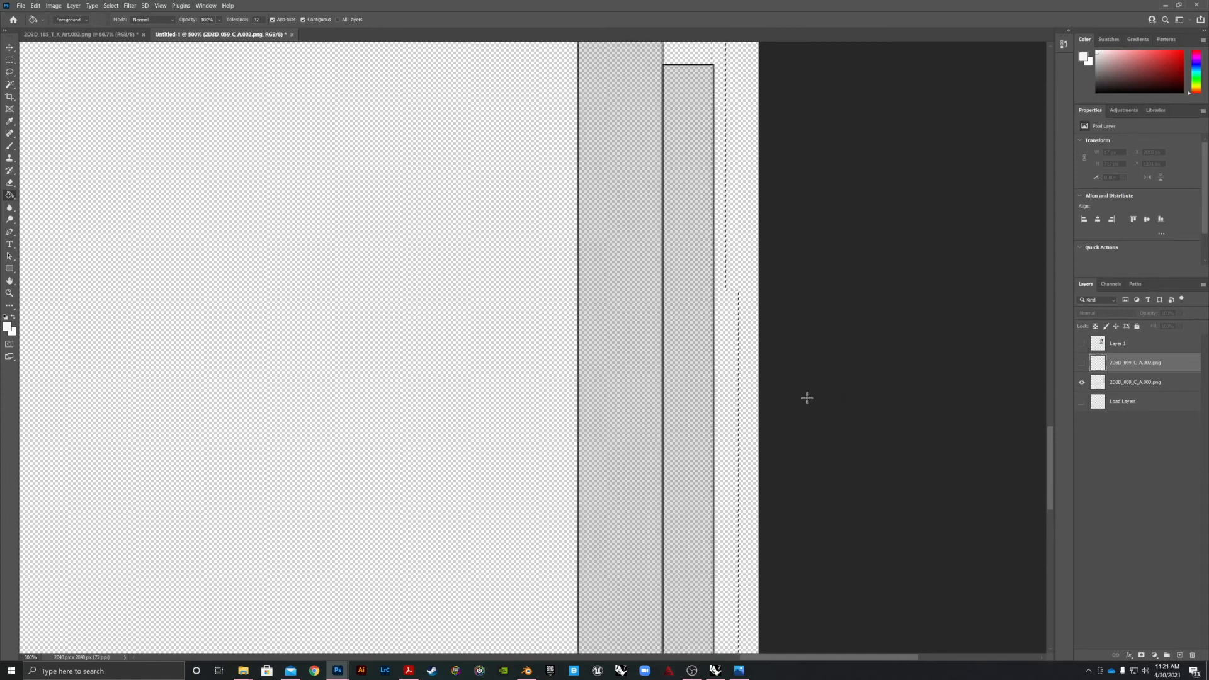
key(ctrl+d)
- Set the foreground colour to black (000000) for the Paint Bucket
key(z)
alt+click(357, 484)
alt+click(357, 484)
alt+click(359, 484)
alt+click(359, 484)
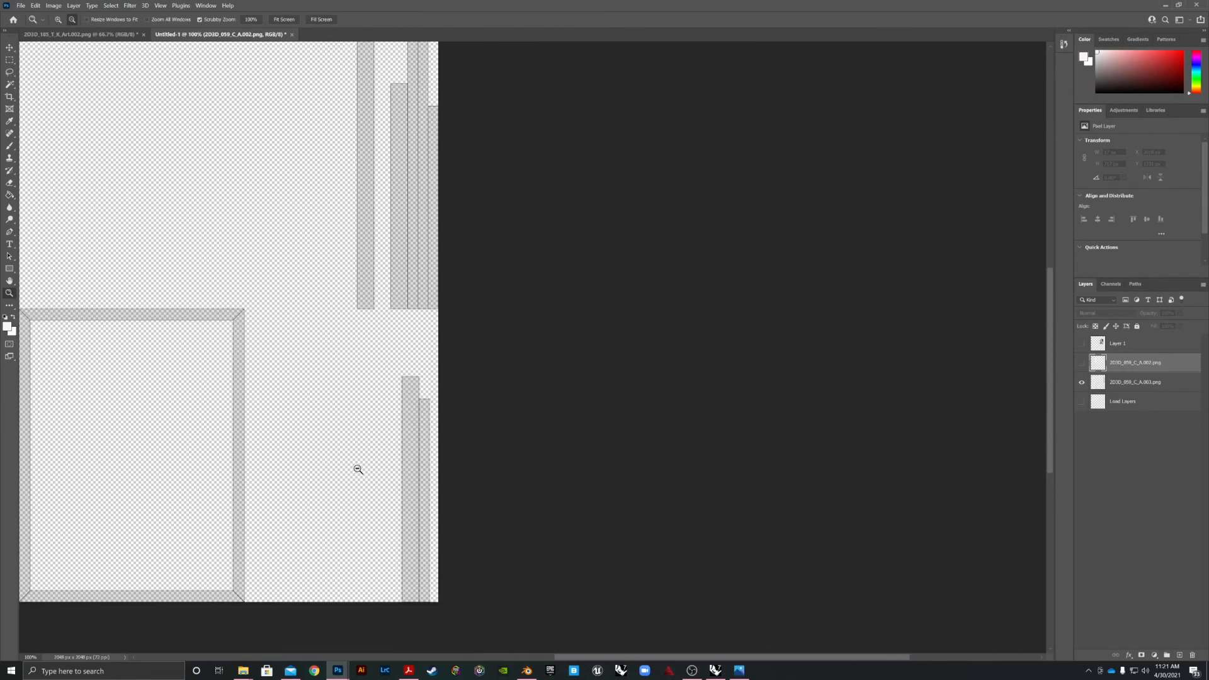
alt+click(375, 463)
key(g)
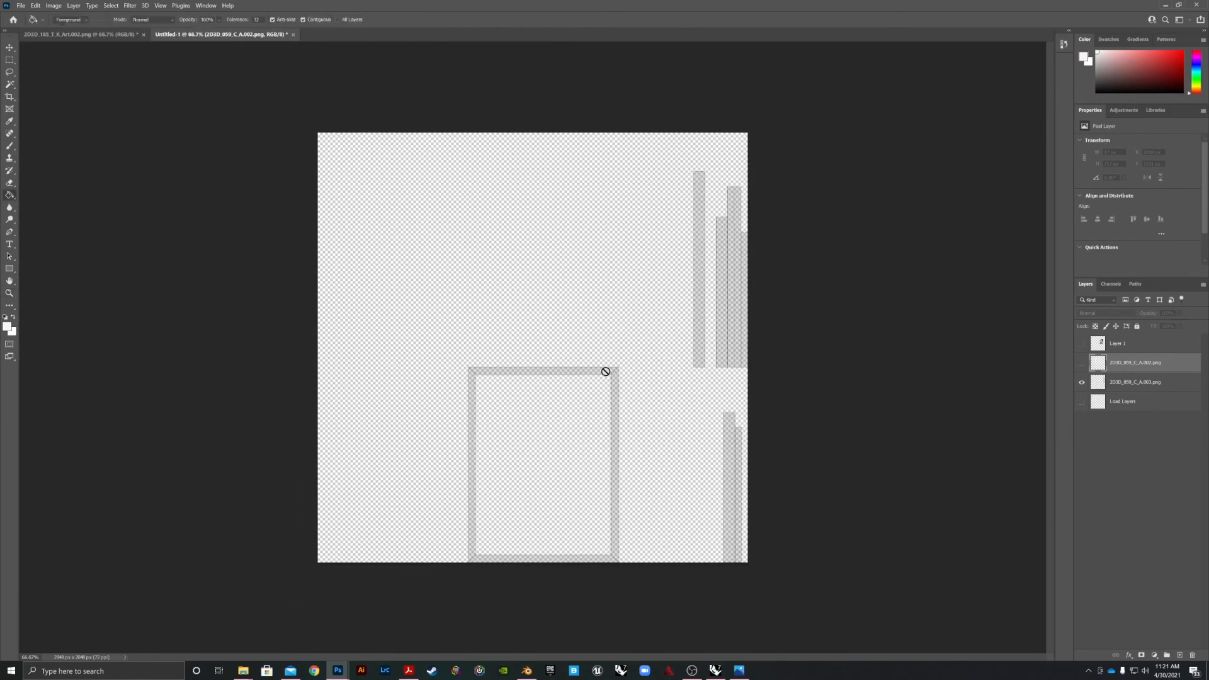
click(7, 327)
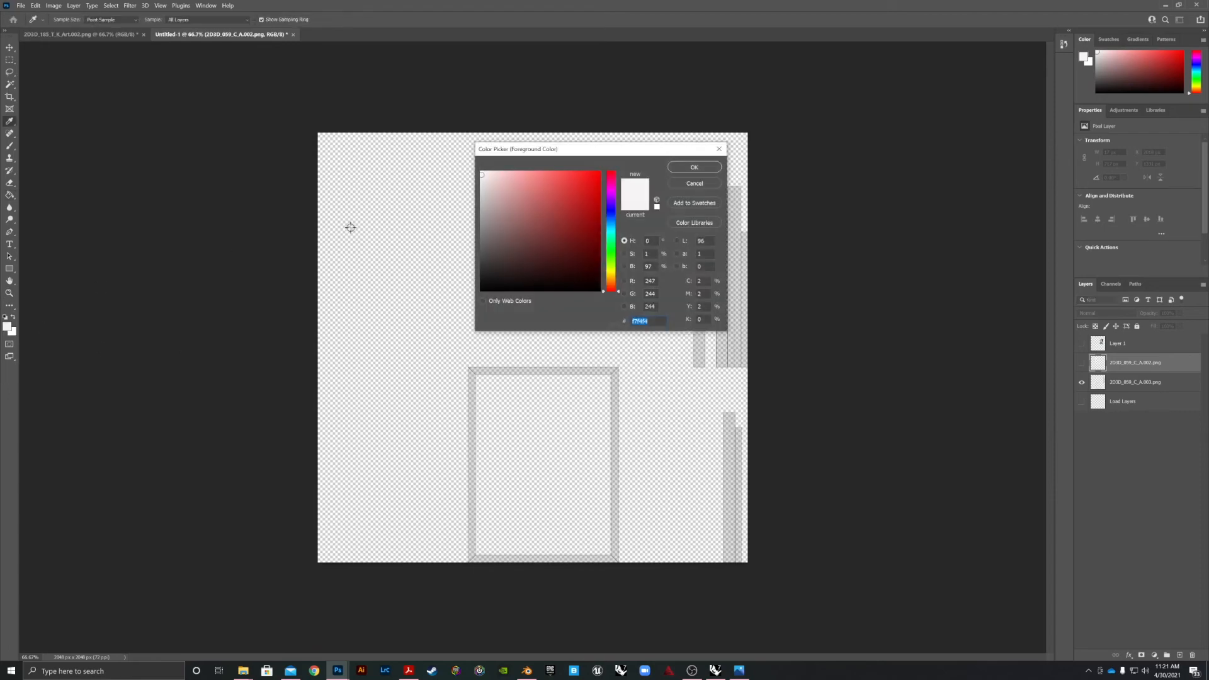
drag(492, 199, 473, 300)
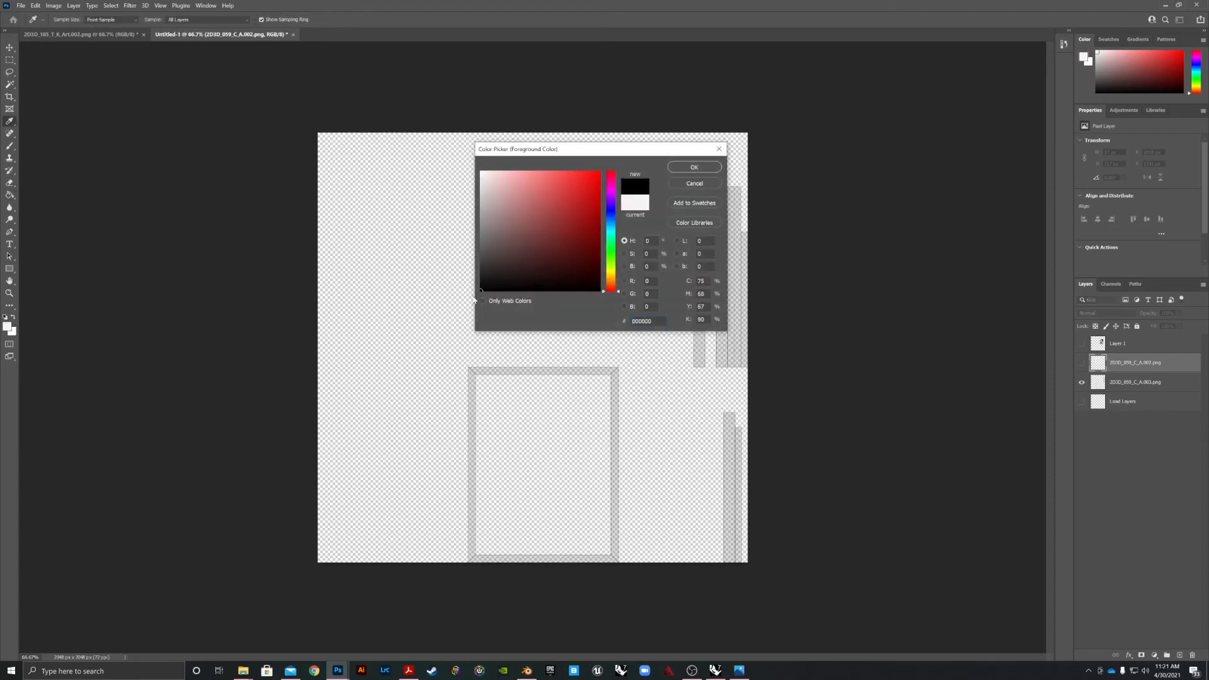
click(693, 167)
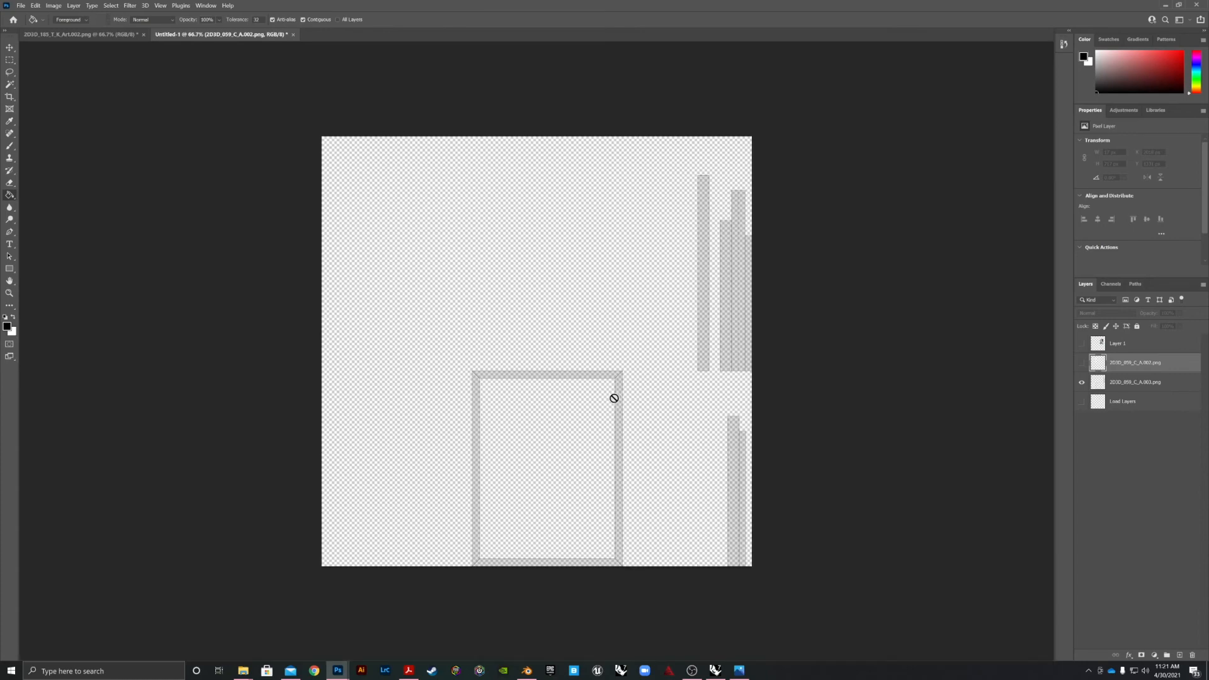
- Fill the frame outline and all the side strips on the 2D3D_059_C_A.003.png layer with black
key(f)
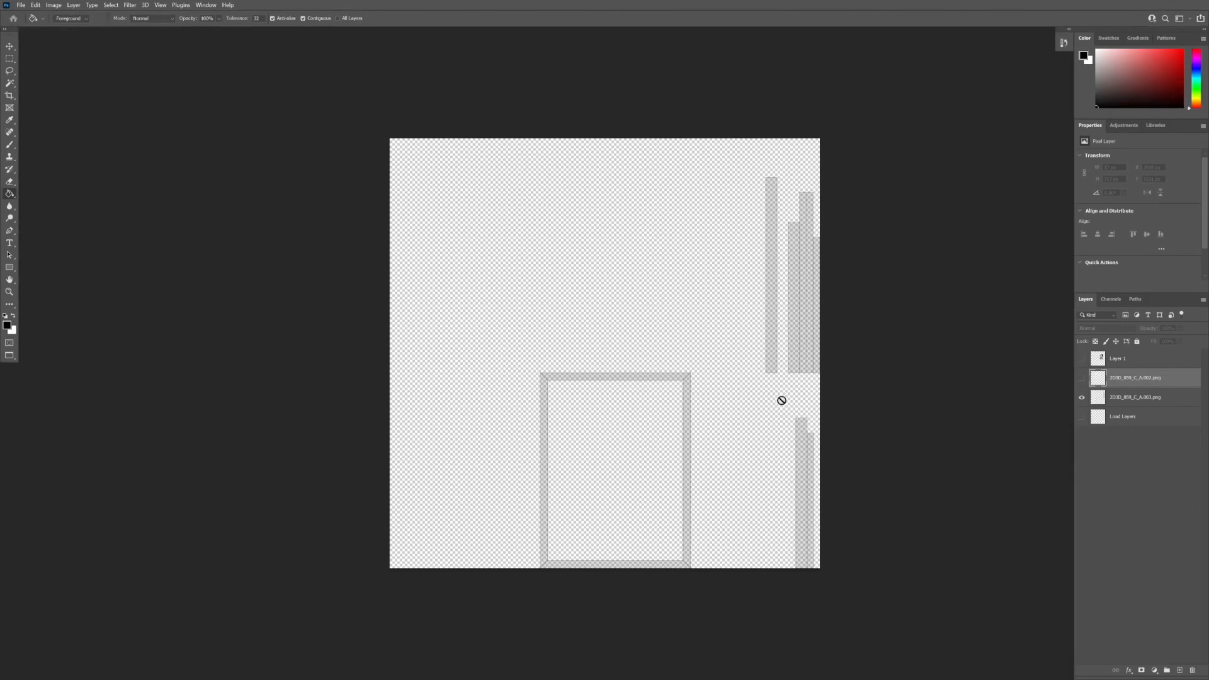
click(1138, 397)
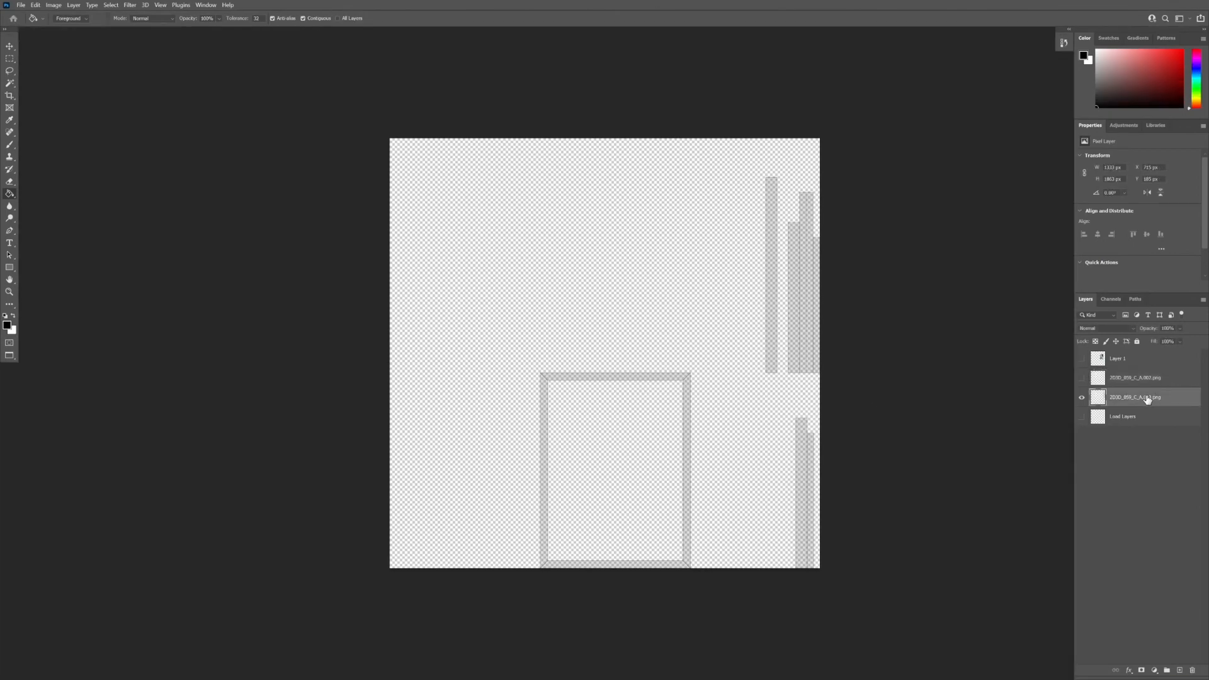
click(688, 436)
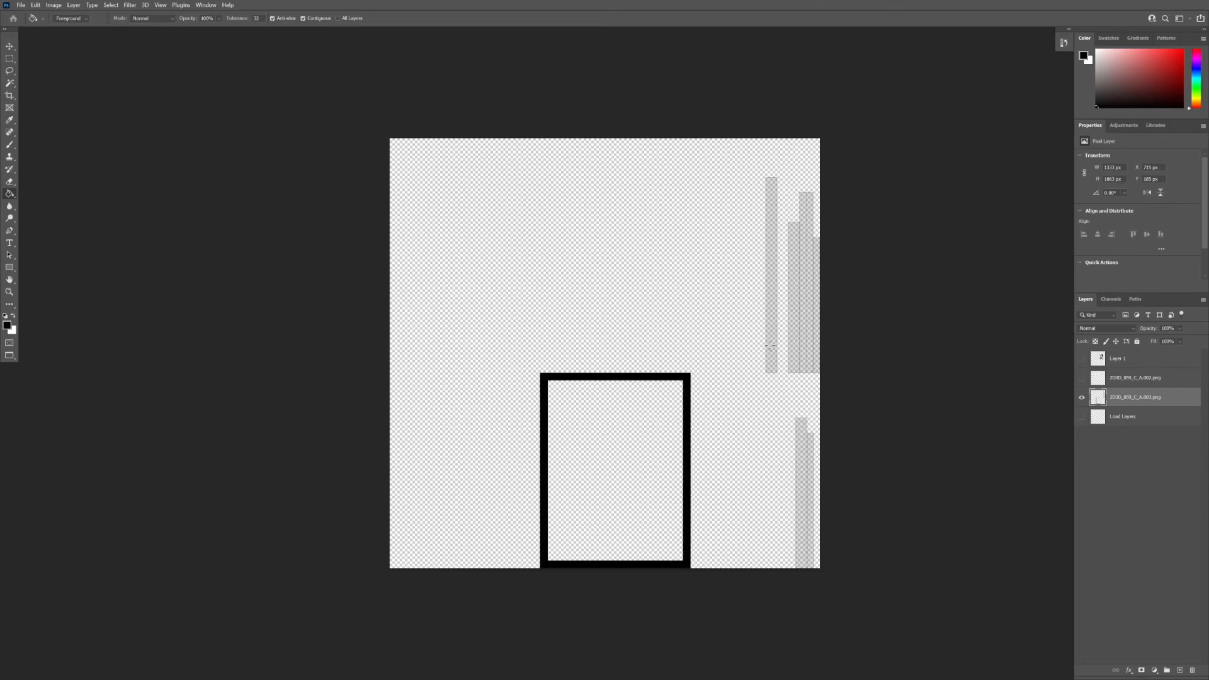
click(769, 345)
click(800, 340)
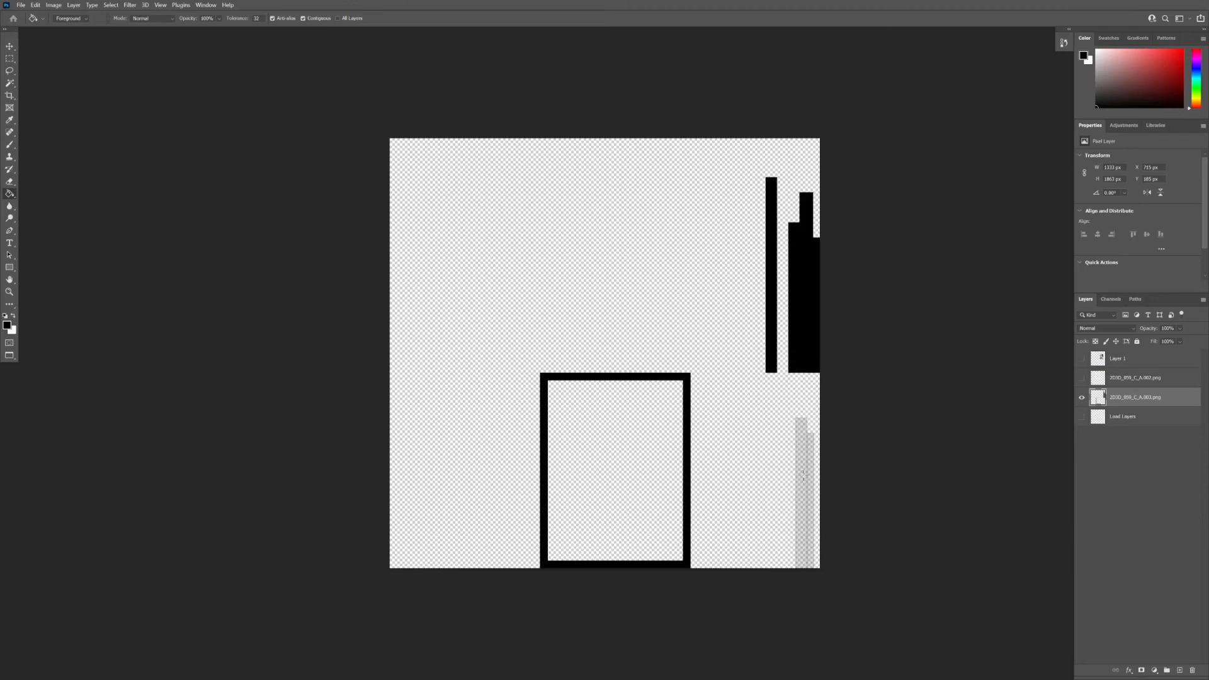
click(803, 475)
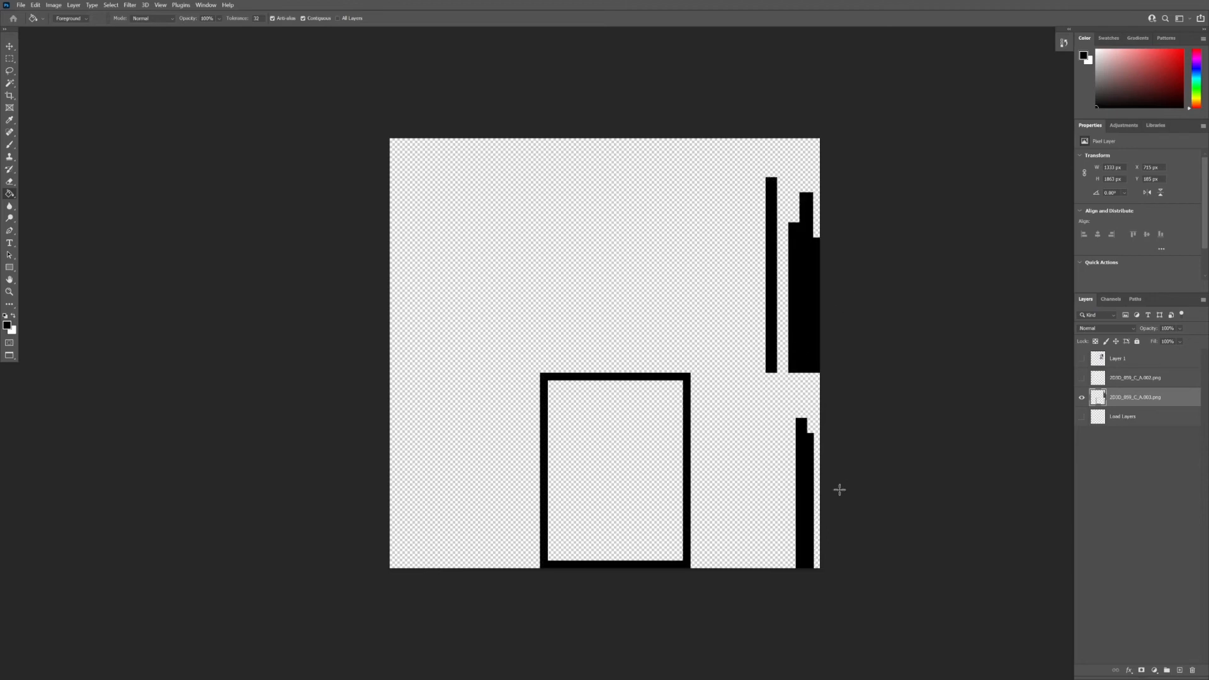
- Show the Load Layers, 2D3D_059_C_A.002.png and vase painting layers together with the black-filled frame layer
click(1083, 417)
click(1113, 418)
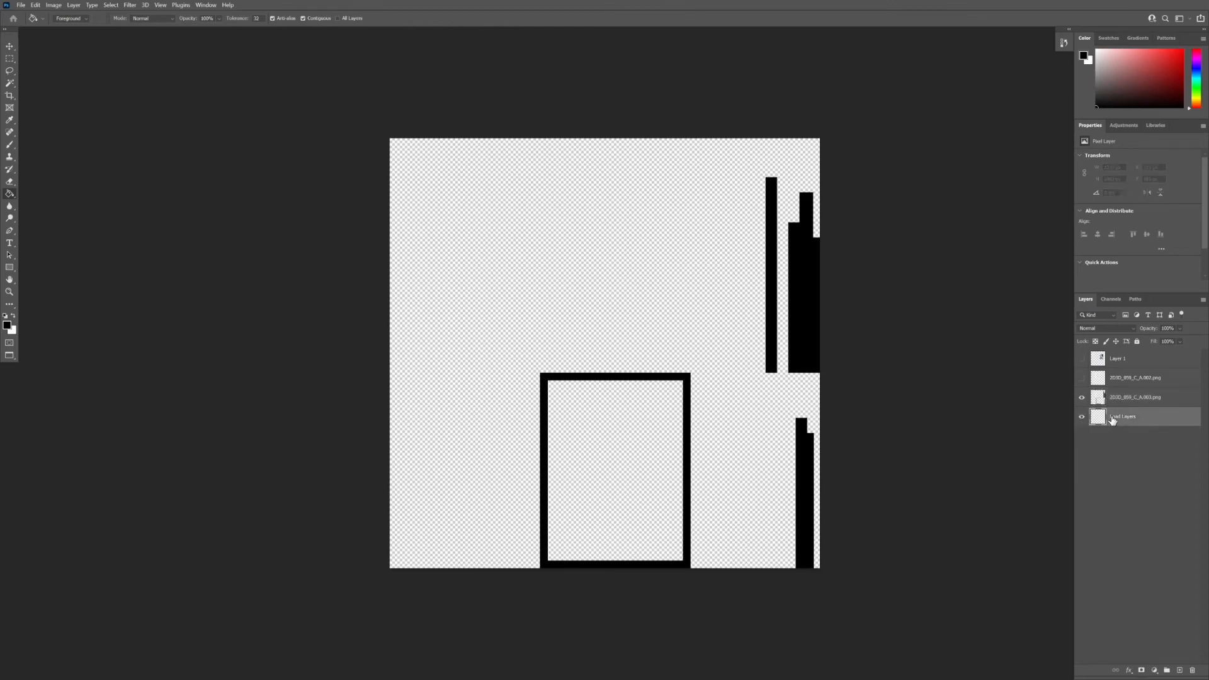
click(1083, 398)
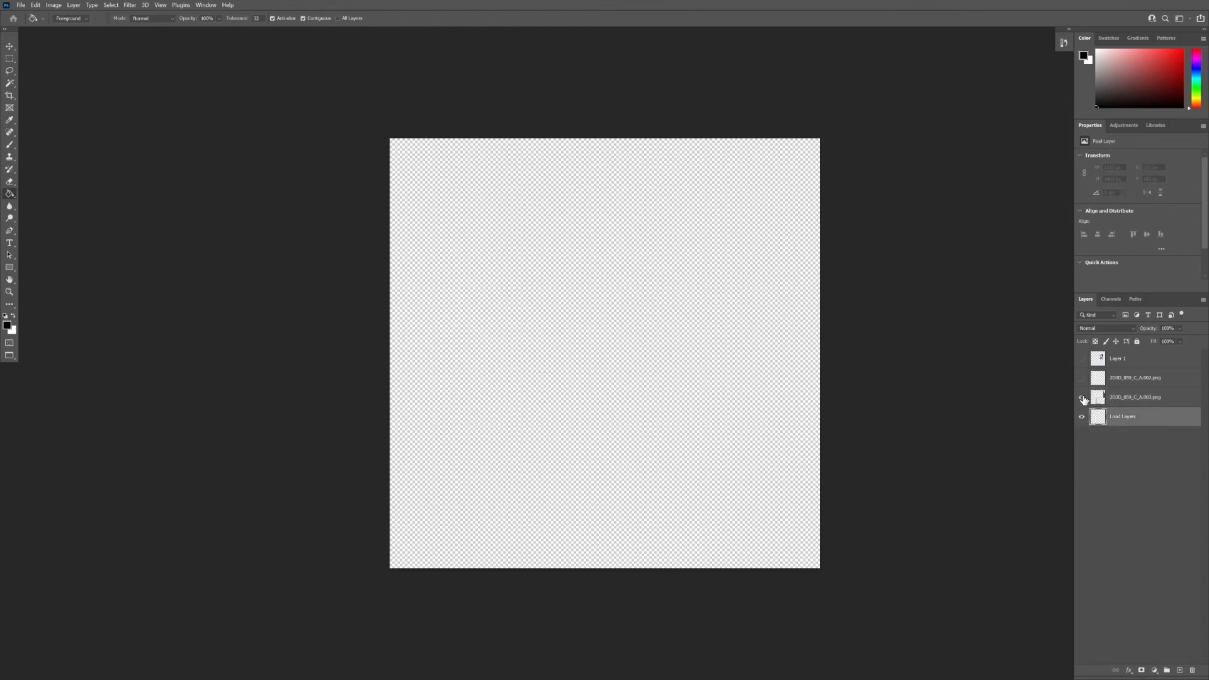
click(1084, 398)
click(1082, 378)
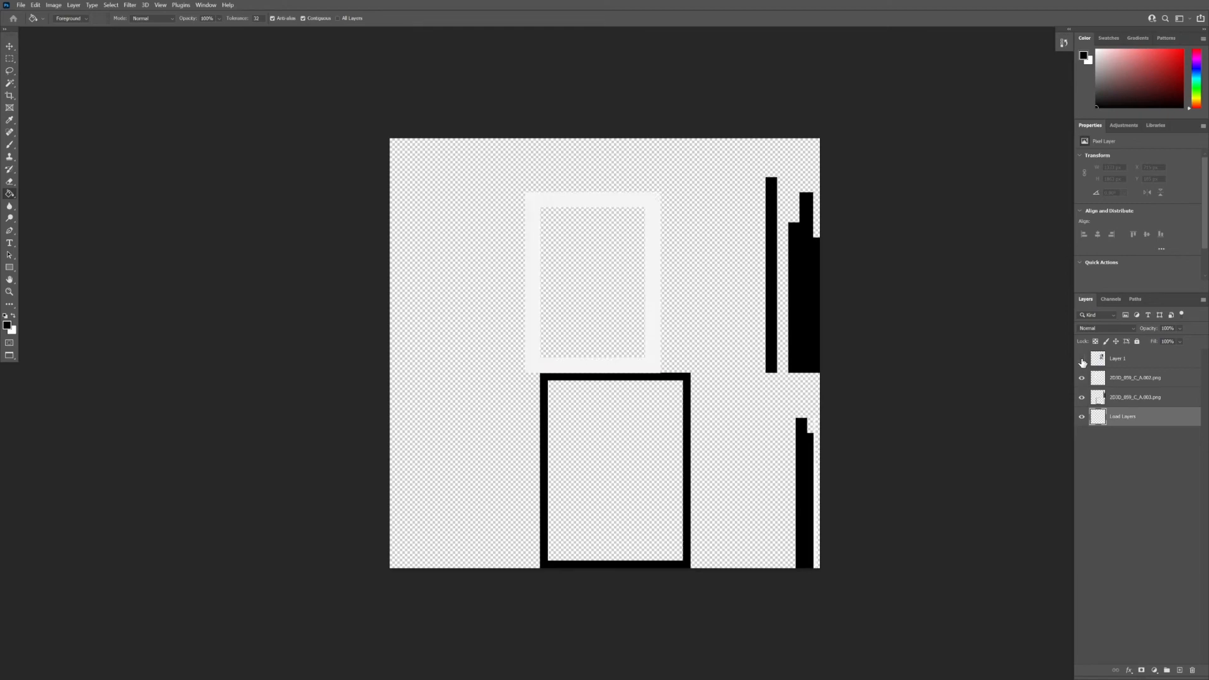
click(1083, 359)
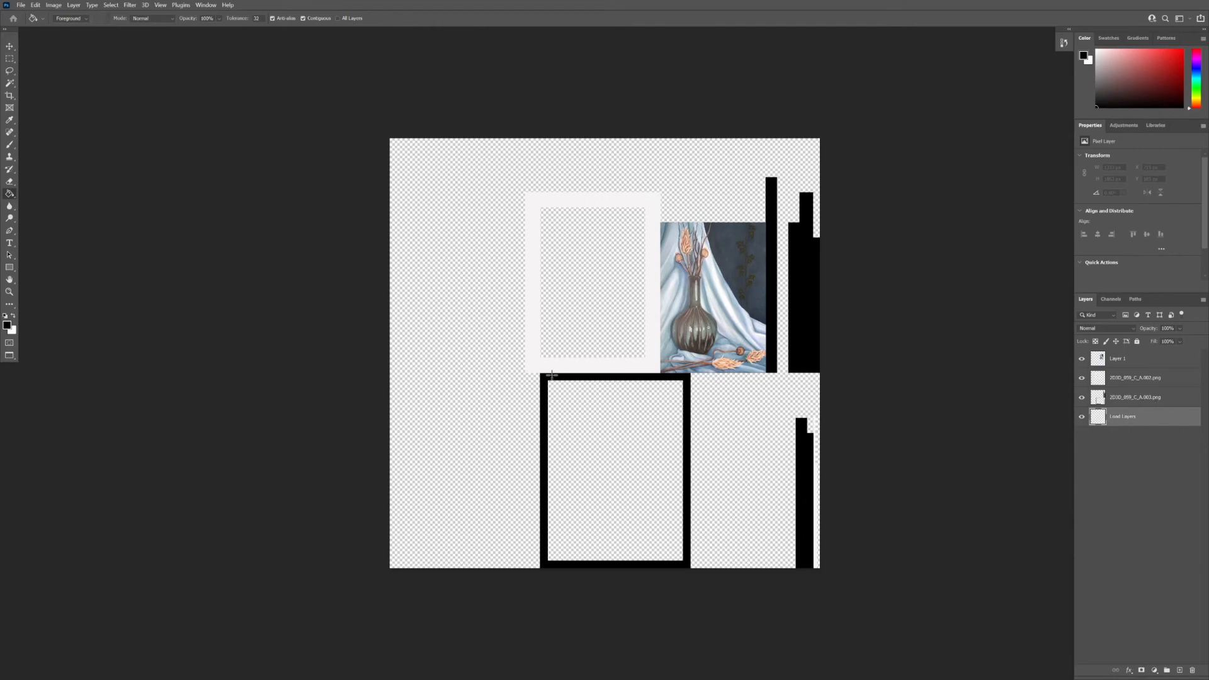
click(20, 5)
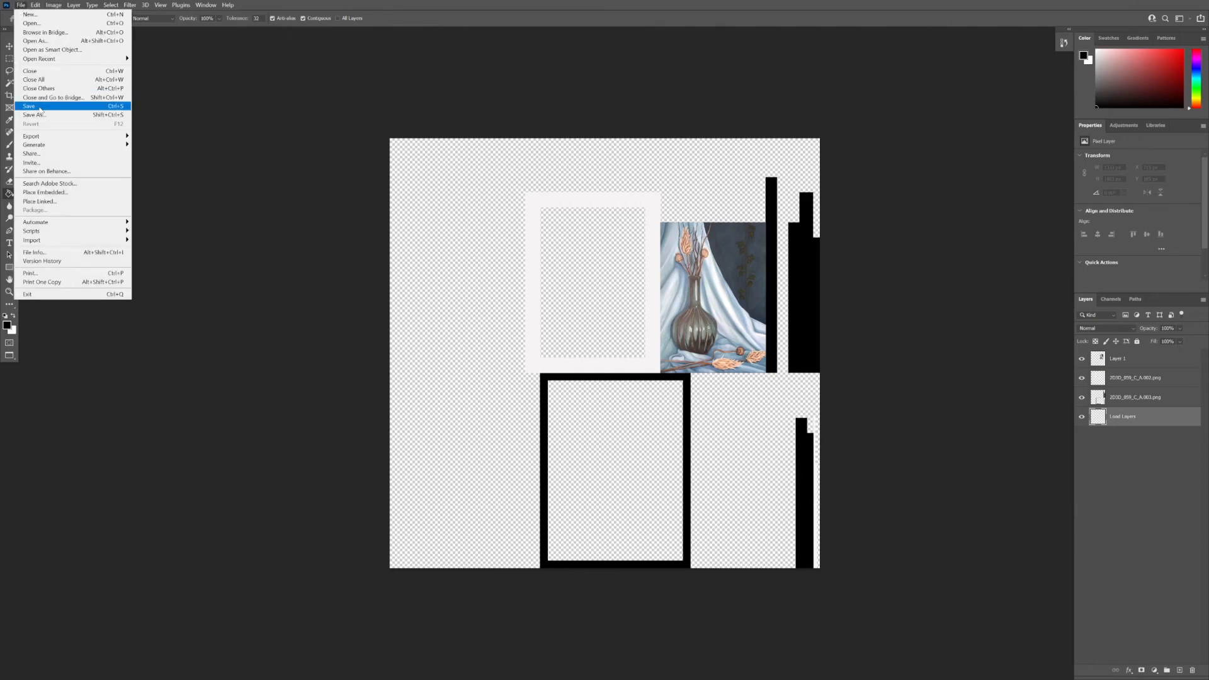
click(38, 116)
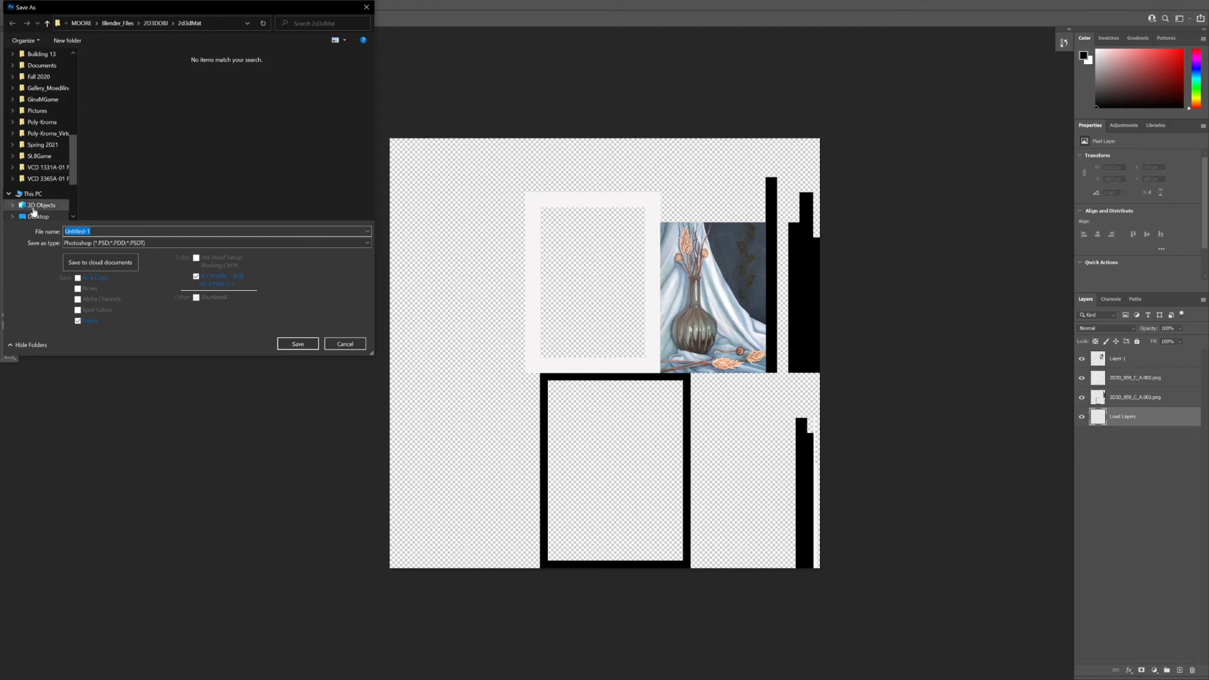
scroll(34, 211, down, 1)
click(35, 184)
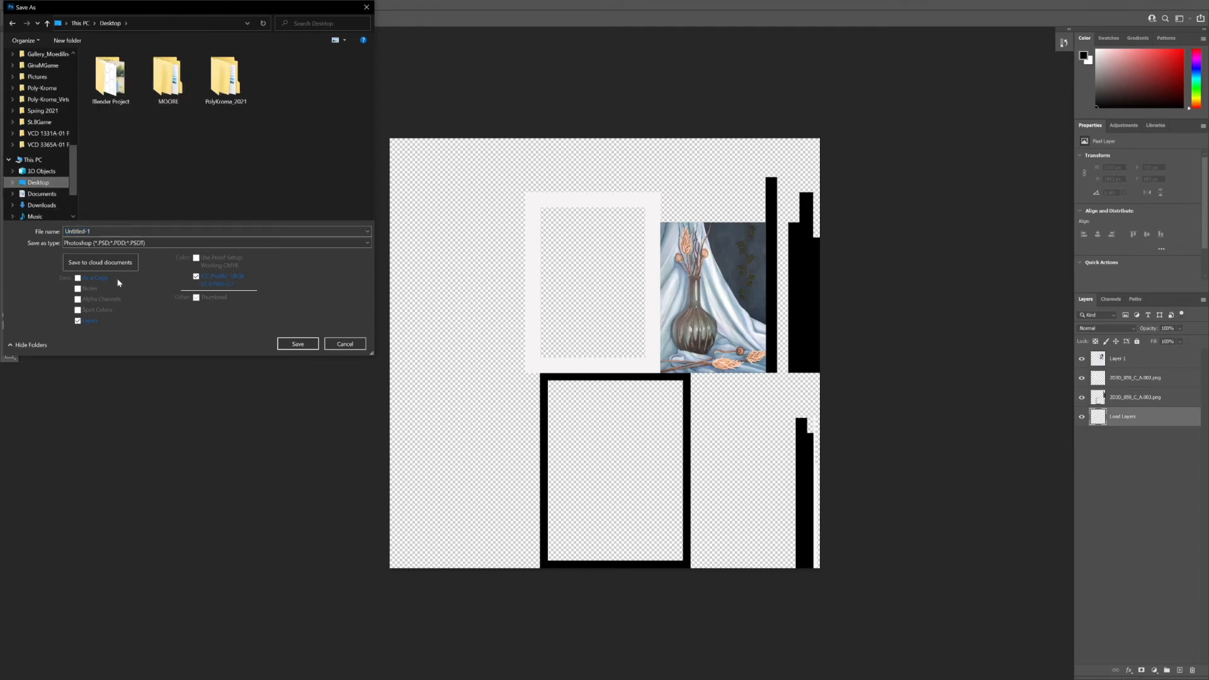
click(350, 343)
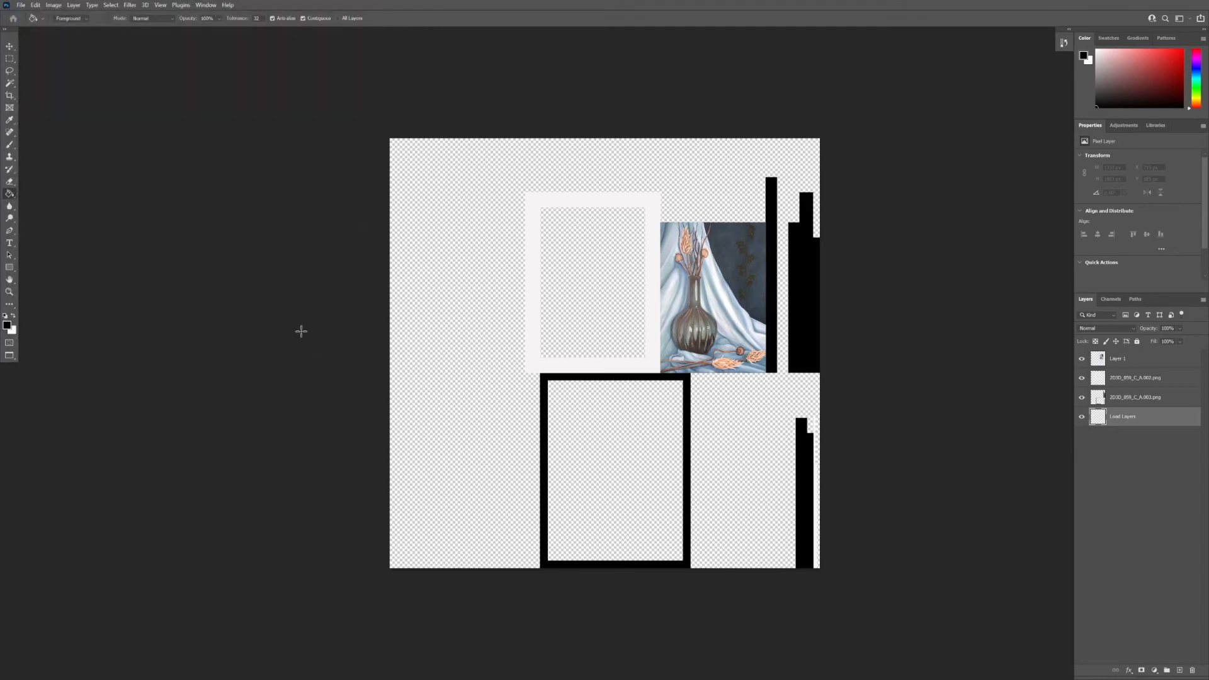
- Merge all visible layers of the vase painting texture into a single layer
key(ctrl+shift+e)
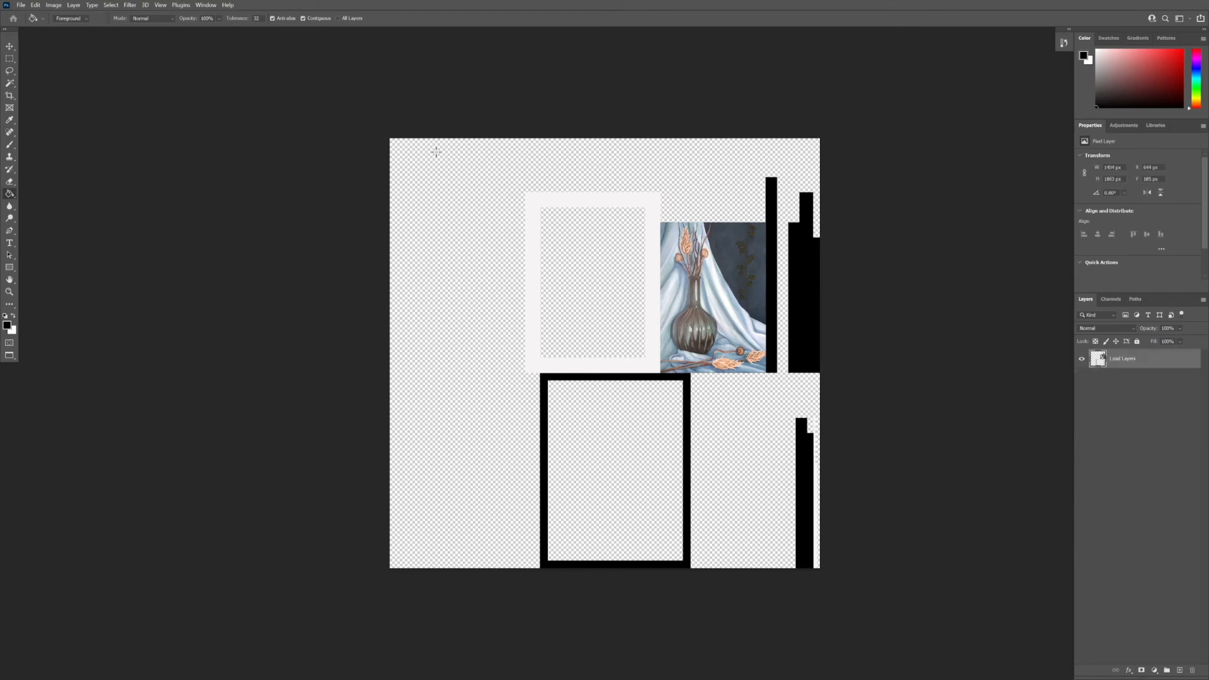
click(15, 5)
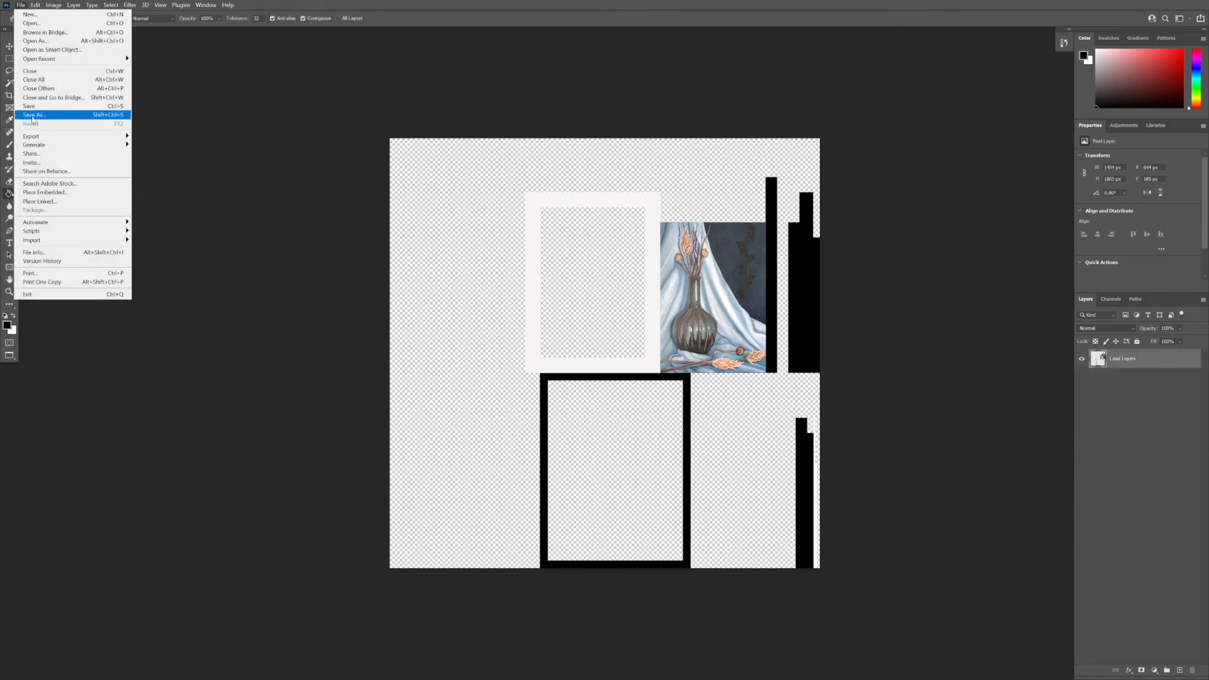
click(63, 115)
click(161, 242)
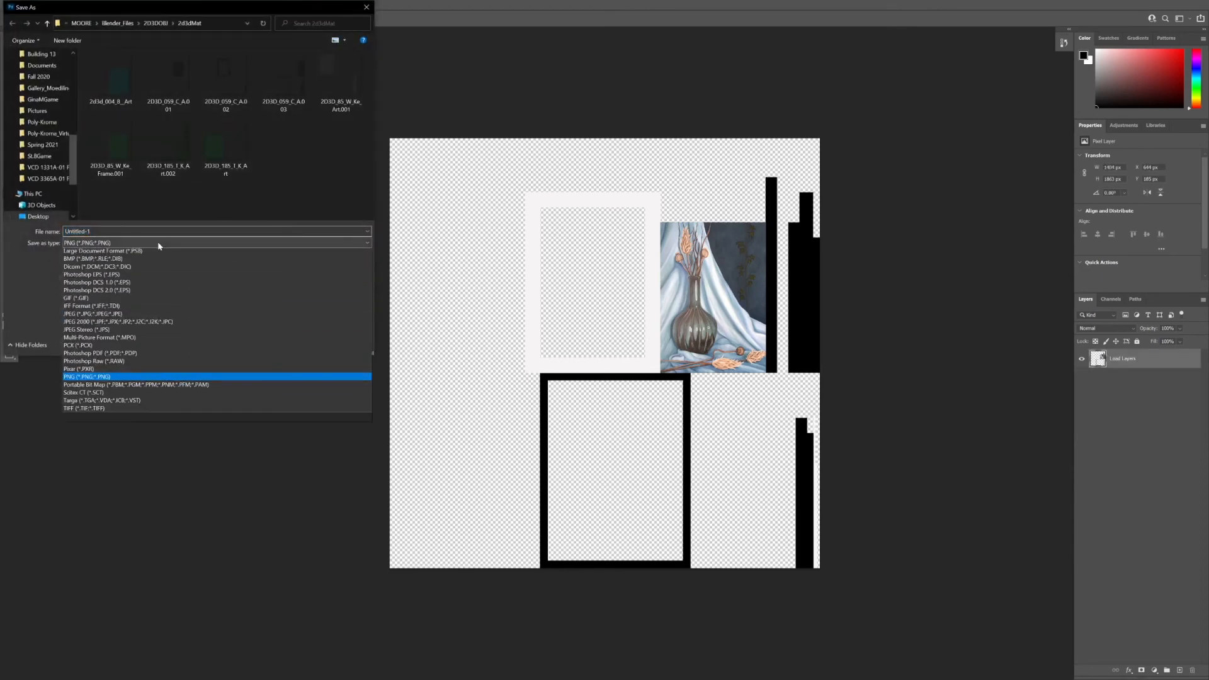
click(108, 323)
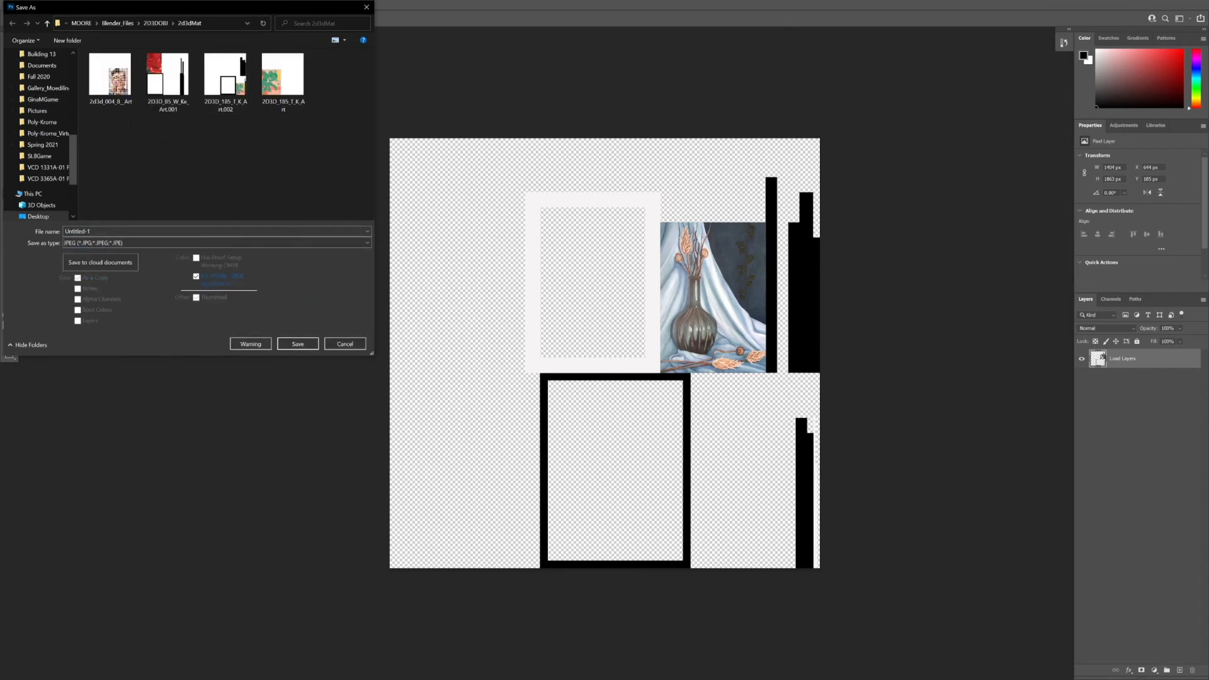
double_click(134, 229)
click(298, 344)
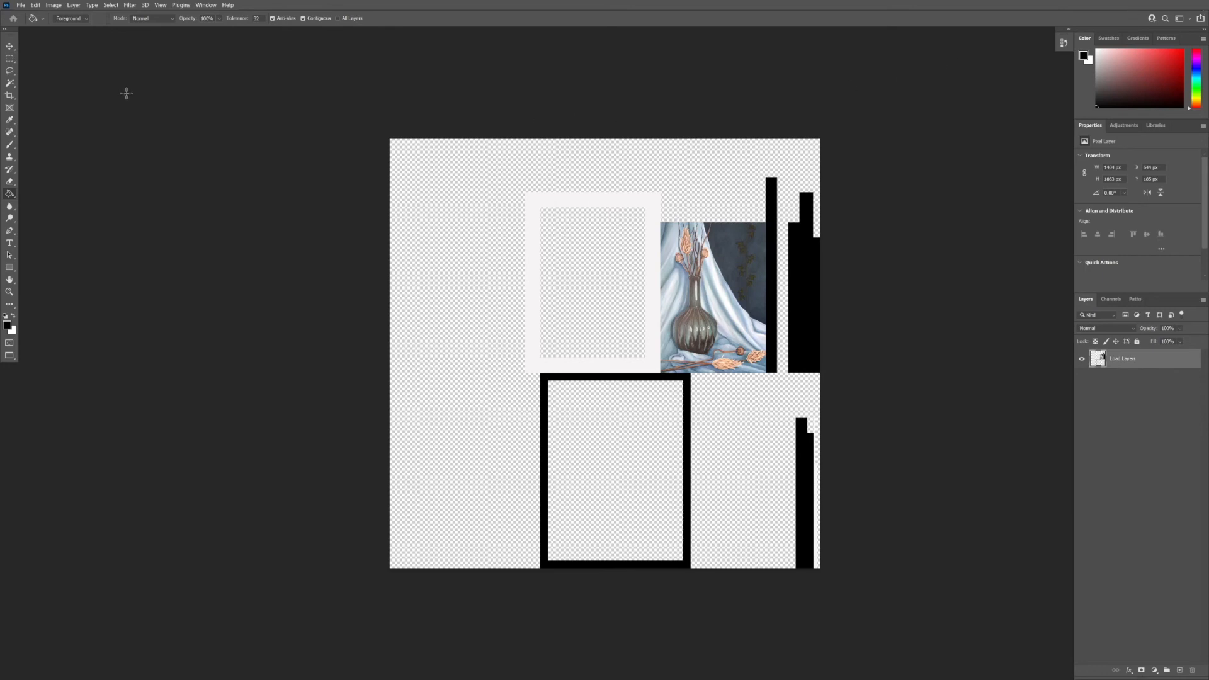
drag(4, 18, 22, 28)
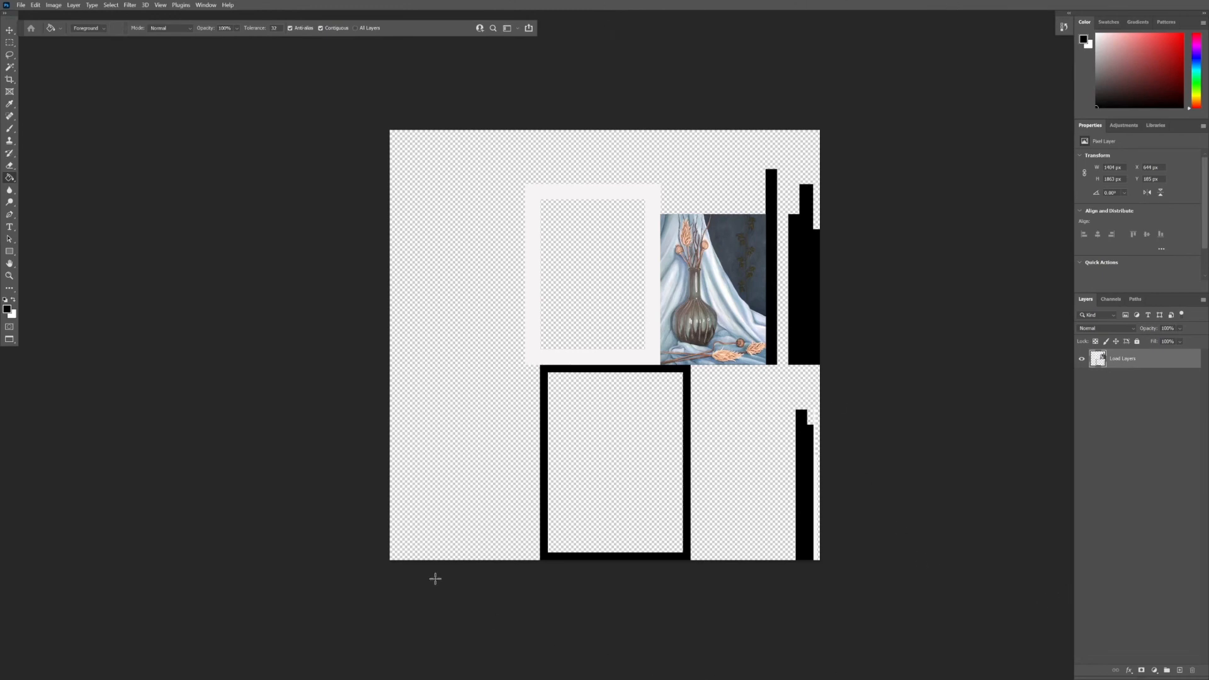
click(228, 5)
click(253, 5)
- Save the merged texture as a JPEG named 2D3D_059_C_A. in the 2d3dMat folder, with maximum quality 12
click(21, 5)
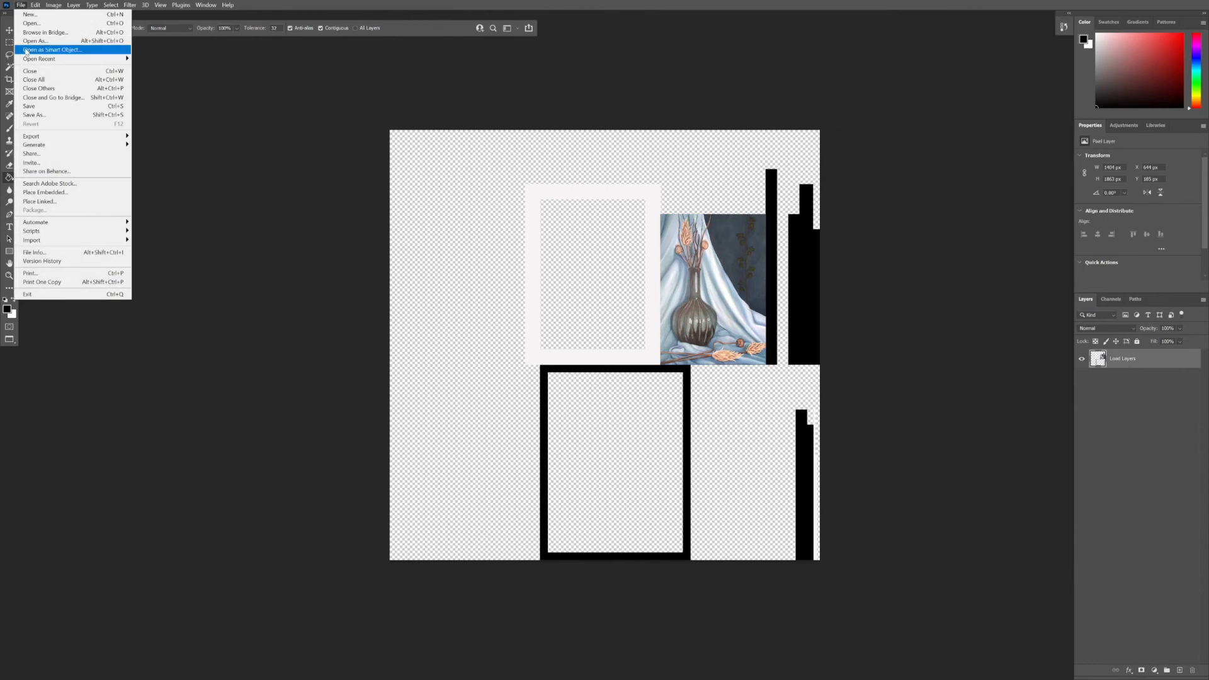
click(35, 115)
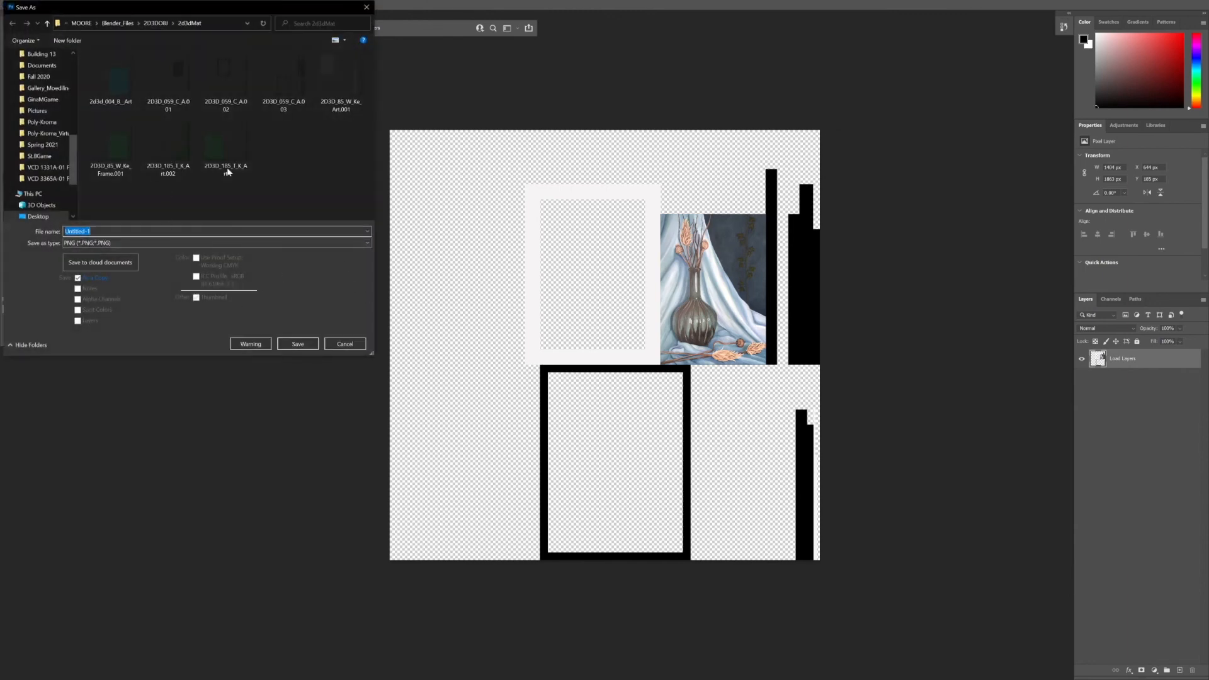
click(285, 86)
click(150, 231)
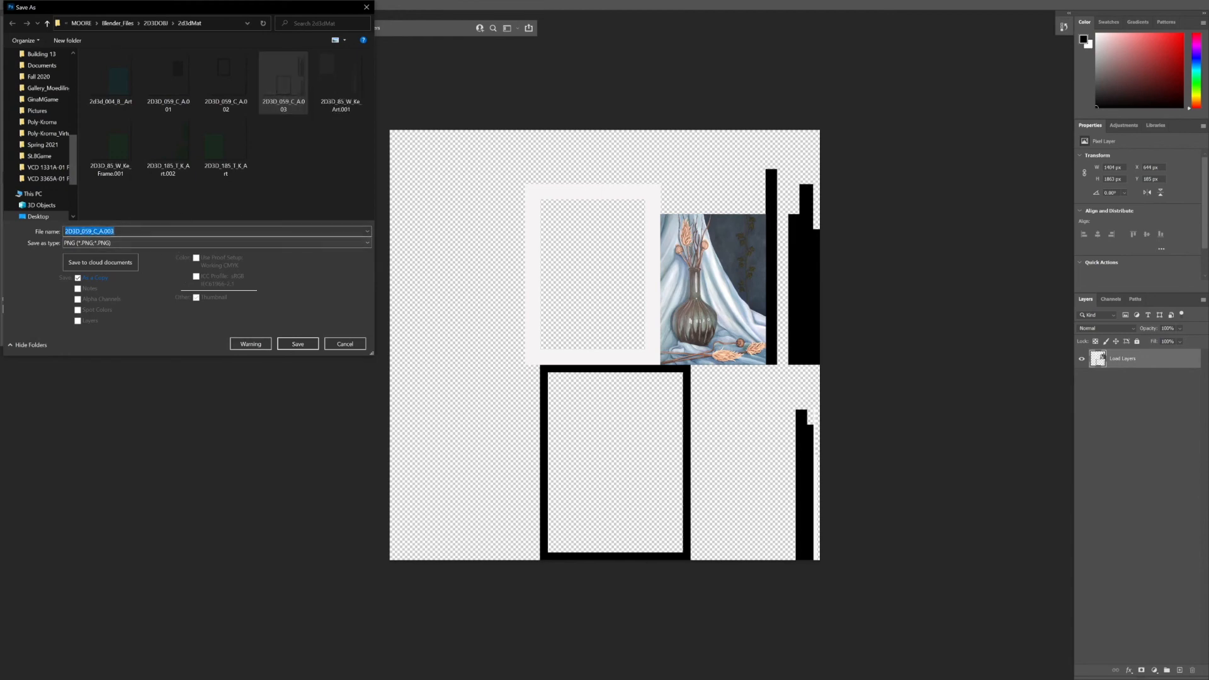
key(BackSpace)
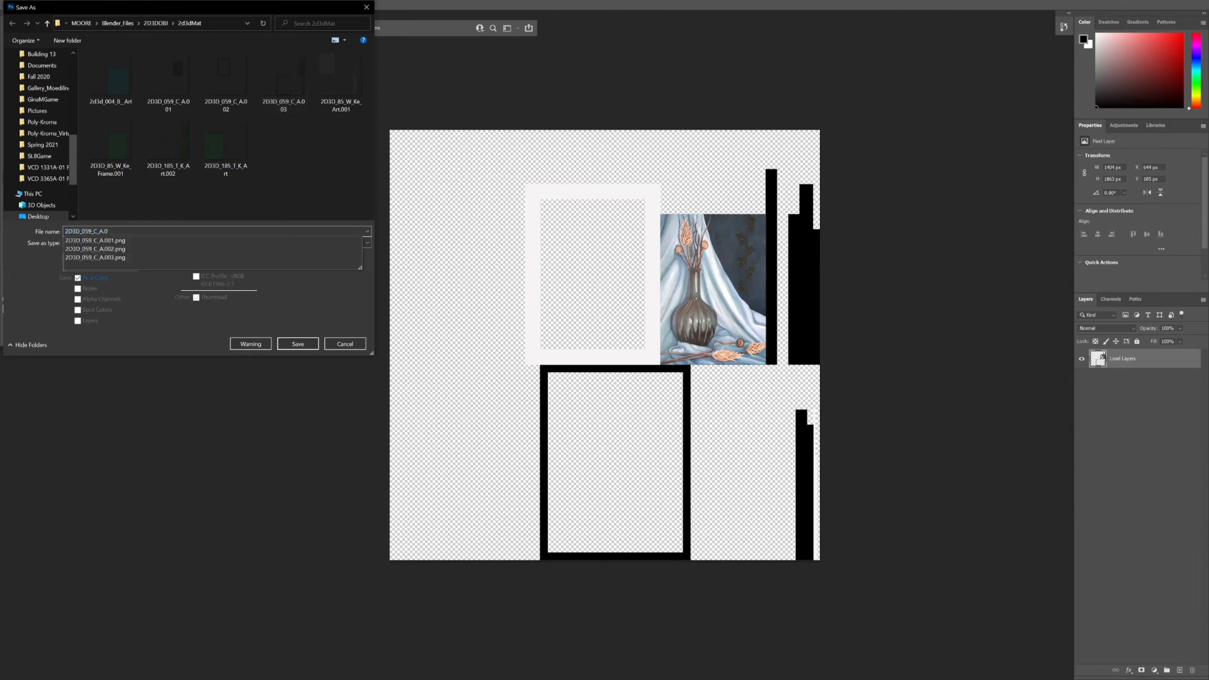
key(BackSpace)
click(172, 244)
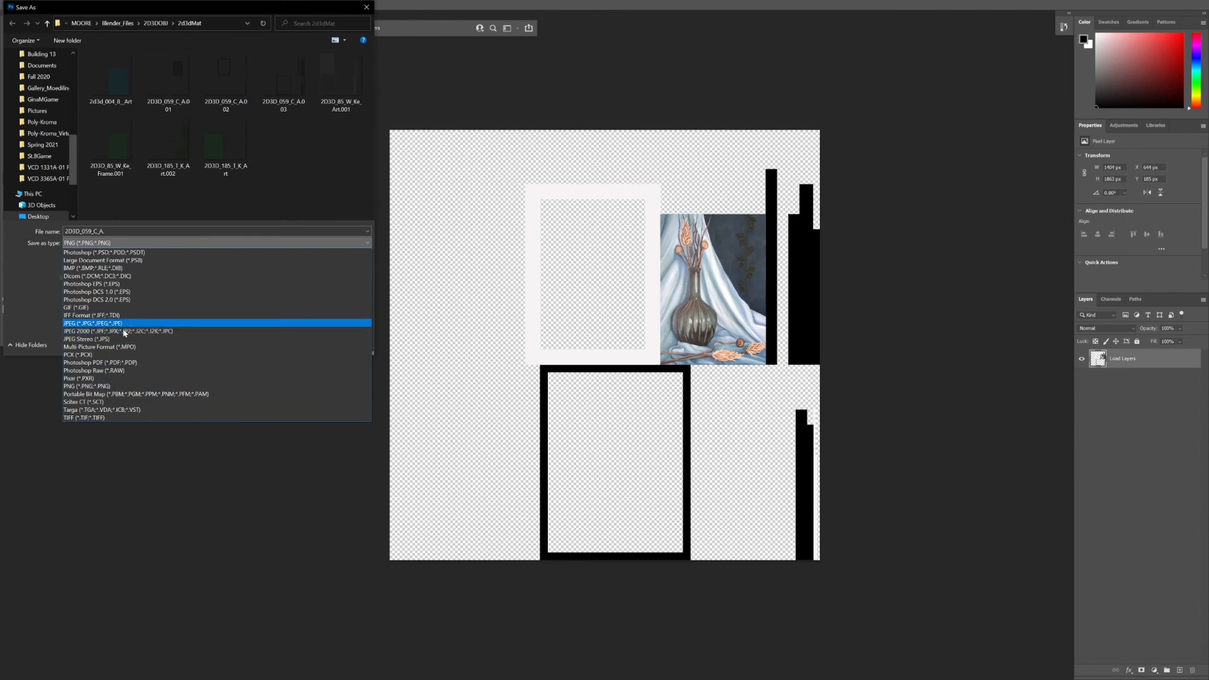
click(117, 323)
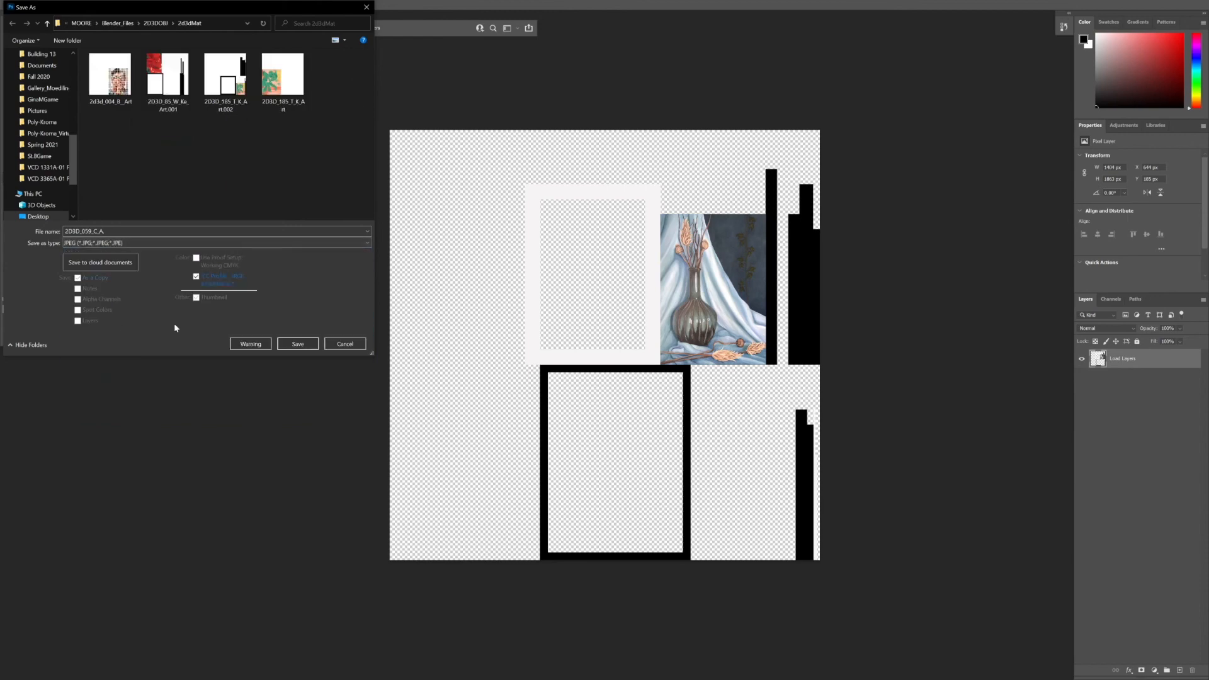
click(292, 346)
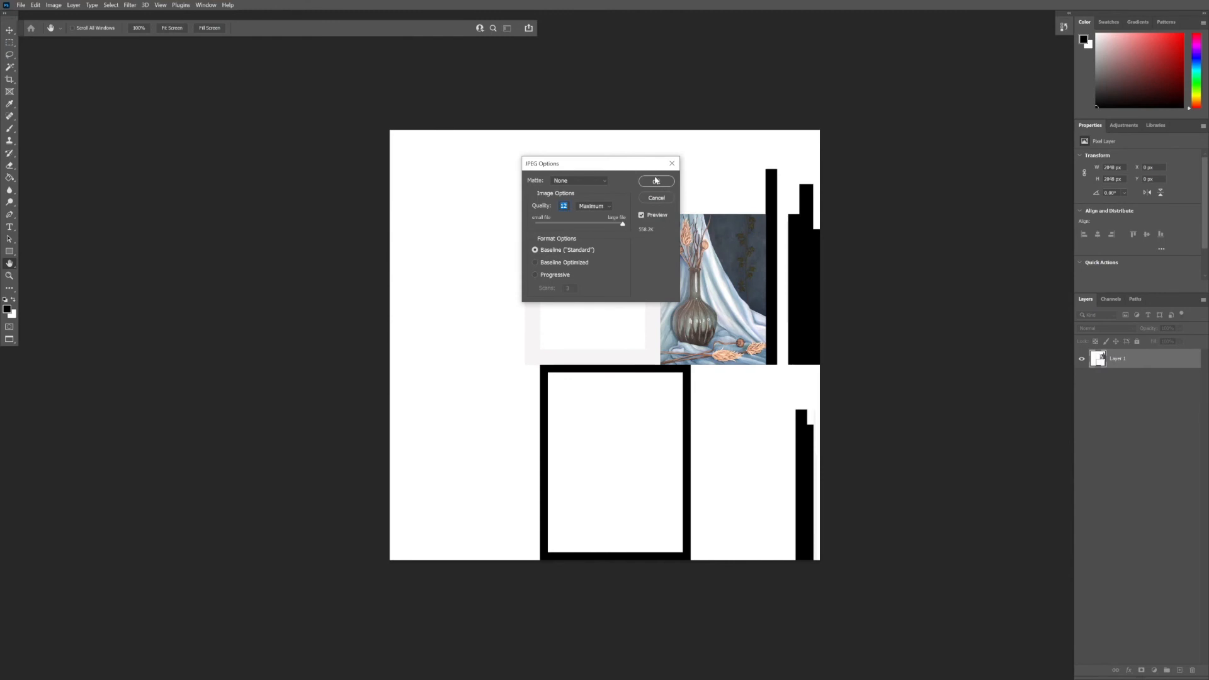
click(655, 182)
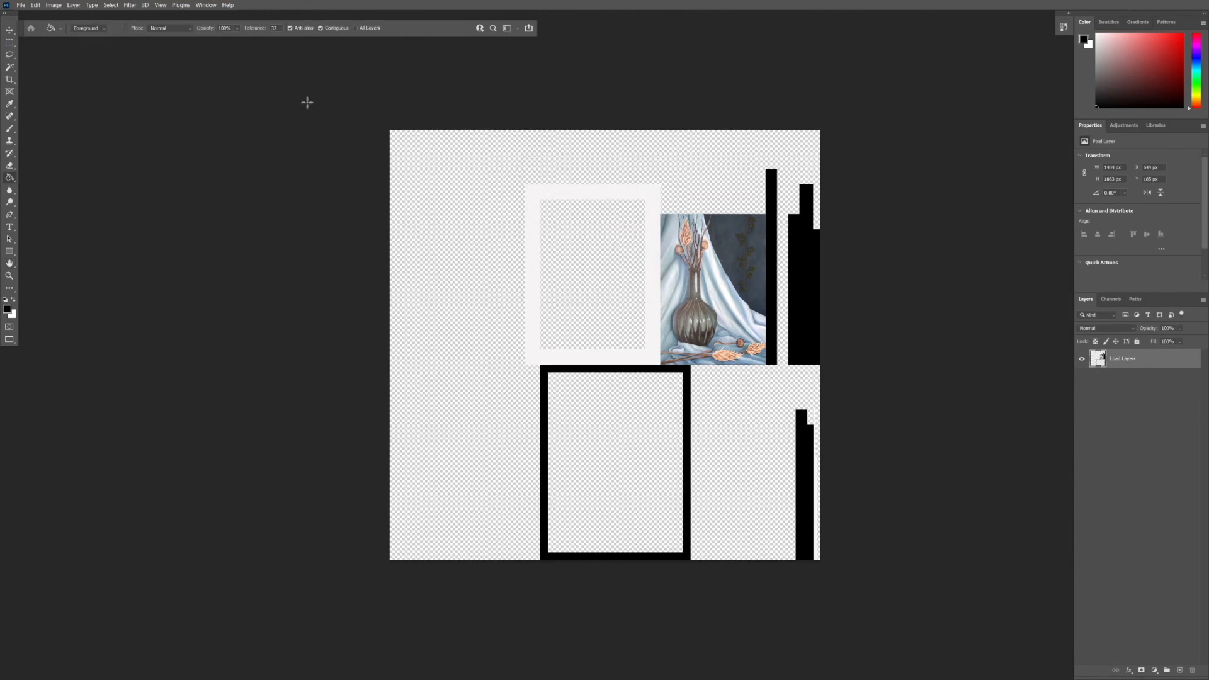
- Exit Photoshop without saving the Untitled-1 document and return to Blender
click(21, 5)
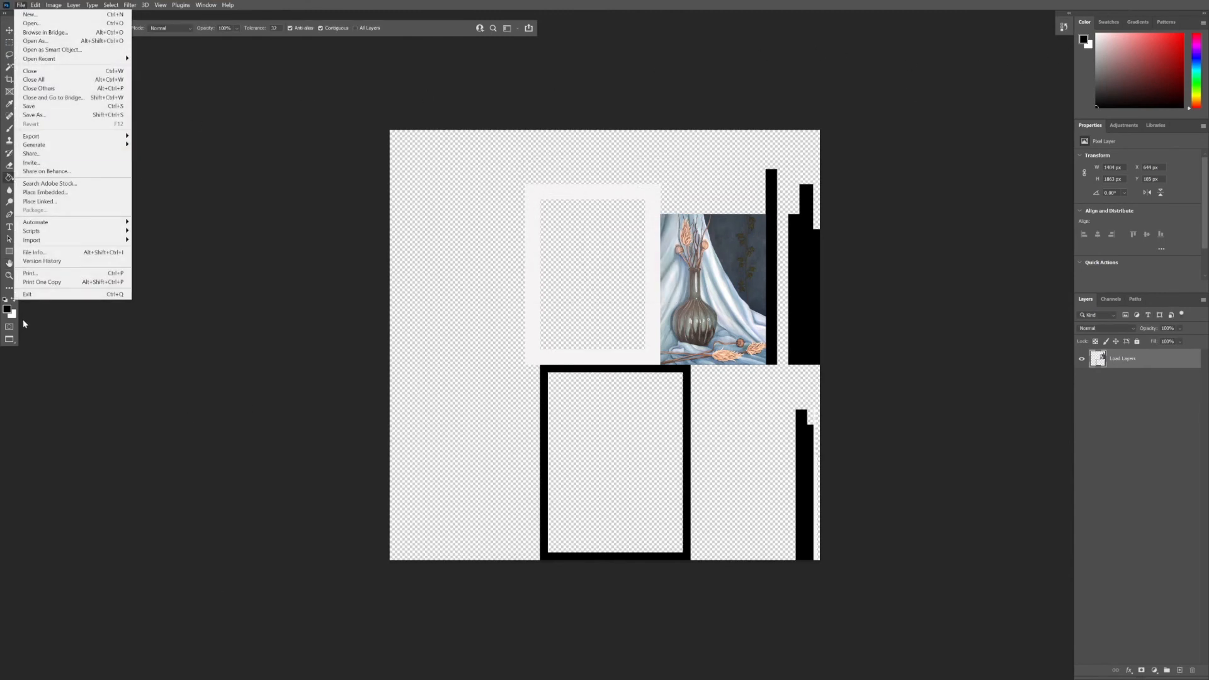
click(28, 294)
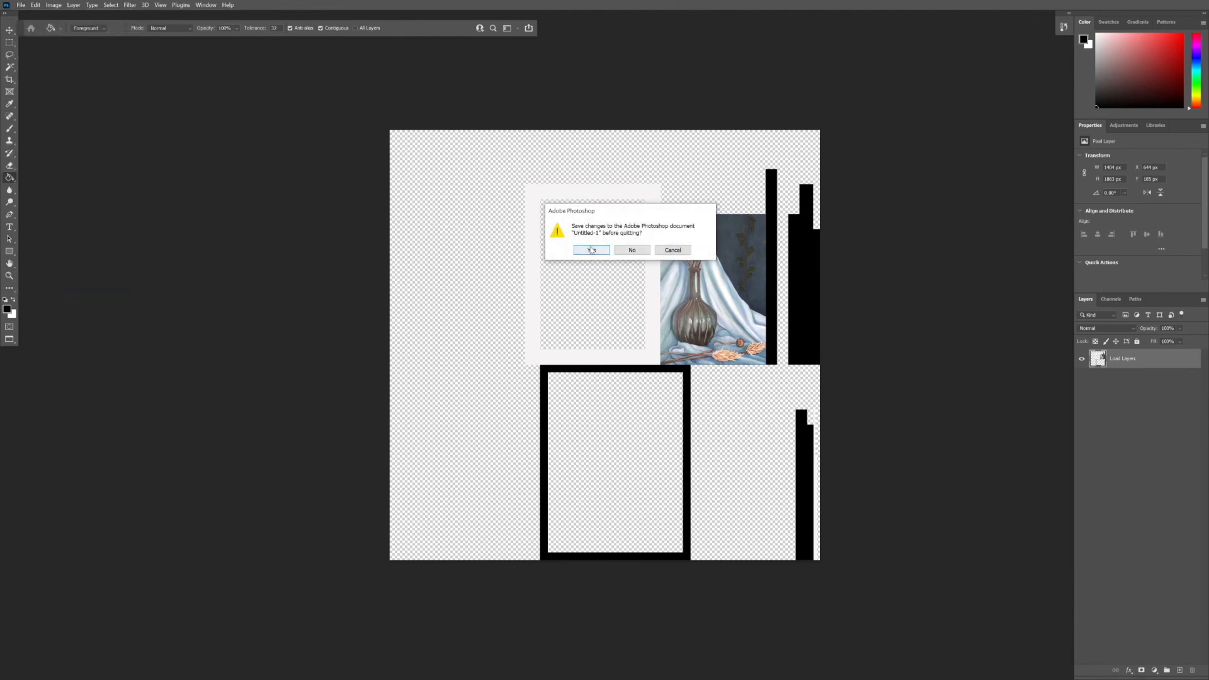
click(633, 250)
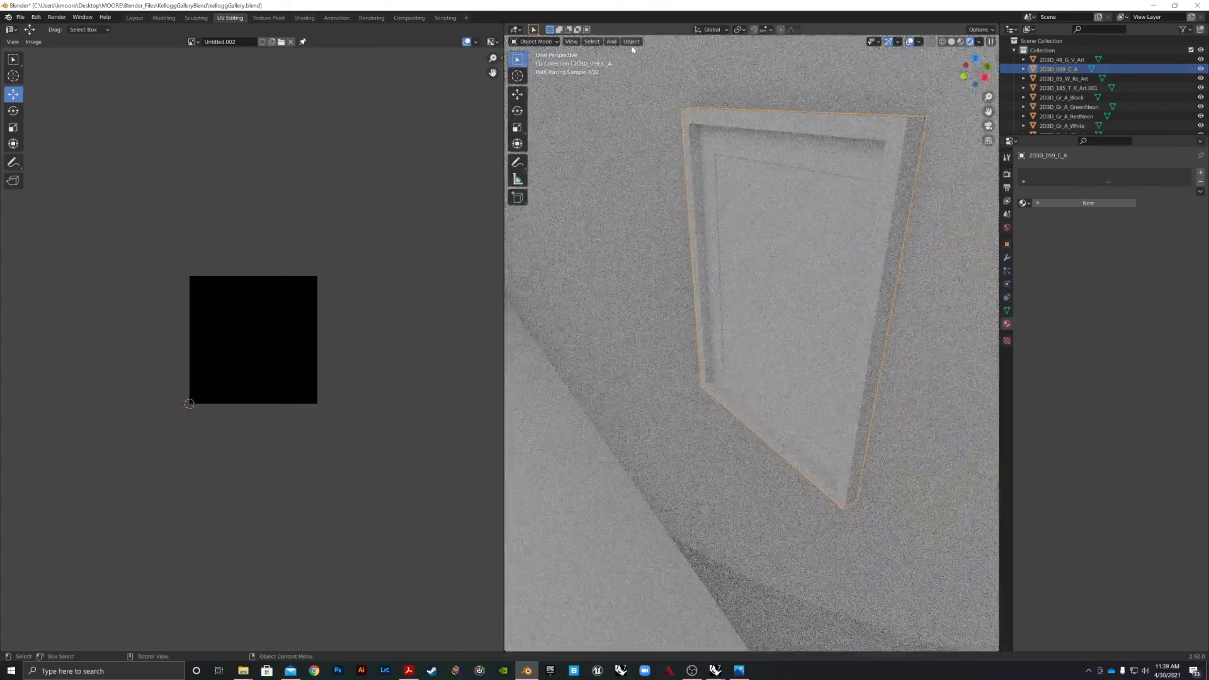
- Create a new material on the 2D3D_059_C_A frame and name it 2D3D_59
click(1074, 203)
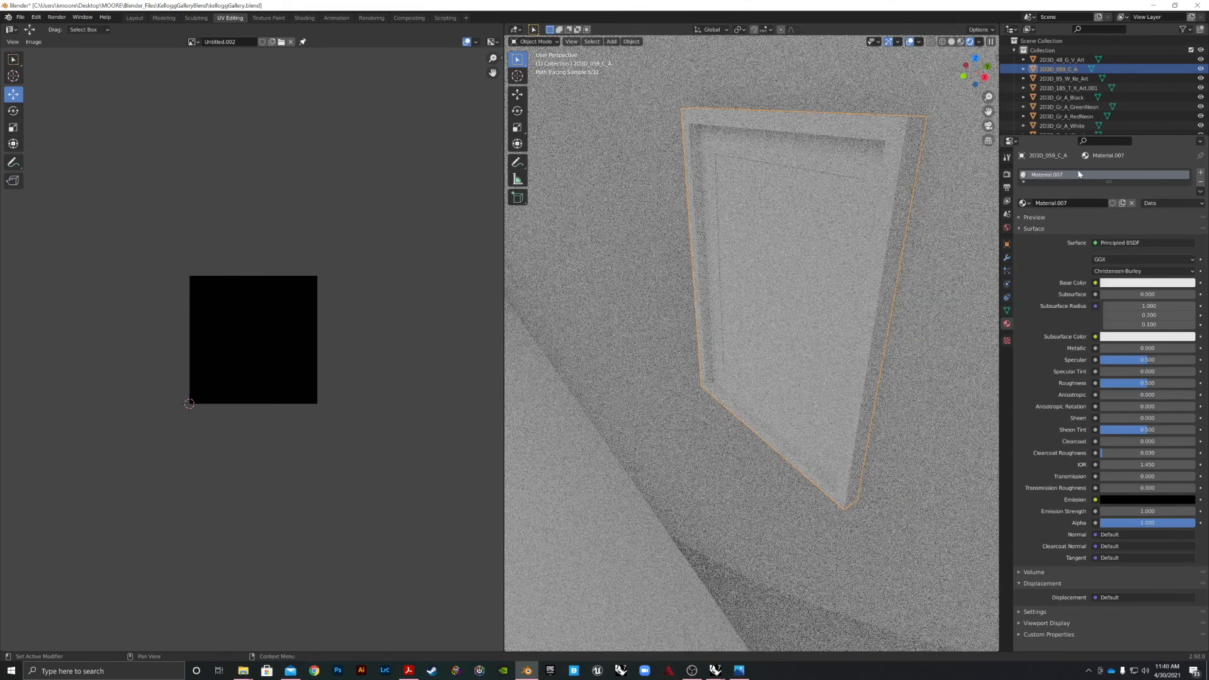
double_click(1080, 174)
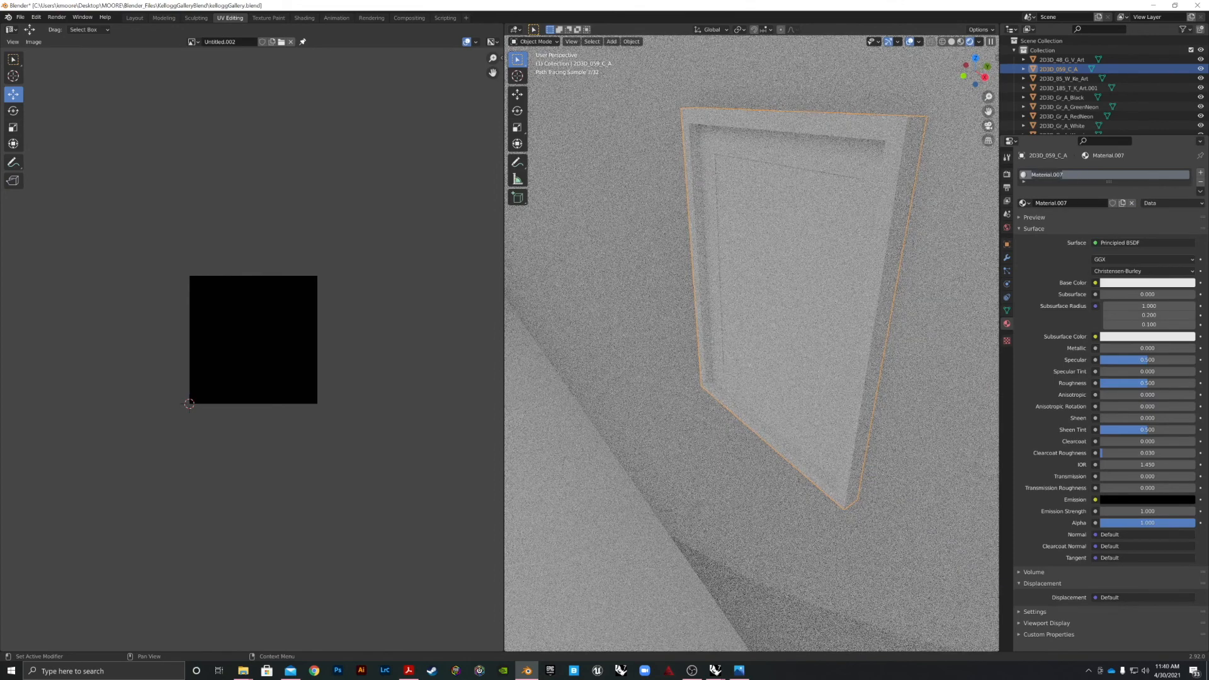
text(2D3D)
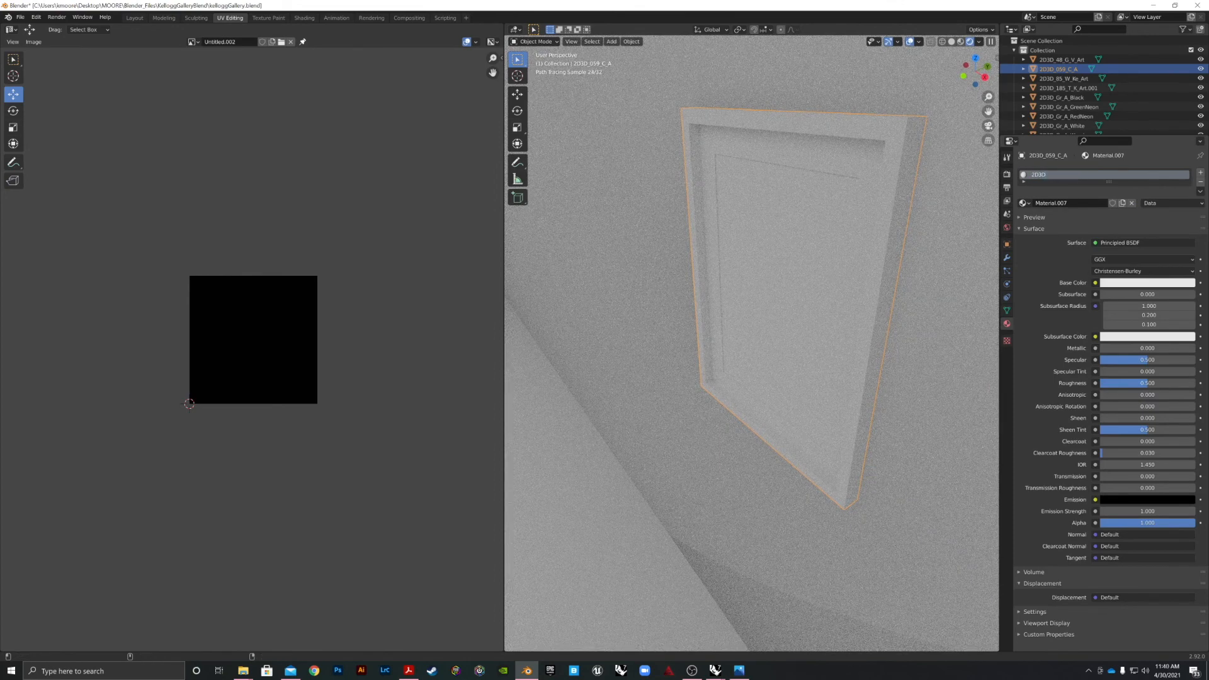
text(_59)
key(Return)
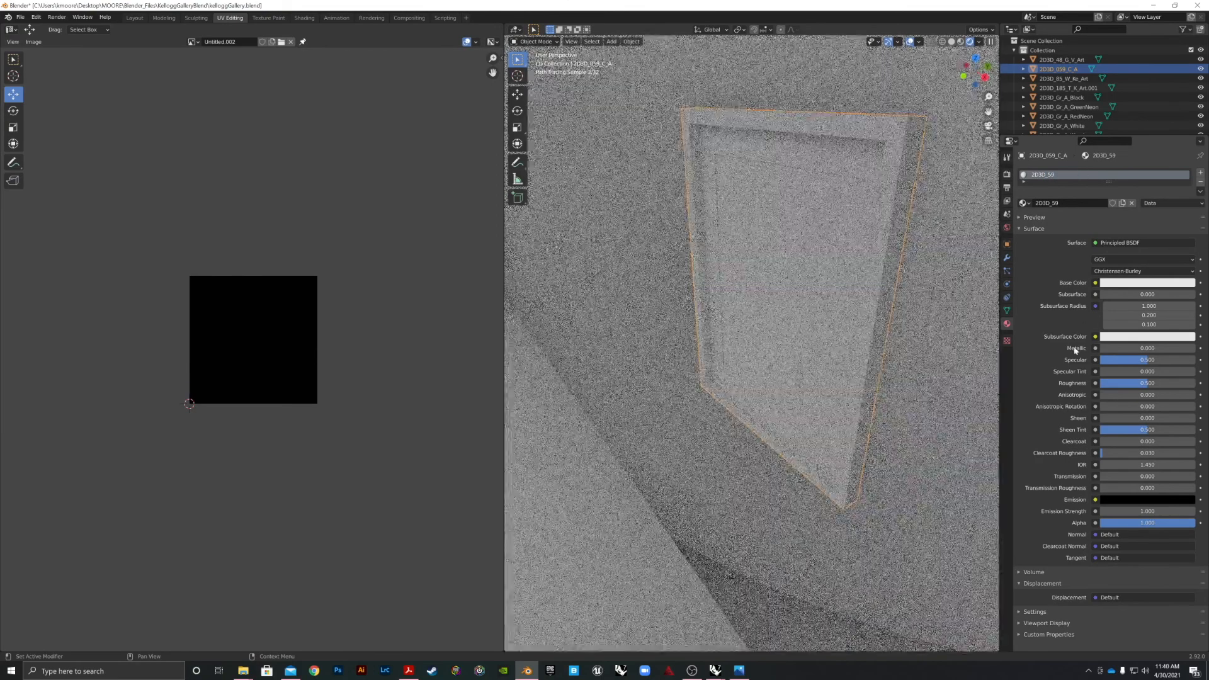
- Give the material's Base Color an Image Texture using the 2D3D_059_C_A JPEG from the 2d3dMat folder
click(1096, 283)
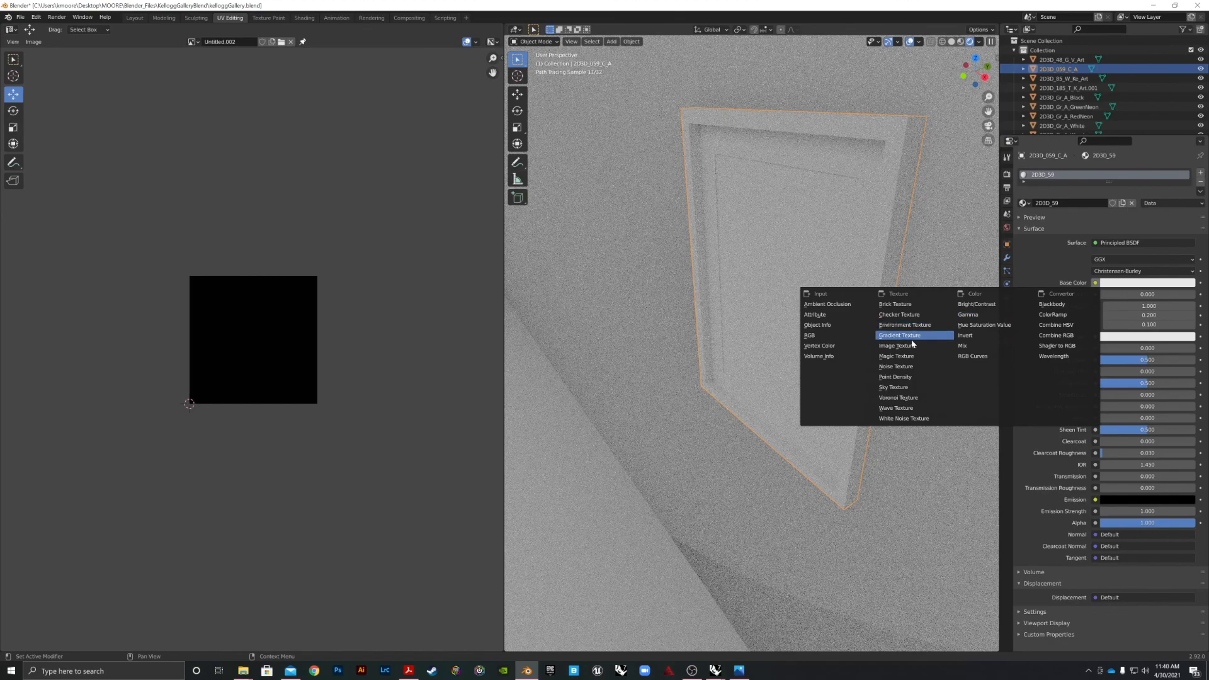
click(907, 346)
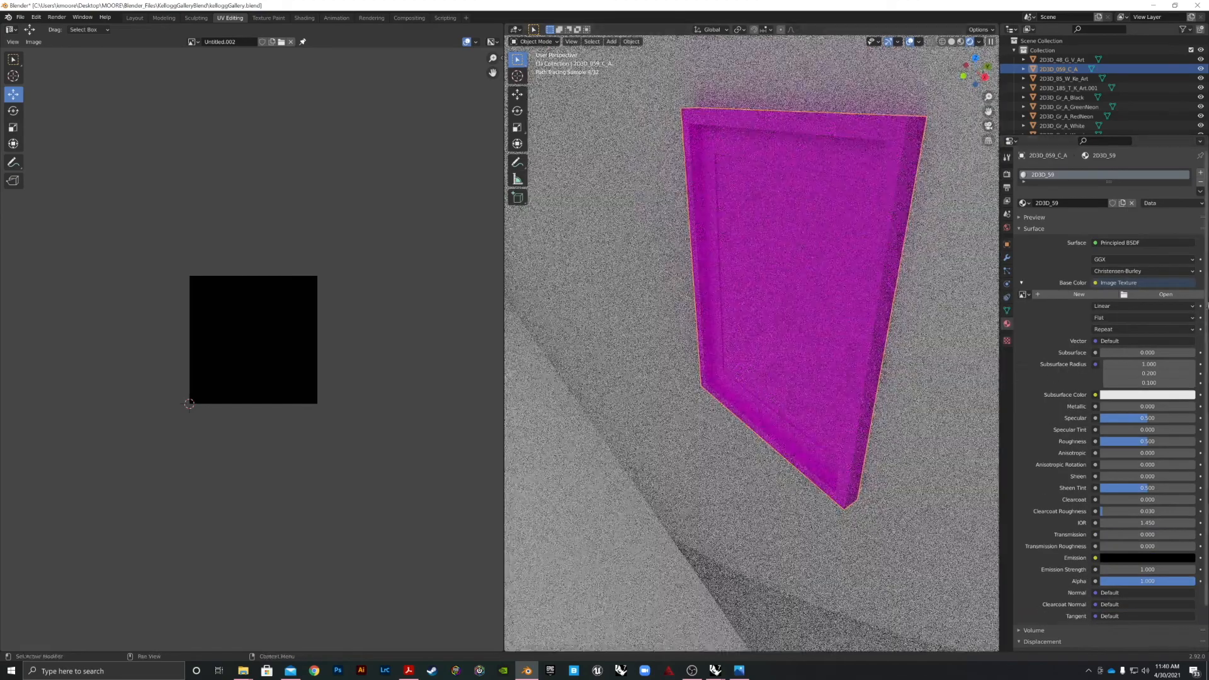
click(1165, 294)
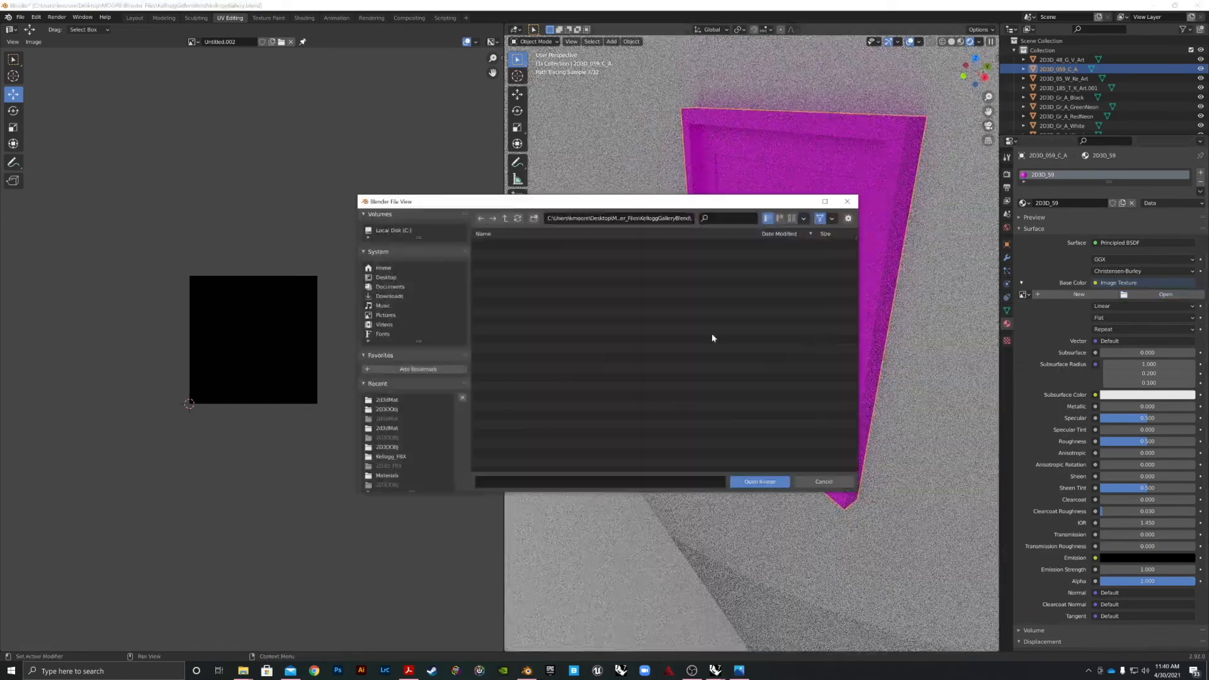
click(390, 402)
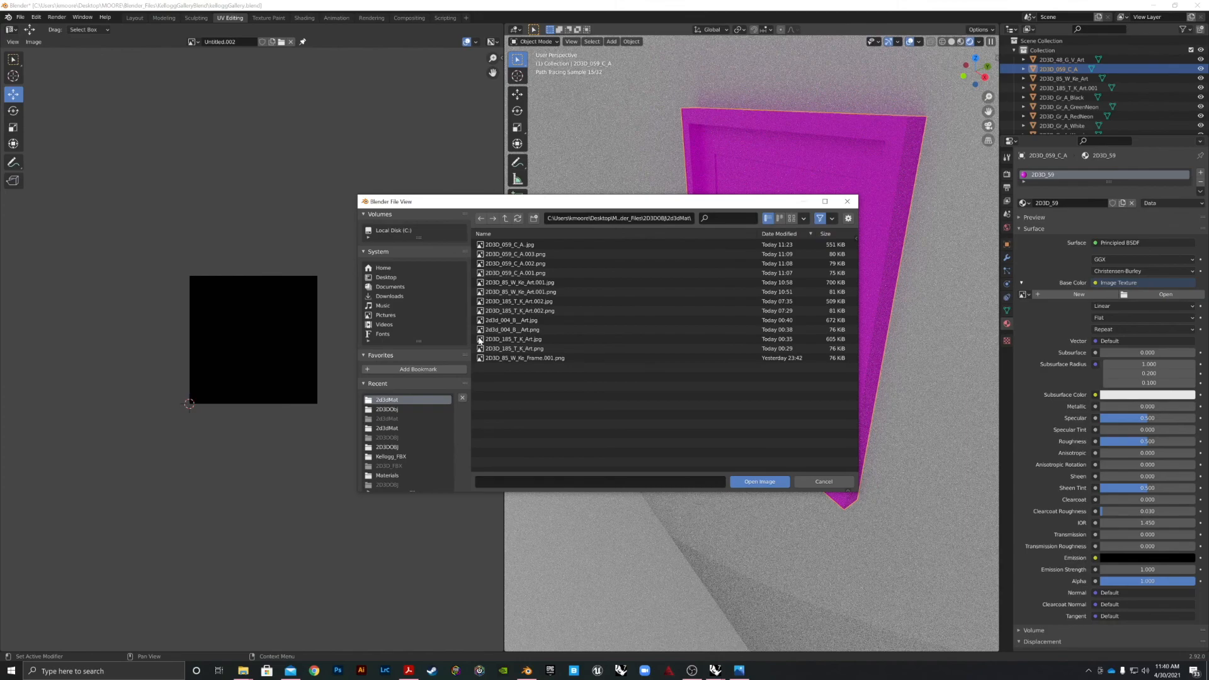
click(528, 245)
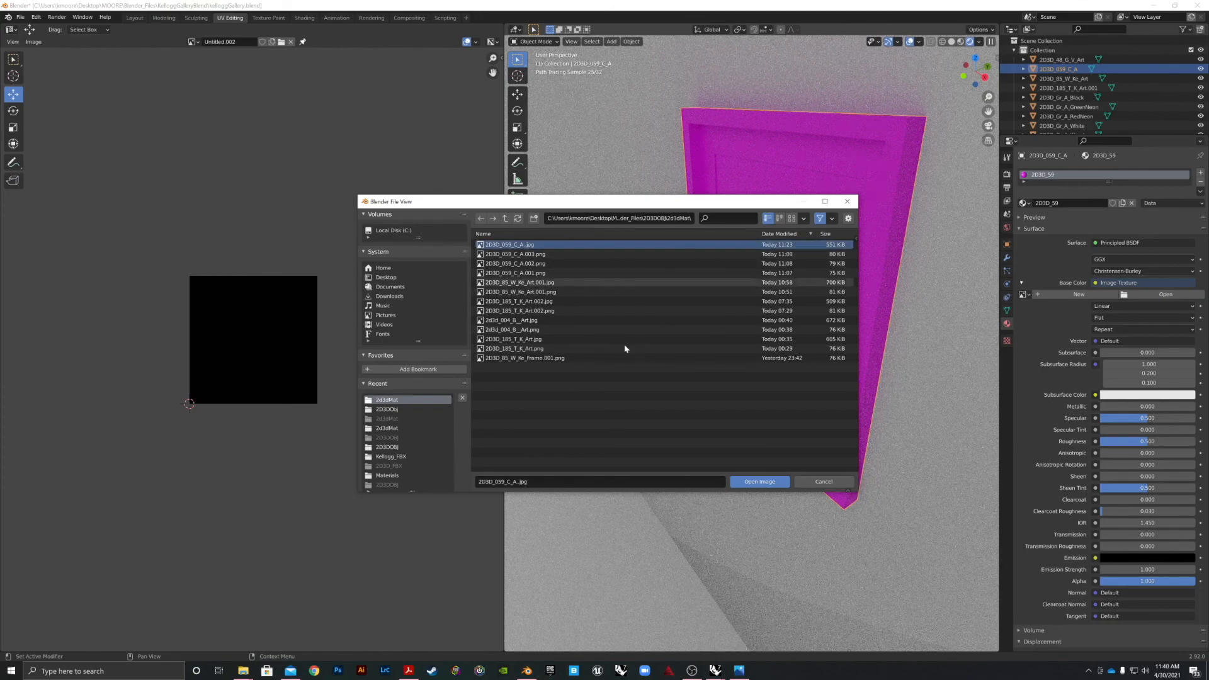
click(756, 481)
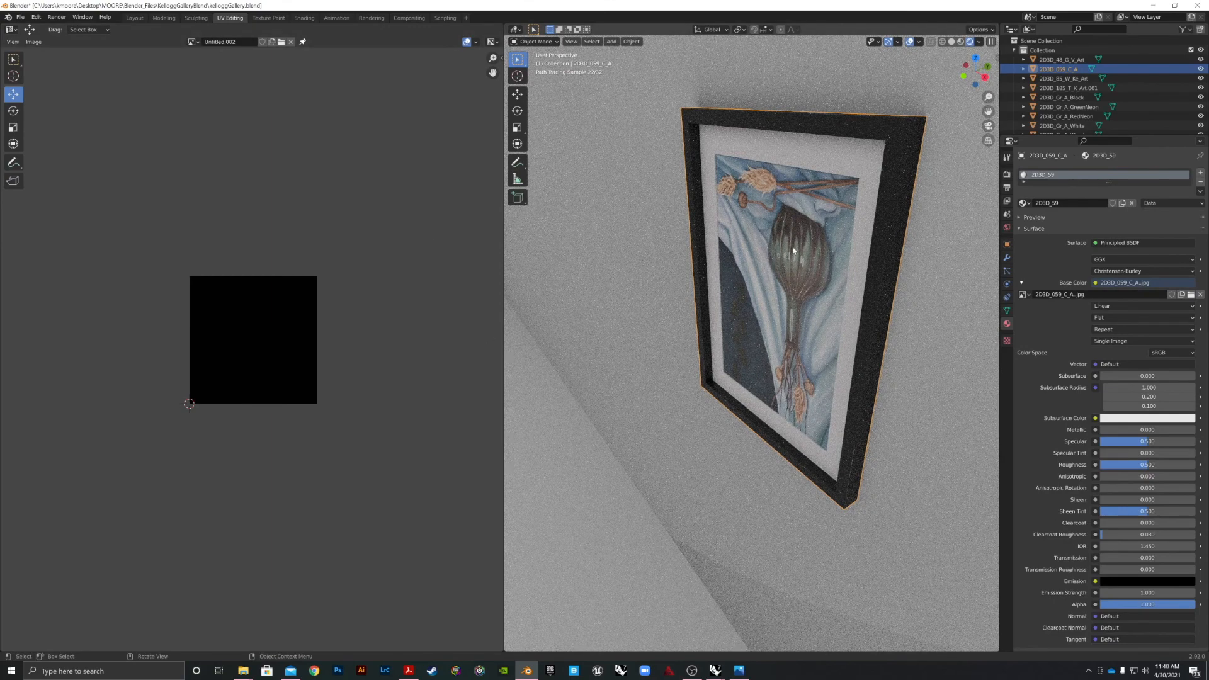
- In Edit Mode, select the frame's painting face and rotate its UV island 180 degrees
key(Tab)
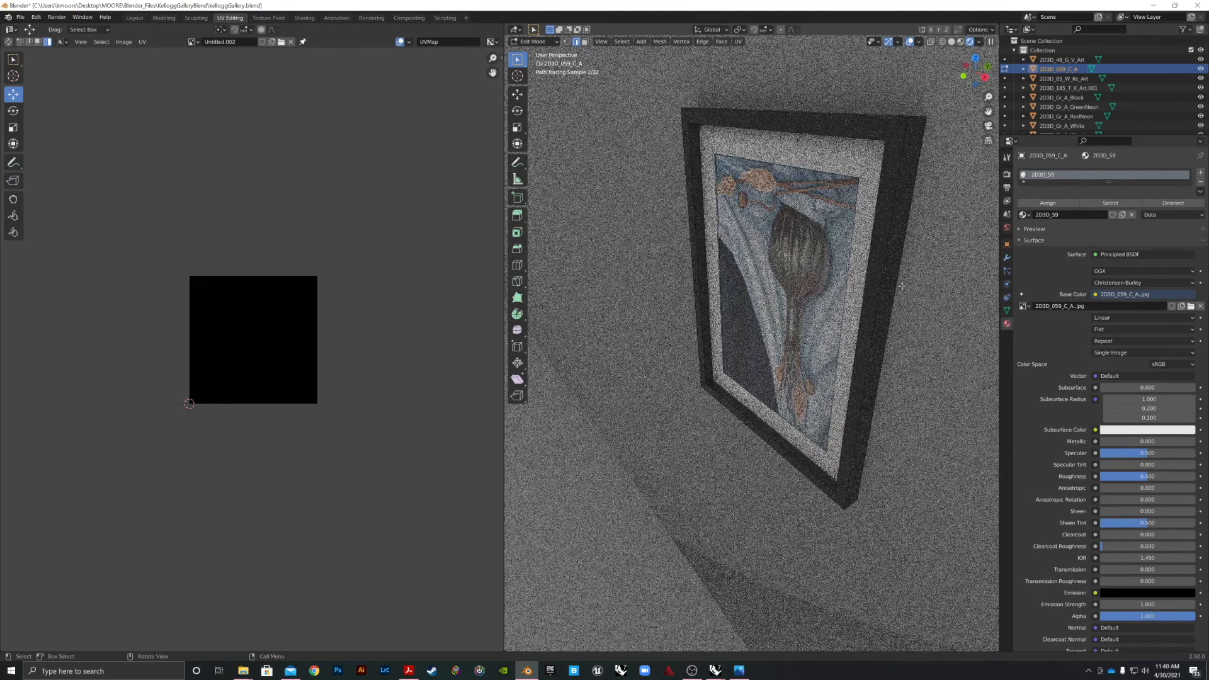
click(740, 43)
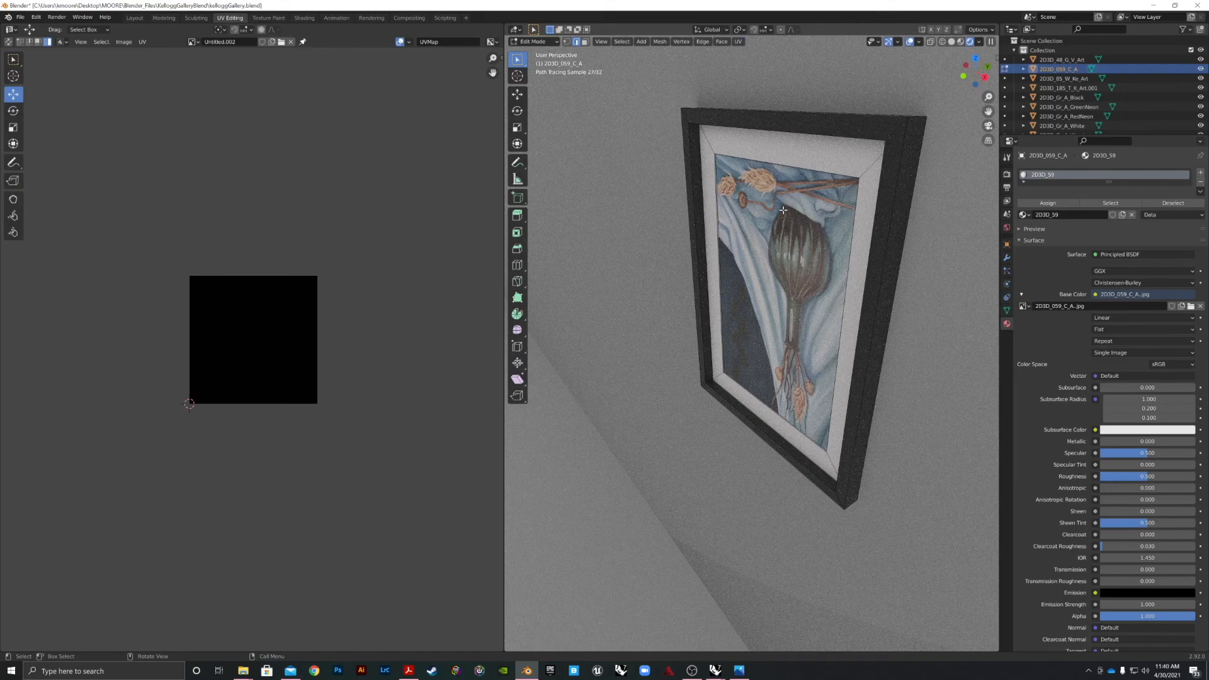
key(a)
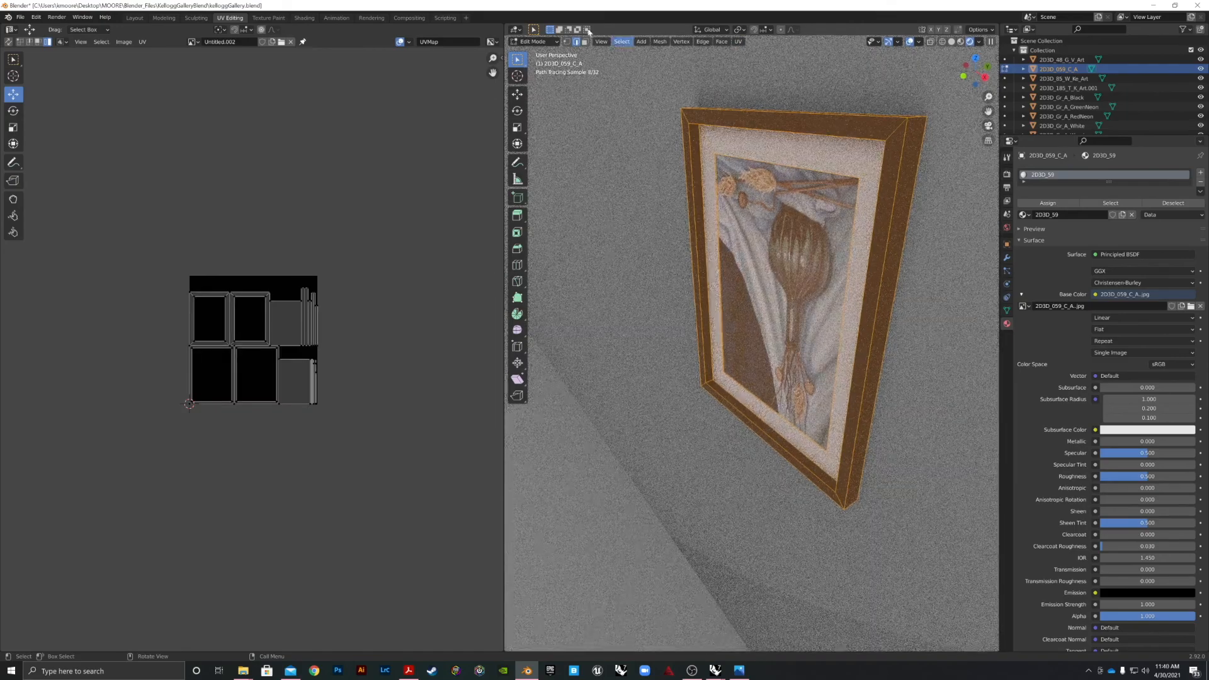
click(585, 42)
click(801, 262)
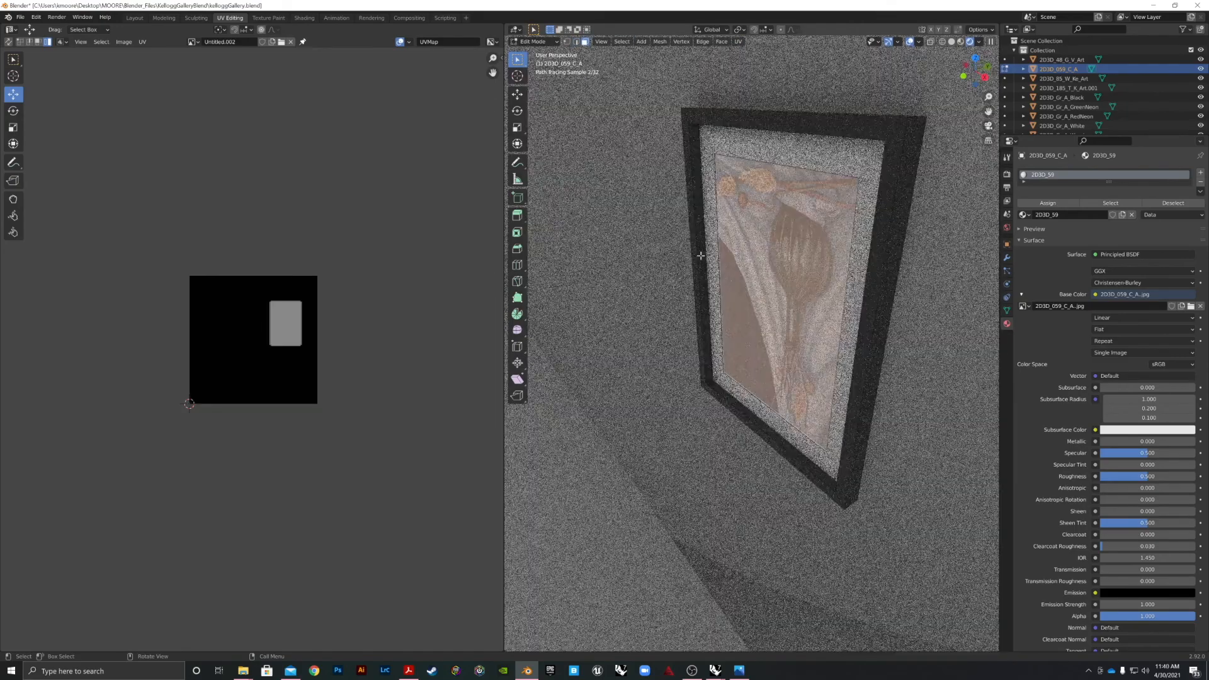
click(286, 304)
key(r)
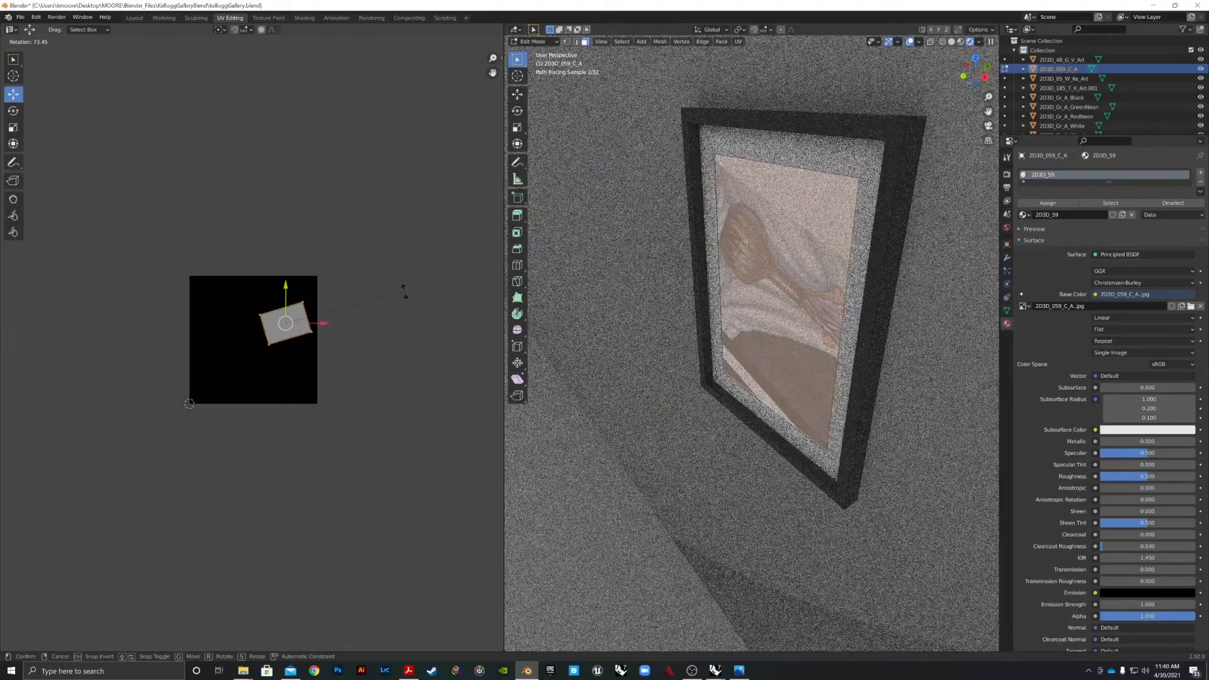
text(180)
key(Return)
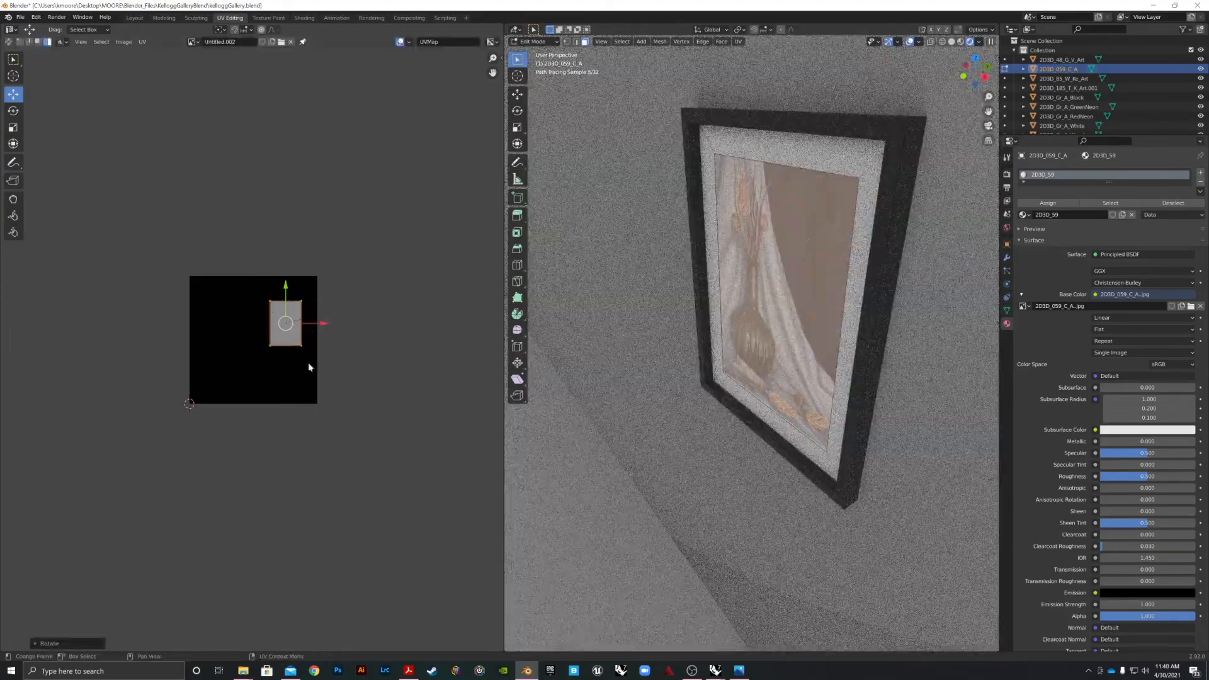
- Return the frame to Object Mode and select the gallery walls instead of it
click(375, 371)
drag(700, 278, 792, 256)
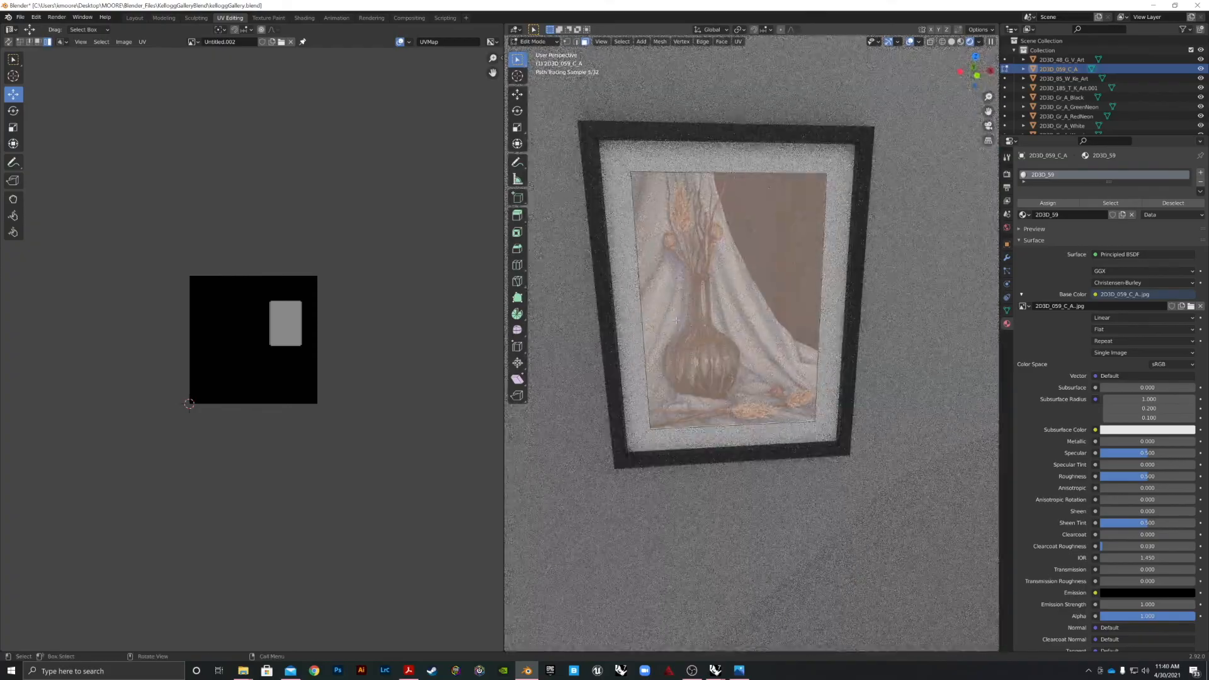
key(Tab)
click(864, 88)
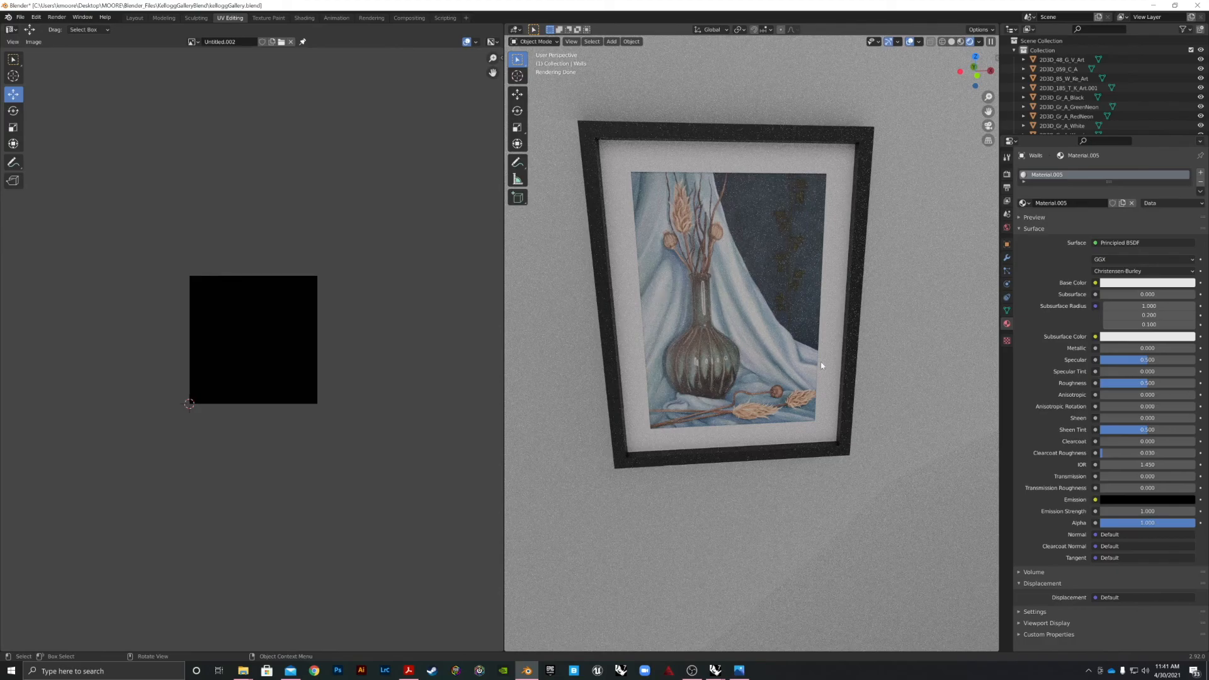
- View the framed vase painting from the side and select its 2D3D_059_C_A frame instead of the gallery walls
drag(769, 392, 892, 358)
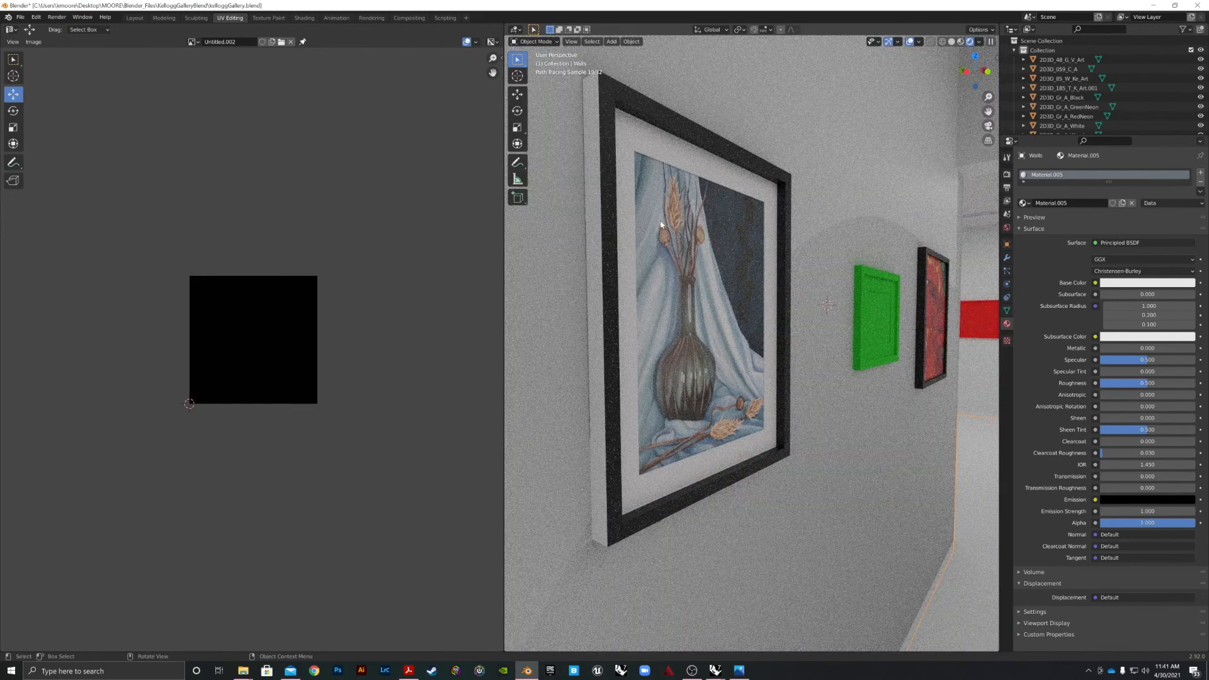
drag(620, 258, 663, 187)
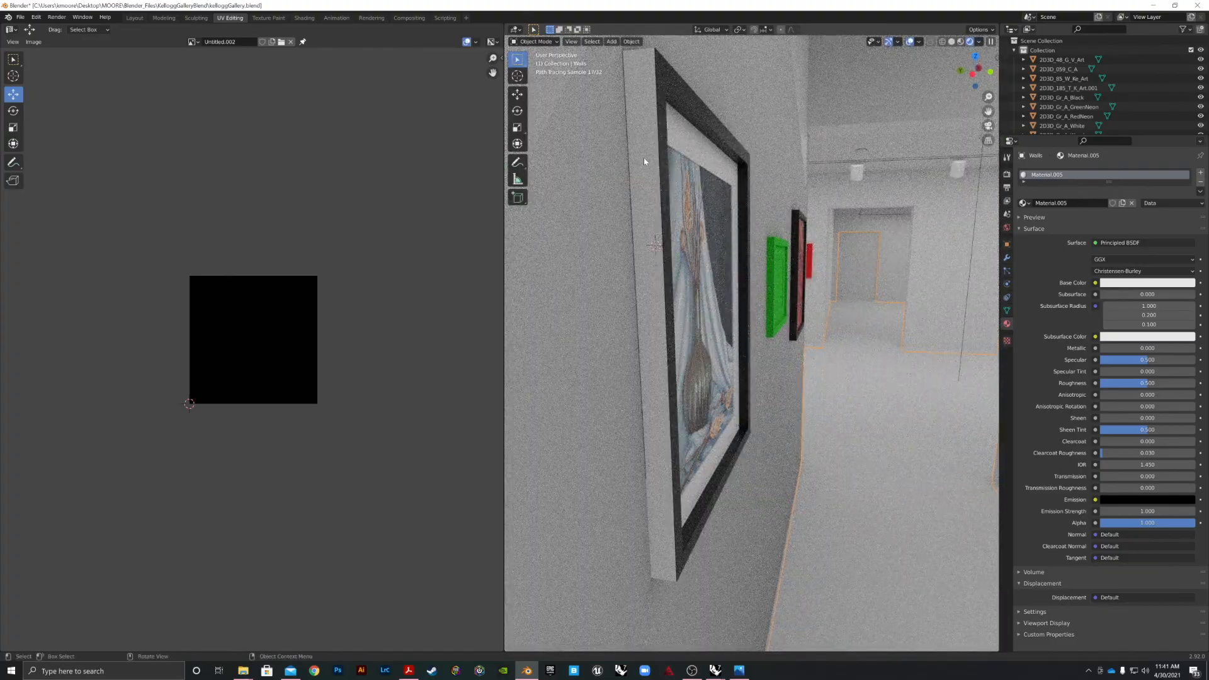
mouse_move(680, 189)
mouse_down()
mouse_move(634, 256)
mouse_move(694, 200)
mouse_move(658, 82)
mouse_up()
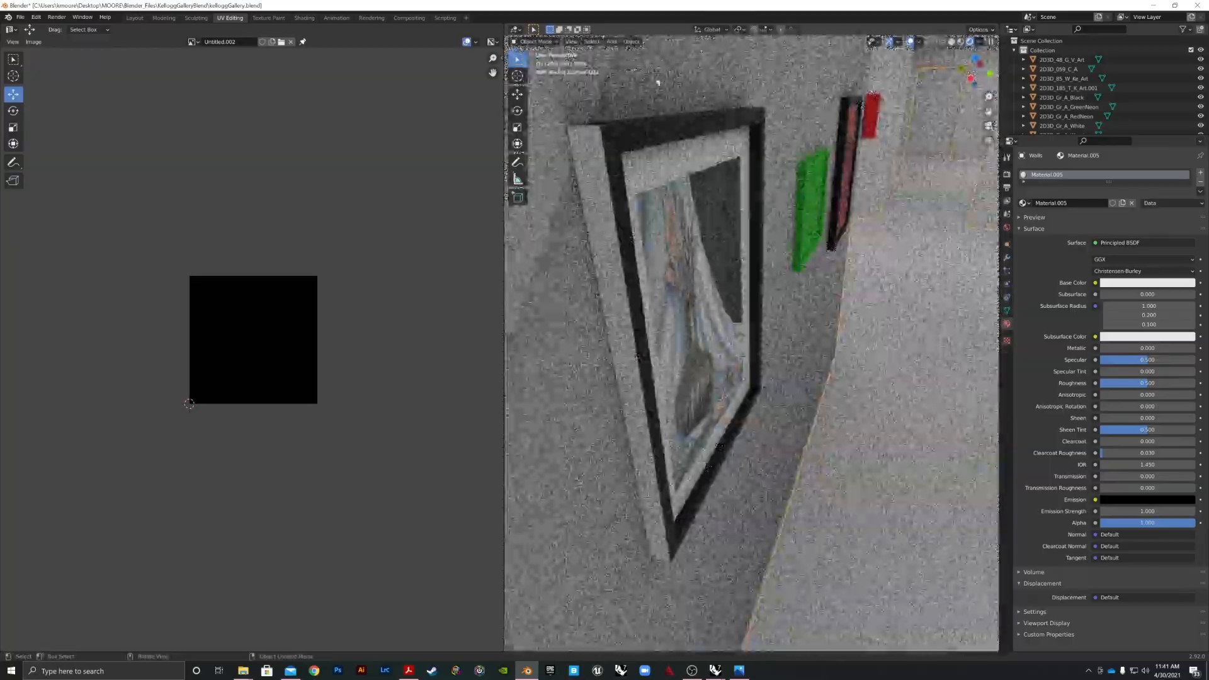
click(632, 42)
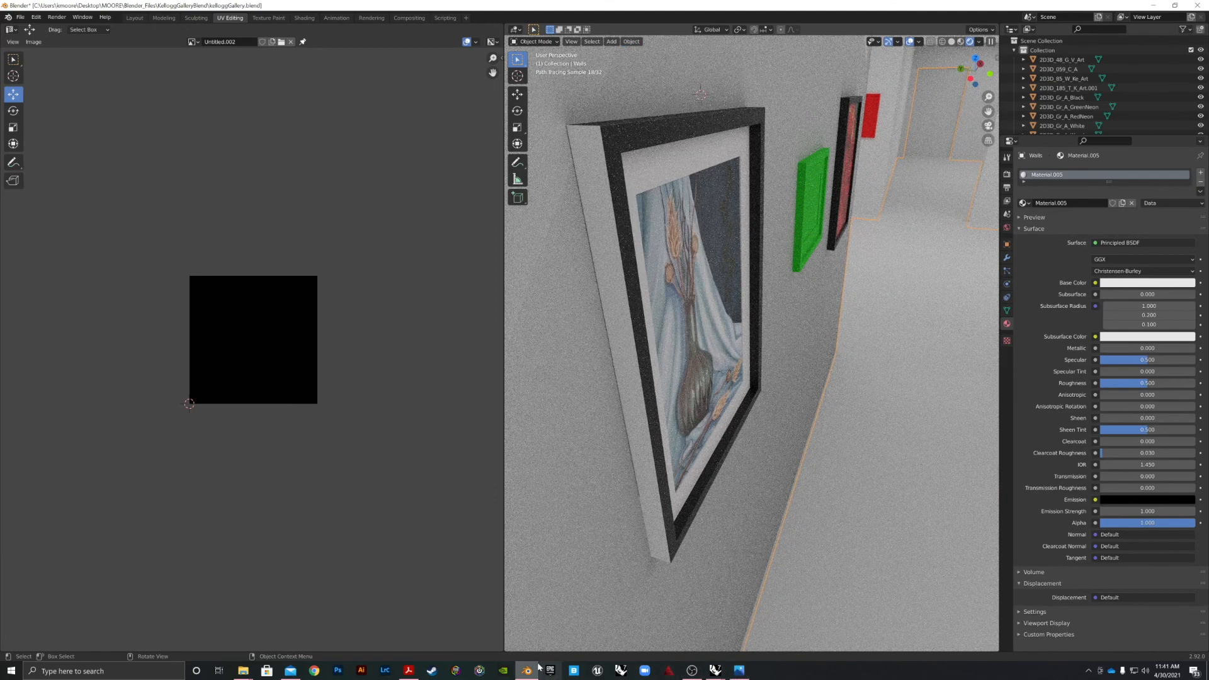
click(653, 237)
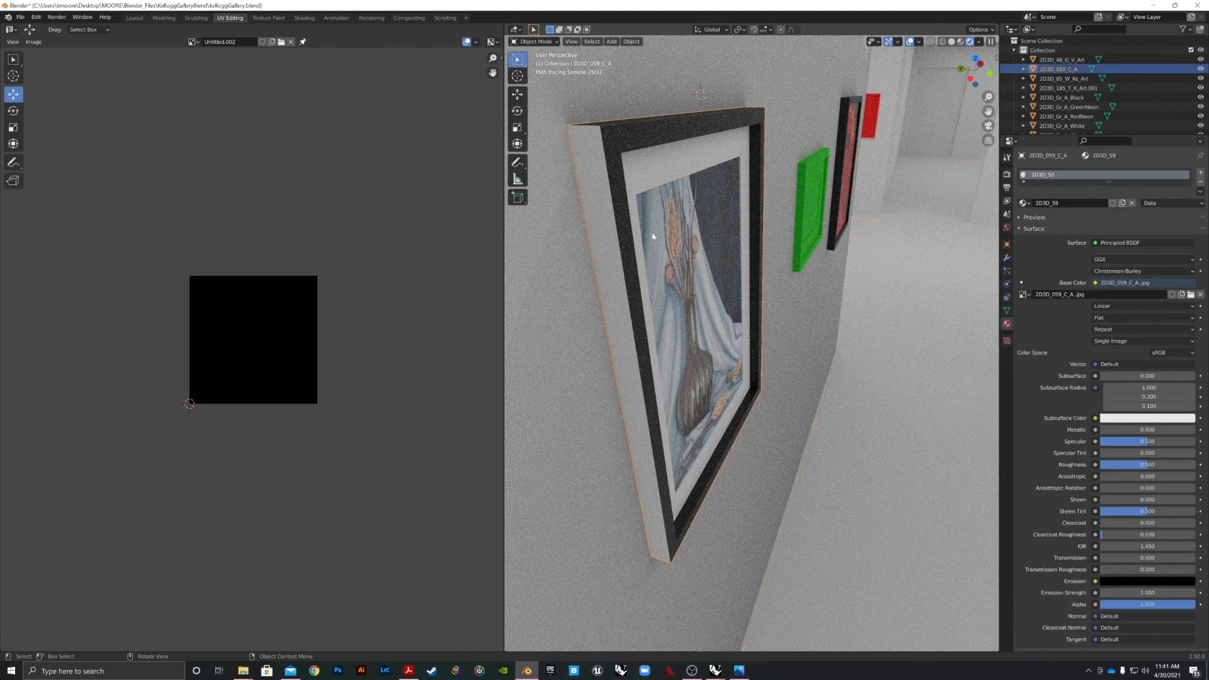
click(633, 41)
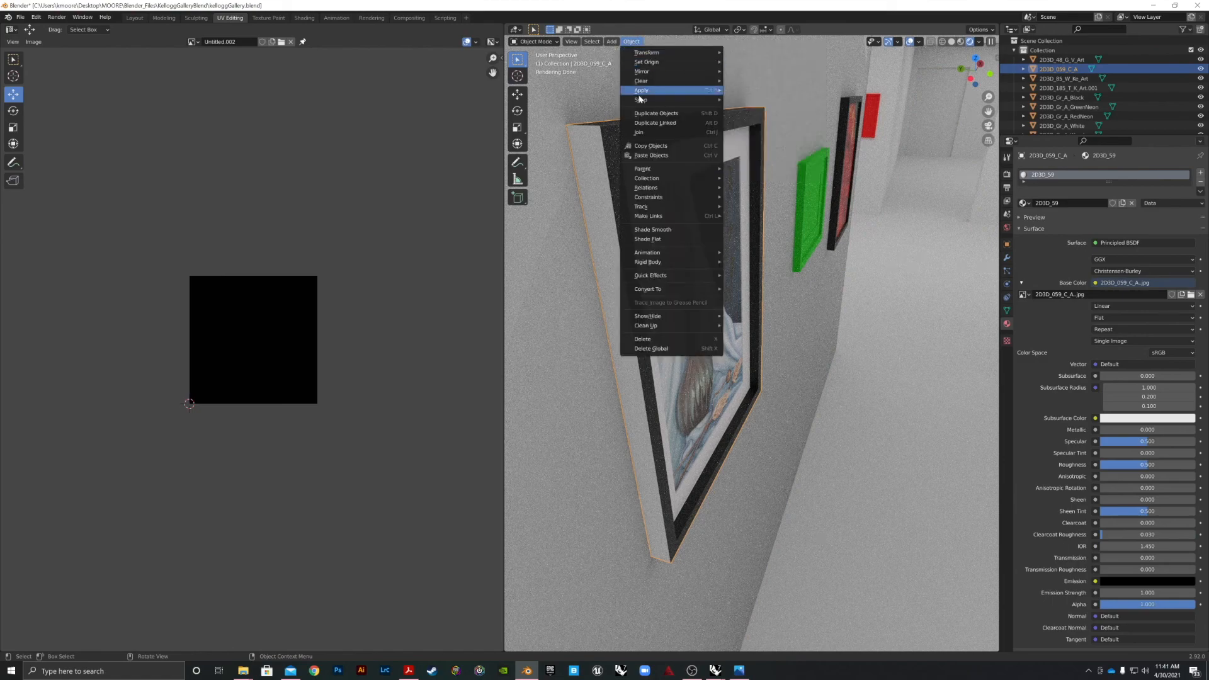
- Switch the 2D3D_059_C_A frame to Edit Mode and deselect its painting face
key(Tab)
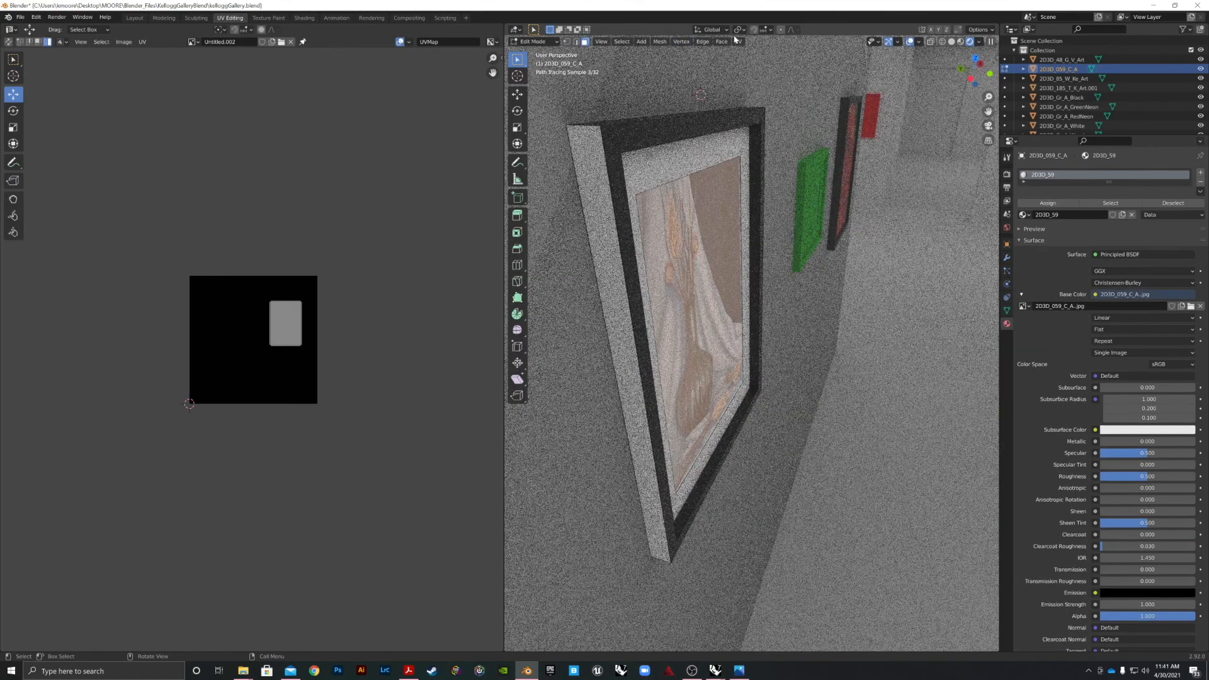
click(738, 42)
click(738, 41)
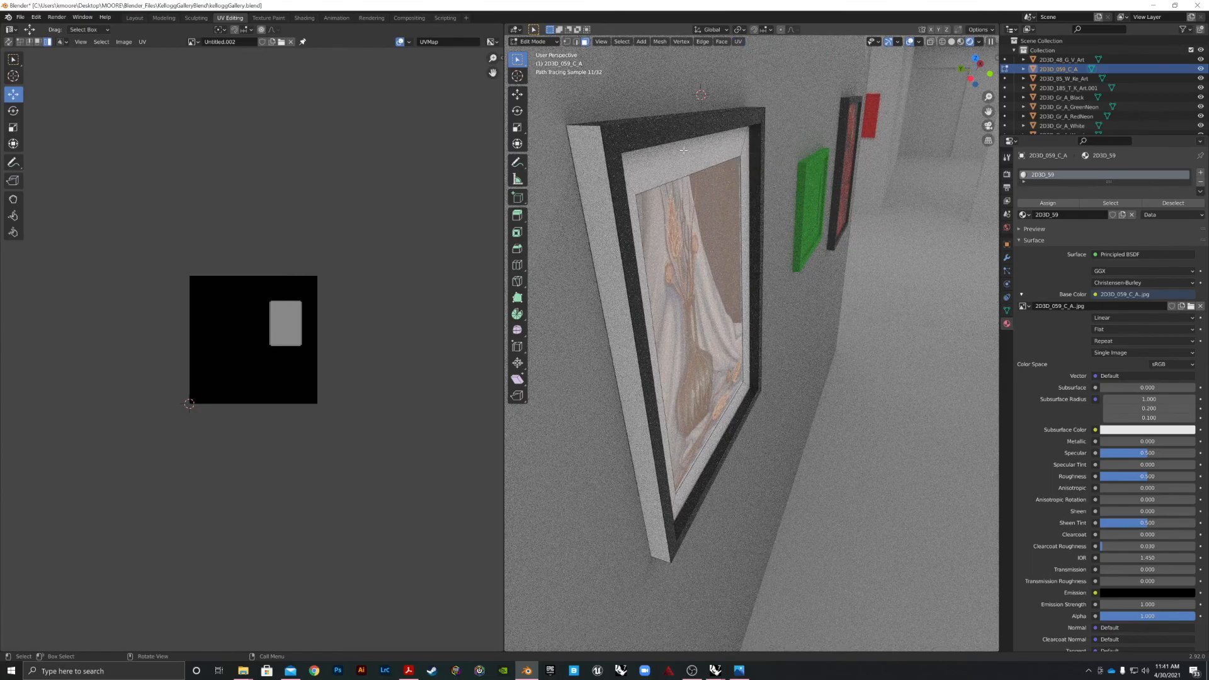
mouse_move(837, 359)
mouse_down()
mouse_move(767, 399)
mouse_move(758, 420)
mouse_move(578, 382)
mouse_up()
click(567, 453)
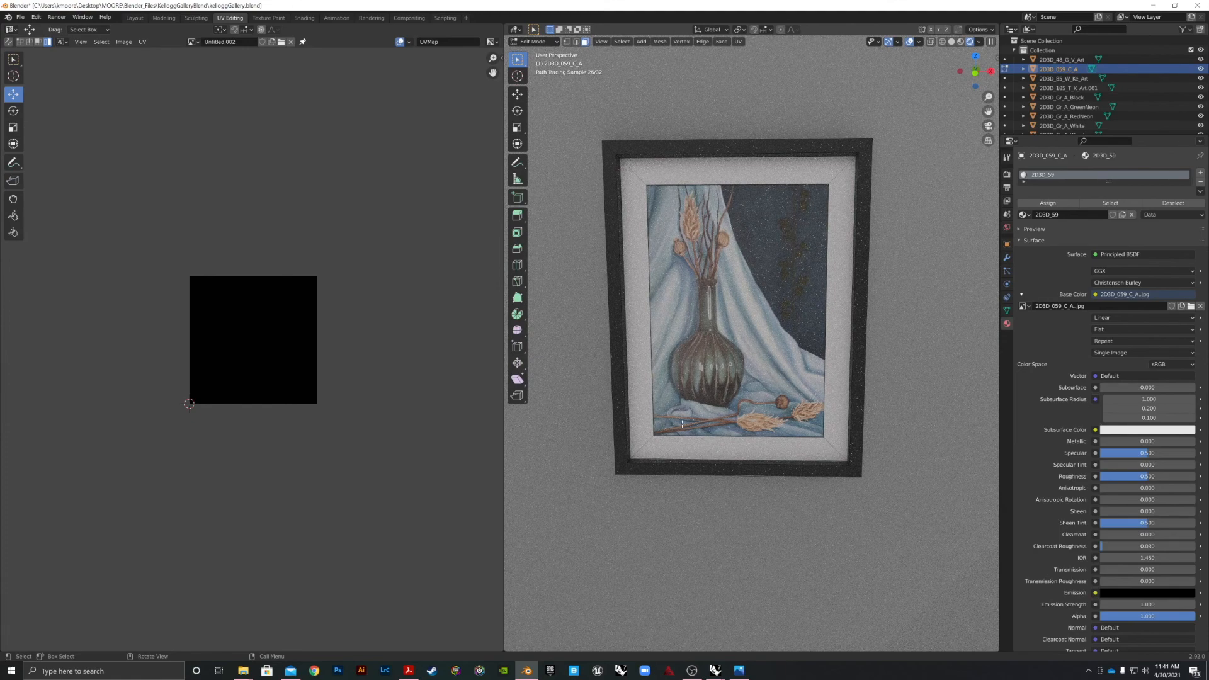
click(685, 675)
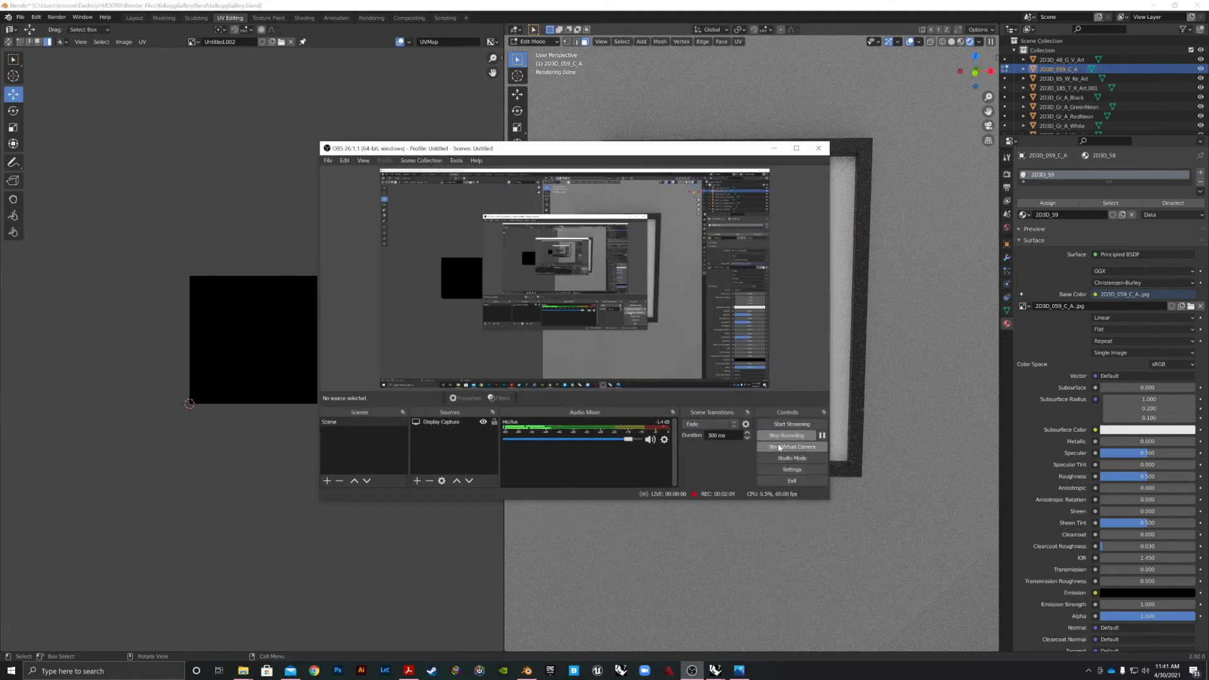